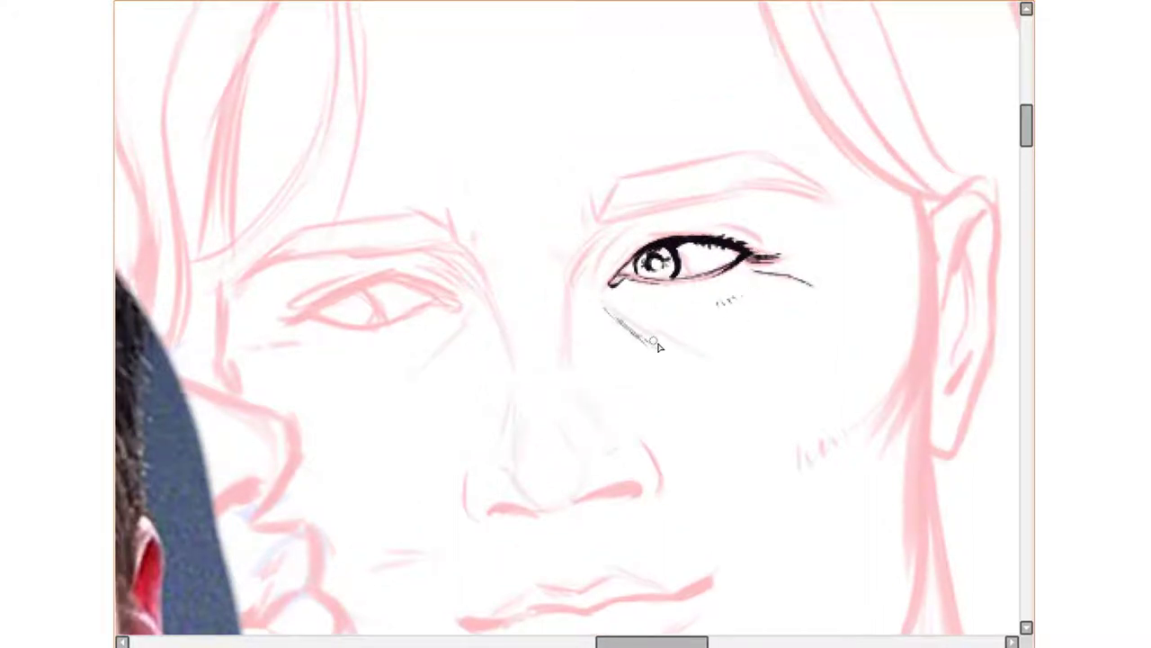
Ink the upper and lower lids of both eyes and the thick right eyebrow.
drag(586, 263, 569, 300)
mouse_move(338, 311)
mouse_down()
mouse_move(412, 283)
mouse_move(497, 277)
mouse_up()
drag(368, 302, 419, 279)
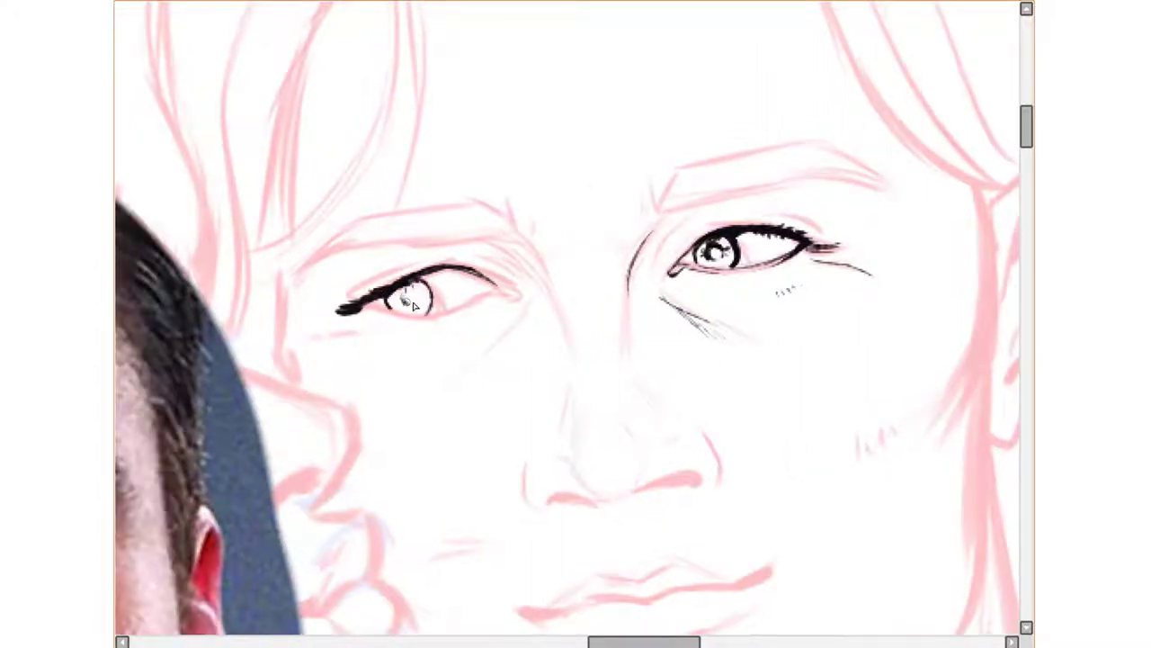
drag(402, 314, 499, 287)
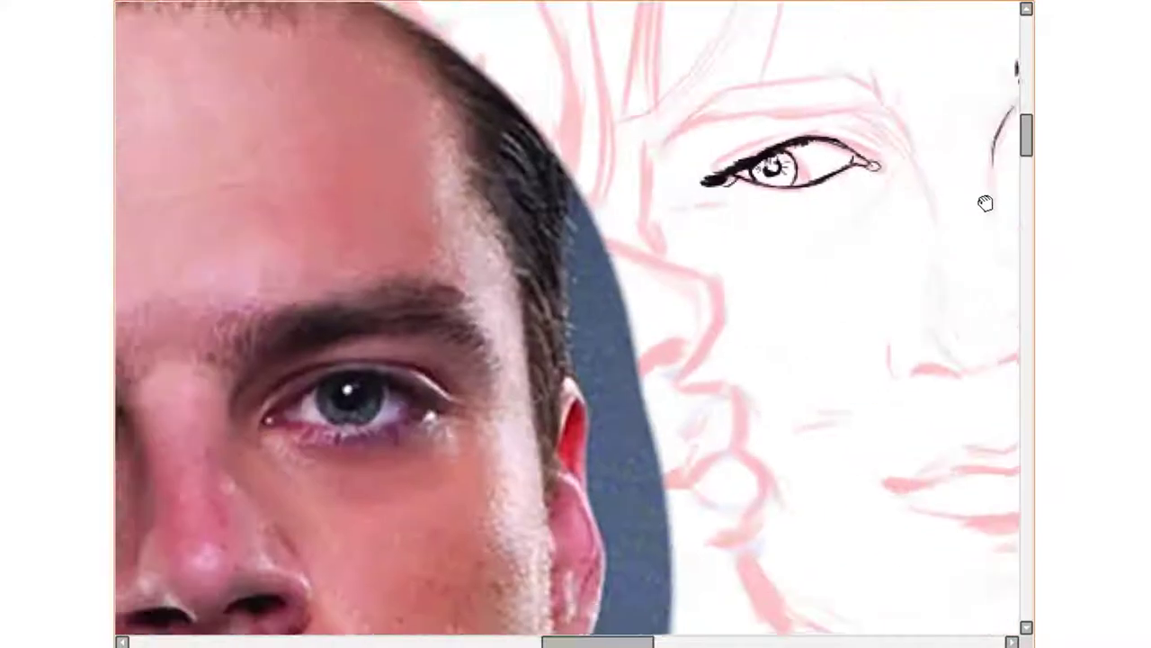
mouse_move(676, 153)
mouse_down()
mouse_move(720, 106)
mouse_move(792, 117)
mouse_up()
mouse_move(688, 101)
mouse_down()
mouse_move(859, 95)
mouse_move(731, 105)
mouse_up()
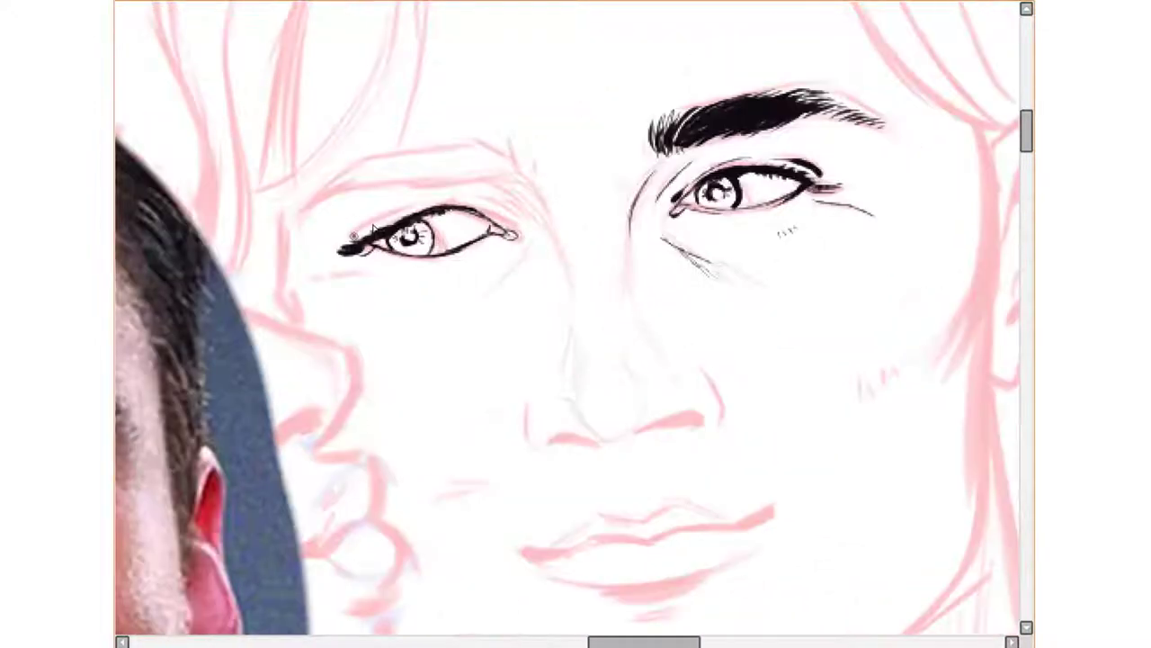
drag(358, 228, 499, 209)
Ink the nose and eyebrow hairs, mirroring the view to check symmetry.
key(h)
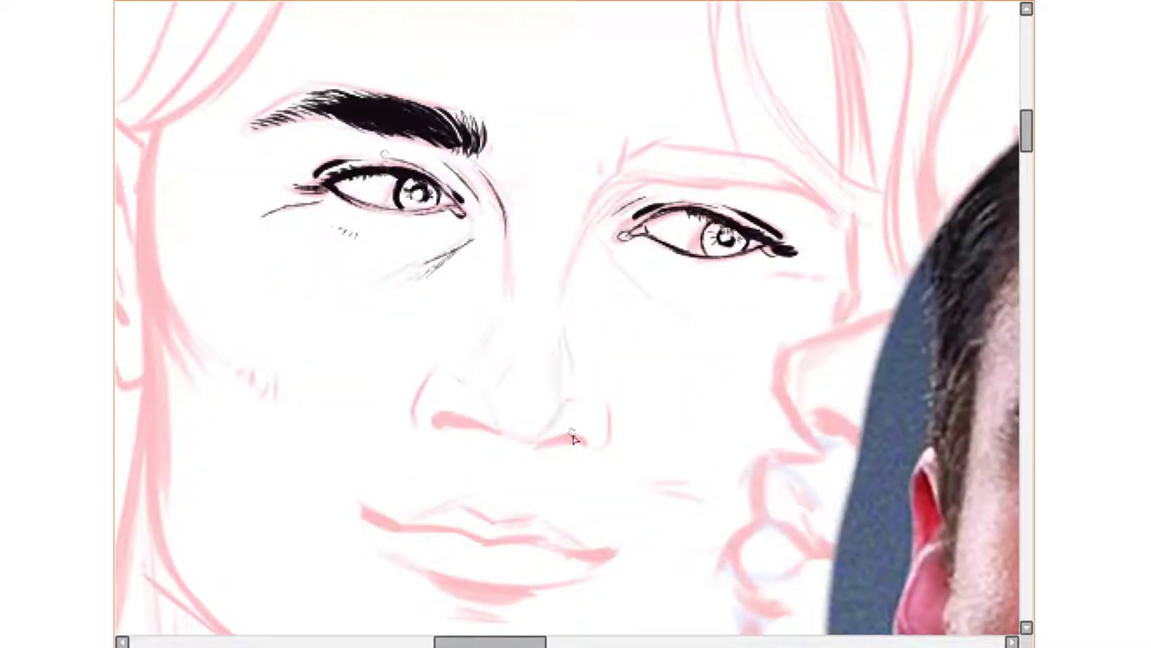
drag(557, 426, 516, 441)
key(h)
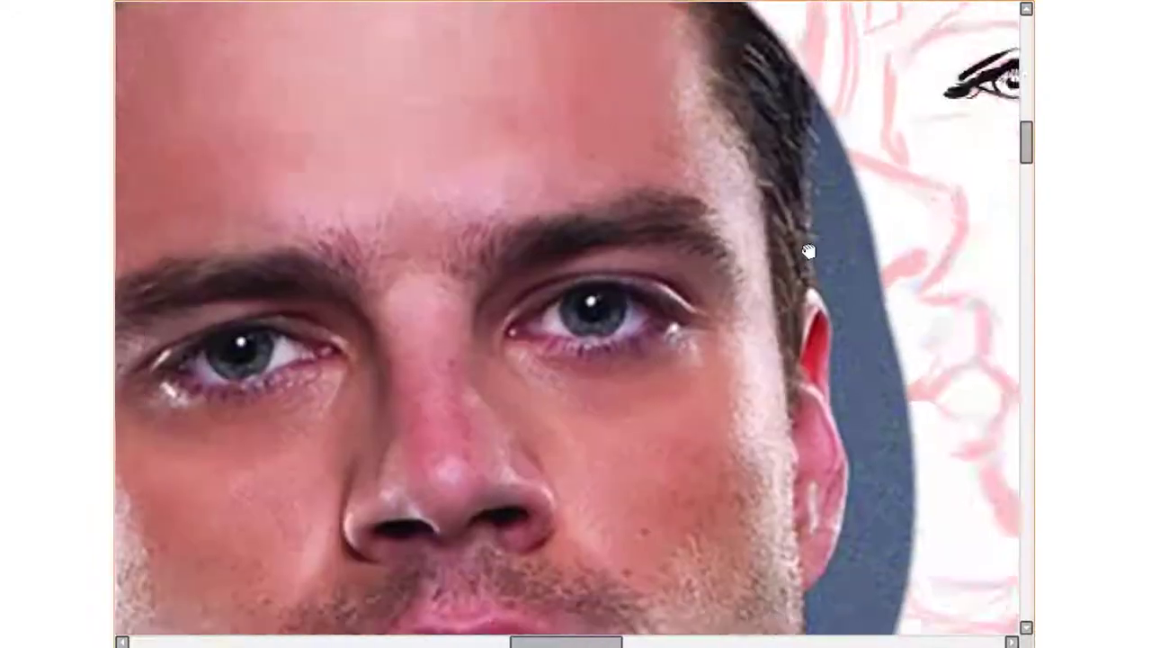
drag(508, 173, 526, 198)
key(h)
mouse_move(699, 188)
mouse_down()
mouse_move(771, 231)
mouse_move(751, 208)
mouse_move(650, 214)
mouse_up()
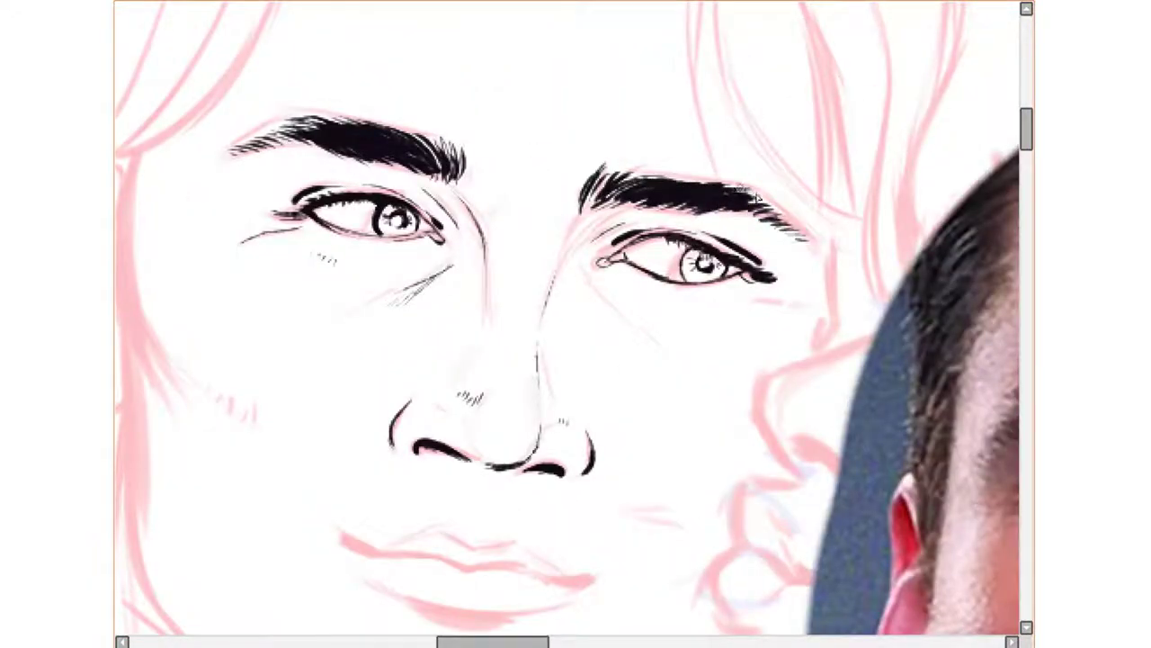
scroll(660, 308, down, 2)
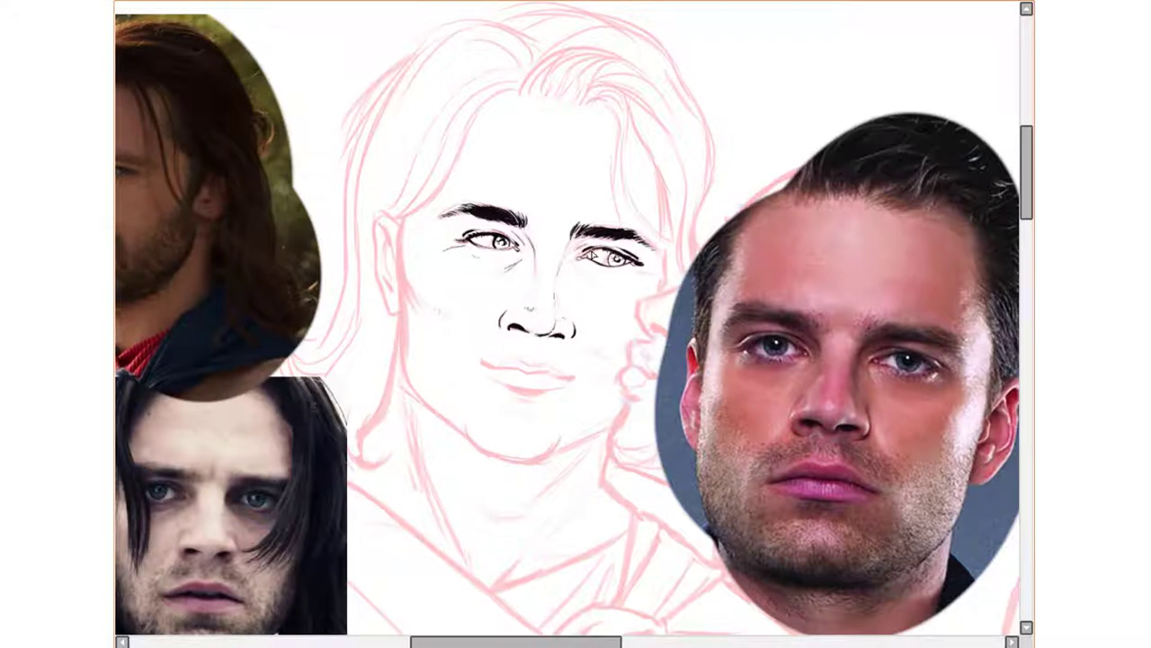
Zoom in and ink the left cheek contour with hatching near the jaw.
scroll(610, 270, up, 2)
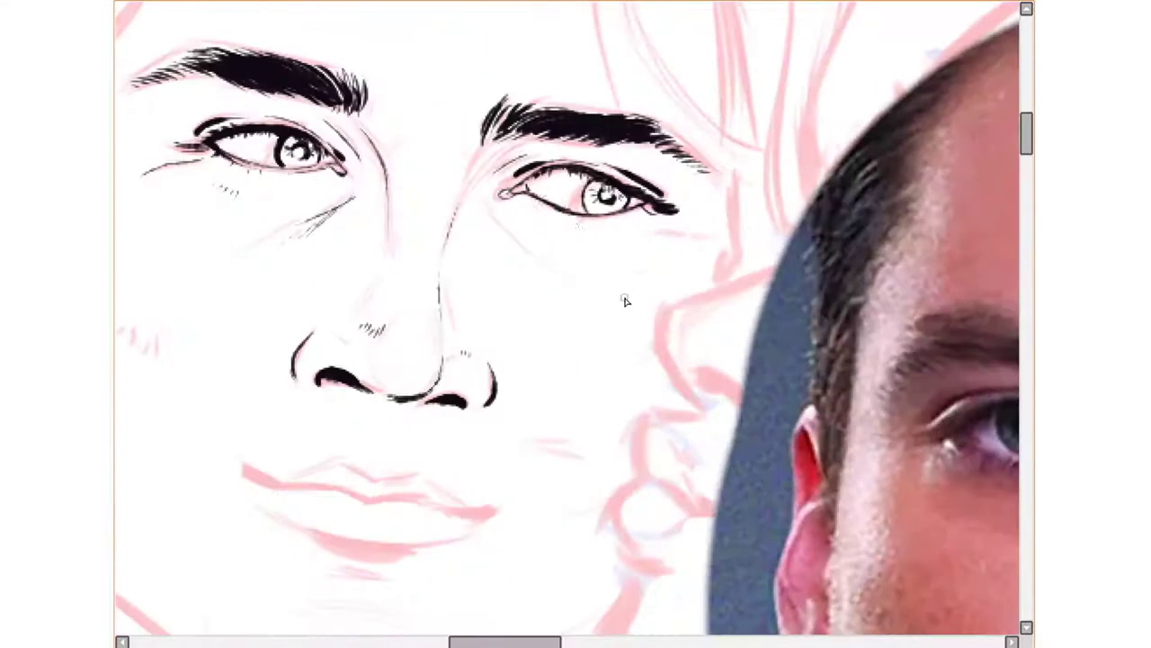
scroll(623, 216, down, 2)
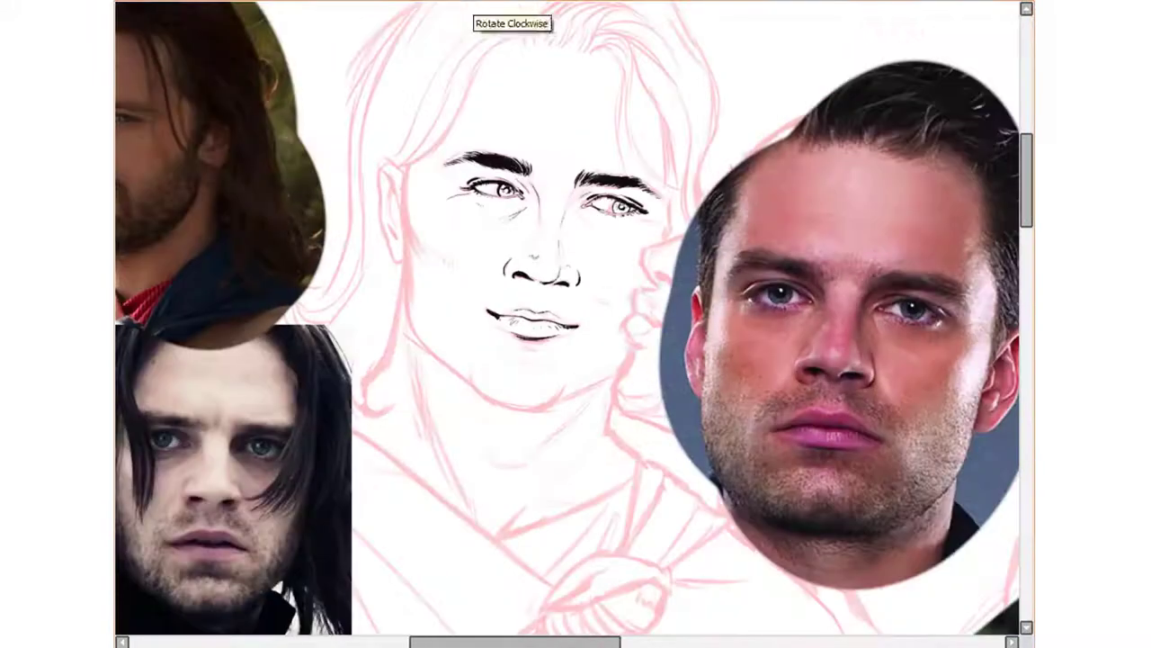
scroll(432, 221, up, 2)
drag(387, 216, 410, 385)
drag(387, 311, 432, 414)
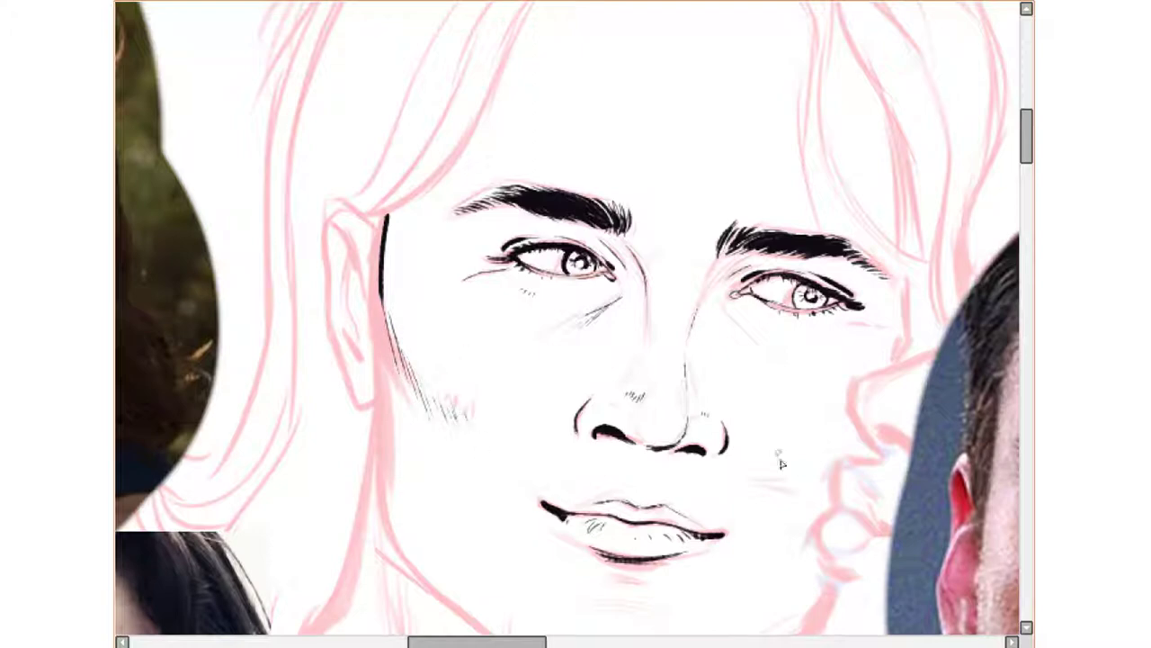
drag(396, 323, 416, 369)
drag(389, 322, 460, 436)
Ink both sides of the jawline down to the chin, with the view mirrored.
key(h)
drag(746, 360, 732, 254)
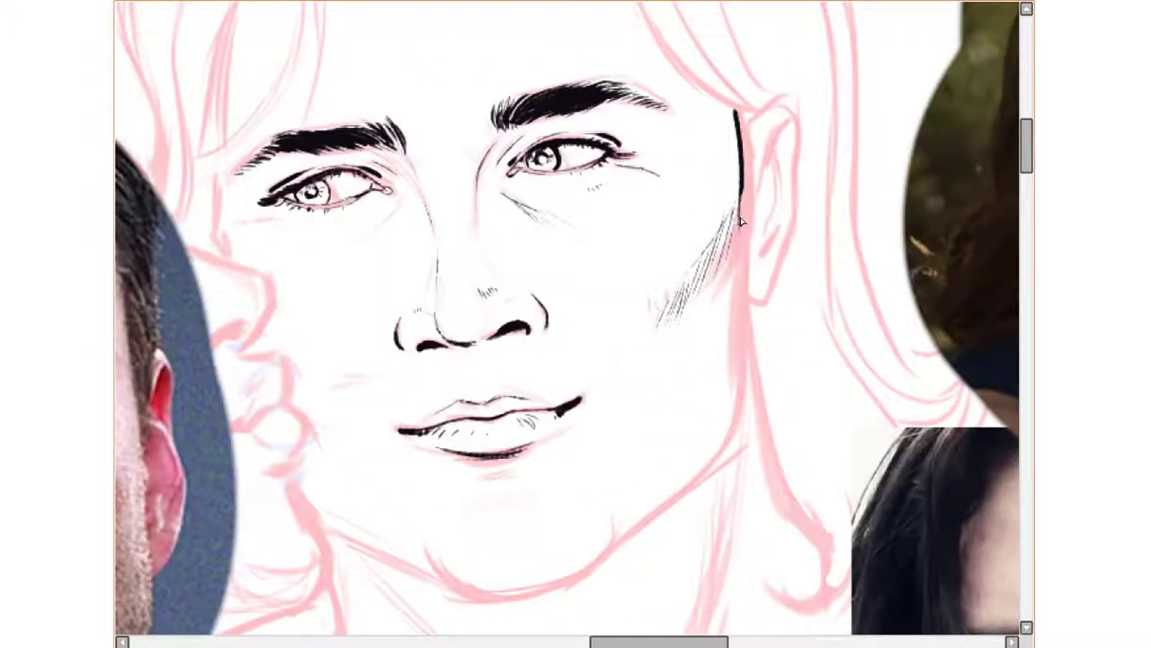
drag(736, 202, 743, 371)
drag(486, 596, 743, 371)
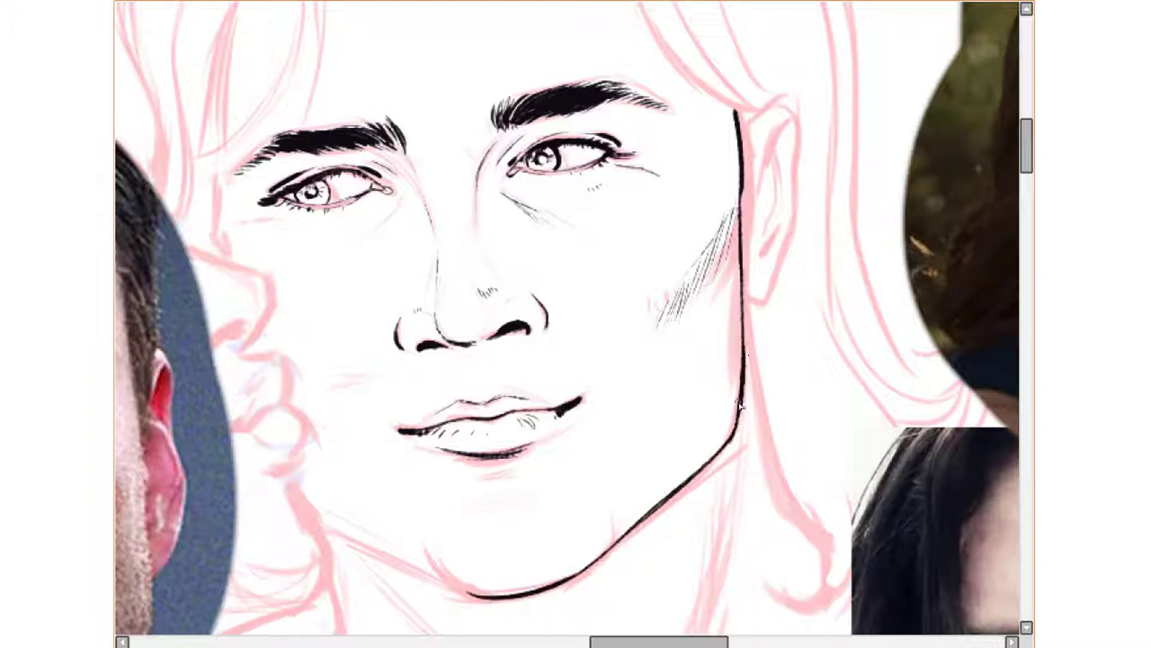
drag(320, 529, 468, 594)
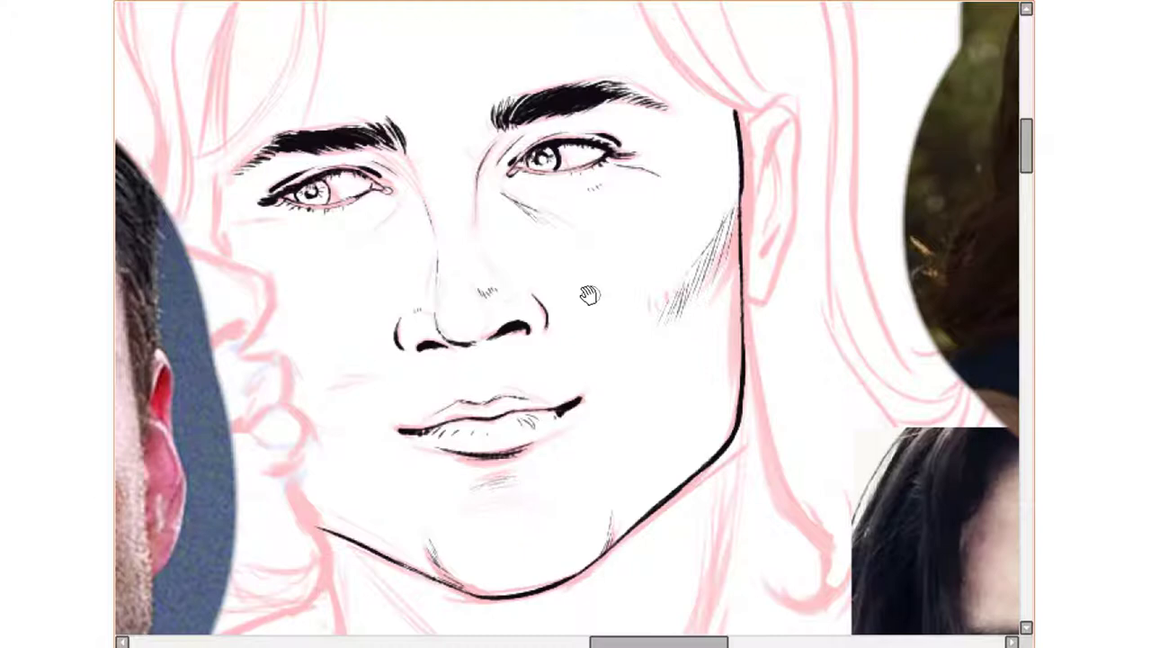
drag(590, 295, 625, 349)
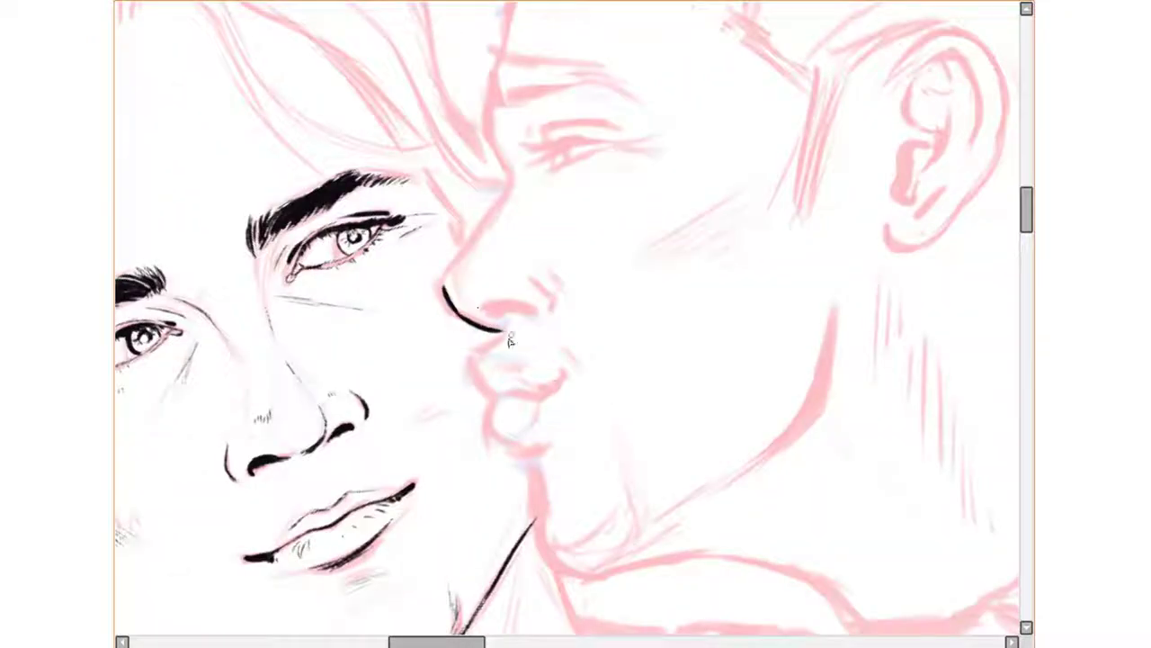
Ink the profile's nose bridge, solid black brow and hatched forehead contour.
drag(454, 277, 526, 142)
scroll(503, 270, up, 3)
drag(506, 308, 474, 224)
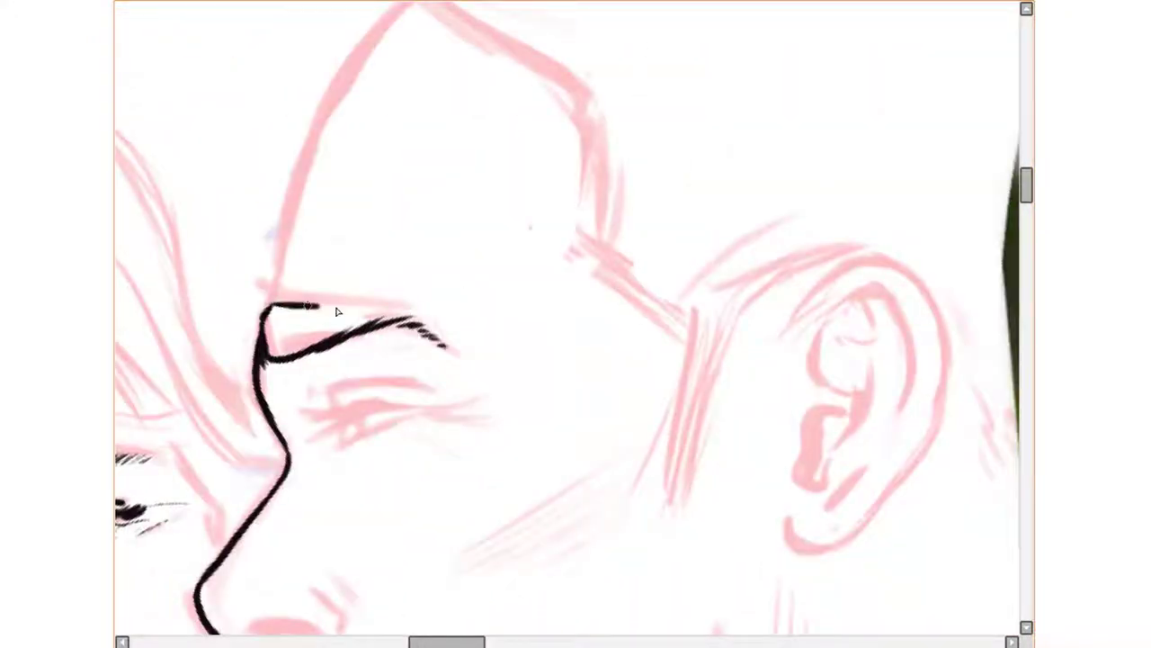
drag(493, 252, 576, 239)
mouse_move(477, 230)
mouse_down()
mouse_move(490, 277)
mouse_move(544, 287)
mouse_move(535, 251)
mouse_up()
scroll(462, 281, up, 4)
drag(414, 396, 557, 95)
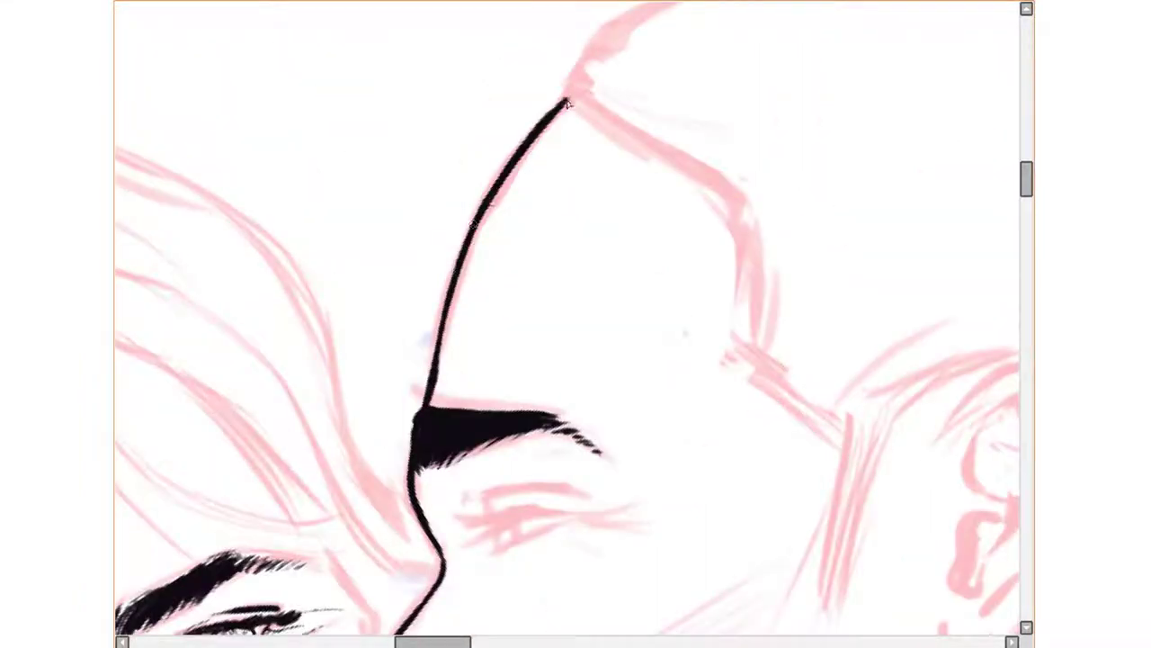
mouse_move(466, 224)
mouse_down()
mouse_move(513, 244)
mouse_move(635, 344)
mouse_move(771, 64)
mouse_up()
drag(438, 618, 582, 222)
Ink the profile's eyelid, lashes and crease, plus diagonal cheek hatching.
drag(495, 227, 701, 215)
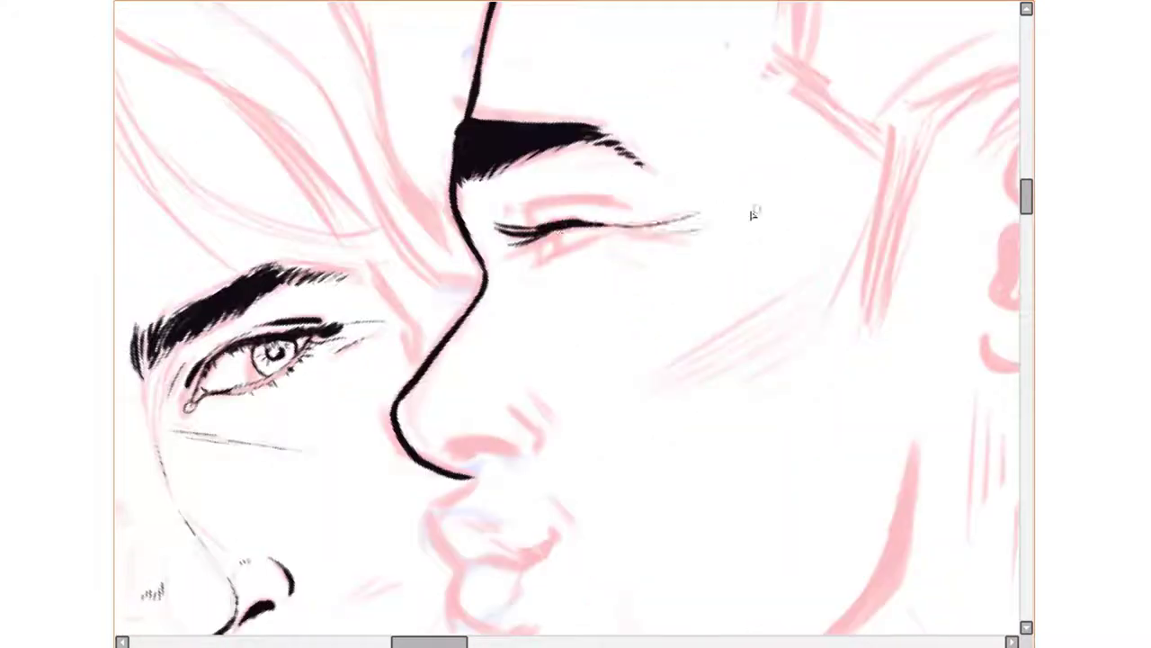
drag(538, 236, 539, 257)
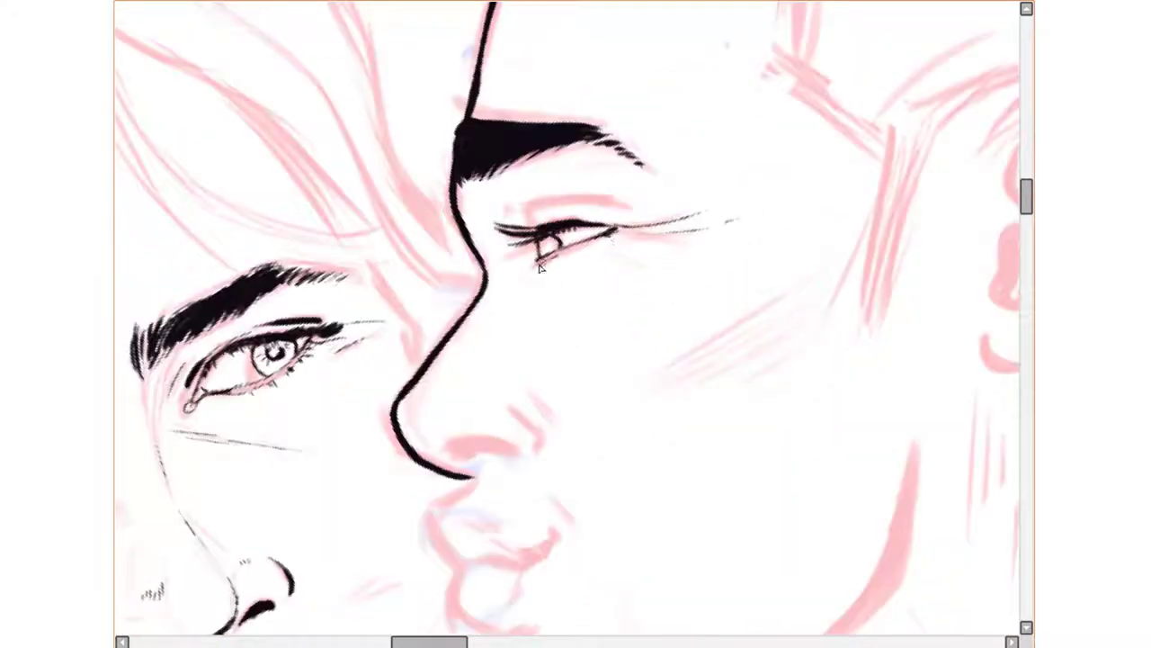
drag(540, 260, 556, 255)
drag(531, 216, 620, 213)
drag(493, 203, 543, 191)
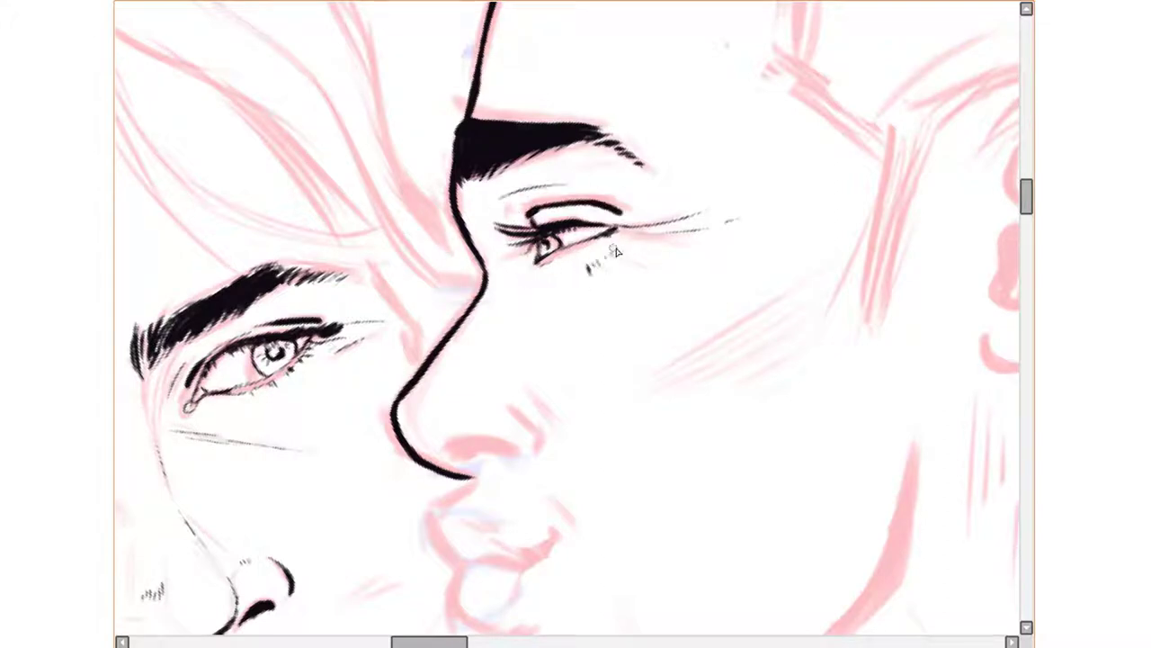
drag(529, 277, 551, 312)
drag(837, 275, 662, 386)
drag(853, 248, 693, 378)
Ink the nostril, lips, chin and neck contour of the profile.
drag(511, 407, 538, 451)
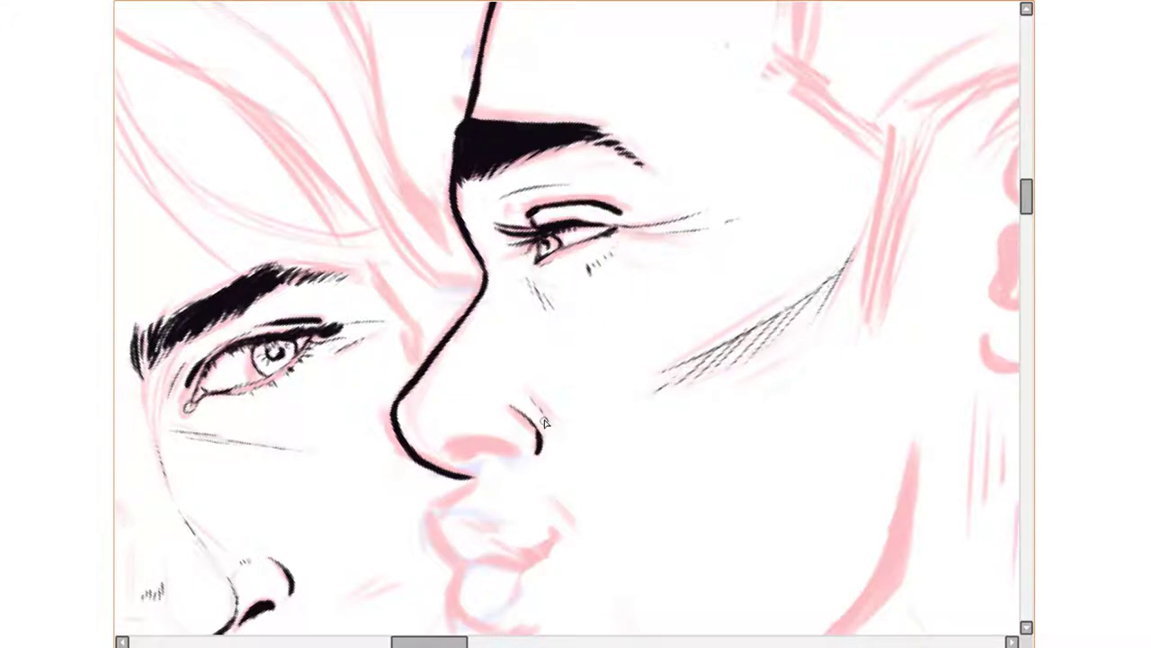
scroll(545, 422, down, 1)
drag(441, 396, 468, 394)
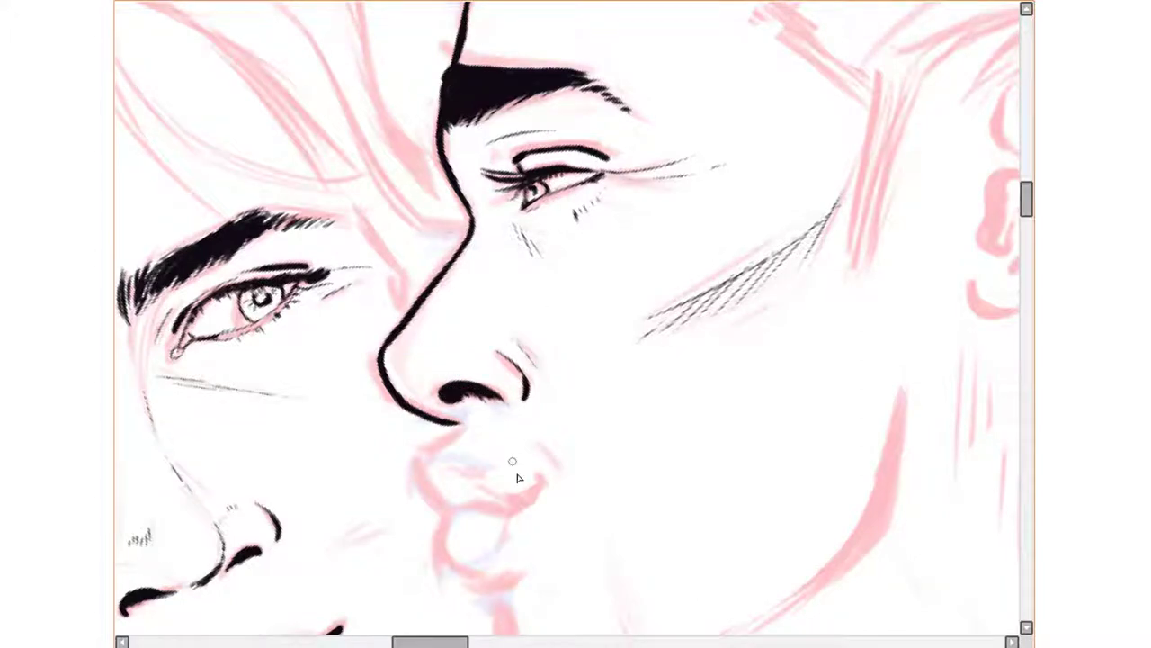
scroll(518, 478, down, 2)
mouse_move(468, 329)
mouse_down()
mouse_move(424, 362)
mouse_move(461, 415)
mouse_up()
drag(432, 367, 506, 401)
drag(545, 379, 493, 415)
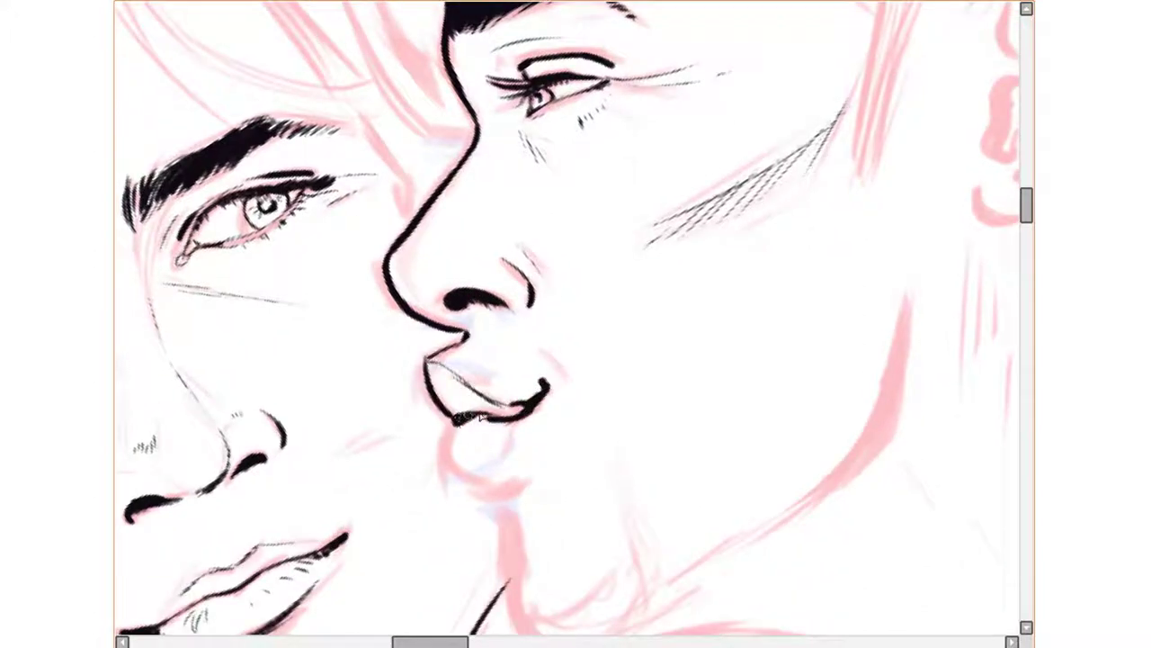
key(h)
mouse_move(664, 369)
mouse_down()
mouse_move(629, 443)
mouse_move(621, 438)
mouse_up()
drag(621, 435, 551, 602)
drag(618, 463, 586, 593)
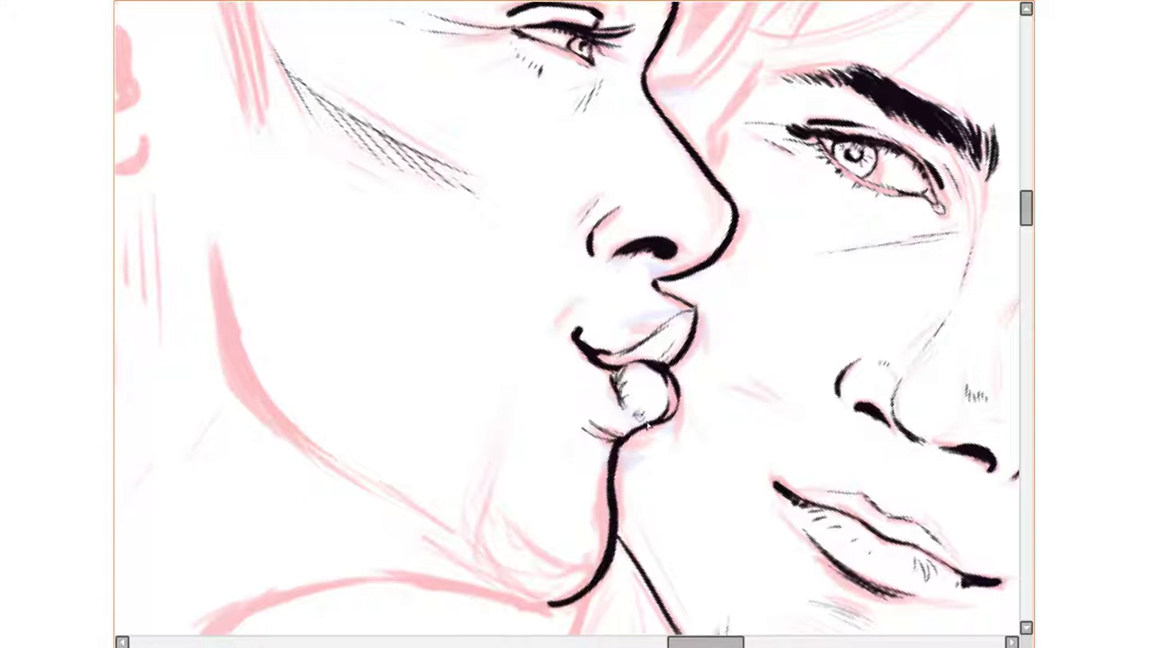
key(h)
scroll(690, 312, down, 3)
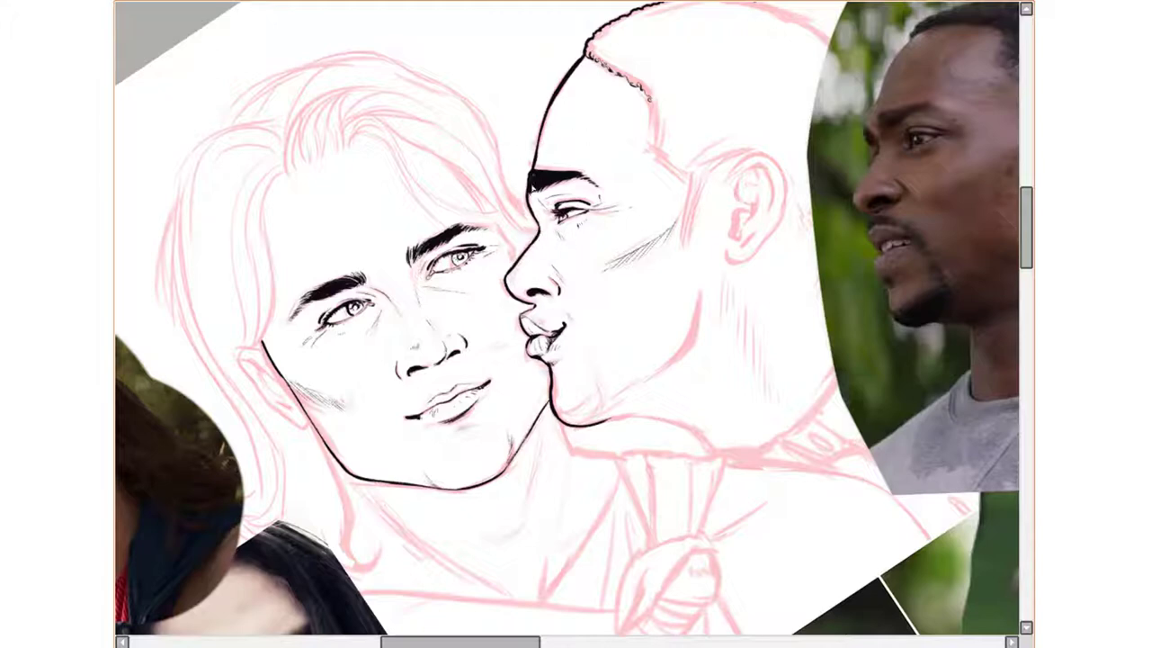
Ink the ear's top edge and inner curve, plus a line from jaw up the neck.
scroll(561, 160, up, 3)
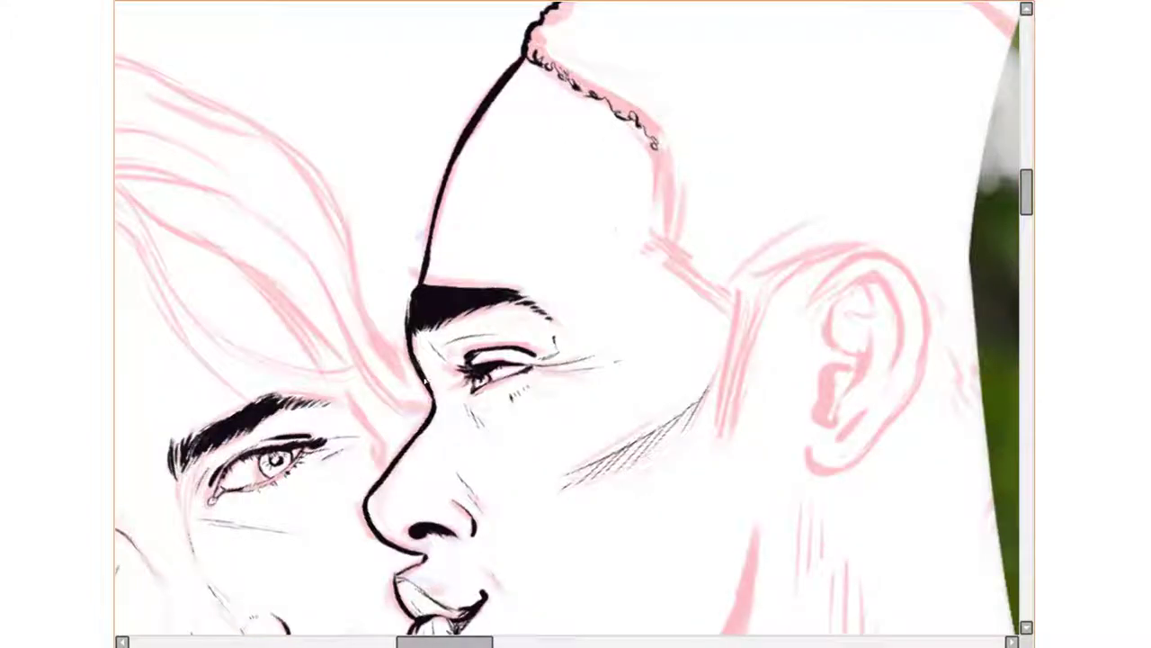
mouse_move(676, 221)
mouse_down()
mouse_move(717, 185)
mouse_move(438, 191)
mouse_move(435, 398)
mouse_up()
mouse_move(424, 198)
mouse_down()
mouse_move(476, 138)
mouse_move(531, 239)
mouse_up()
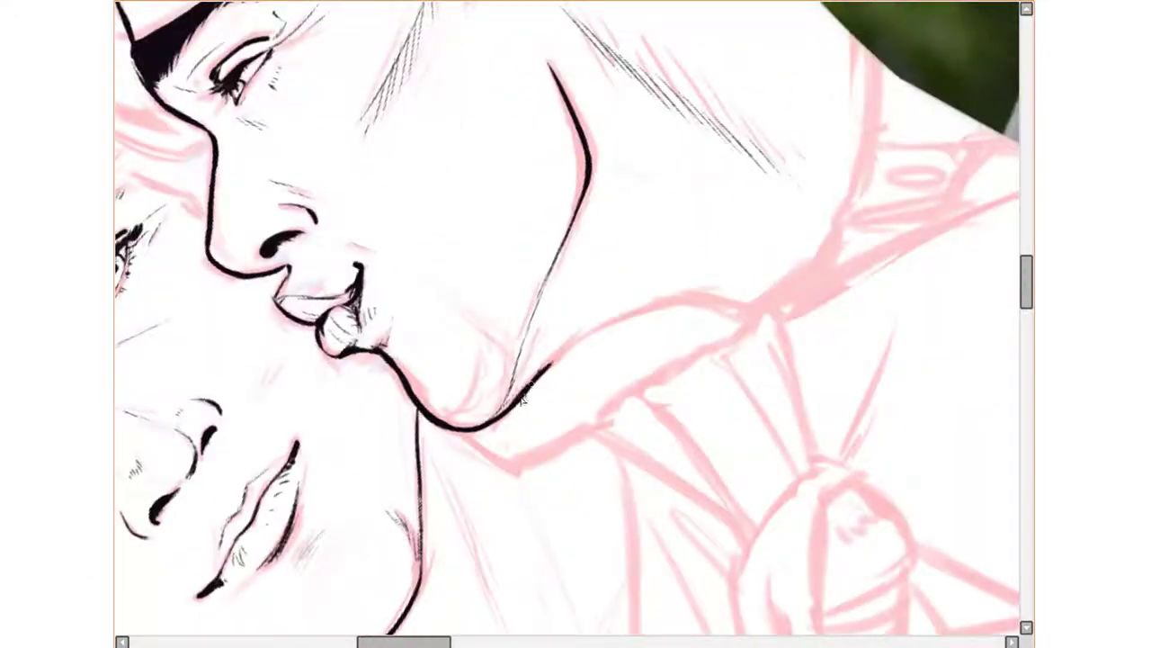
drag(522, 400, 684, 304)
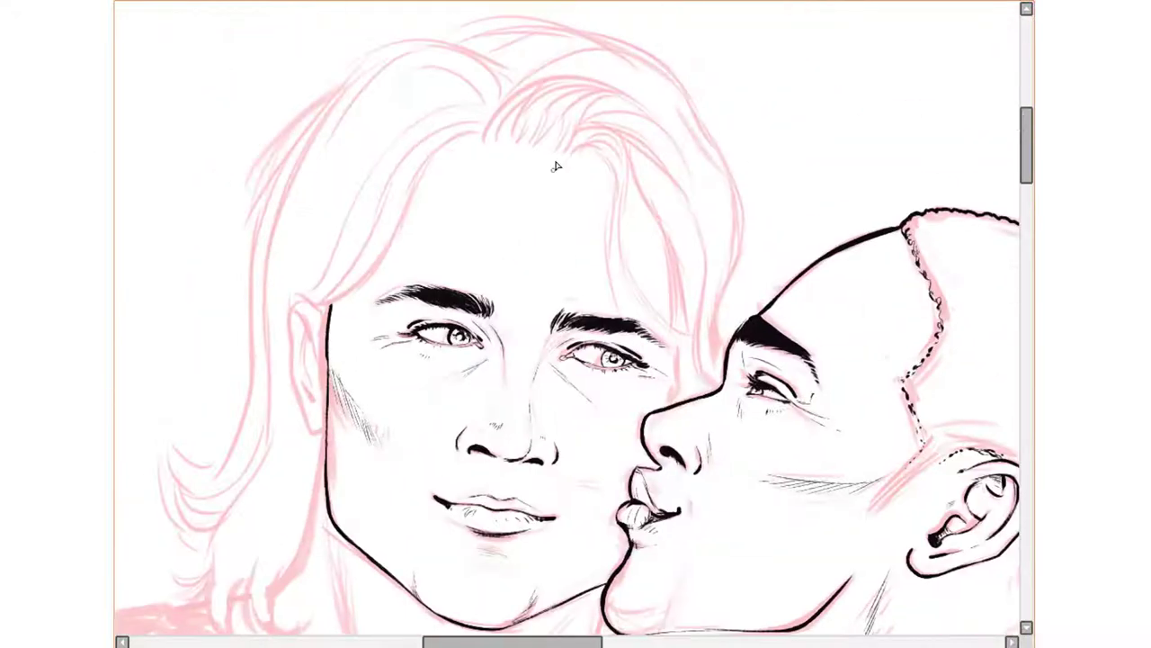
Ink the long-haired man's hairline and thin hair strands across the forehead.
mouse_move(180, 522)
mouse_down()
mouse_move(472, 211)
mouse_move(545, 209)
mouse_up()
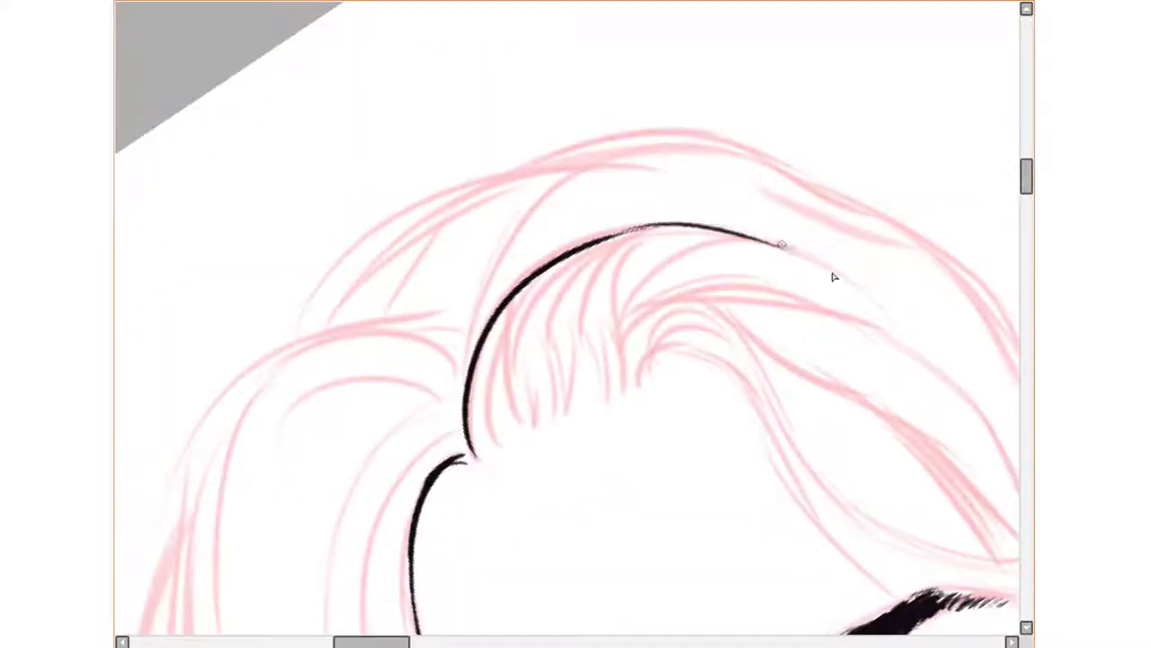
mouse_move(521, 153)
mouse_down()
mouse_move(463, 315)
mouse_move(500, 306)
mouse_up()
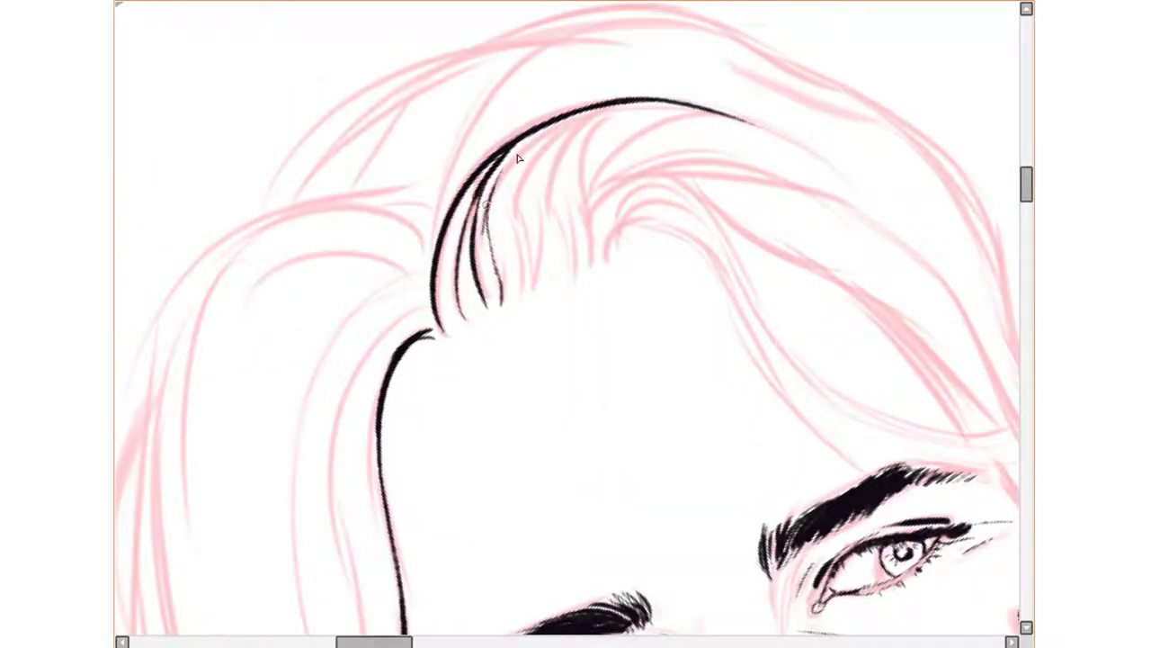
drag(594, 113, 490, 302)
mouse_move(540, 135)
mouse_down()
mouse_move(518, 301)
mouse_move(511, 229)
mouse_up()
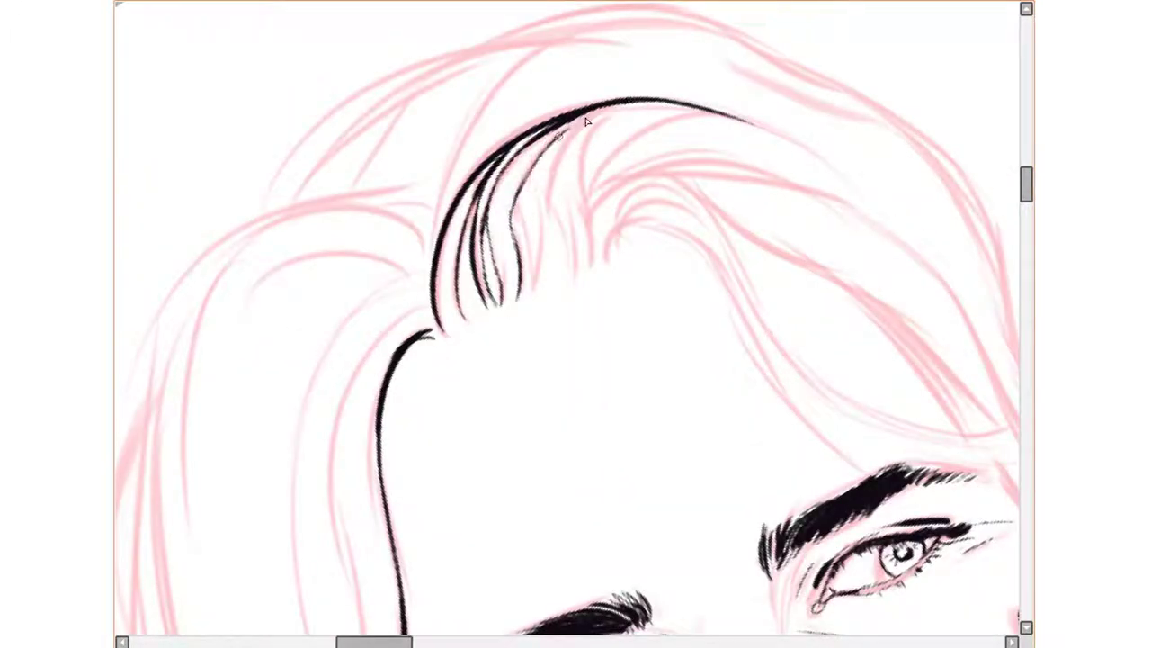
drag(620, 113, 568, 270)
drag(581, 130, 549, 209)
drag(620, 112, 728, 119)
drag(720, 107, 589, 215)
mouse_move(625, 110)
mouse_down()
mouse_move(581, 189)
mouse_move(580, 265)
mouse_up()
drag(640, 190, 554, 274)
drag(632, 169, 580, 241)
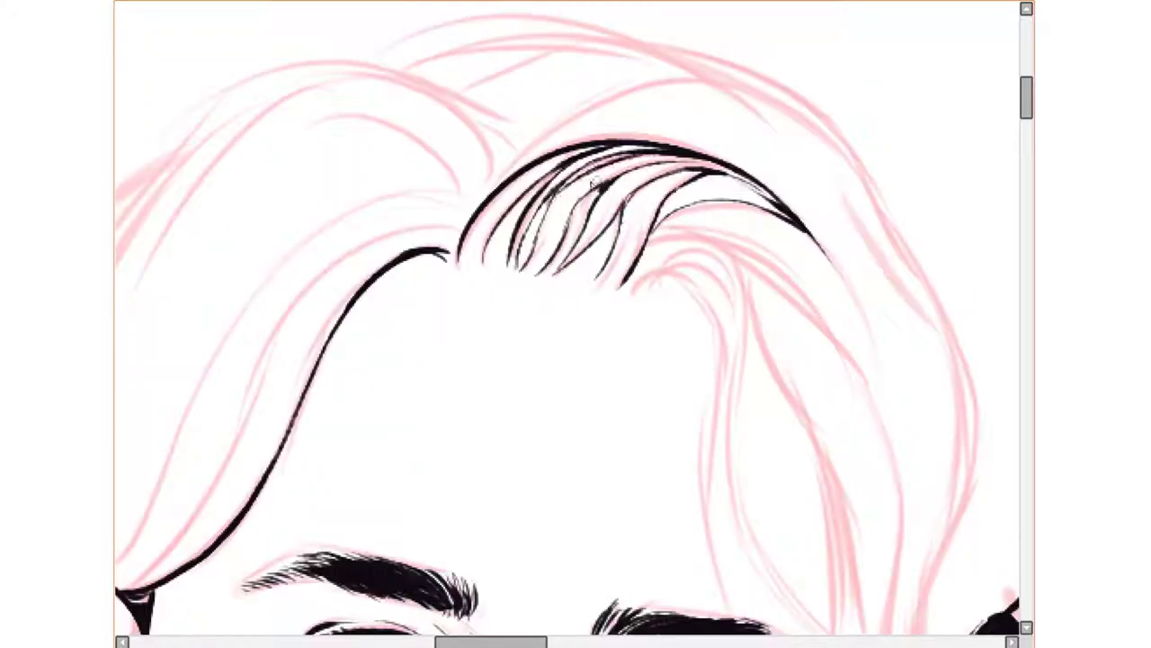
drag(661, 155, 544, 205)
drag(706, 151, 630, 166)
Outline the ear's back edge and inner fold.
scroll(556, 337, down, 3)
scroll(556, 337, up, 3)
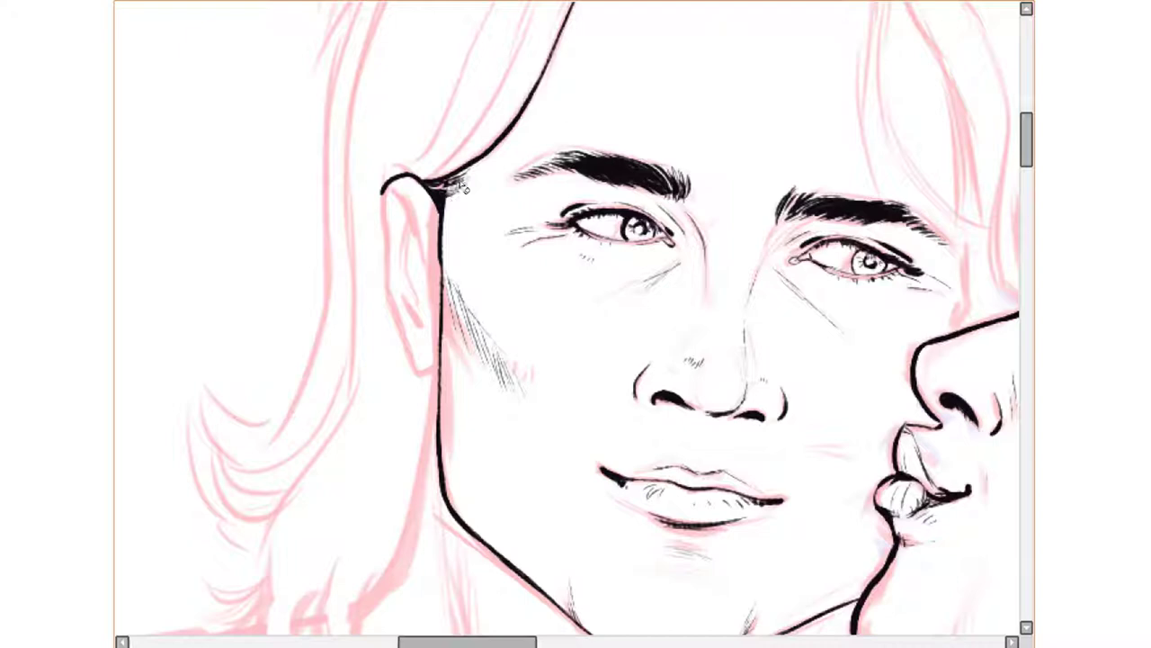
drag(520, 313, 566, 302)
drag(430, 232, 479, 361)
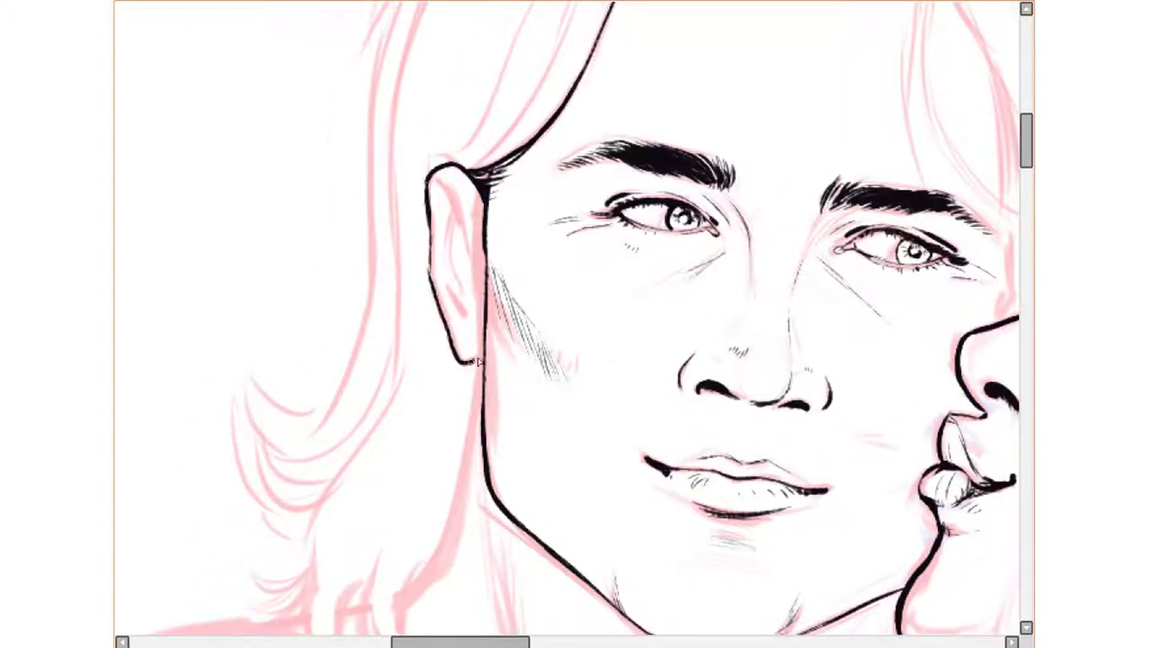
mouse_move(457, 194)
mouse_down()
mouse_move(471, 334)
mouse_move(419, 593)
mouse_up()
Outline the hair from ear to crown with curling strokes and the outer edge.
drag(412, 419, 649, 167)
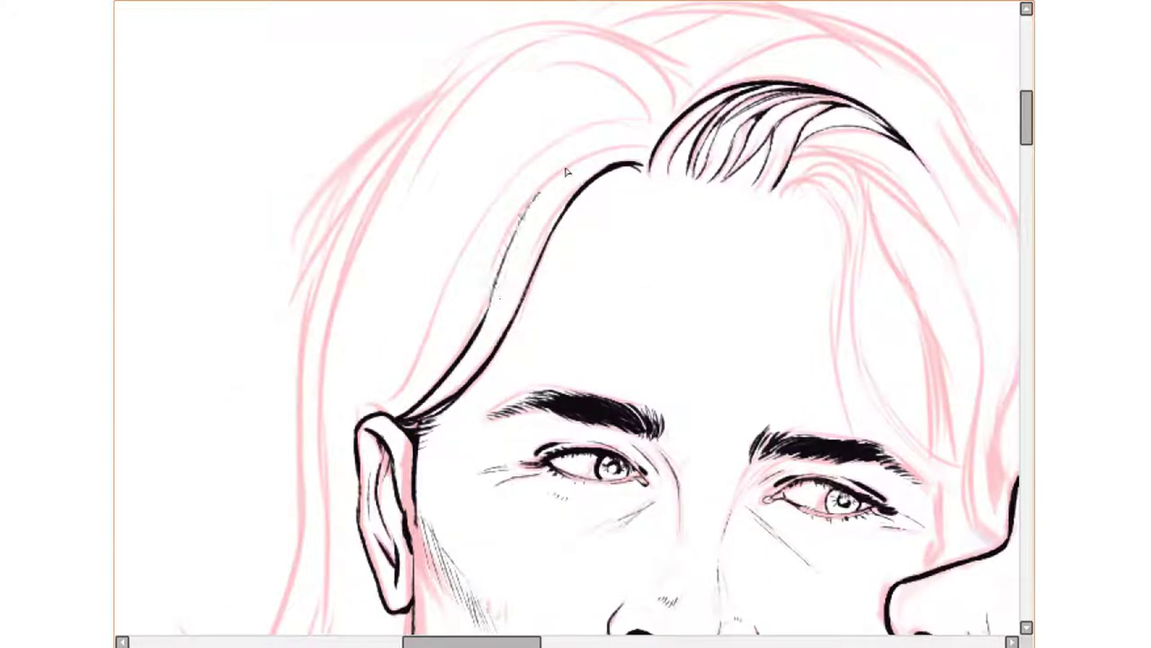
mouse_move(653, 116)
mouse_down()
mouse_move(409, 377)
mouse_move(553, 149)
mouse_up()
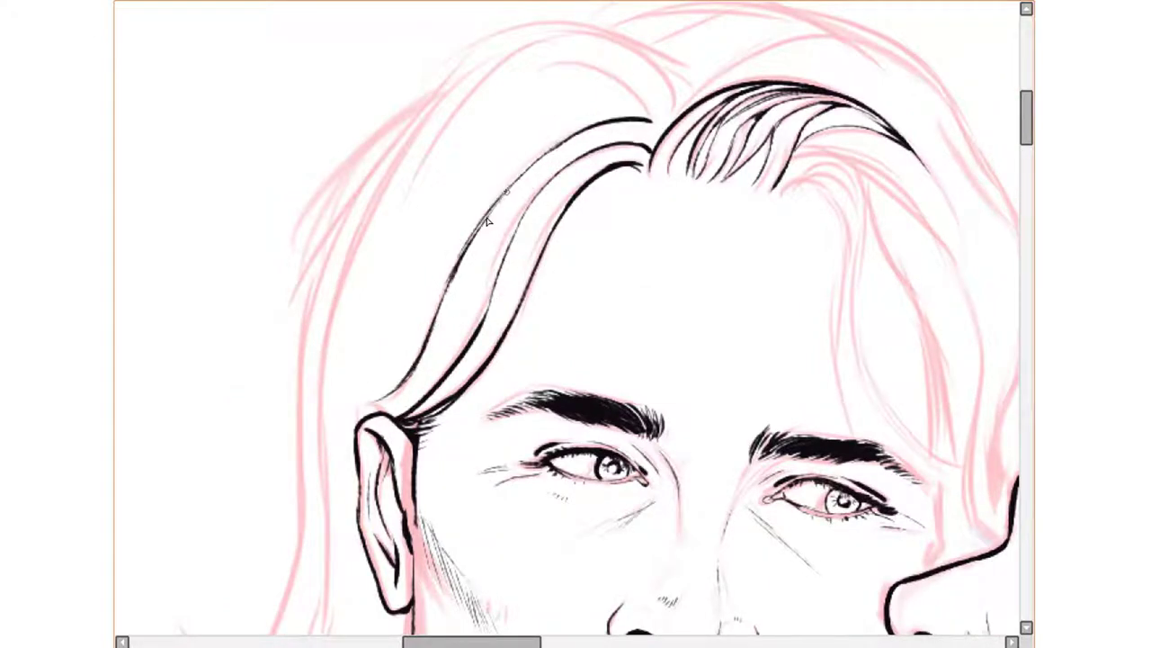
mouse_move(652, 130)
mouse_down()
mouse_move(553, 72)
mouse_move(423, 166)
mouse_up()
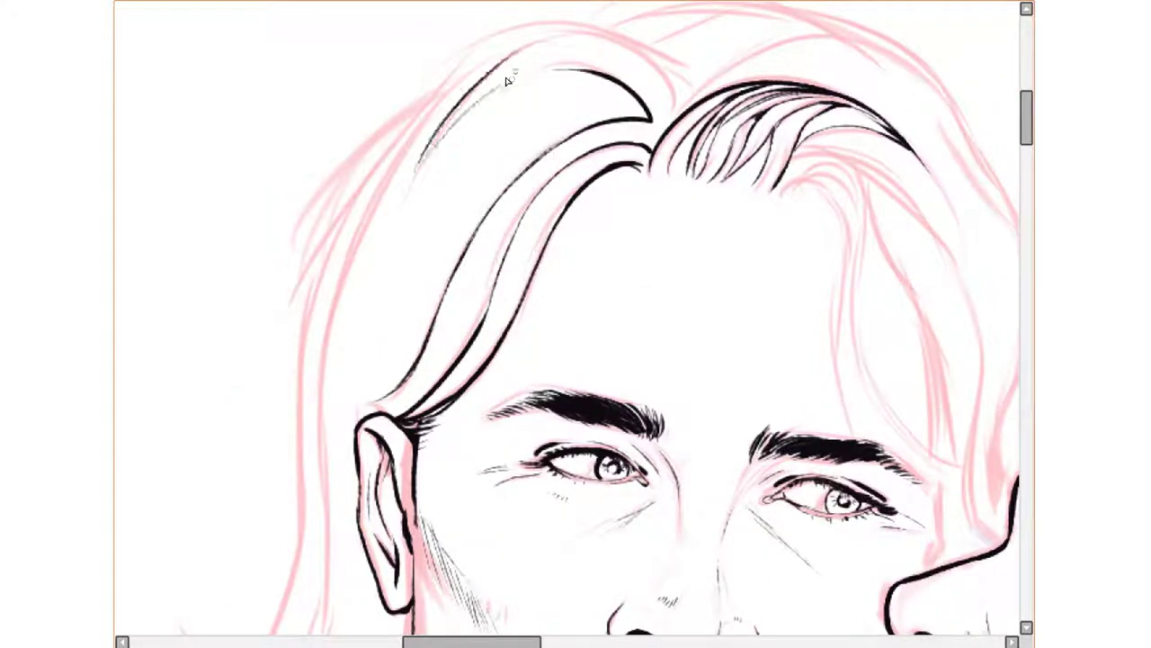
drag(558, 34, 684, 117)
mouse_move(894, 76)
mouse_down()
mouse_move(700, 137)
mouse_move(841, 347)
mouse_move(830, 288)
mouse_up()
drag(832, 212, 801, 477)
Ink strokes along the hair edge with the view mirrored and rotated.
key(h)
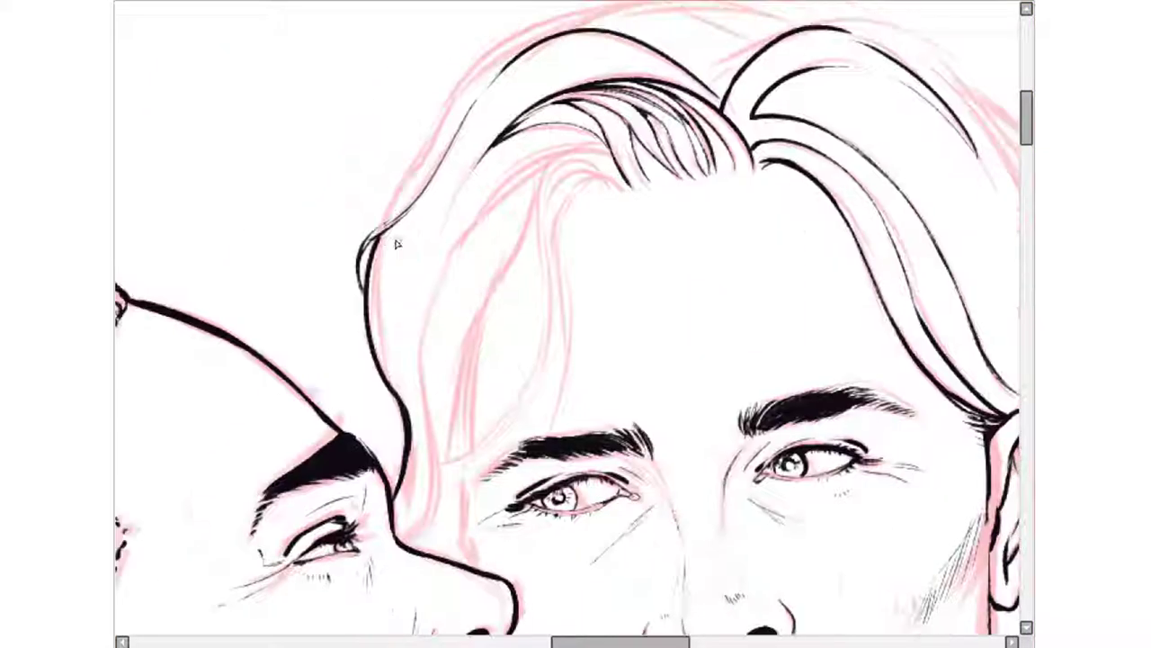
mouse_move(423, 187)
mouse_down()
mouse_move(396, 230)
mouse_move(495, 54)
mouse_up()
key(Delete)
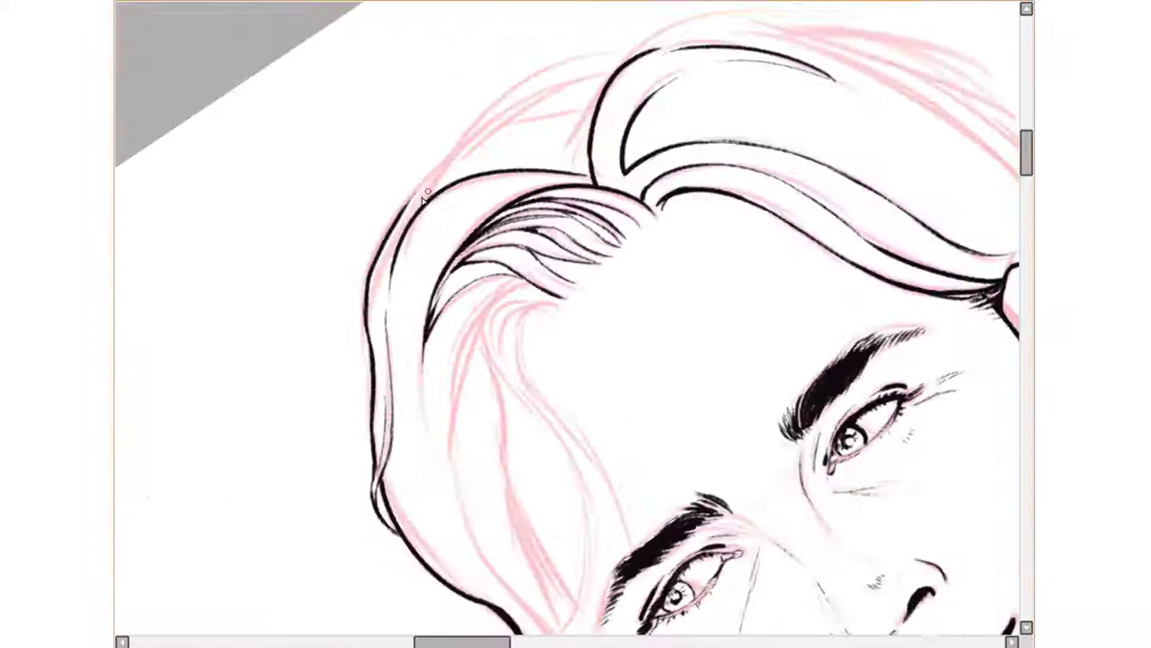
drag(396, 223, 525, 113)
drag(432, 180, 605, 51)
drag(475, 142, 581, 107)
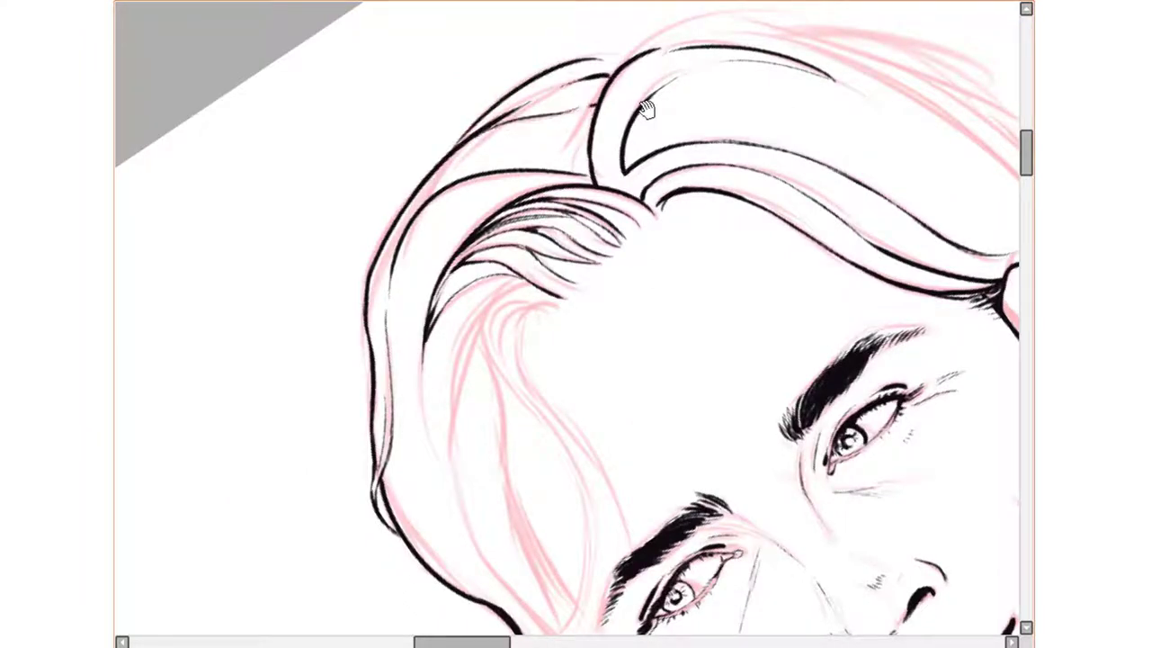
key(End)
key(End)
Ink thick lines running down the hair edge.
drag(588, 189, 700, 399)
scroll(675, 441, down, 3)
drag(668, 279, 677, 460)
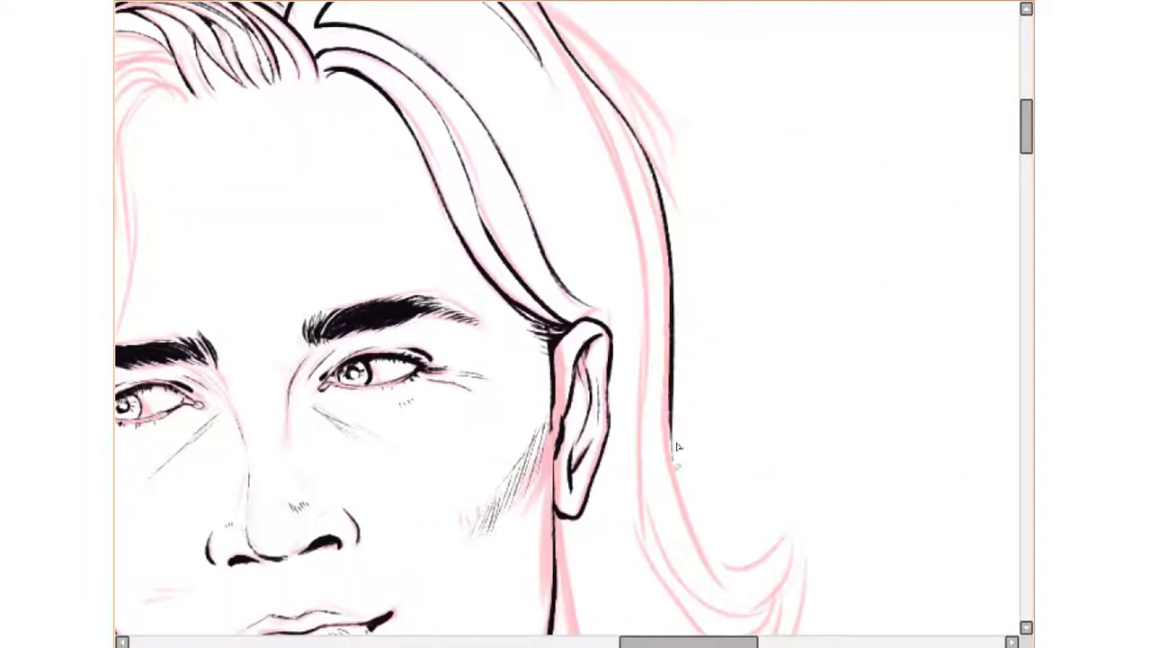
scroll(637, 365, up, 2)
drag(608, 251, 648, 423)
Draw curls at the tip of the hair with the view mirrored.
key(h)
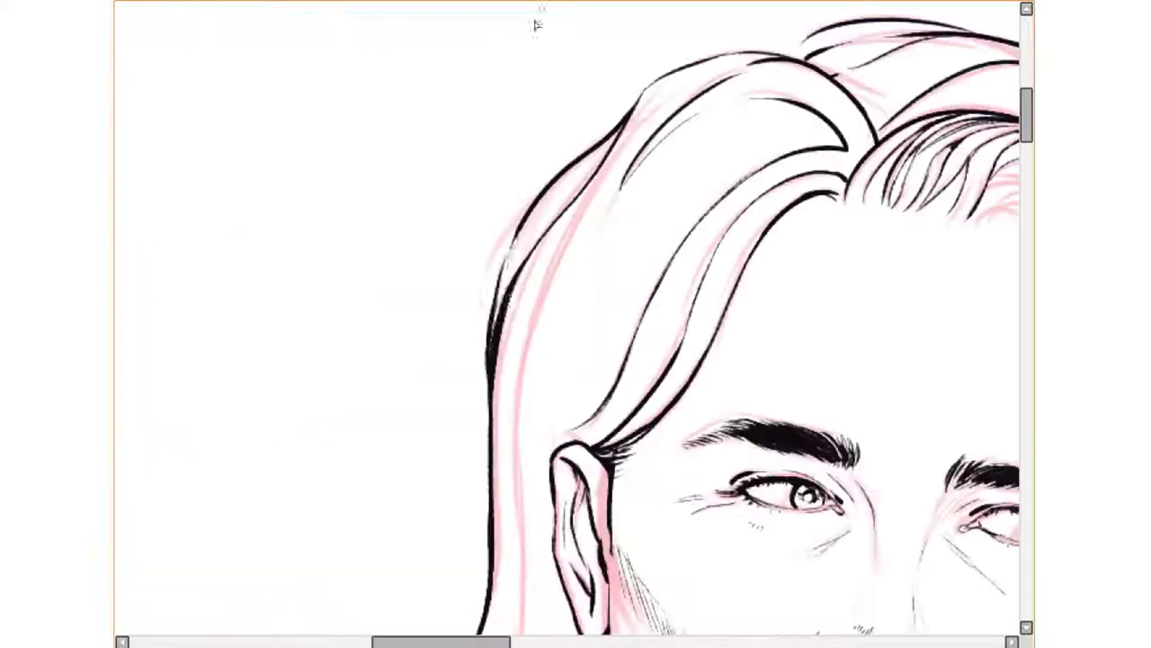
scroll(531, 99, down, 2)
drag(530, 99, 504, 315)
scroll(589, 260, down, 3)
drag(544, 184, 517, 256)
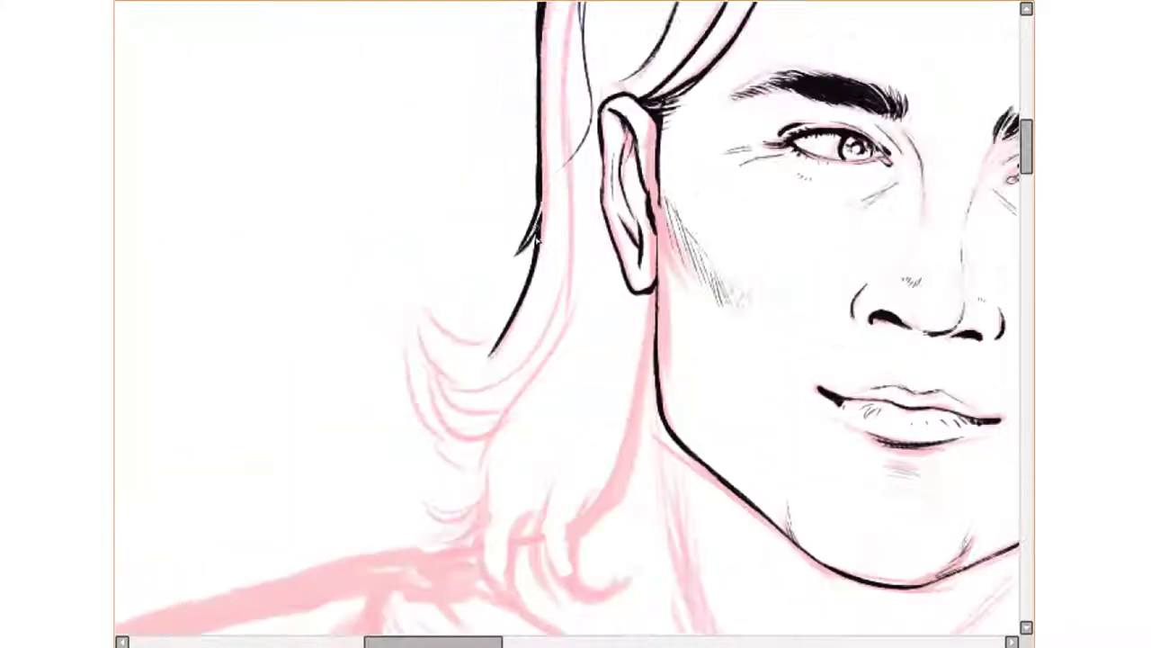
mouse_move(517, 332)
mouse_down()
mouse_move(416, 286)
mouse_move(550, 324)
mouse_up()
scroll(561, 305, up, 2)
Ink the lower hair strands, redoing a hooked strand as a long curl.
drag(540, 126, 531, 288)
scroll(540, 306, down, 2)
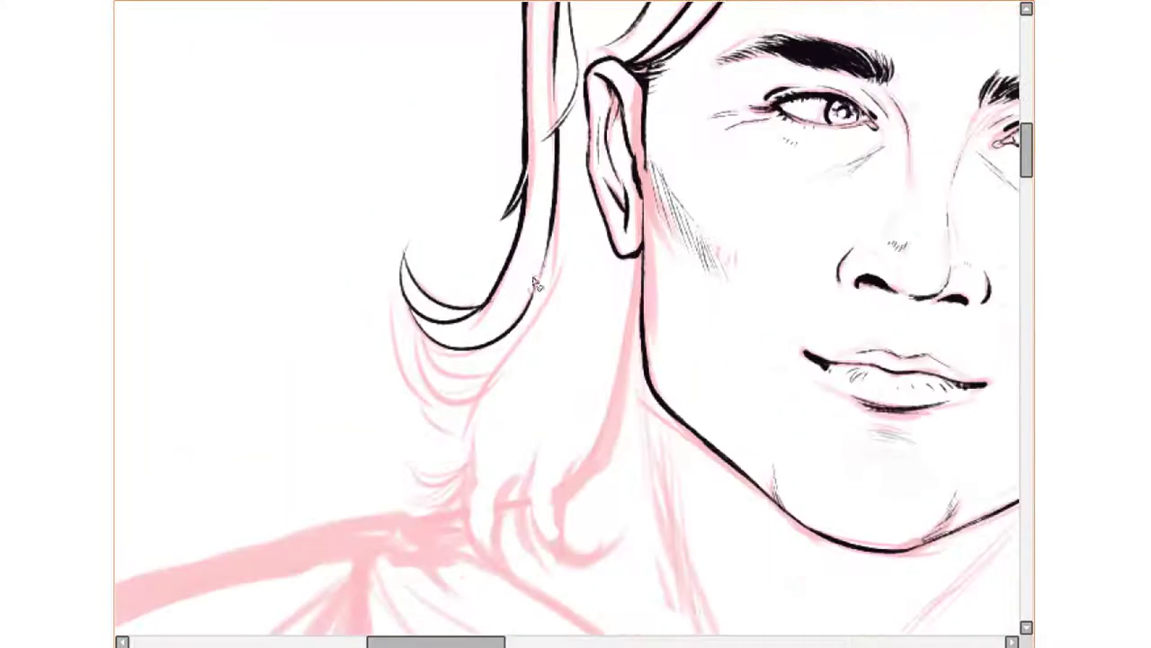
mouse_move(558, 206)
mouse_down()
mouse_move(430, 470)
mouse_move(517, 581)
mouse_up()
mouse_move(583, 270)
mouse_down()
mouse_move(512, 430)
mouse_move(540, 581)
mouse_up()
mouse_move(540, 441)
mouse_down()
mouse_move(507, 513)
mouse_move(526, 522)
mouse_up()
drag(544, 369, 617, 556)
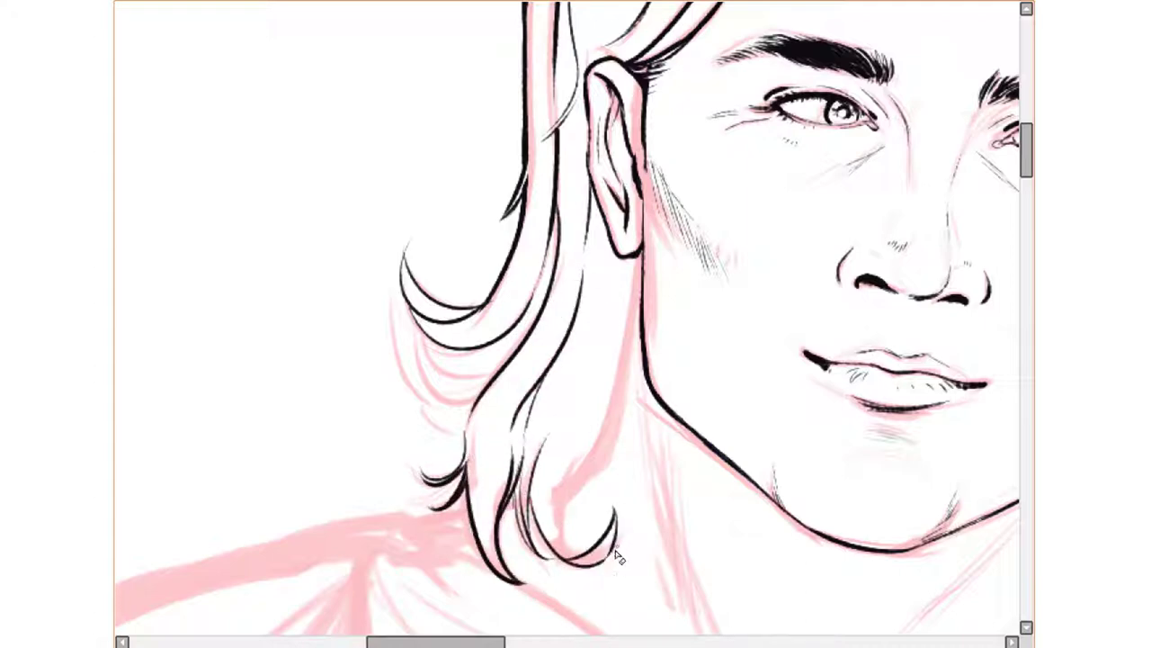
key(ctrl+z)
drag(585, 261, 576, 512)
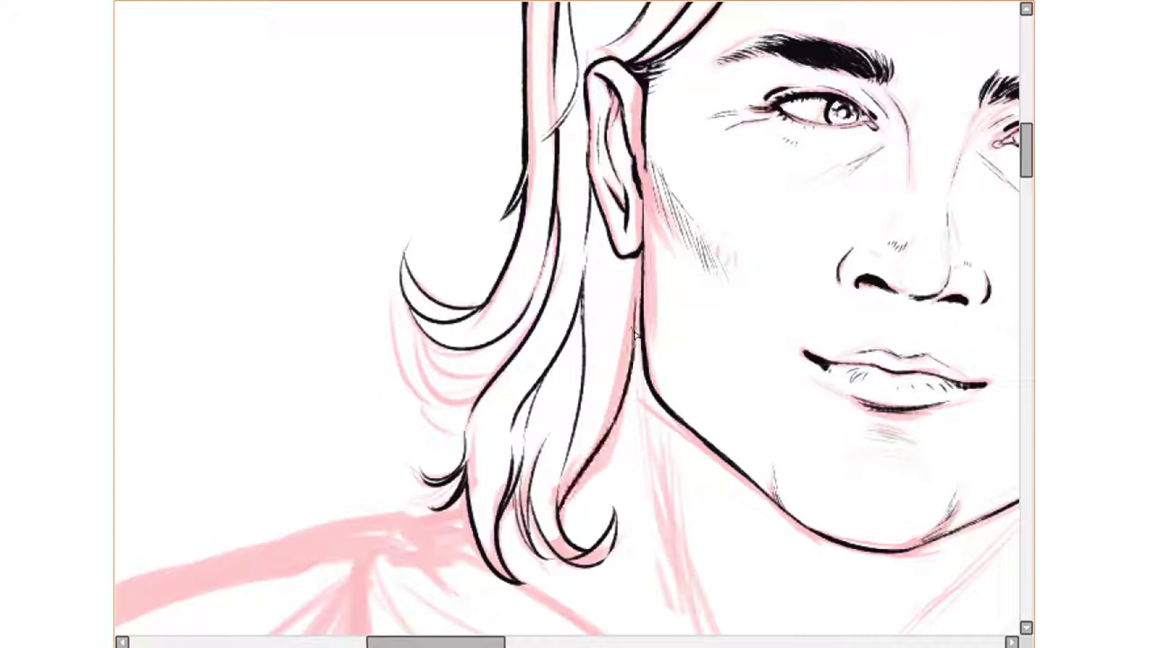
Ink the neck lines, collarbone curve and side of the neck and shoulder.
mouse_move(634, 251)
mouse_down()
mouse_move(639, 351)
mouse_move(575, 512)
mouse_up()
mouse_move(628, 409)
mouse_down()
mouse_move(403, 148)
mouse_move(475, 418)
mouse_up()
drag(479, 385, 538, 519)
drag(800, 230, 659, 385)
drag(644, 394, 581, 406)
scroll(705, 442, down, 3)
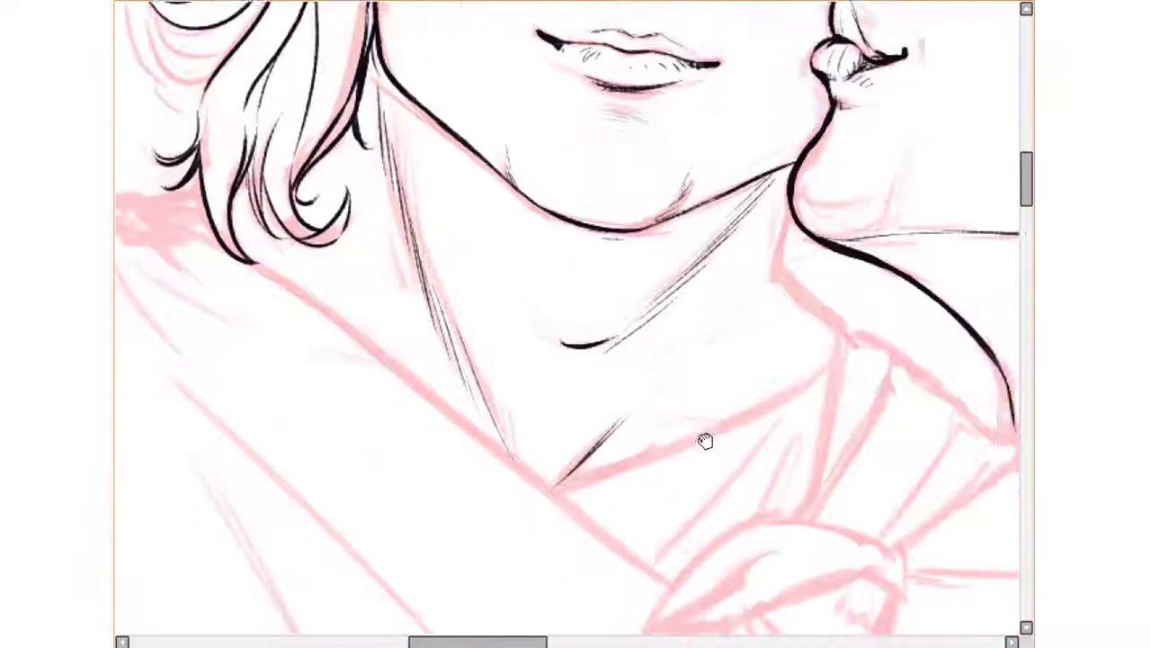
drag(795, 135, 774, 247)
drag(779, 179, 844, 313)
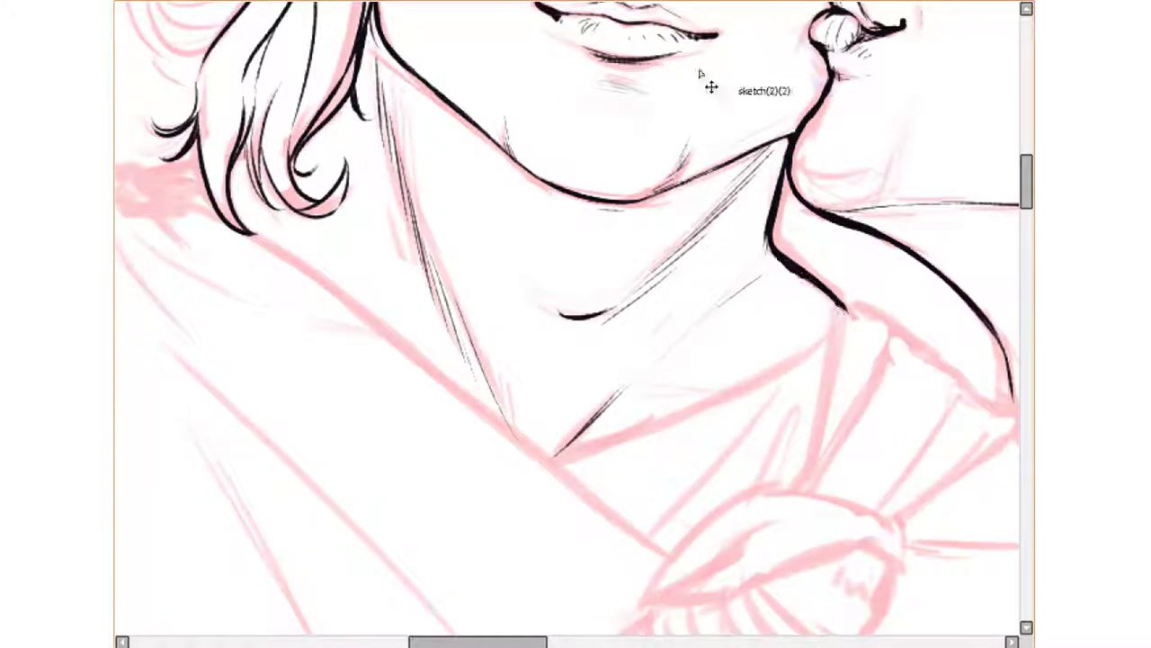
Add strands to the lower hair lock.
key(Insert)
scroll(590, 304, up, 2)
scroll(469, 287, down, 3)
scroll(630, 324, up, 1)
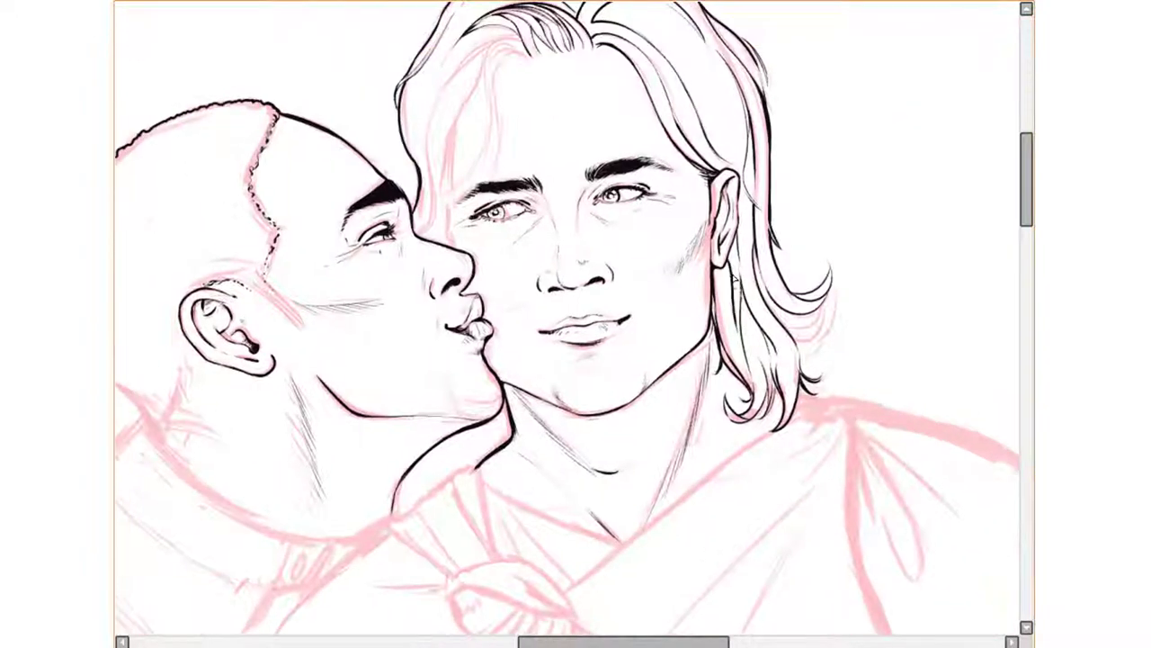
drag(748, 306, 781, 378)
mouse_move(770, 257)
mouse_down()
mouse_move(828, 337)
mouse_move(814, 401)
mouse_move(830, 329)
mouse_up()
Add an inner hair strand, undoing the final short stroke.
scroll(823, 369, up, 3)
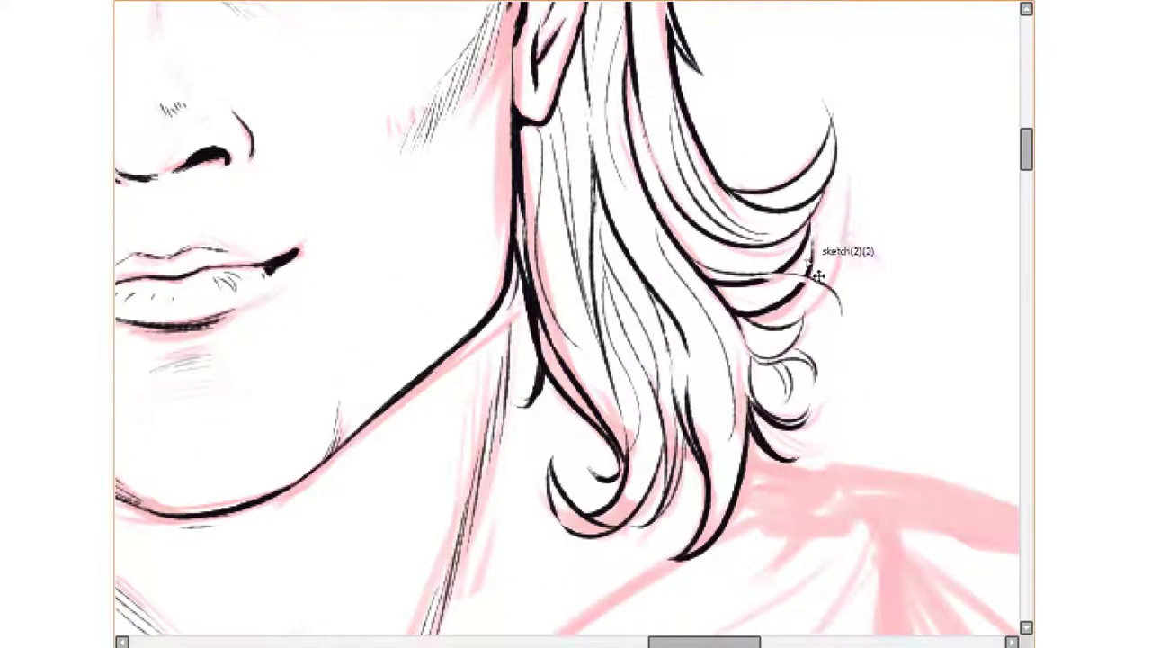
scroll(822, 270, up, 3)
scroll(708, 360, down, 3)
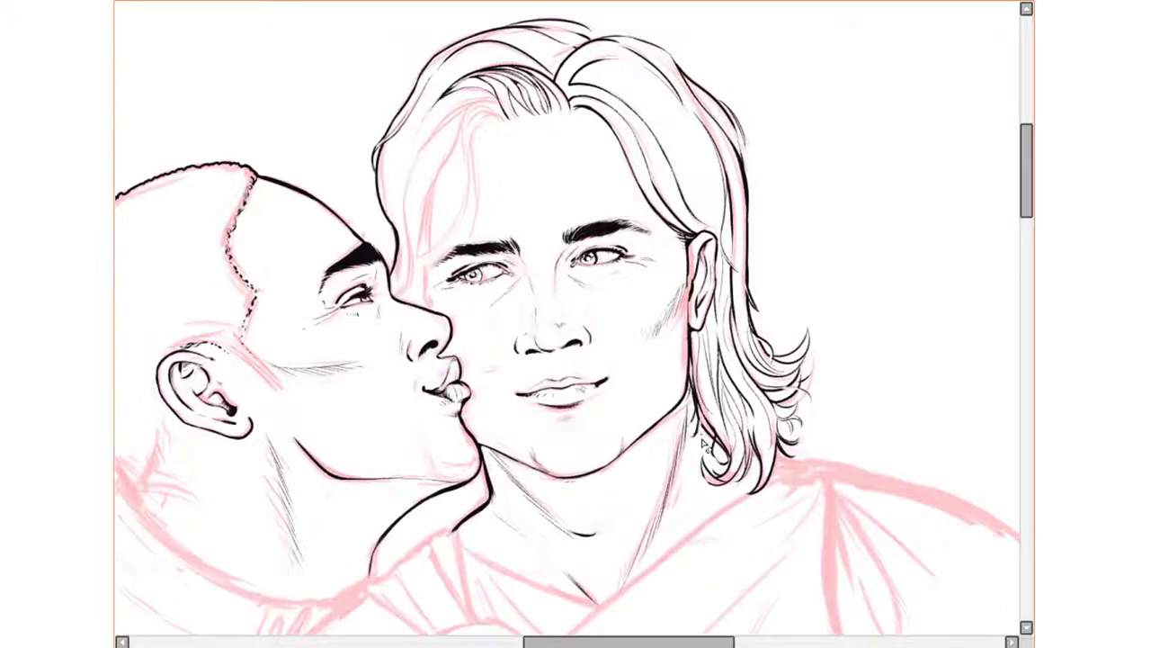
scroll(706, 437, up, 3)
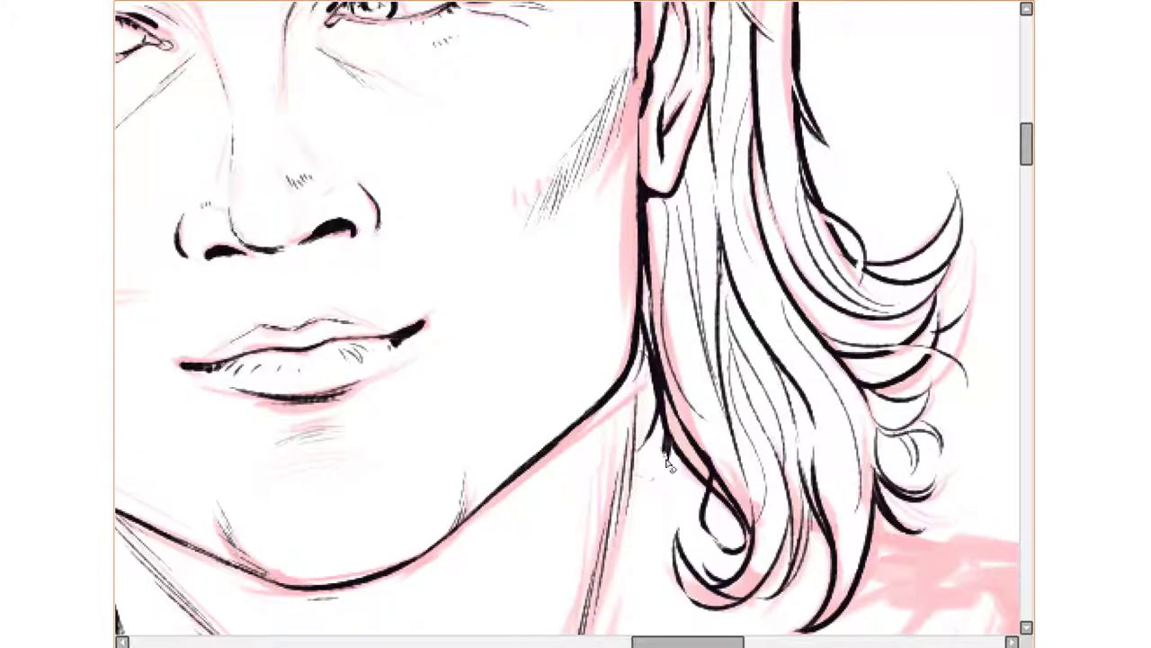
scroll(727, 529, down, 3)
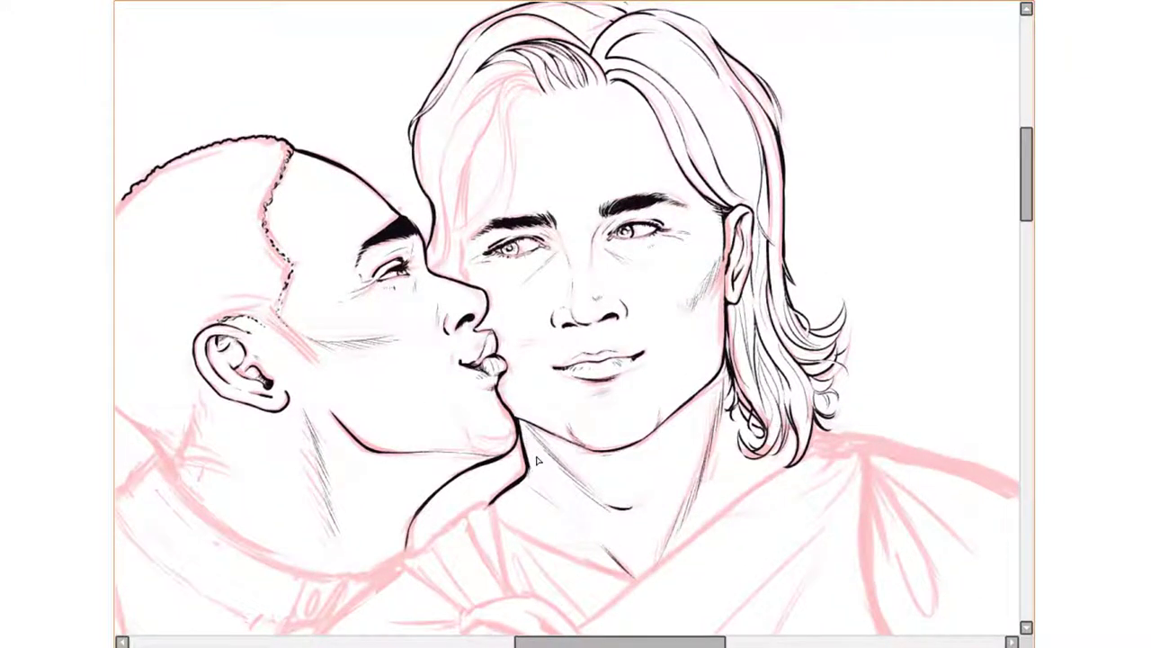
key(h)
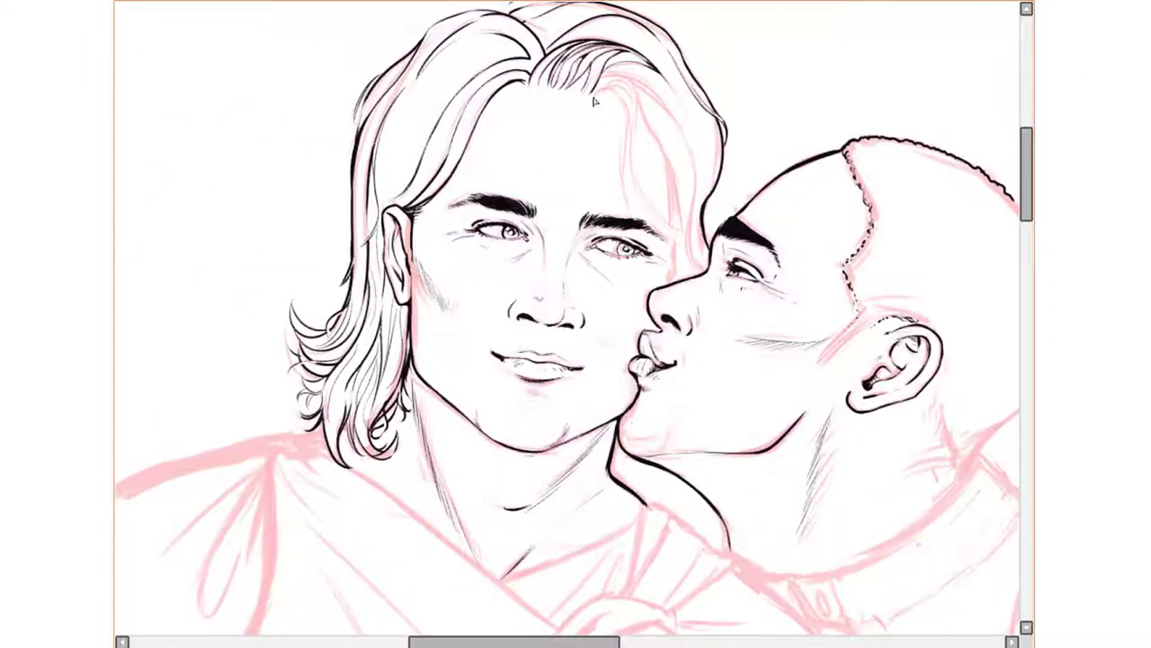
drag(621, 81, 649, 221)
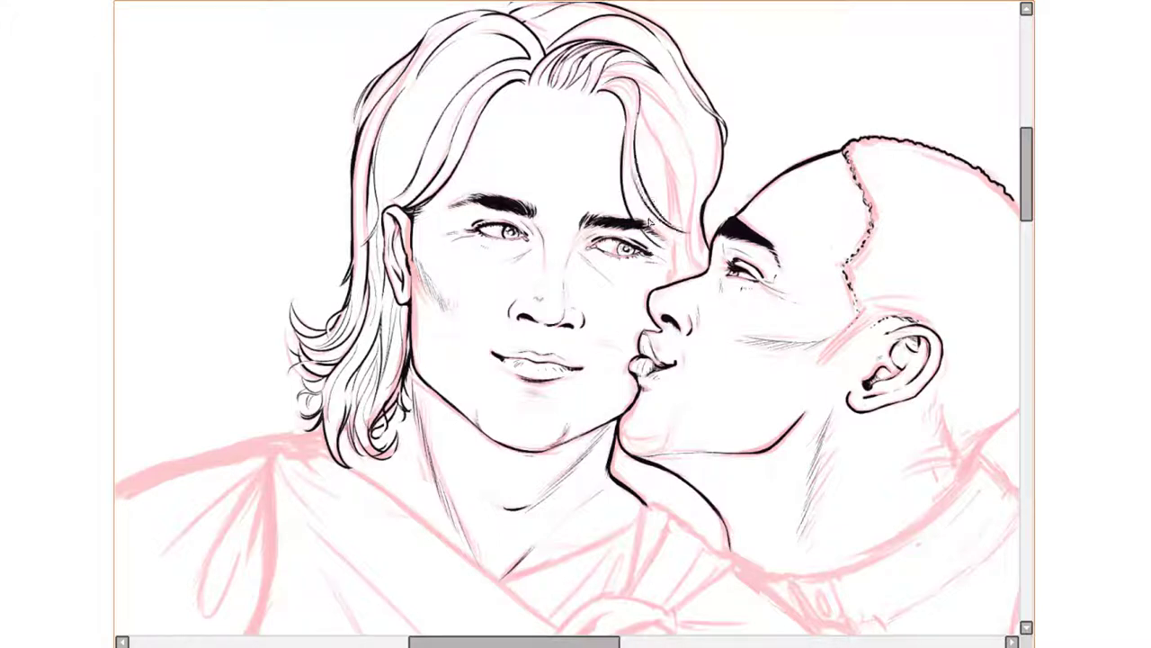
drag(622, 87, 700, 268)
key(ctrl+z)
key(h)
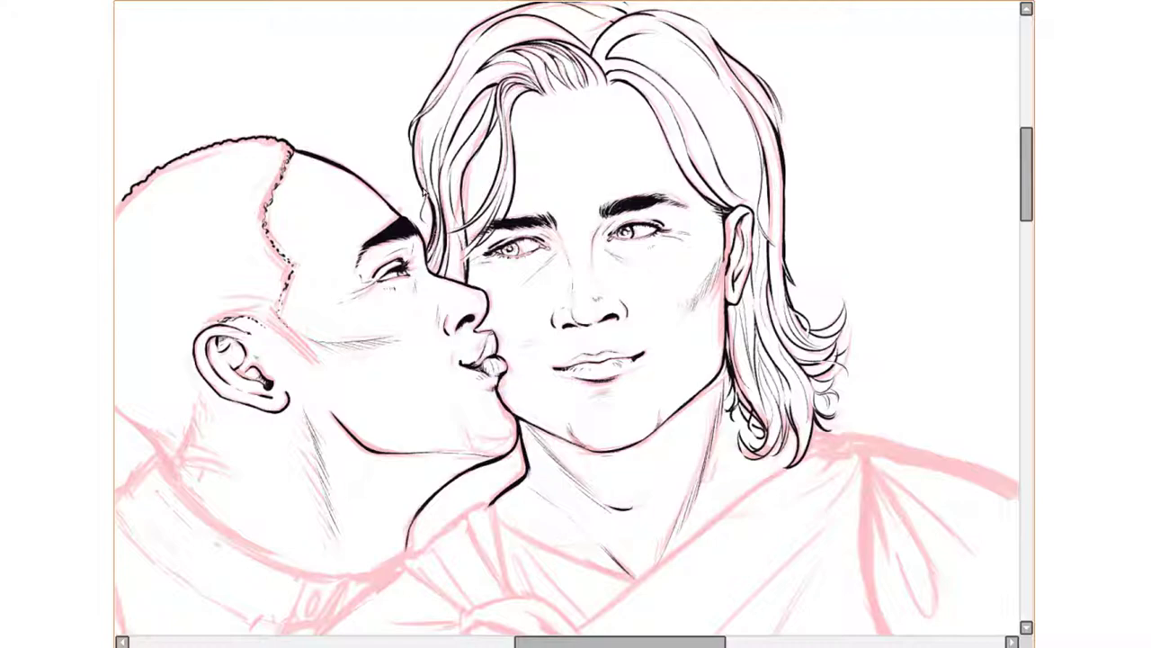
scroll(419, 135, up, 1)
scroll(422, 99, up, 3)
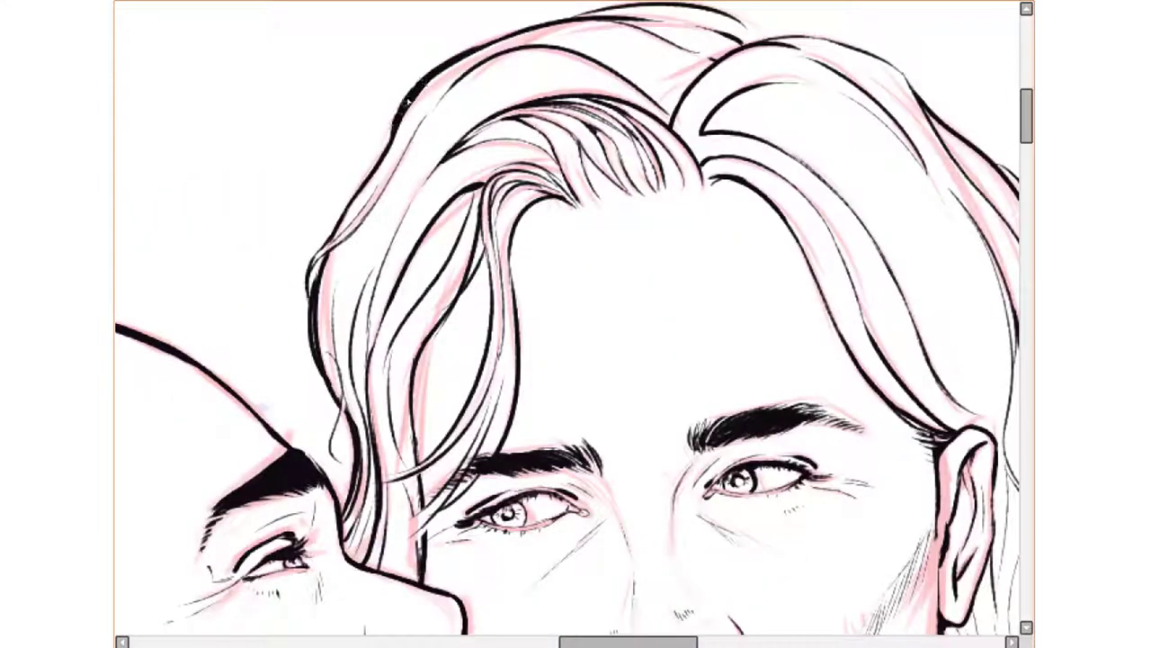
scroll(630, 404, down, 3)
scroll(600, 417, up, 3)
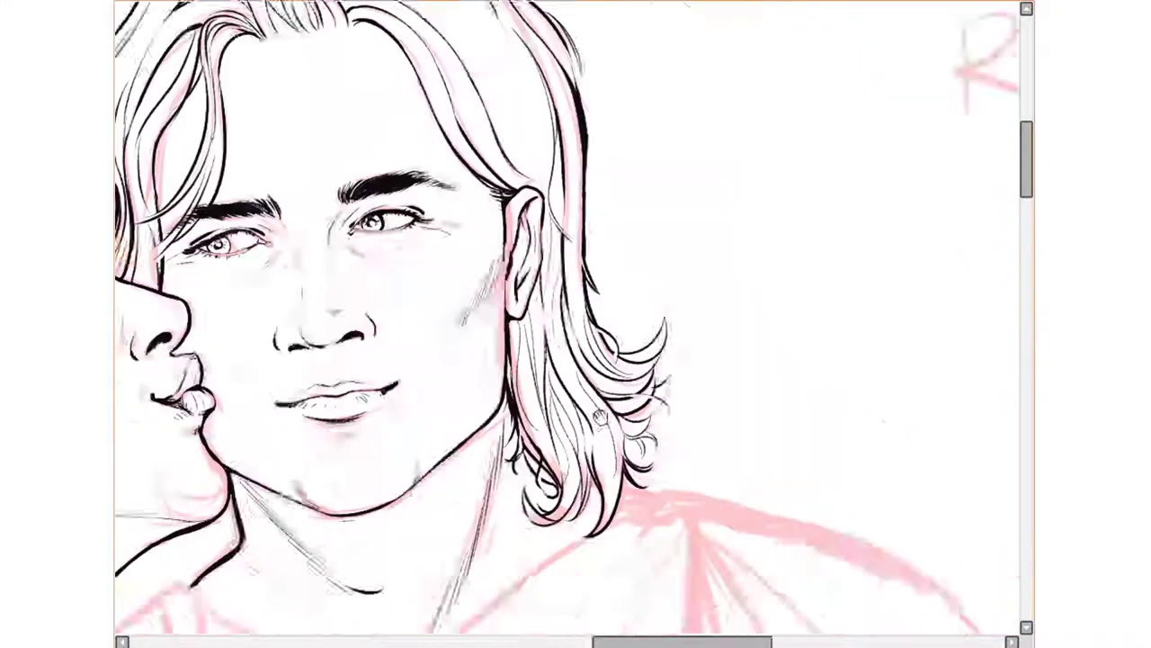
scroll(599, 415, down, 1)
scroll(402, 251, down, 1)
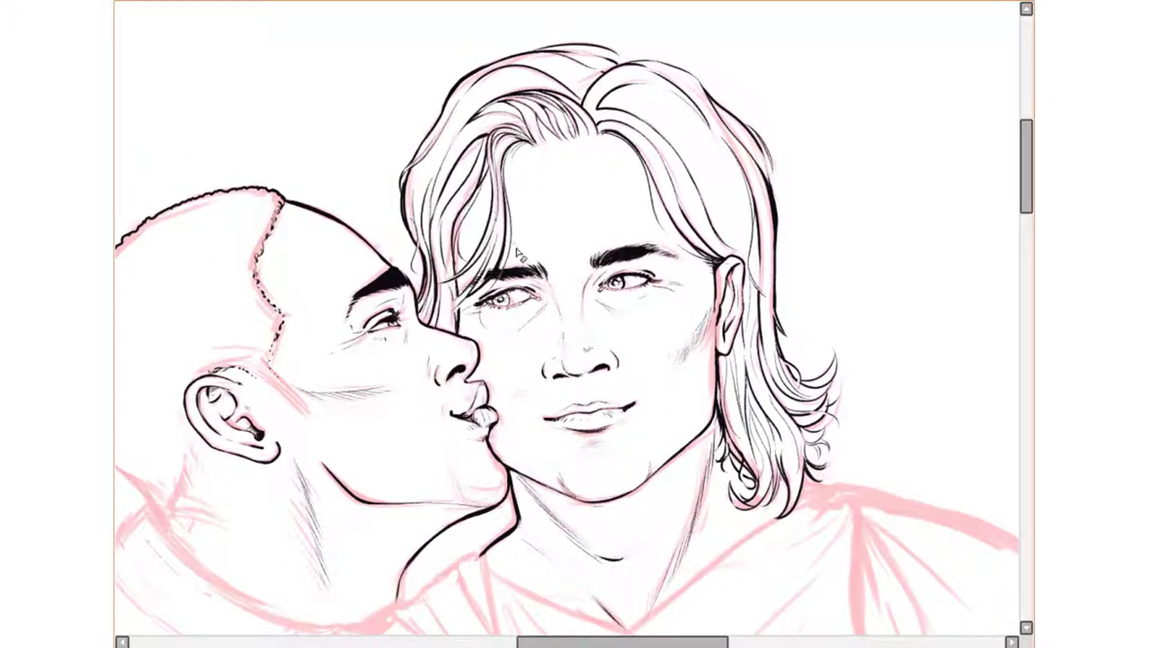
key(h)
key(h)
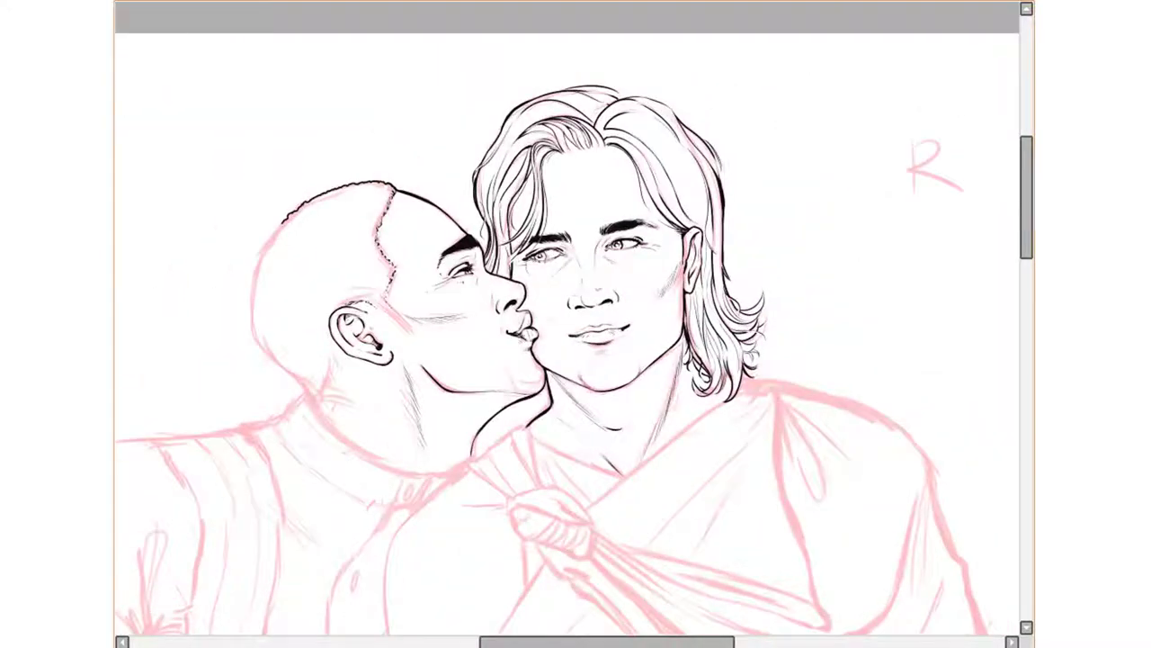
scroll(1026, 351, down, 5)
Mirror the canvas and add short ink strokes around the fist.
scroll(810, 270, up, 5)
scroll(598, 303, up, 3)
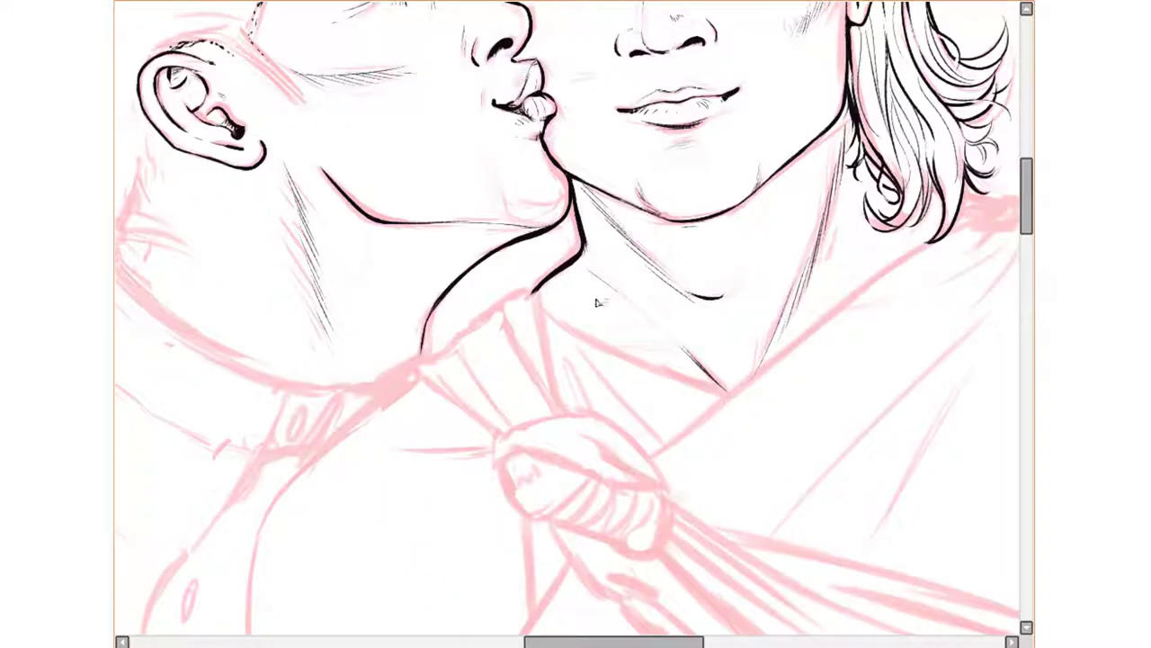
key(h)
drag(472, 490, 508, 436)
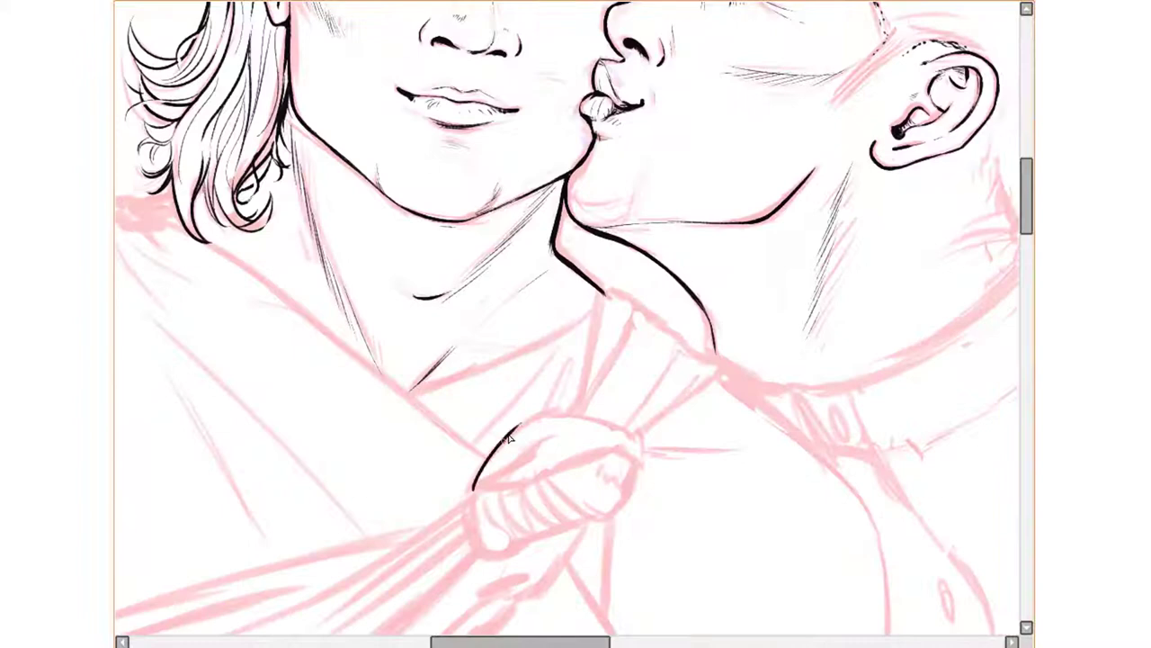
drag(645, 445, 640, 469)
scroll(644, 447, up, 2)
scroll(591, 509, down, 2)
Ink the fist's finger lines, lower contour and the line along the fingertops.
mouse_move(410, 387)
mouse_down()
mouse_move(495, 454)
mouse_move(477, 457)
mouse_up()
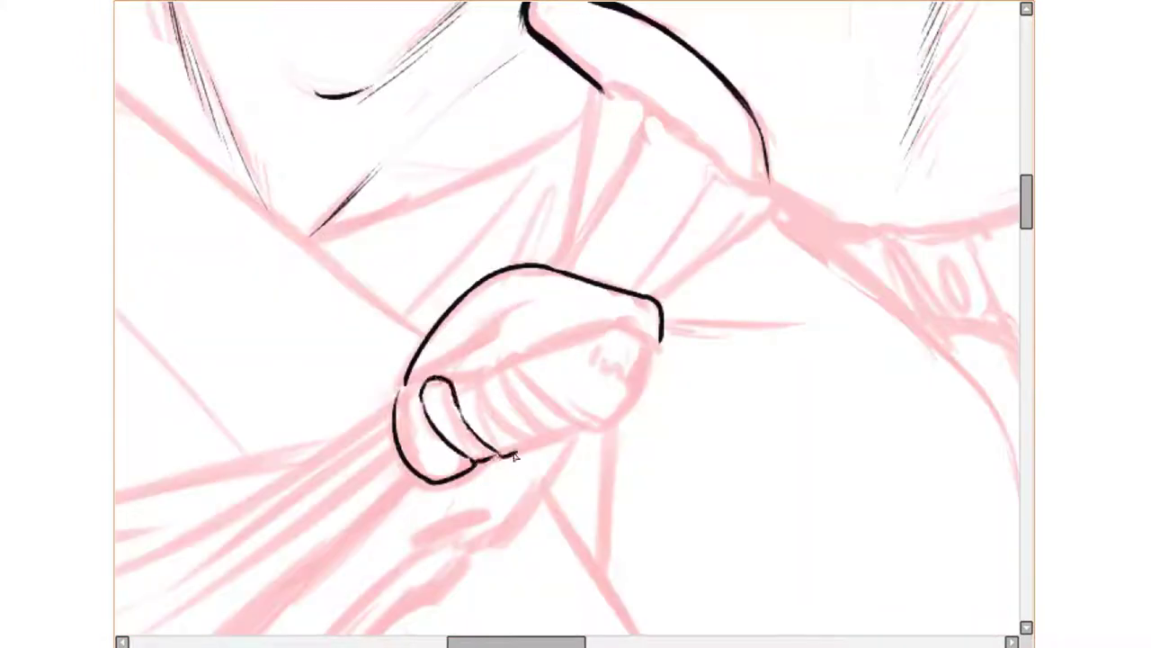
drag(477, 378, 531, 445)
mouse_move(488, 370)
mouse_down()
mouse_move(565, 443)
mouse_move(580, 434)
mouse_up()
drag(567, 436, 648, 360)
drag(509, 365, 619, 328)
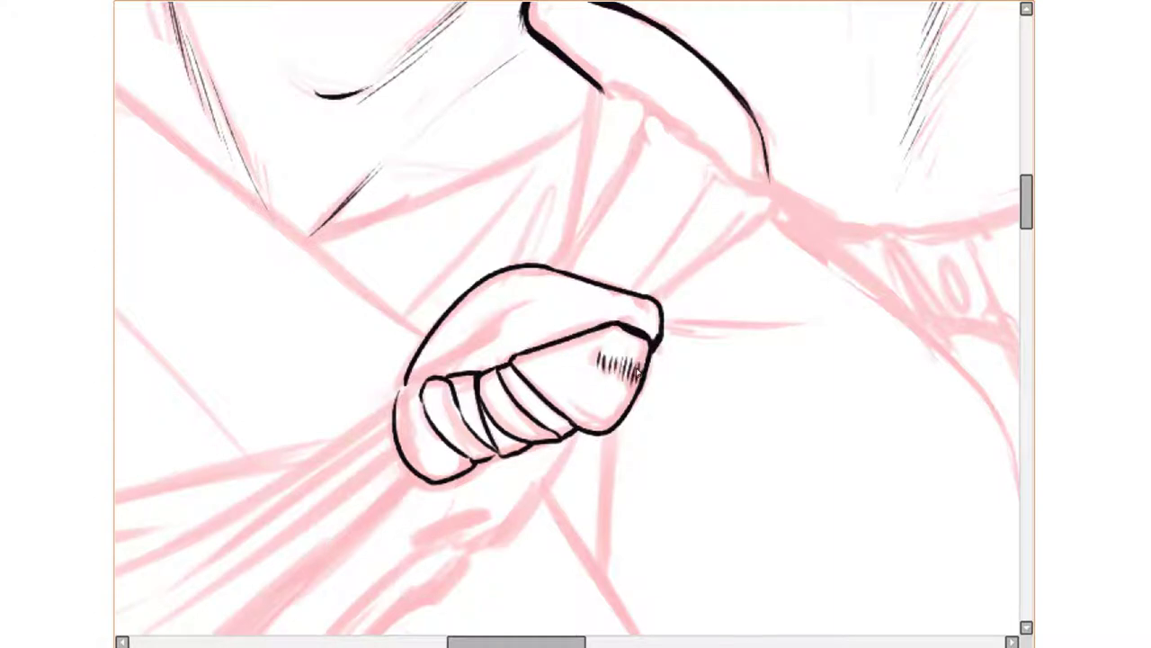
Add hatching strokes across the top of the hand.
mouse_move(410, 382)
mouse_down()
mouse_move(504, 310)
mouse_move(490, 324)
mouse_up()
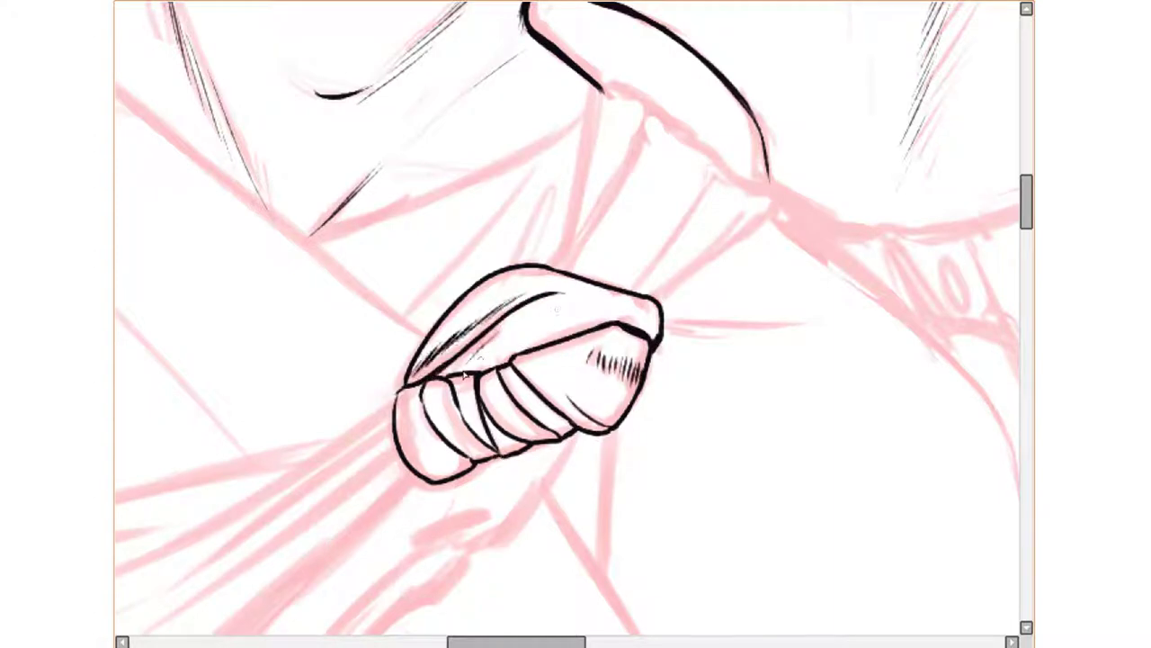
drag(427, 360, 468, 329)
scroll(624, 367, up, 2)
scroll(625, 367, right, 2)
Ink the edges and inner lines of the gathered cloth rising from the fist.
drag(591, 376, 710, 283)
mouse_move(589, 178)
mouse_down()
mouse_move(490, 346)
mouse_move(673, 259)
mouse_up()
drag(569, 369, 654, 263)
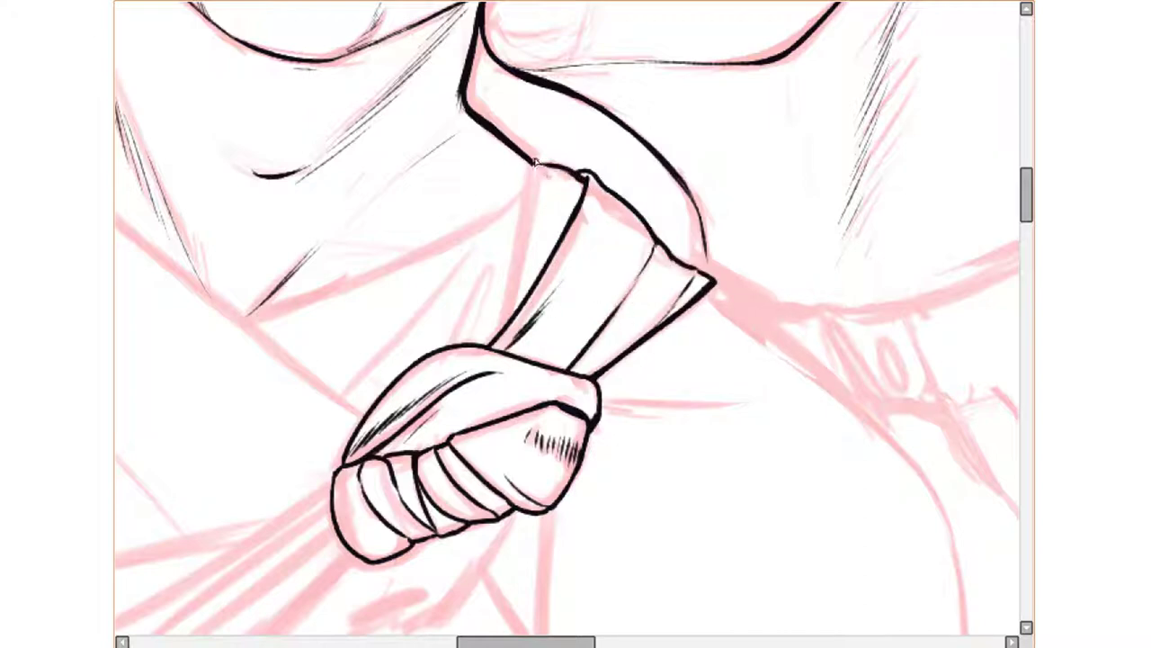
drag(534, 171, 511, 316)
drag(552, 205, 568, 236)
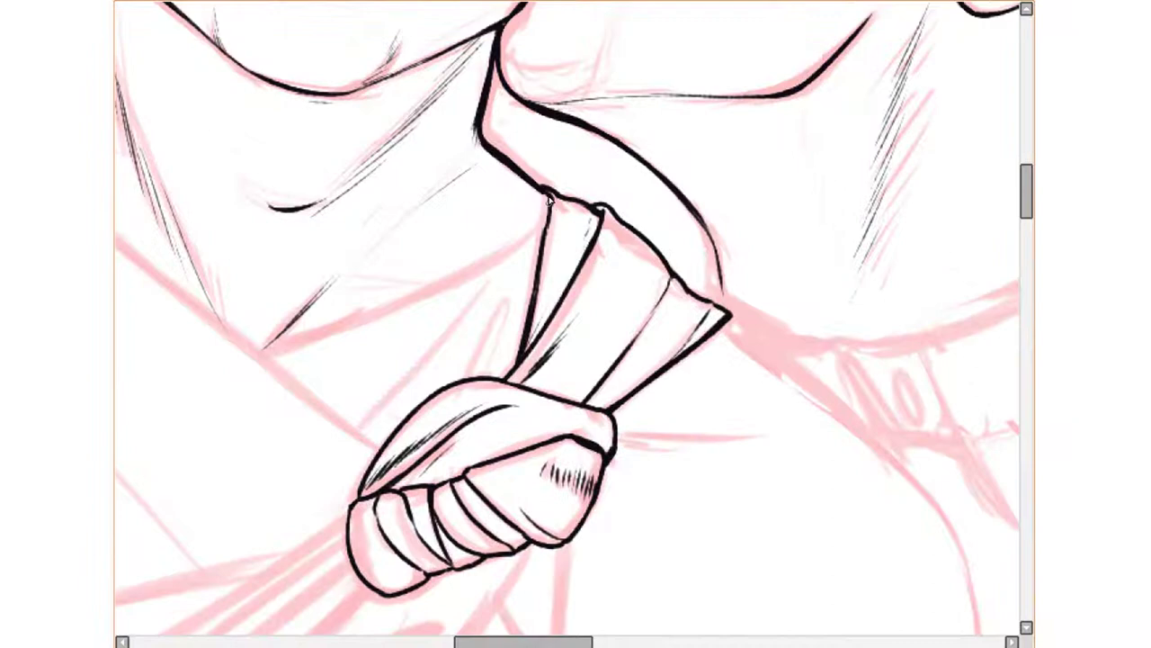
Pan over to the shoulder and ink the line along its top.
key(h)
drag(592, 193, 232, 184)
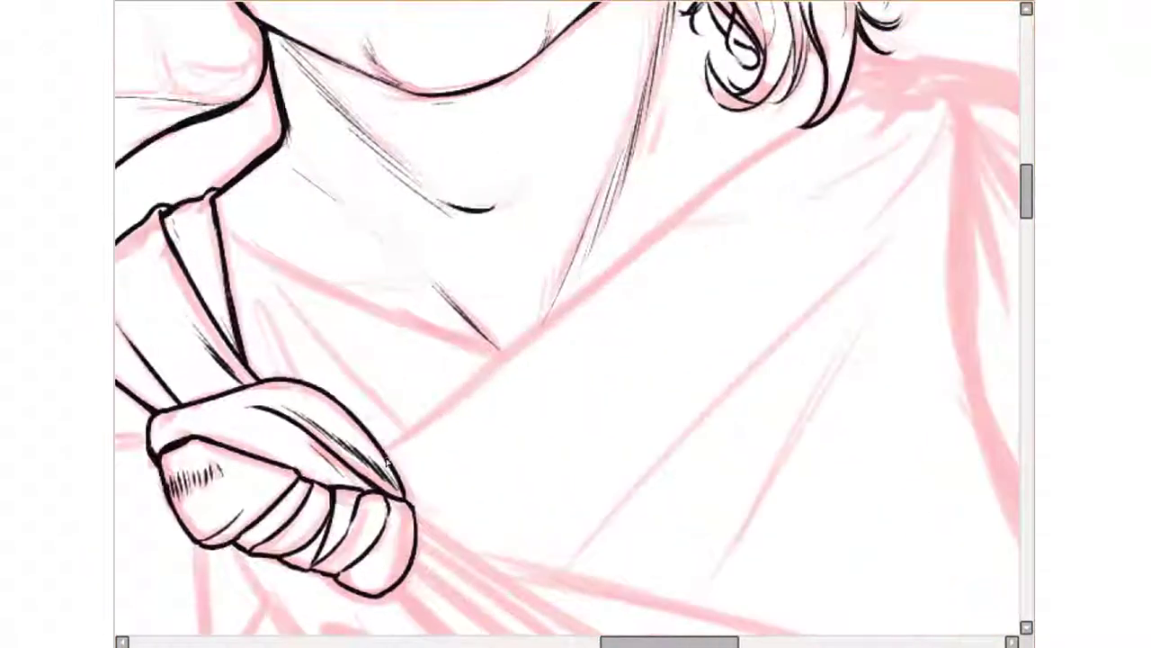
drag(776, 213, 507, 225)
drag(706, 164, 508, 169)
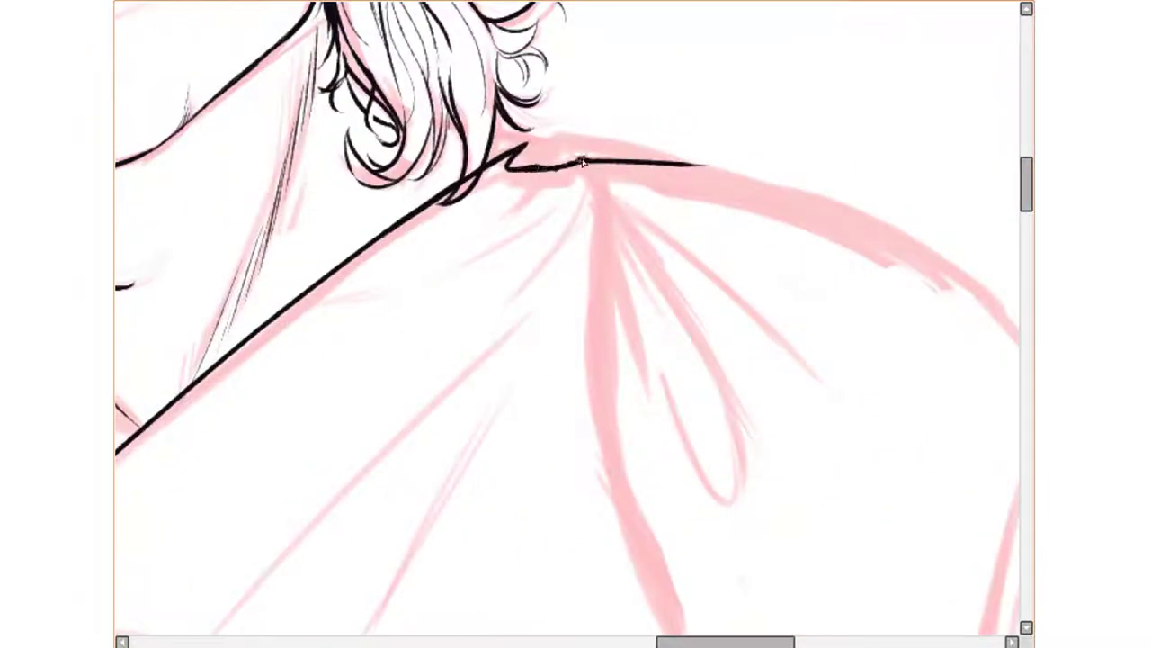
On a mirrored view, hatch the drape below the shoulder line.
key(h)
mouse_move(594, 180)
mouse_down()
mouse_move(526, 153)
mouse_move(603, 207)
mouse_up()
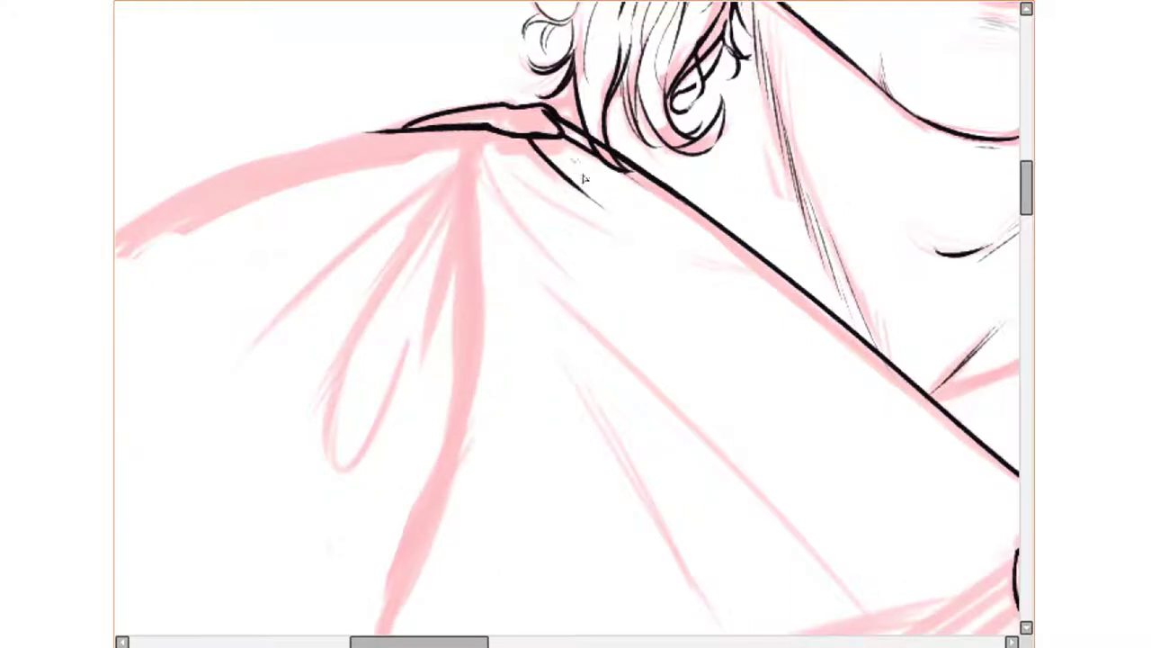
drag(504, 153, 665, 313)
drag(491, 135, 608, 306)
key(h)
Ink two long fold lines across the cloth and touch up the shoulder outline.
drag(476, 458, 681, 264)
drag(633, 454, 781, 187)
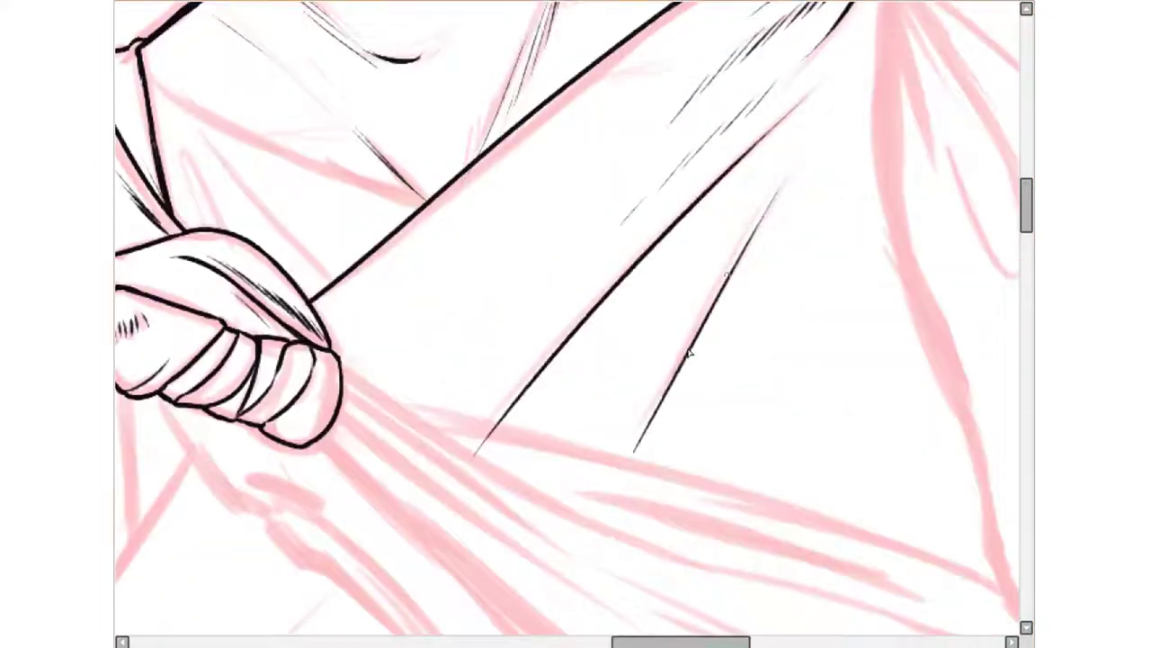
mouse_move(801, 72)
mouse_down()
mouse_move(704, 160)
mouse_move(699, 432)
mouse_up()
drag(725, 137, 779, 159)
key(h)
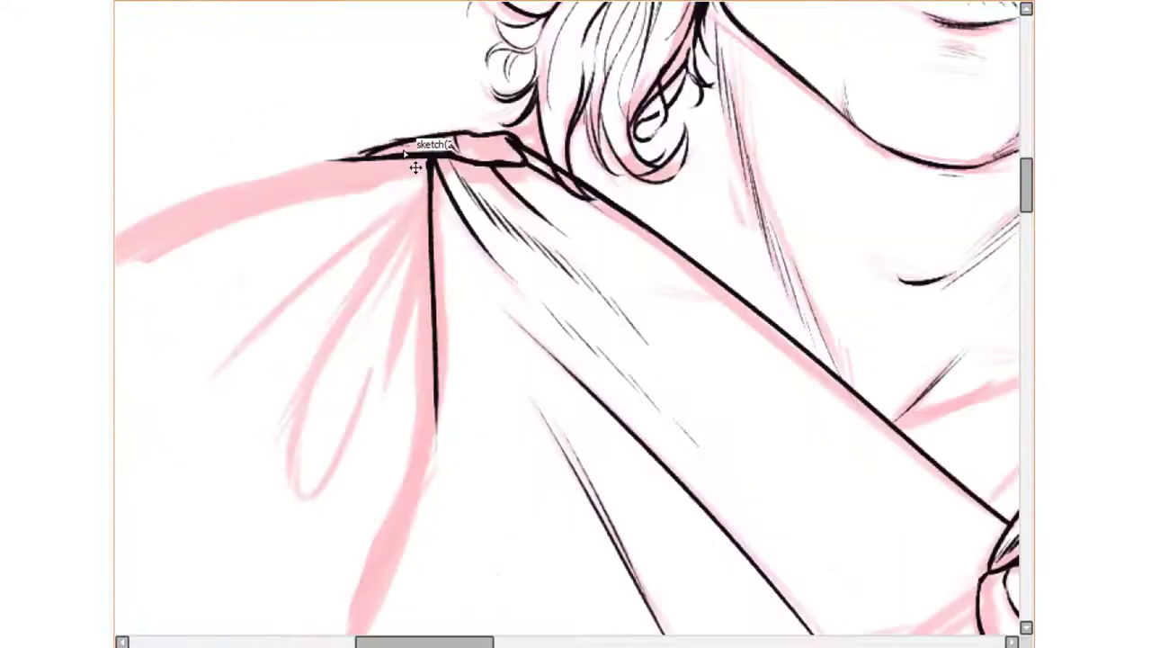
drag(381, 142, 441, 162)
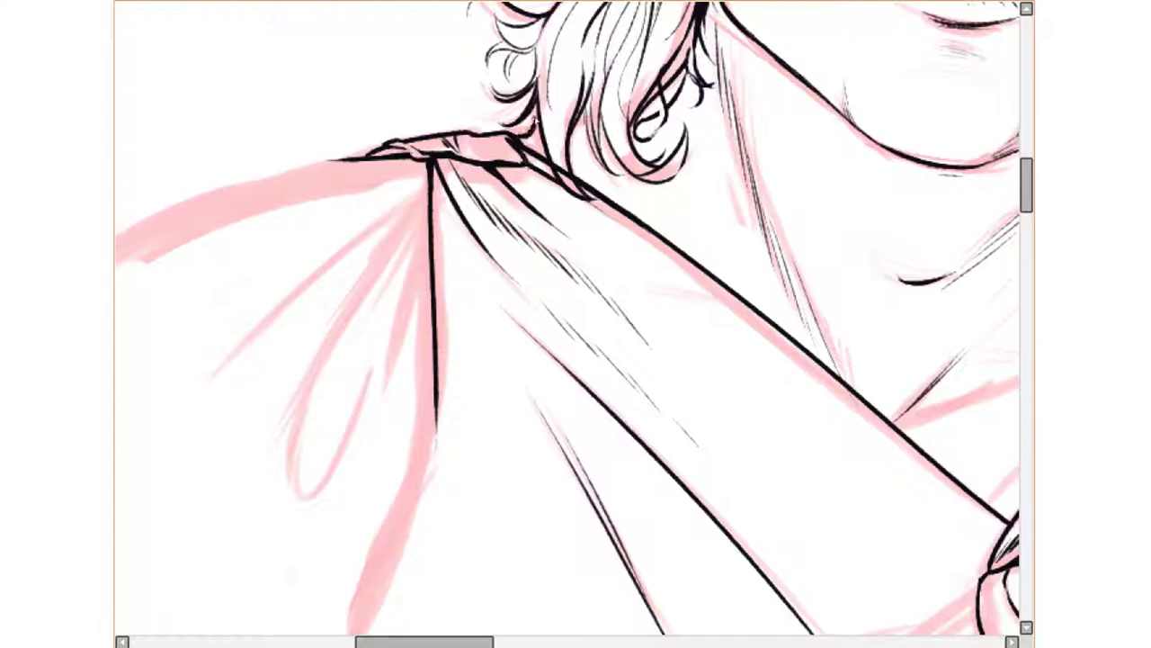
Add a hatching stroke on the cloth and ink the outer curve of the neighbouring drape.
scroll(540, 142, right, 1)
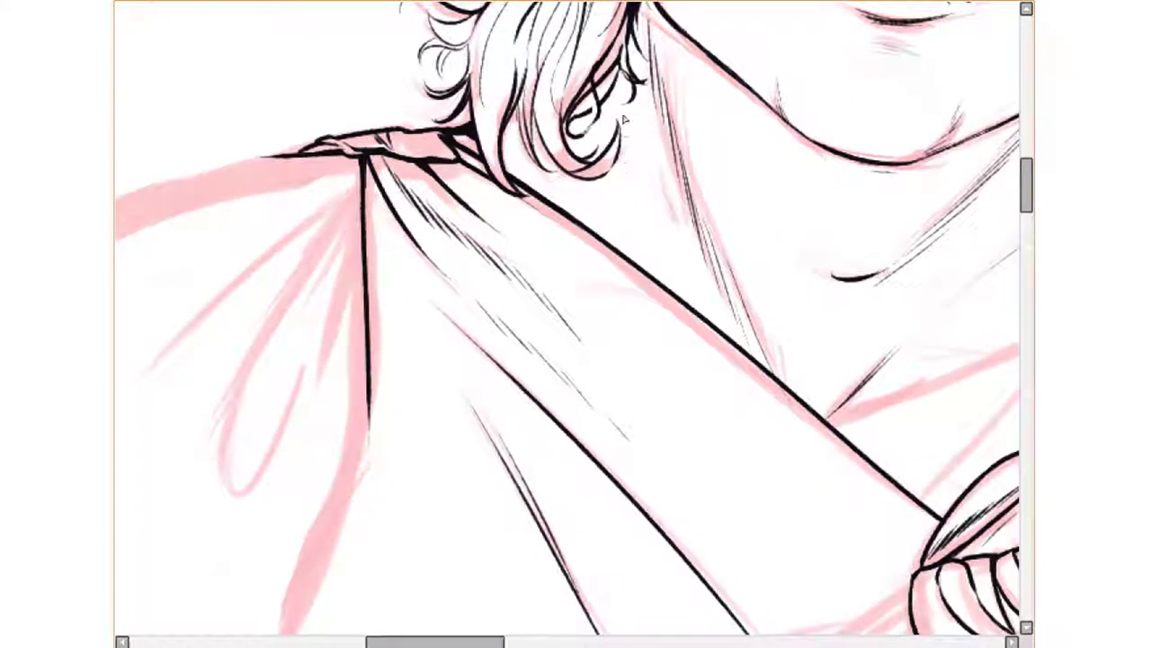
key(h)
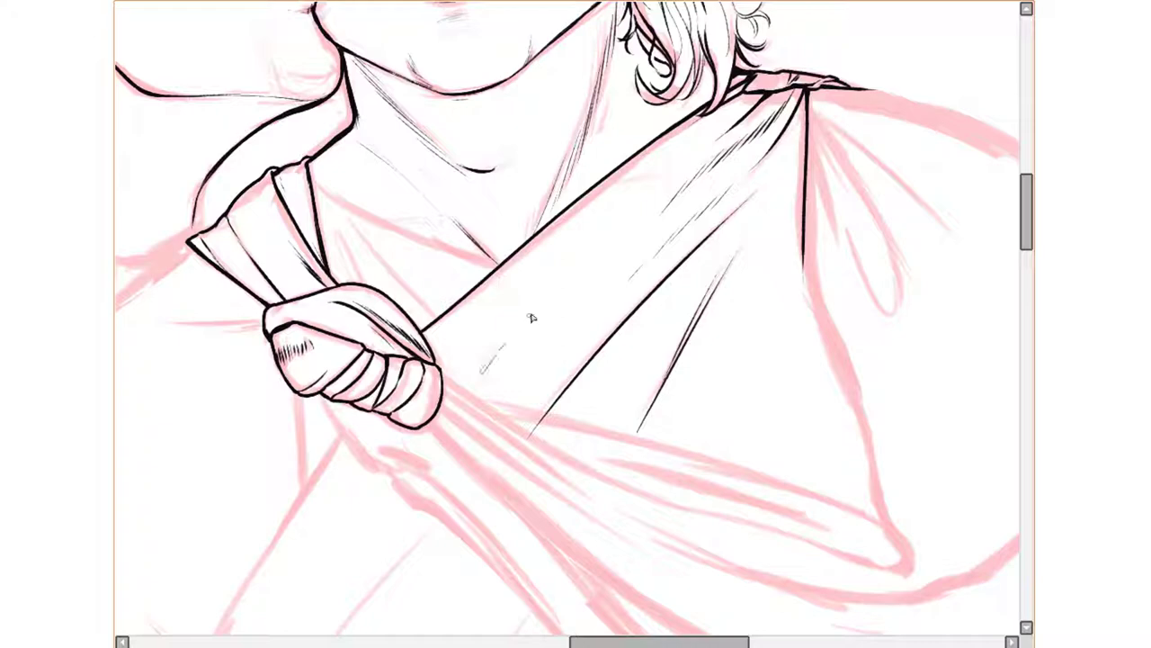
drag(567, 298, 490, 364)
drag(560, 377, 636, 404)
scroll(893, 340, down, 5)
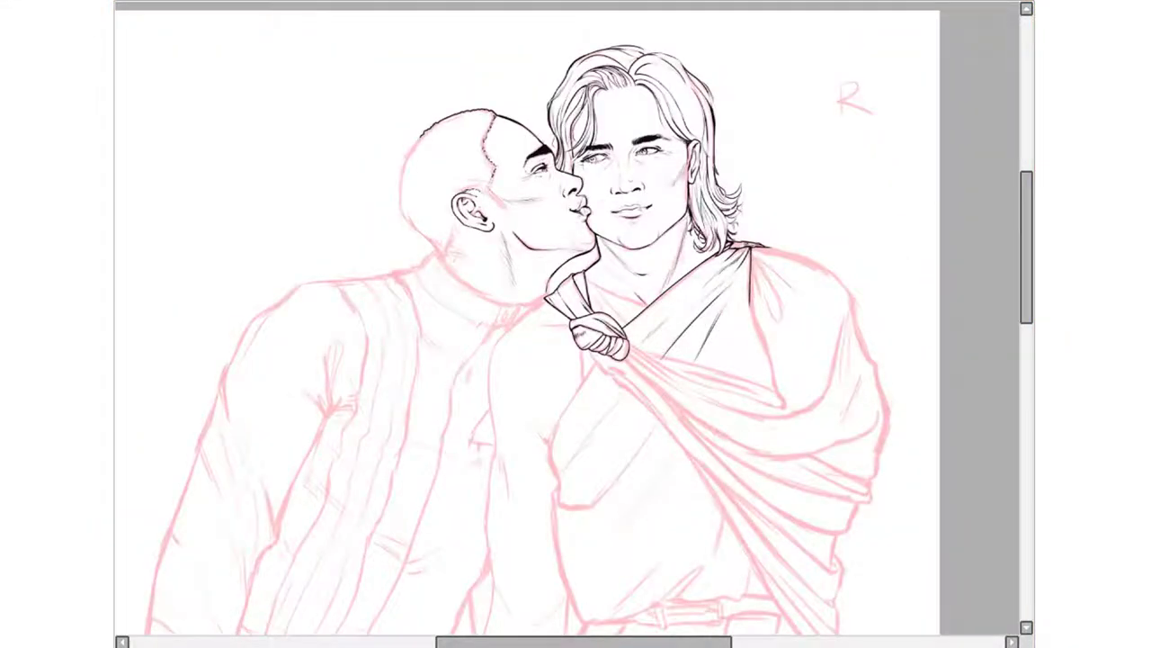
key(h)
scroll(545, 373, up, 5)
drag(519, 489, 541, 396)
Outline the teardrop-shaped fold and hatch inside the drape beside it.
key(h)
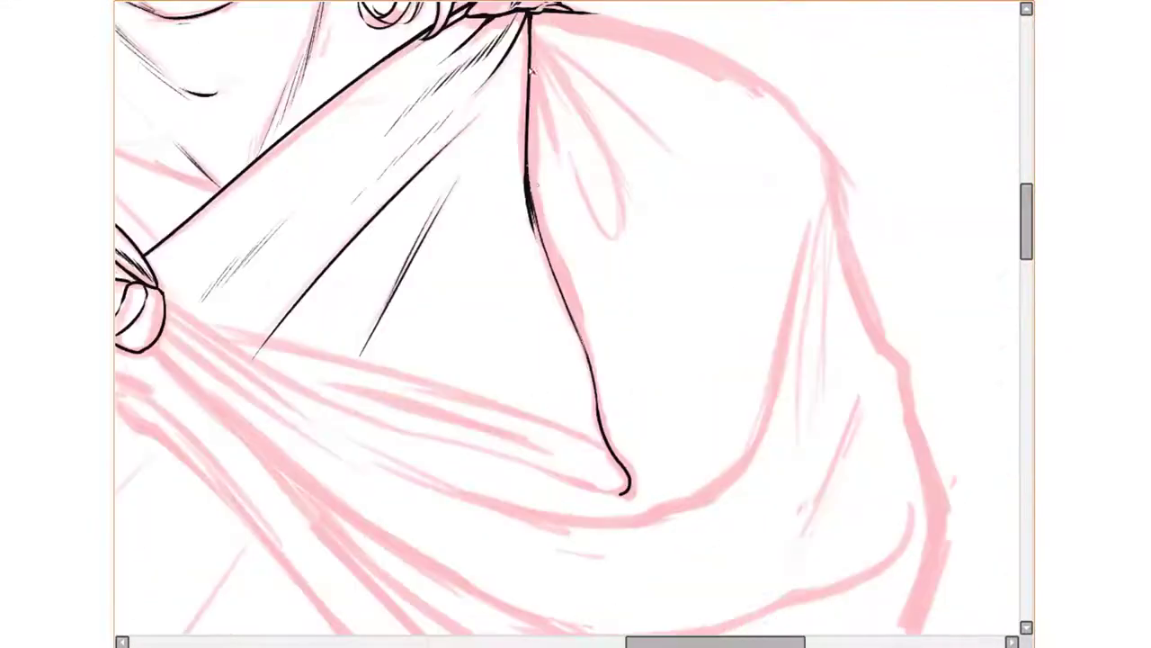
drag(559, 149, 561, 208)
drag(536, 106, 589, 277)
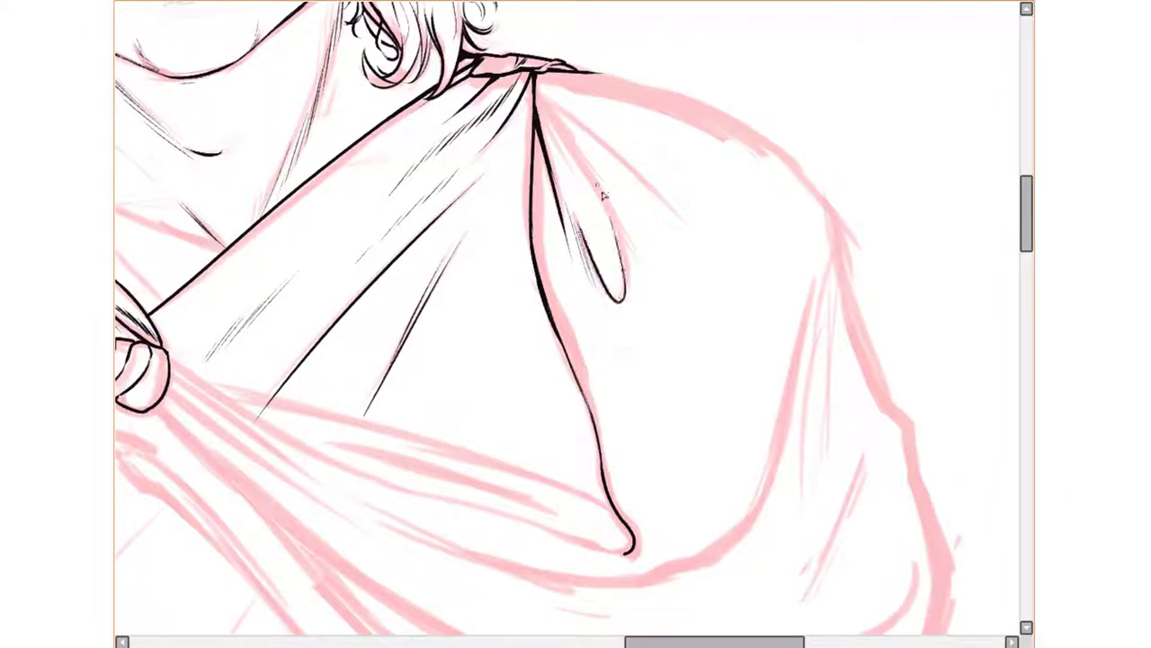
drag(601, 192, 620, 304)
drag(538, 97, 580, 184)
mouse_move(569, 115)
mouse_down()
mouse_move(661, 200)
mouse_move(756, 344)
mouse_up()
drag(677, 265, 722, 315)
Ink the drape's upper outer curve and add thin hatching along its edge.
key(h)
drag(329, 179, 544, 81)
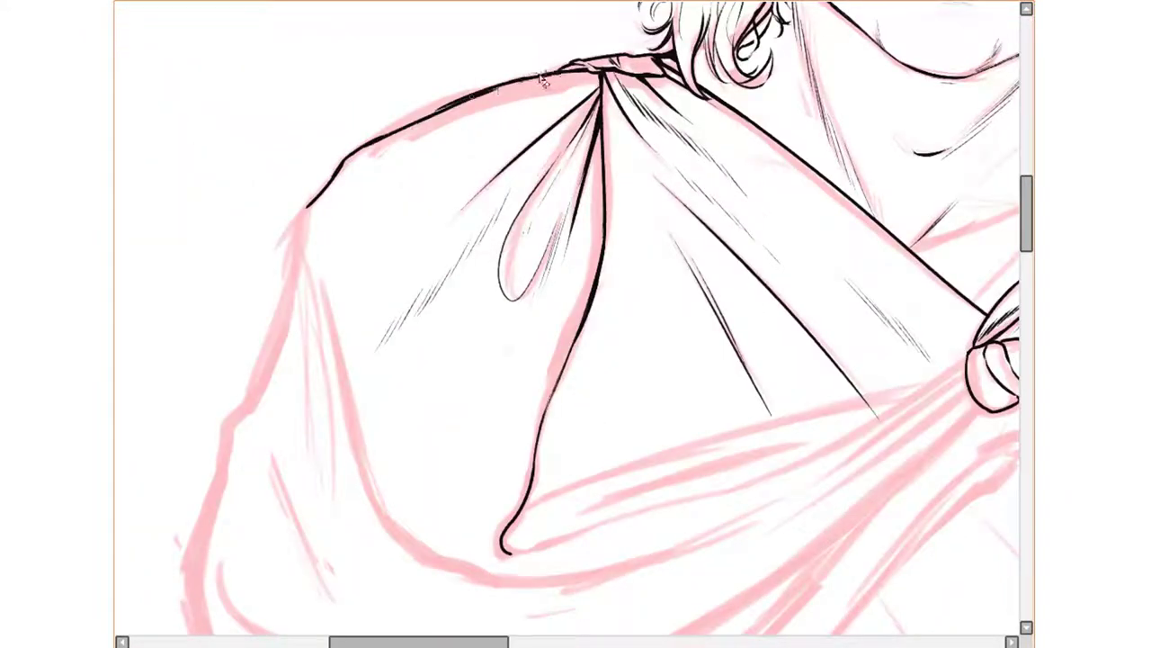
scroll(375, 151, down, 3)
drag(275, 113, 288, 336)
drag(286, 226, 295, 378)
drag(308, 260, 315, 377)
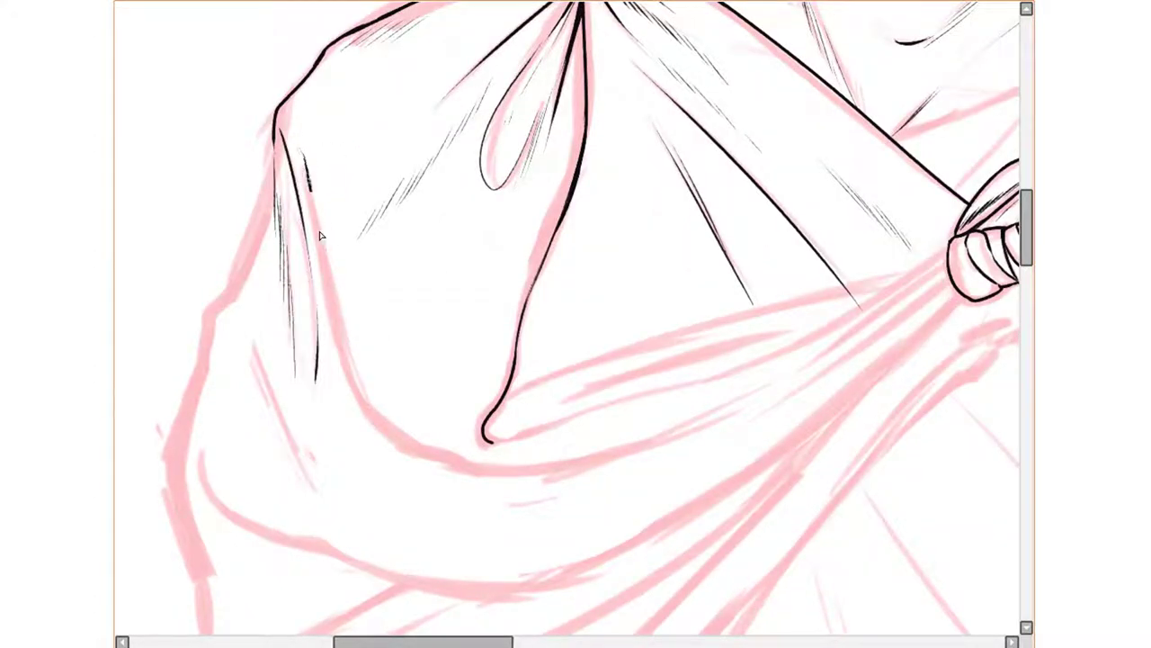
key(End)
key(End)
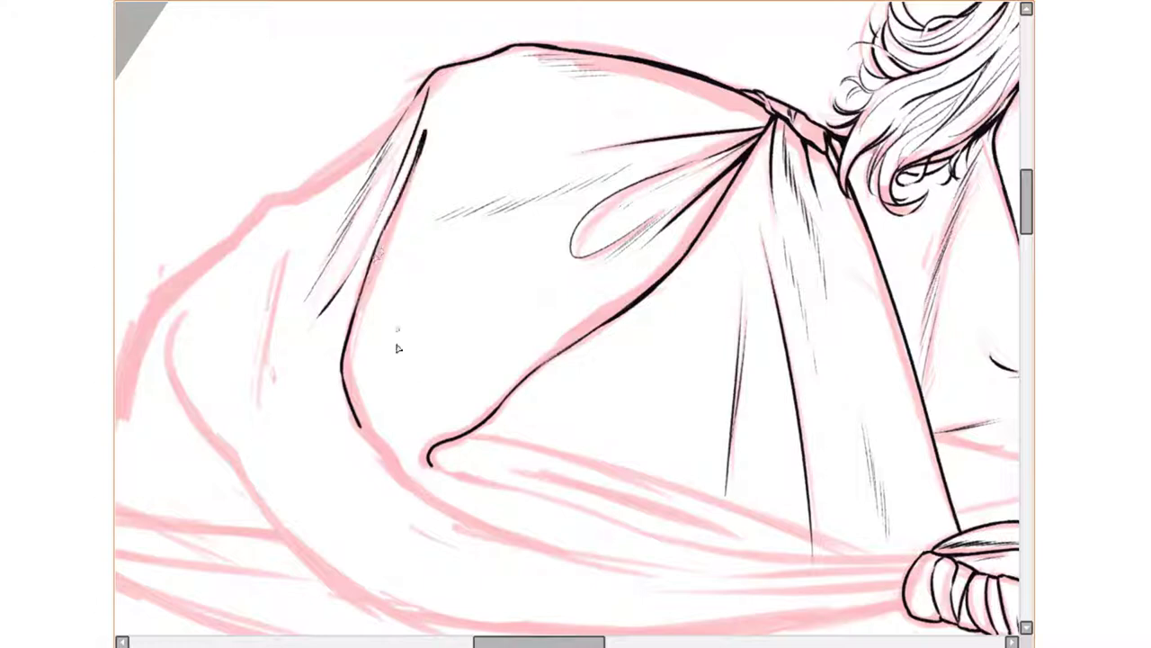
drag(397, 348, 560, 391)
Reset the view rotation and ink a line on the lower drape.
key(Home)
scroll(725, 365, down, 3)
scroll(360, 366, up, 3)
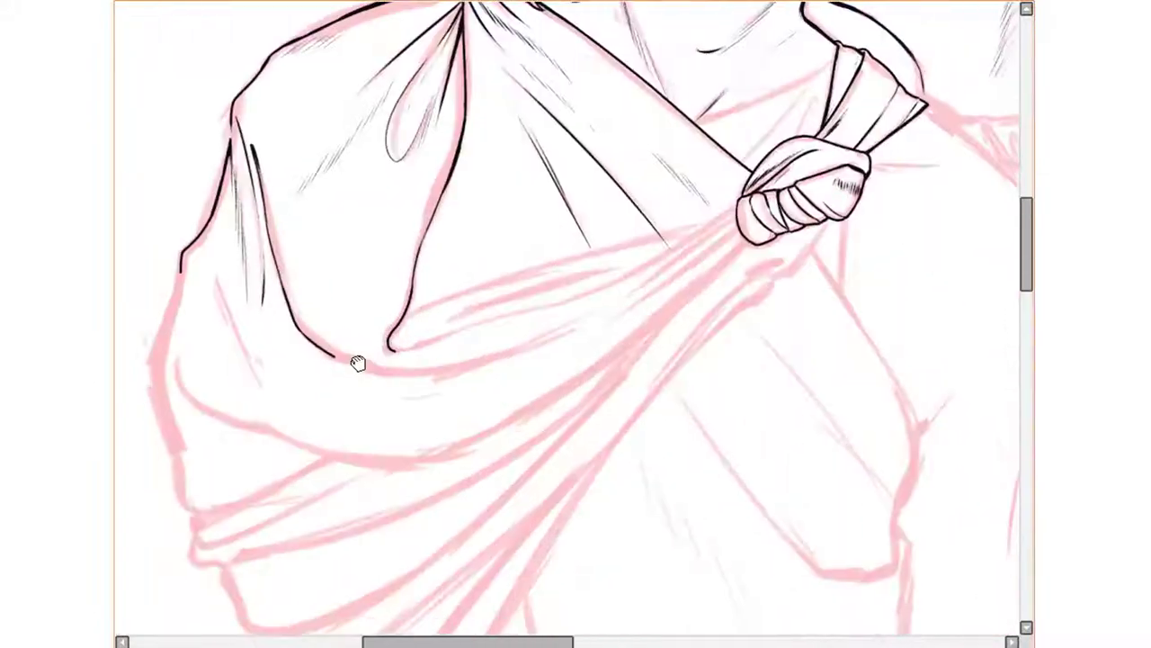
scroll(360, 365, up, 3)
drag(495, 308, 593, 265)
key(Delete)
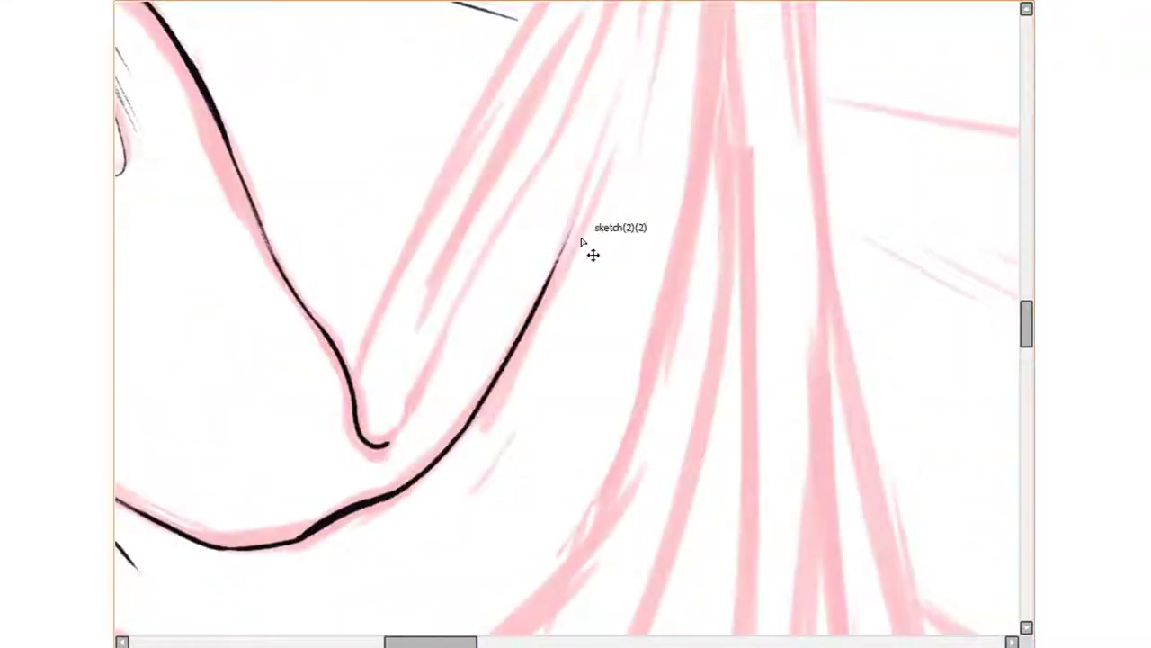
key(End)
Ink the long strand hanging from the fist, redrawing its thick edge stroke.
mouse_move(434, 441)
mouse_down()
mouse_move(674, 117)
mouse_move(500, 324)
mouse_up()
mouse_move(155, 599)
mouse_down()
mouse_move(270, 527)
mouse_move(531, 279)
mouse_up()
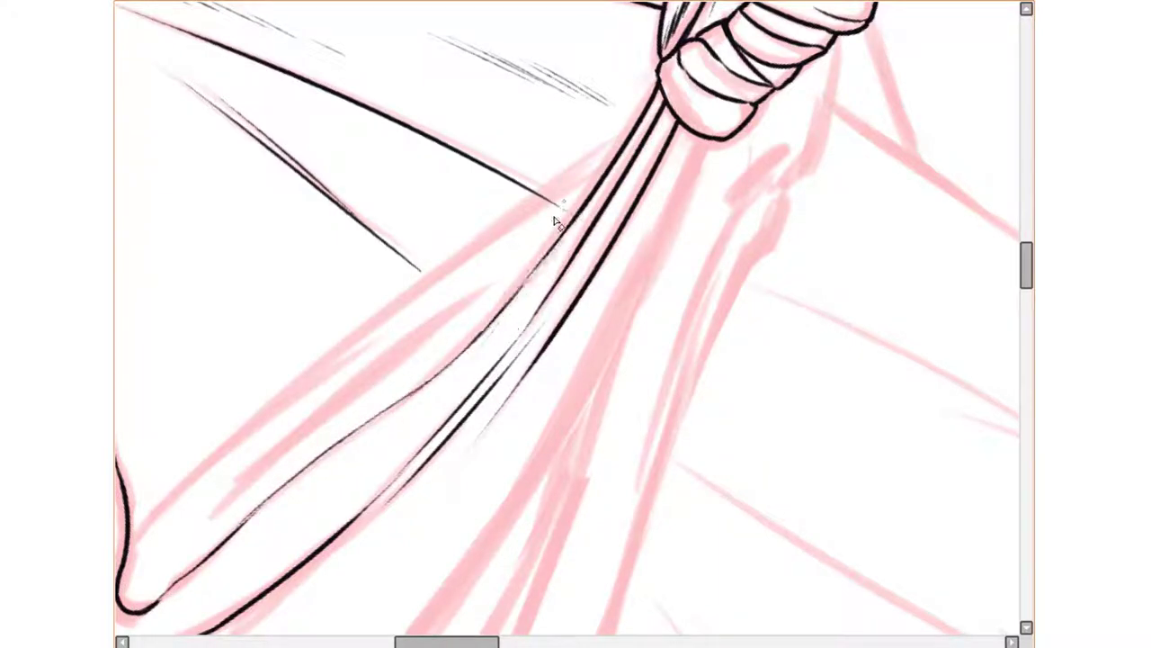
mouse_move(126, 544)
mouse_down()
mouse_move(263, 421)
mouse_move(630, 139)
mouse_up()
key(ctrl+z)
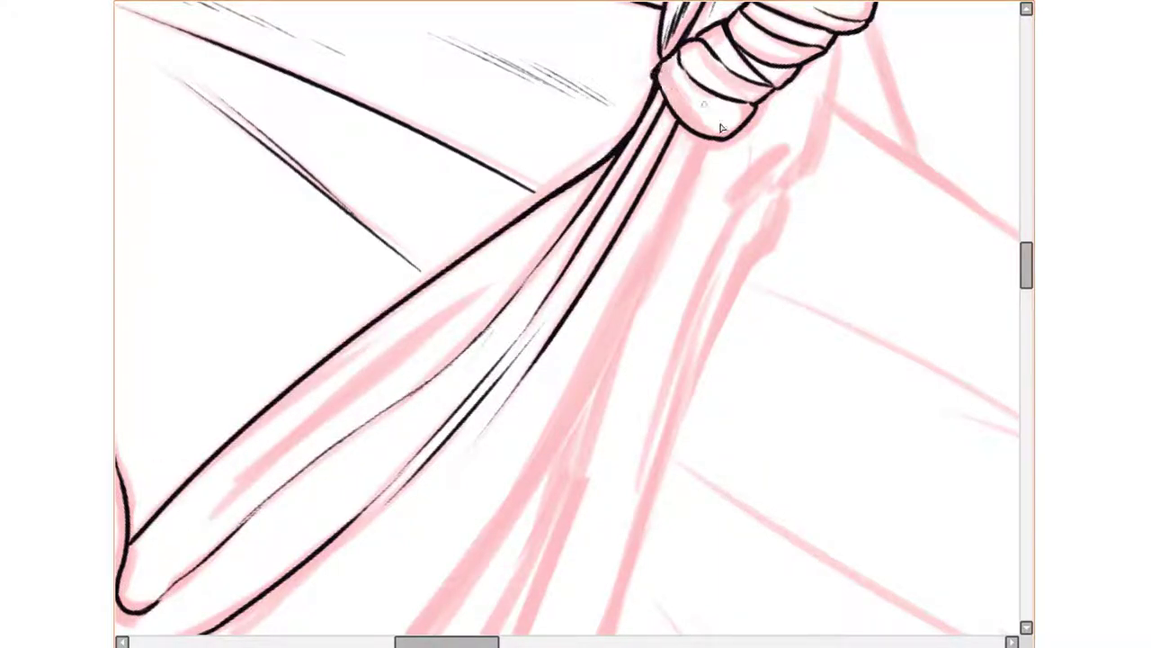
drag(710, 139, 637, 340)
Ink the strand edge near the knot and extend it upward along the guide.
key(Home)
scroll(537, 367, down, 2)
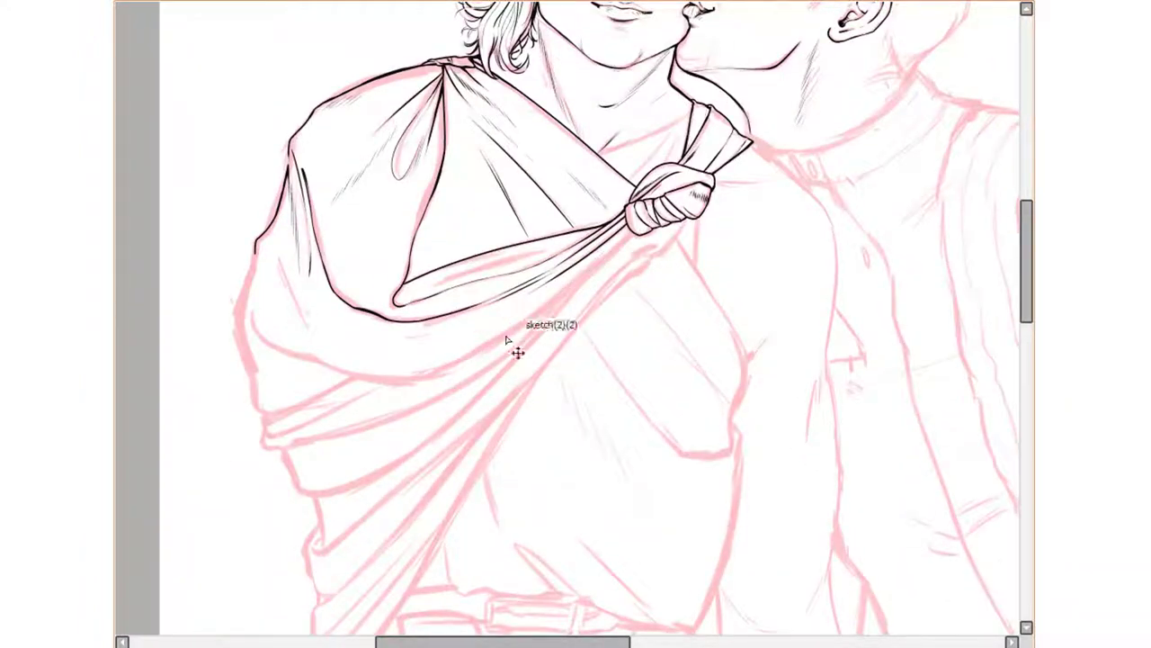
scroll(621, 203, up, 3)
scroll(620, 202, up, 2)
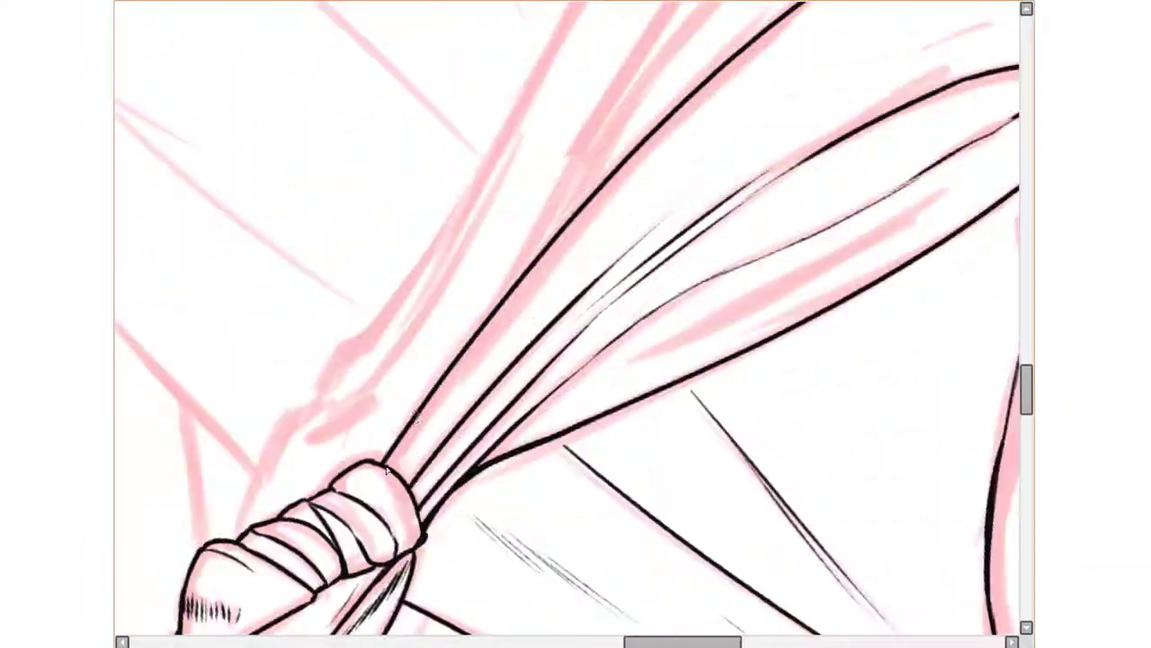
drag(386, 468, 670, 117)
scroll(575, 324, up, 2)
drag(493, 324, 747, 149)
scroll(452, 279, up, 2)
drag(450, 281, 656, 76)
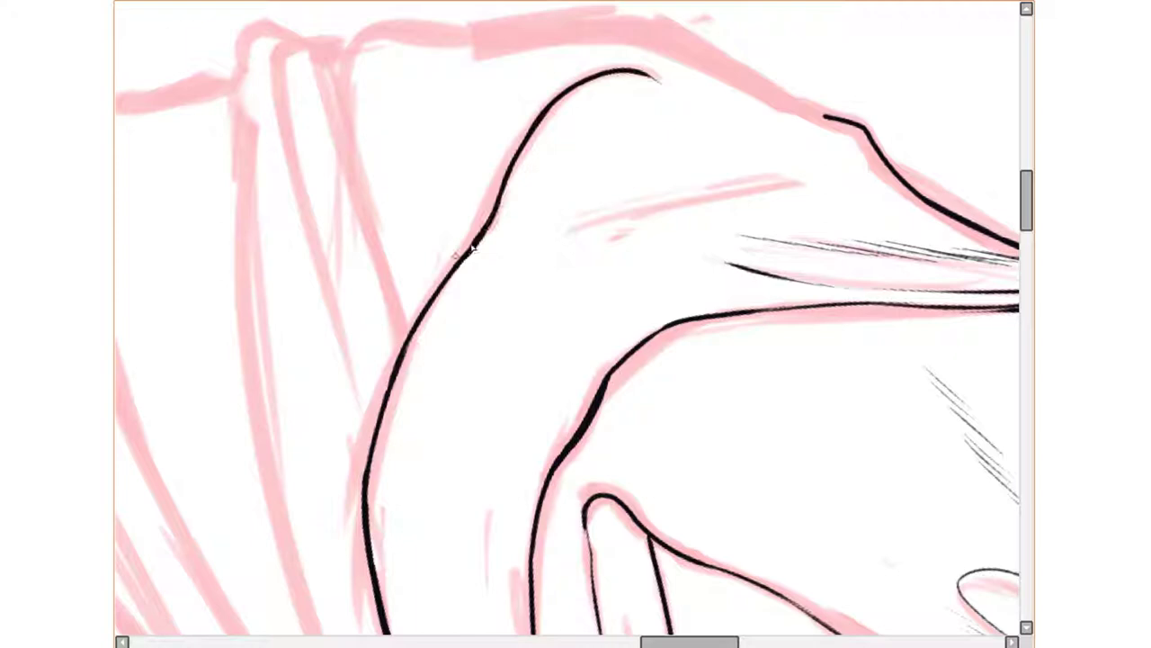
Hatch densely along the strand and ink the curve, fold line and fold bend outline.
drag(575, 225, 792, 175)
drag(621, 238, 493, 342)
drag(666, 212, 819, 175)
mouse_move(409, 347)
mouse_down()
mouse_move(364, 193)
mouse_move(450, 36)
mouse_up()
scroll(360, 65, down, 2)
drag(368, 372, 429, 98)
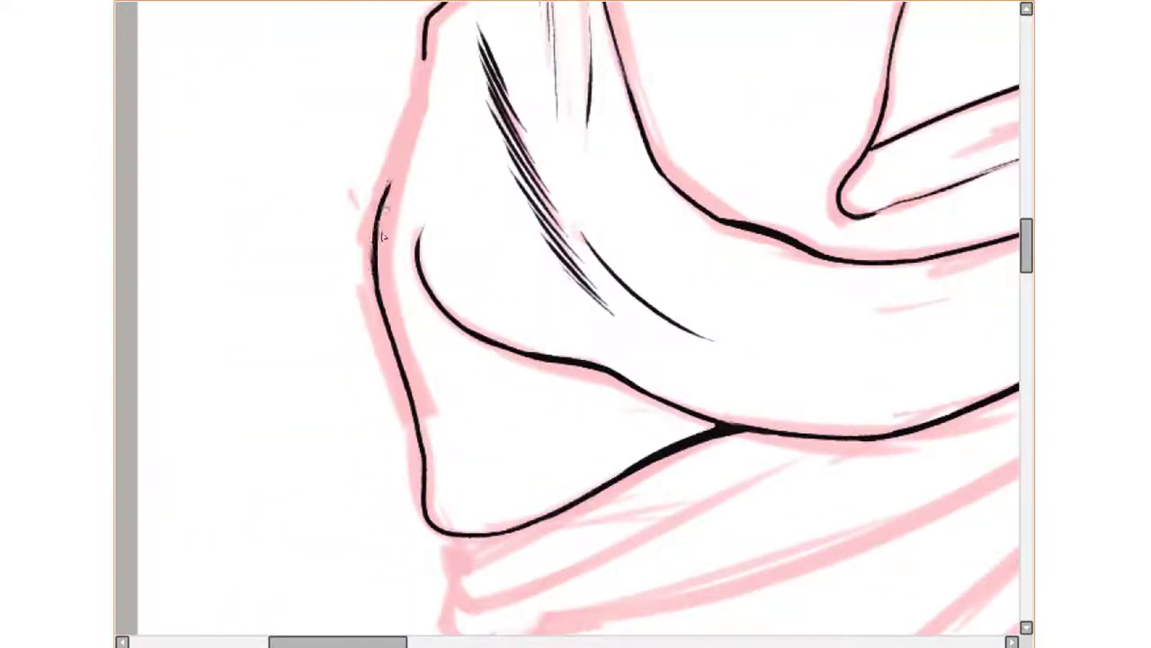
drag(385, 184, 371, 263)
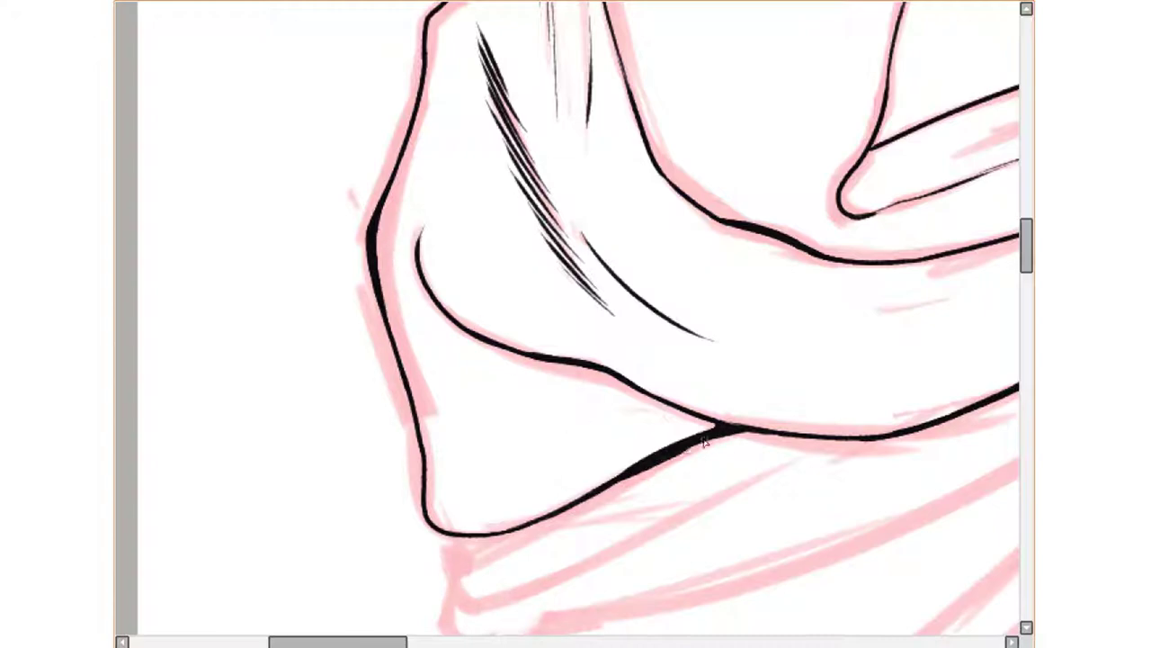
Ink the cloth edges around the shoulder knot and wrist.
scroll(706, 441, down, 3)
scroll(663, 321, up, 2)
drag(663, 321, 327, 456)
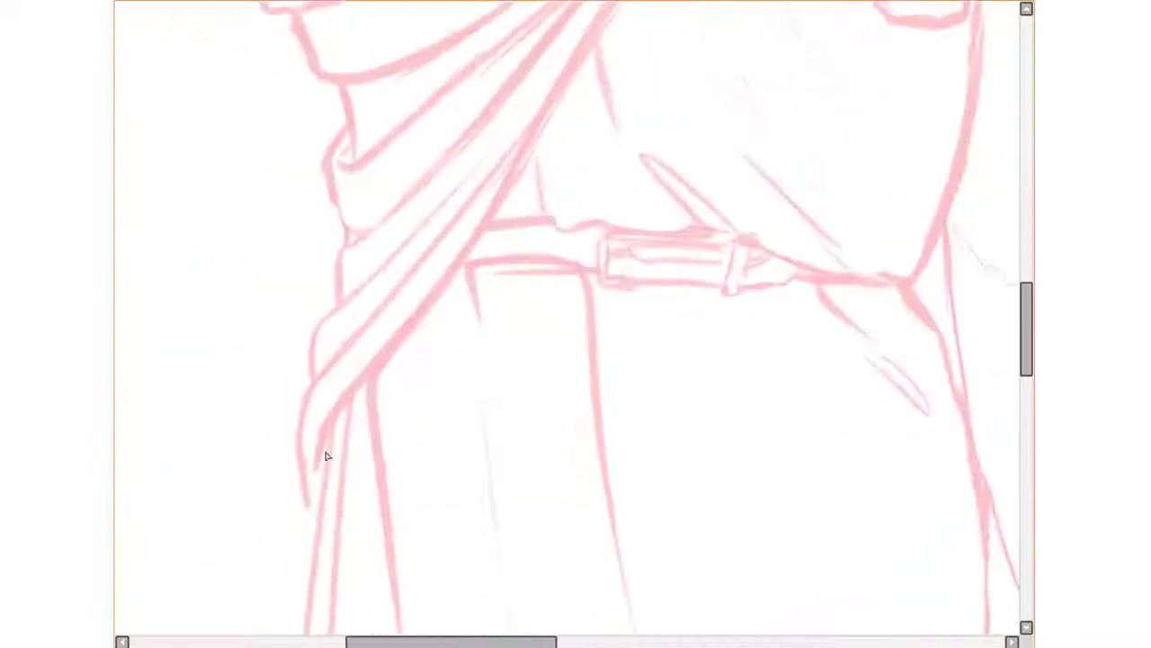
scroll(522, 375, down, 3)
scroll(477, 252, up, 2)
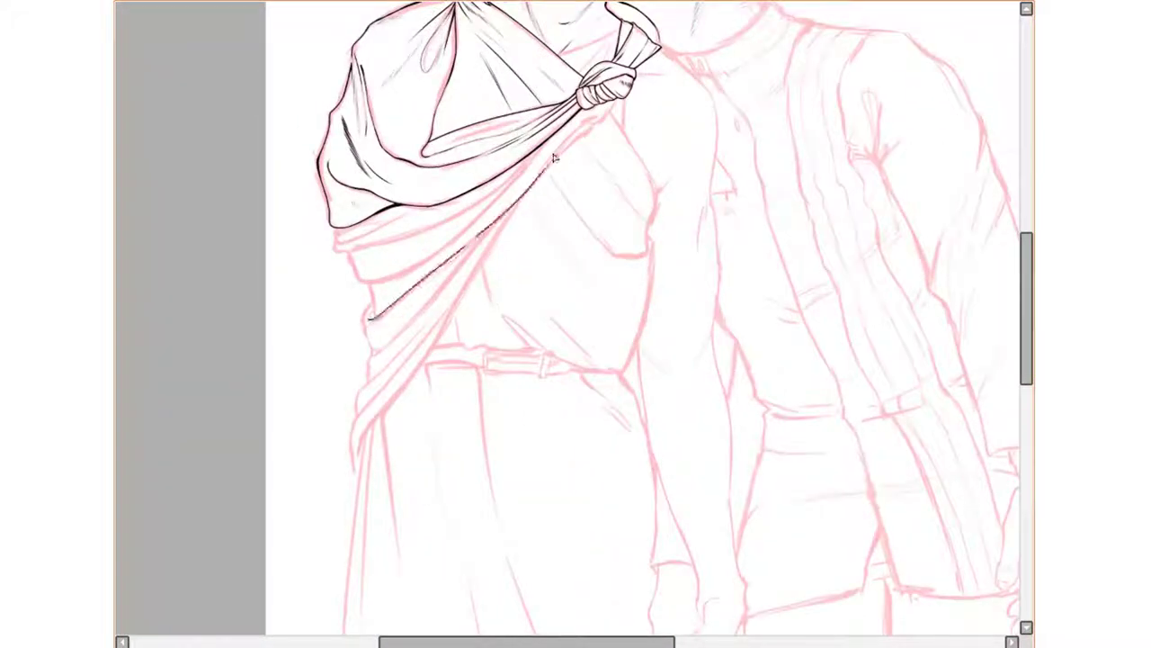
scroll(555, 158, up, 2)
drag(444, 329, 566, 213)
scroll(566, 214, up, 2)
mouse_move(713, 81)
mouse_down()
mouse_move(646, 182)
mouse_move(554, 200)
mouse_up()
scroll(671, 97, down, 2)
mouse_move(710, 55)
mouse_down()
mouse_move(463, 266)
mouse_move(646, 114)
mouse_up()
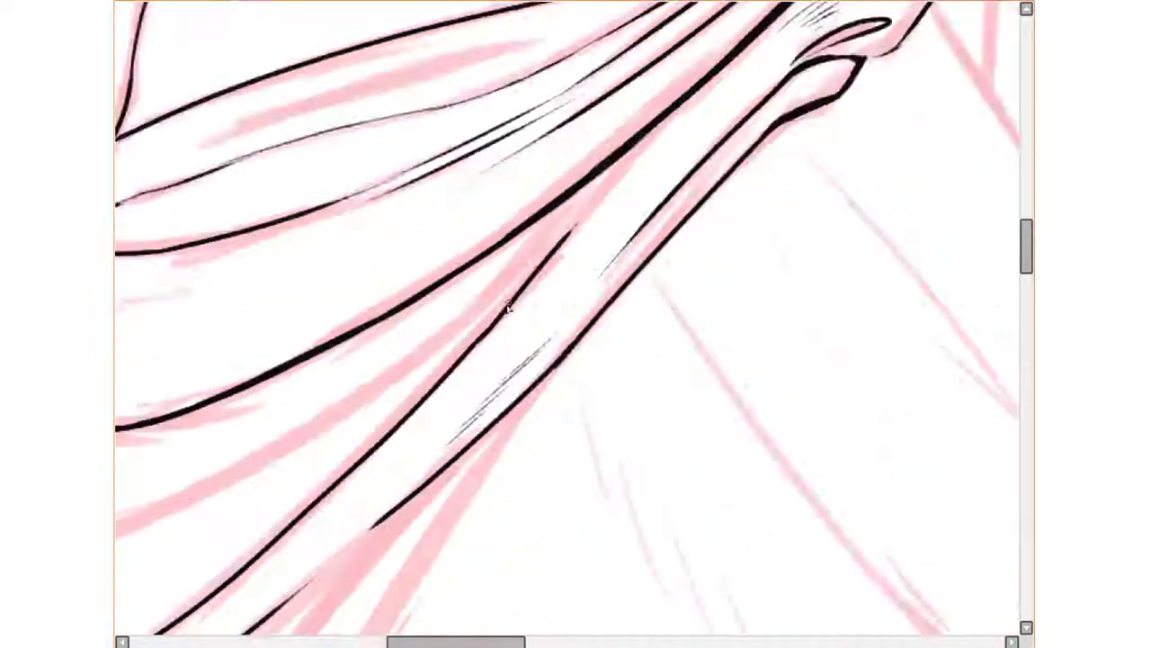
Ink the fold line under the chin drape and hatch along the lower fold.
drag(508, 308, 684, 103)
drag(409, 311, 691, 90)
drag(756, 25, 701, 79)
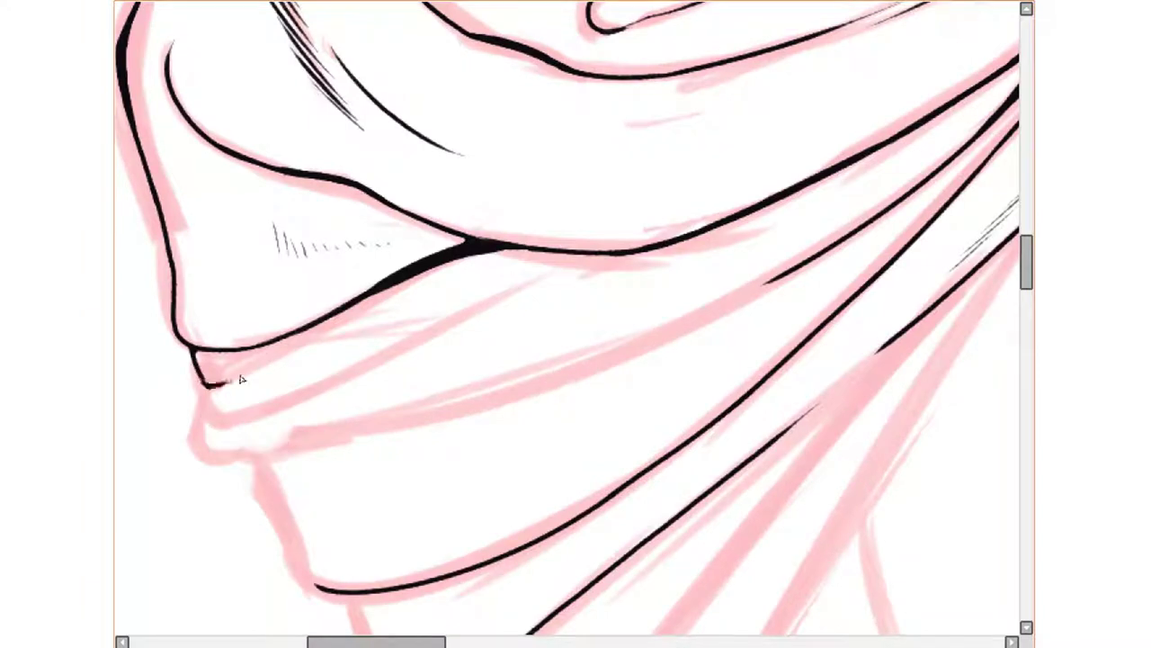
drag(207, 385, 468, 245)
drag(232, 428, 504, 292)
drag(468, 306, 315, 347)
drag(557, 279, 696, 245)
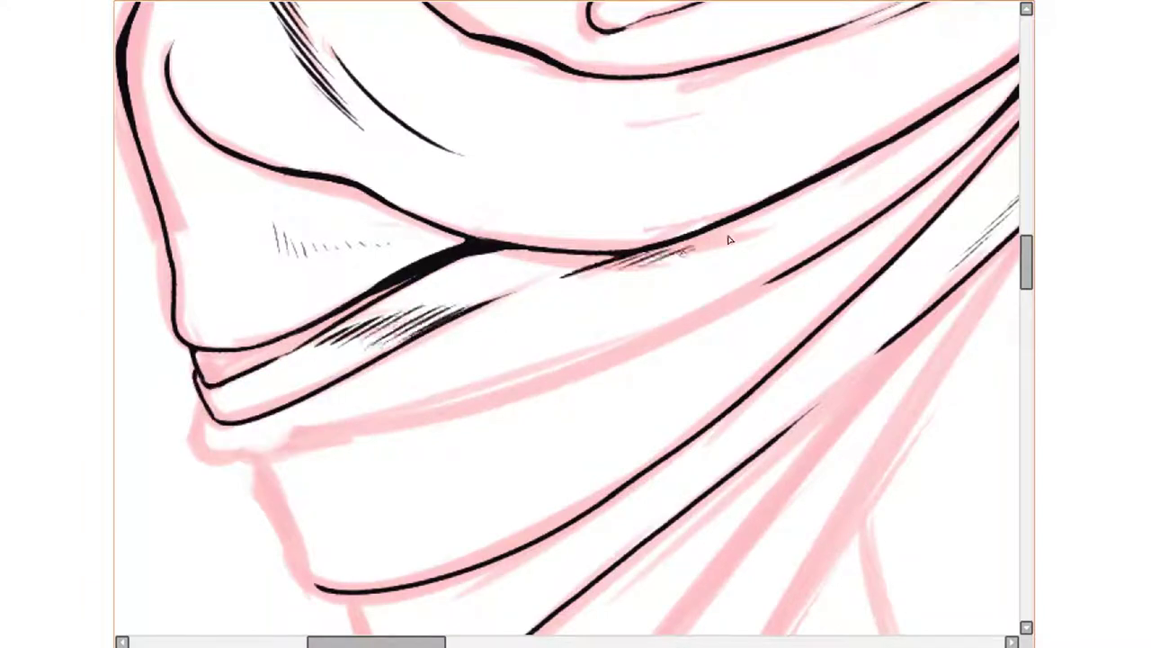
drag(779, 232, 630, 266)
drag(200, 445, 207, 400)
Ink the drape's lower fold lines, thickening the chin fold and adding short strokes.
drag(230, 465, 783, 279)
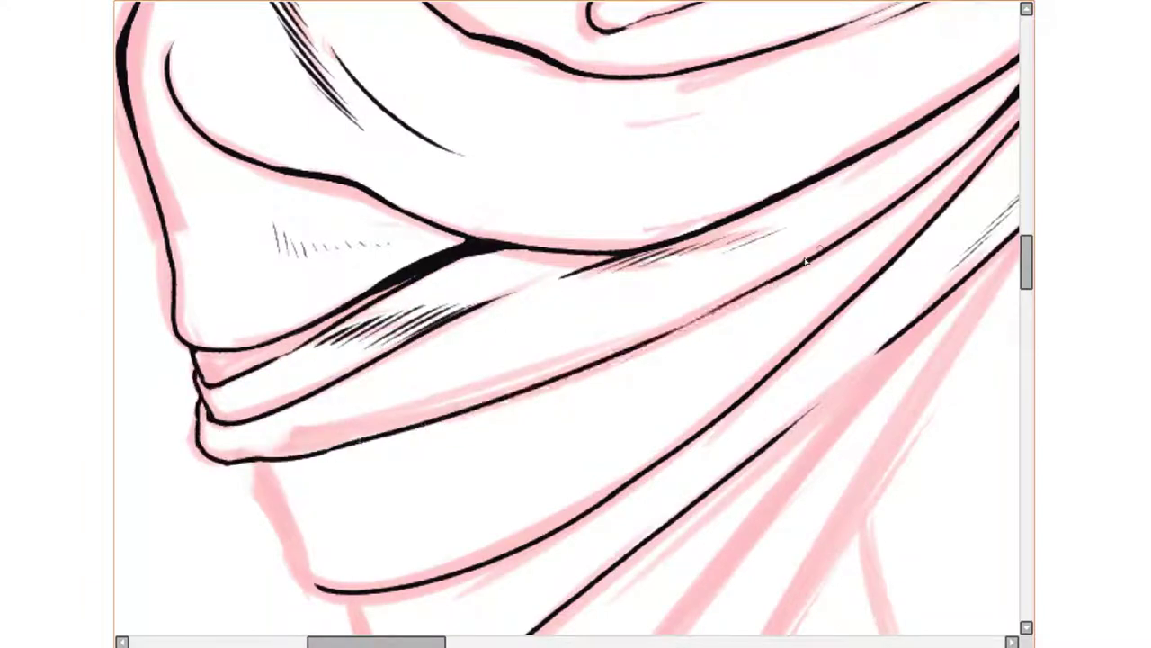
drag(285, 444, 709, 310)
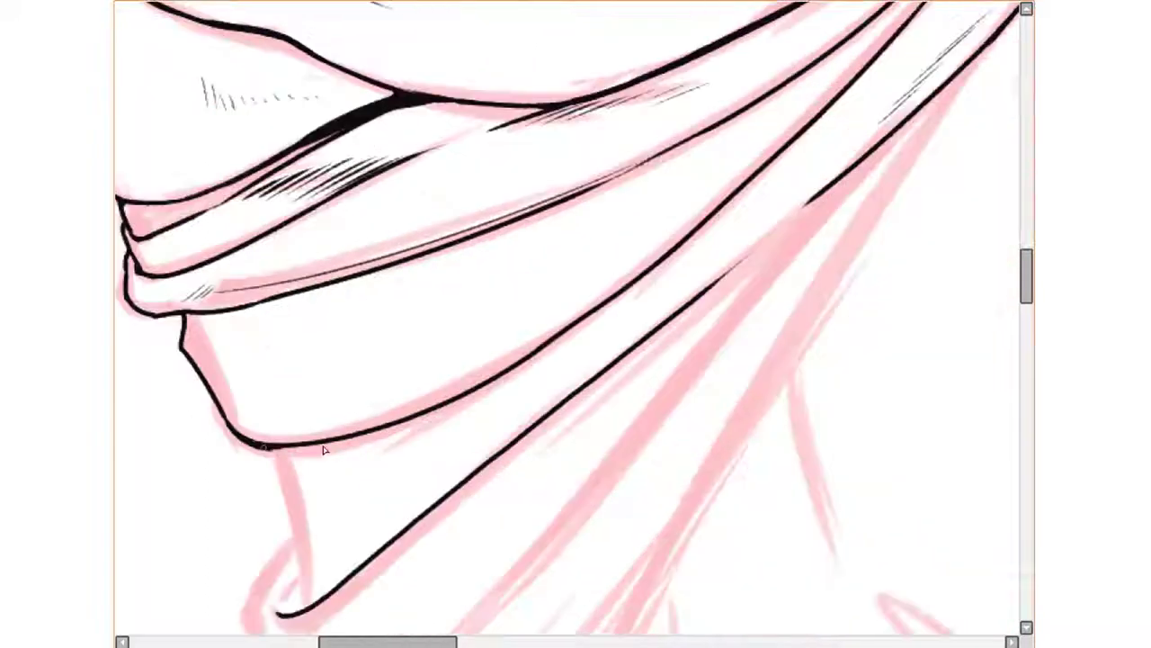
drag(261, 446, 554, 344)
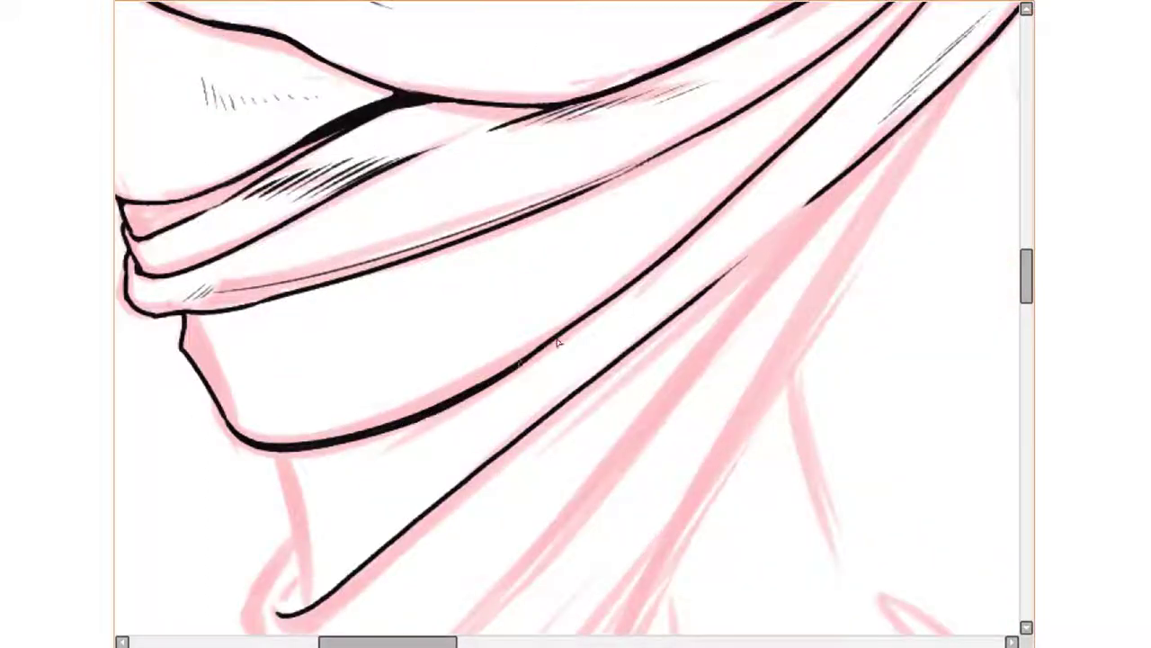
drag(468, 378, 558, 238)
drag(369, 310, 392, 468)
drag(386, 395, 340, 536)
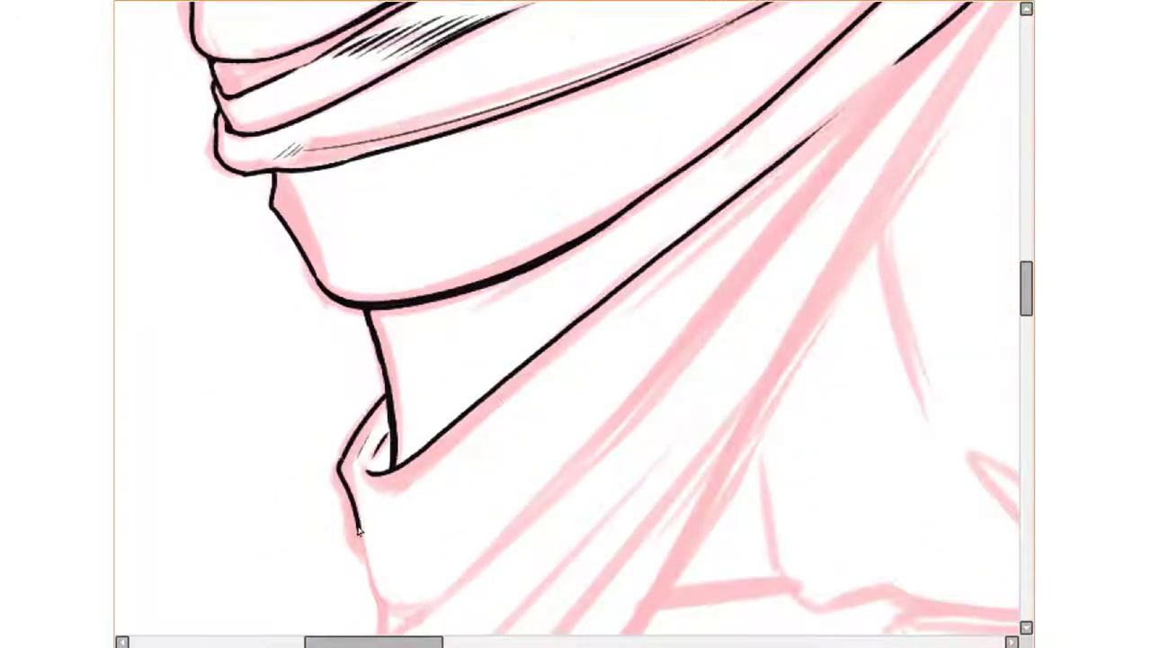
mouse_move(403, 421)
mouse_down()
mouse_move(347, 444)
mouse_move(358, 480)
mouse_up()
drag(345, 479, 647, 218)
mouse_move(492, 363)
mouse_down()
mouse_move(745, 77)
mouse_move(621, 215)
mouse_up()
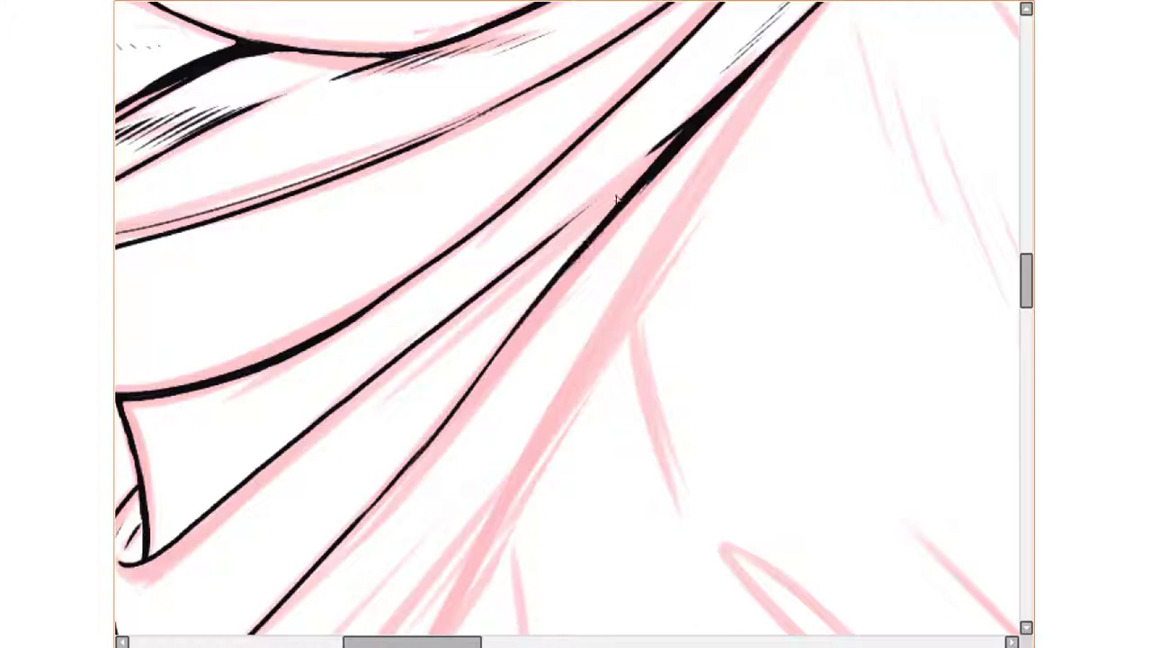
drag(653, 147, 592, 203)
Ink the robe's long fold line, diagonal fold edge and short strokes near the collar.
scroll(630, 432, down, 3)
scroll(252, 569, up, 3)
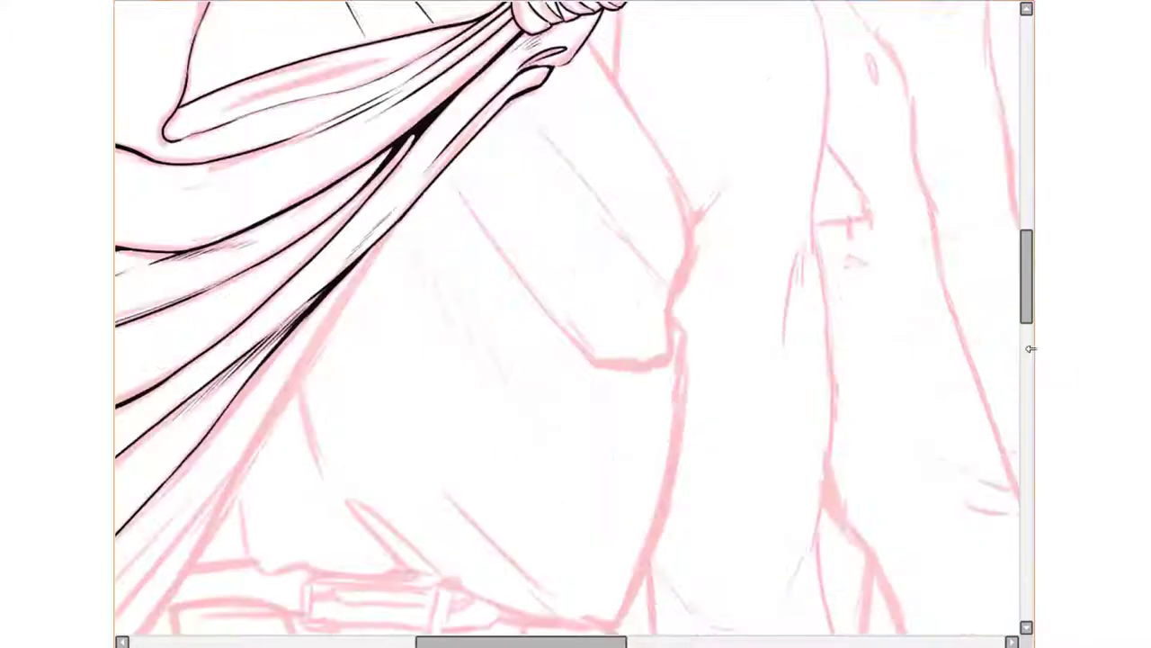
scroll(412, 314, up, 2)
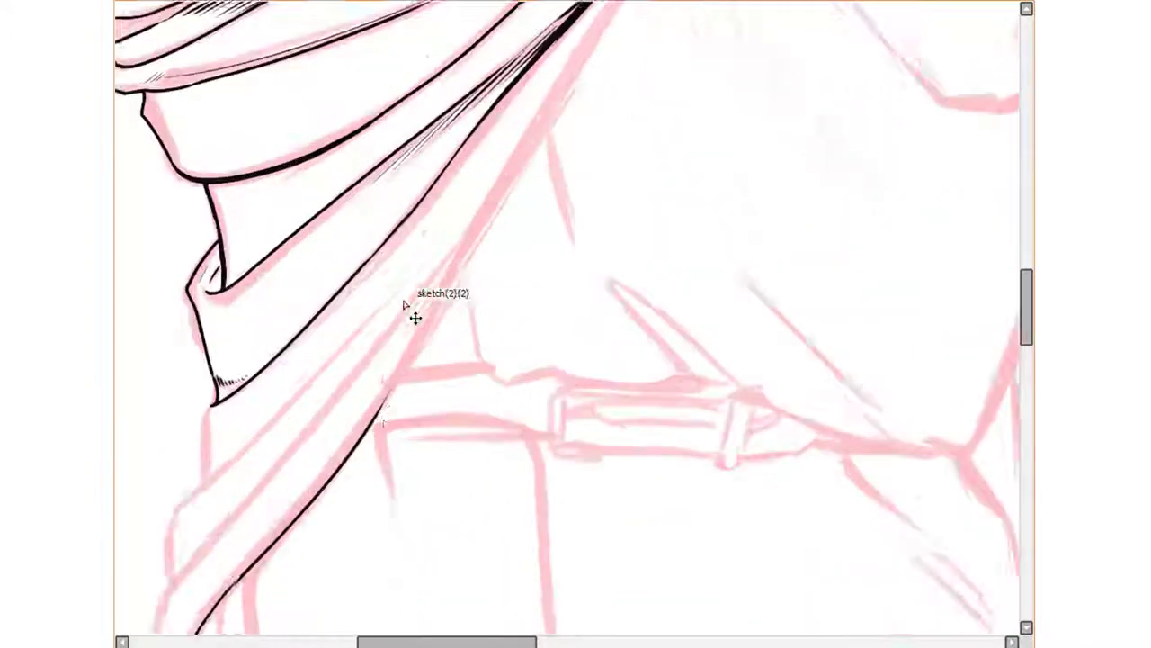
scroll(426, 360, up, 1)
scroll(435, 444, up, 3)
drag(434, 444, 701, 9)
scroll(753, 102, down, 3)
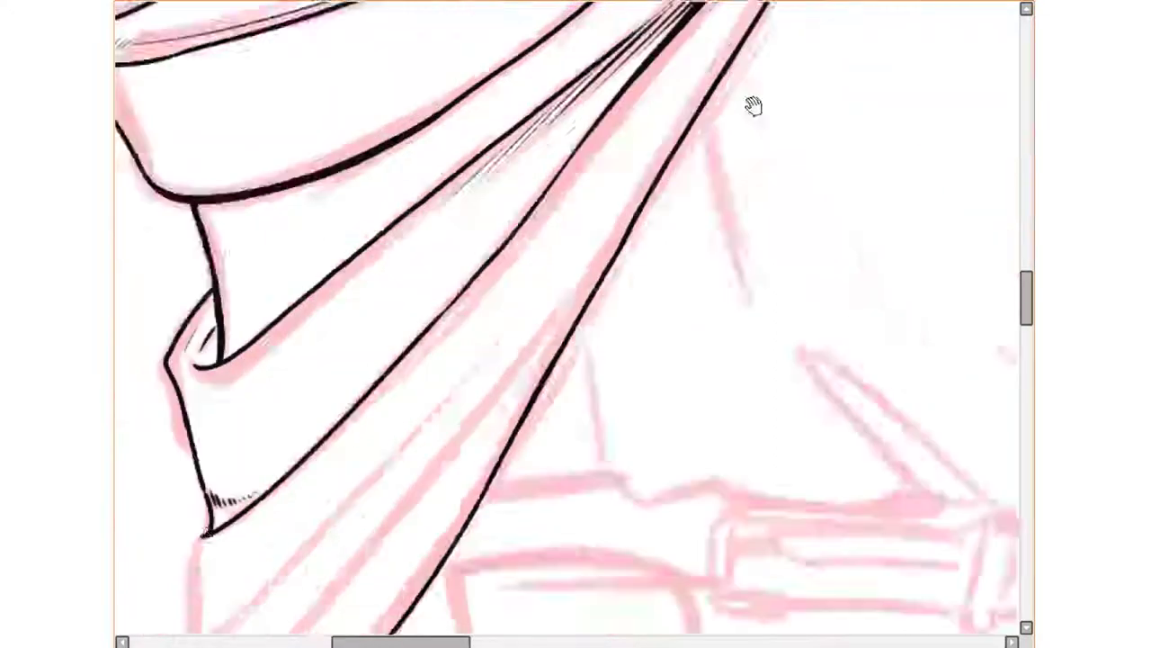
scroll(403, 368, up, 2)
drag(418, 238, 407, 326)
drag(354, 391, 419, 342)
scroll(496, 336, down, 1)
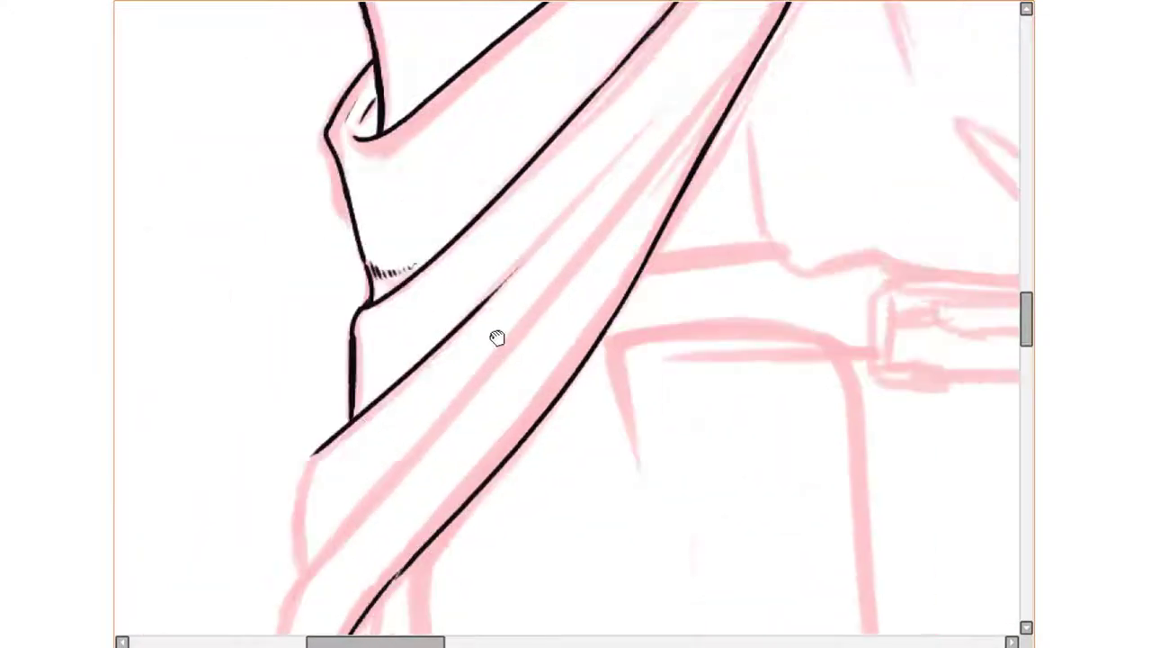
scroll(589, 282, up, 2)
mouse_move(575, 221)
mouse_down()
mouse_move(540, 265)
mouse_move(648, 130)
mouse_up()
drag(423, 445, 428, 346)
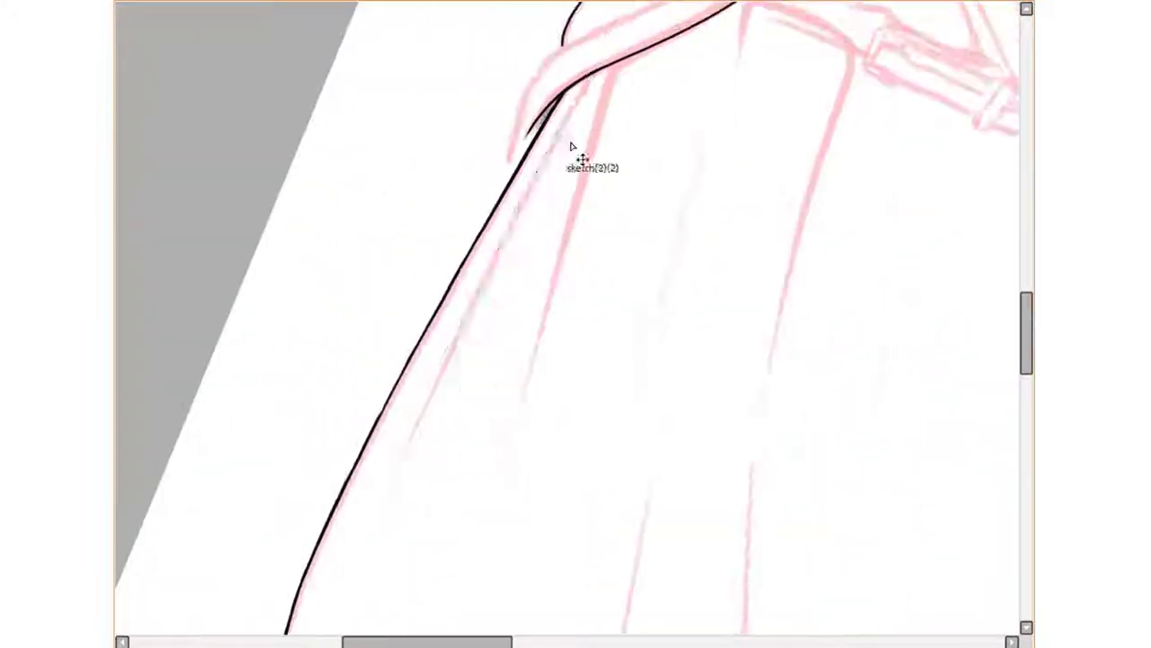
key(h)
Mirror and rotate the canvas, then ink the lower diagonal drape line and robe edge.
key(End)
key(End)
key(End)
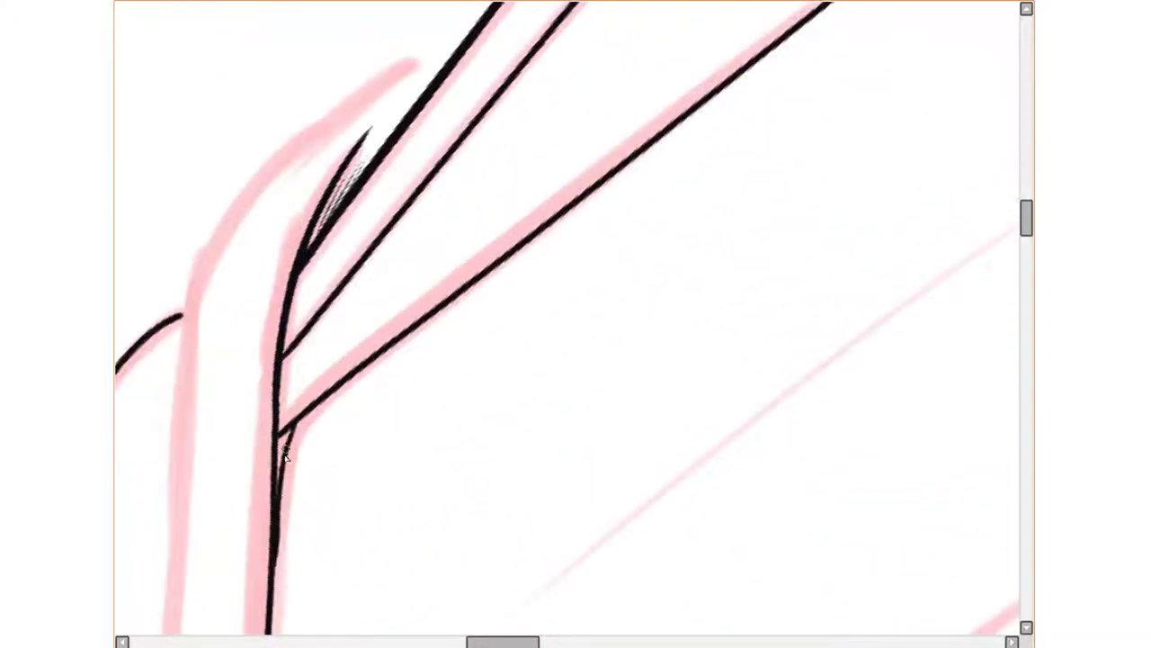
drag(286, 421, 603, 180)
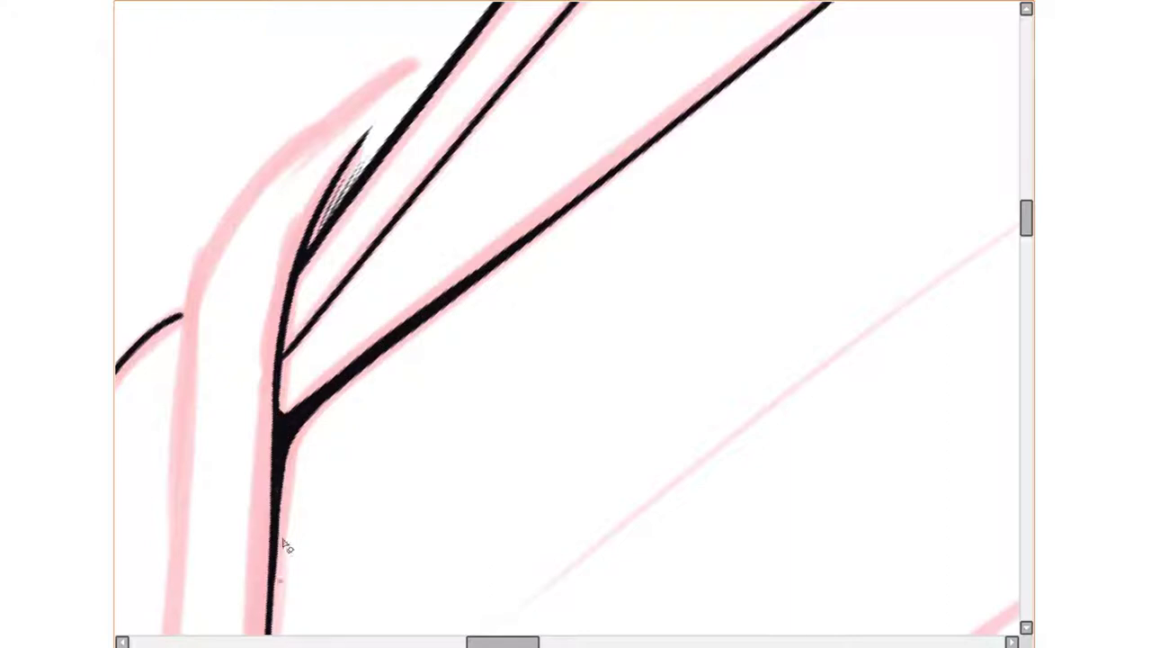
key(Home)
scroll(648, 301, down, 2)
drag(654, 216, 650, 441)
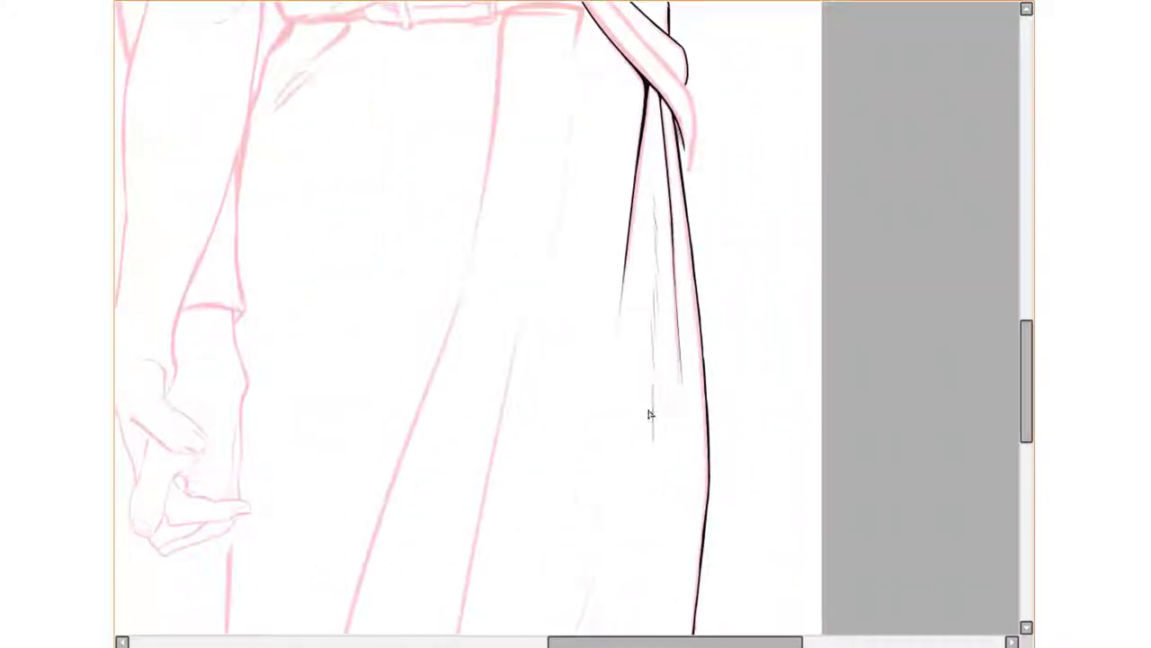
scroll(494, 490, up, 2)
Add diagonal black hatching across the lower robe skirt.
drag(553, 144, 491, 486)
scroll(477, 547, down, 1)
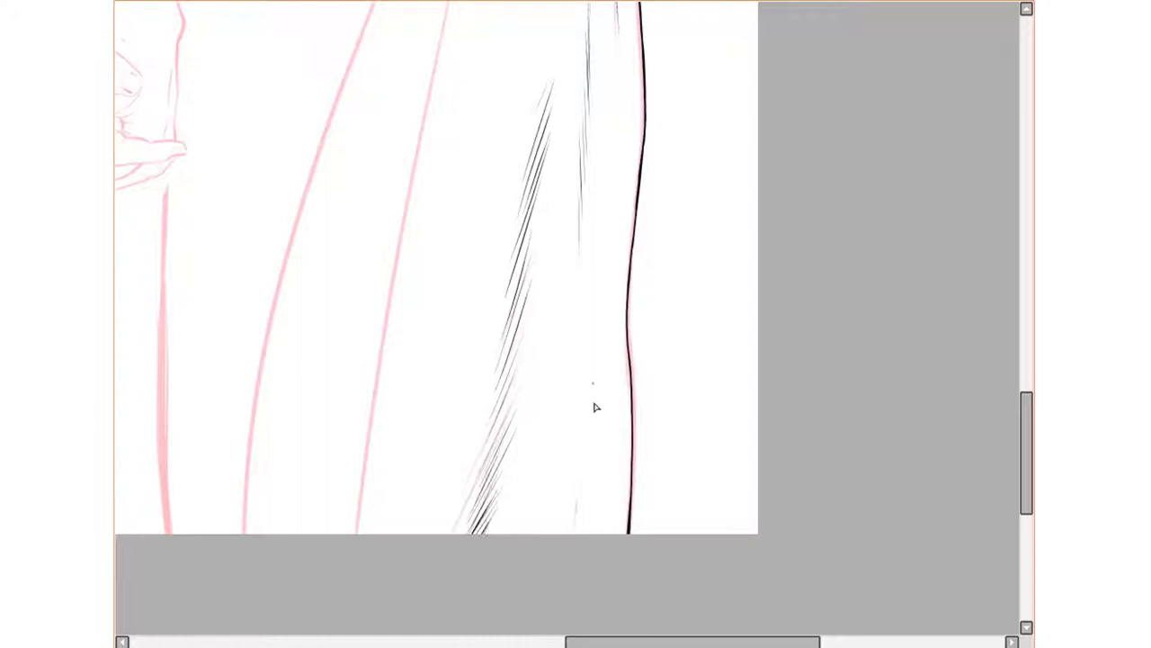
scroll(595, 408, down, 2)
scroll(581, 233, down, 2)
scroll(468, 306, up, 4)
scroll(467, 306, up, 1)
Ink a torso stroke and a thickened line leading up to the hand.
mouse_move(382, 364)
mouse_down()
mouse_move(362, 310)
mouse_move(396, 193)
mouse_up()
drag(357, 275, 495, 44)
scroll(373, 329, up, 2)
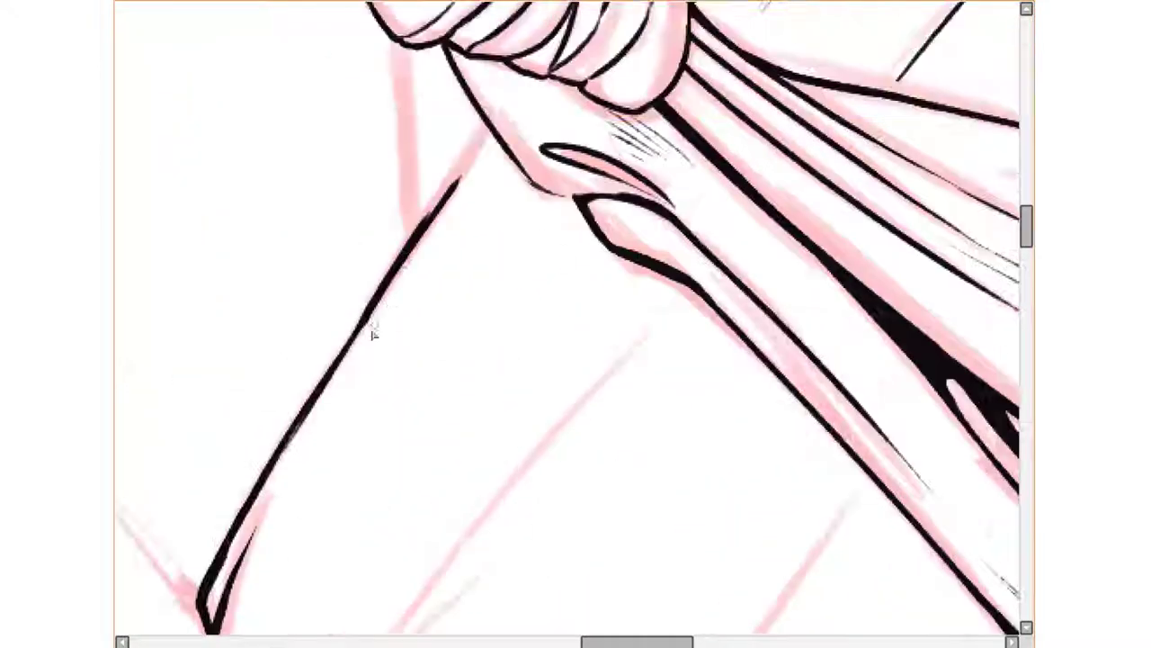
drag(423, 221, 507, 124)
drag(401, 275, 485, 128)
scroll(575, 323, down, 3)
scroll(576, 324, up, 3)
Ink the knot, neckline and collar lines, checking them with a mirrored view.
drag(439, 342, 458, 293)
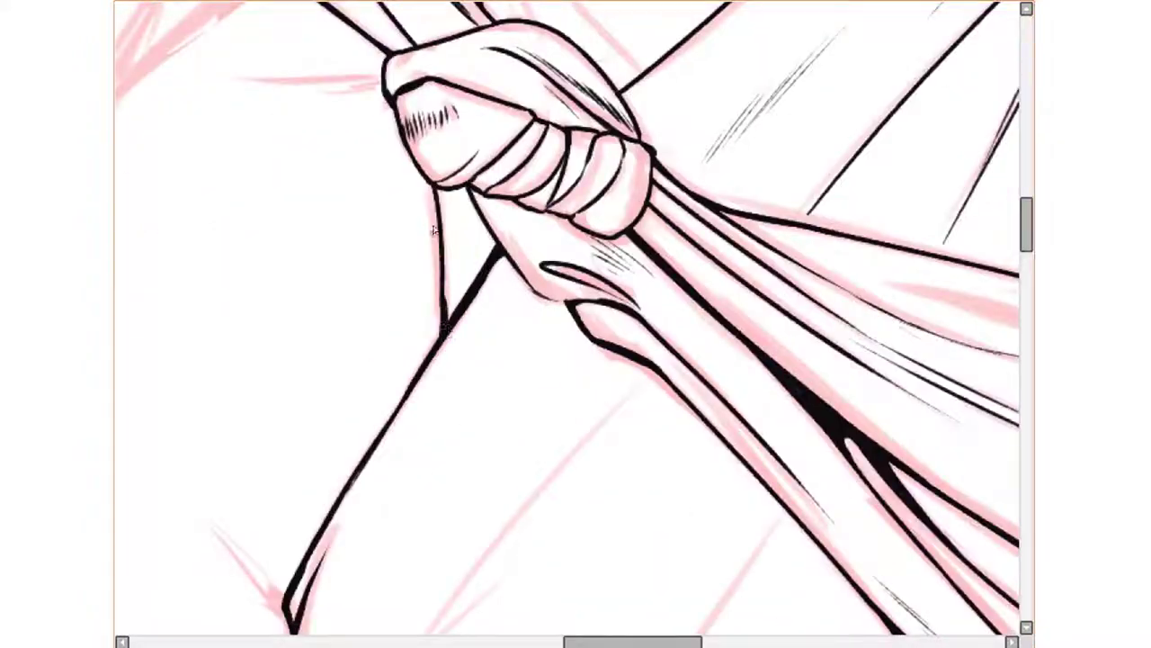
scroll(576, 323, up, 2)
scroll(551, 311, up, 1)
mouse_move(418, 344)
mouse_down()
mouse_move(518, 321)
mouse_move(697, 232)
mouse_up()
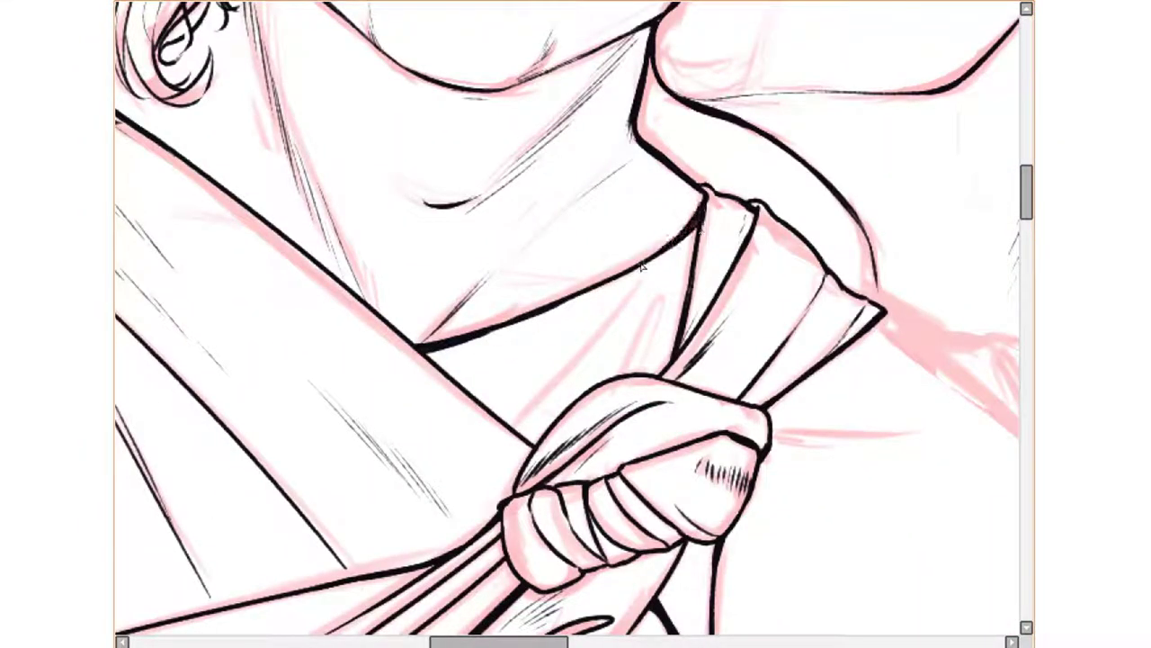
drag(508, 428, 695, 214)
drag(662, 292, 645, 345)
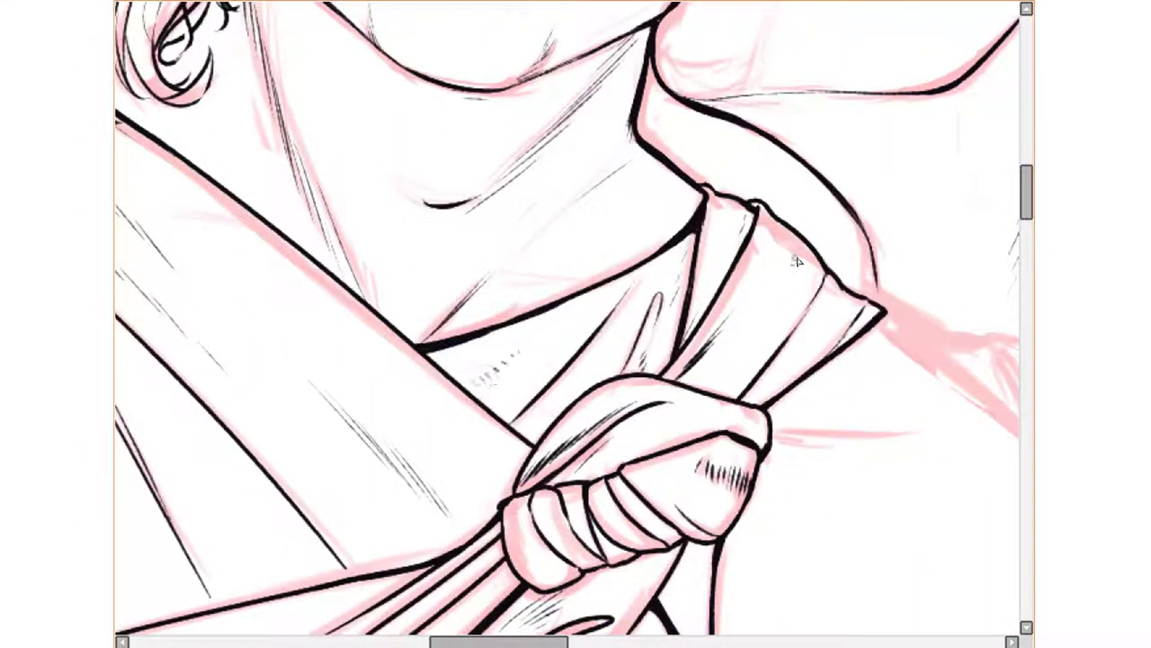
mouse_move(796, 261)
mouse_down()
mouse_move(544, 252)
mouse_move(642, 293)
mouse_move(580, 166)
mouse_up()
key(h)
mouse_move(575, 180)
mouse_down()
mouse_move(332, 441)
mouse_move(486, 238)
mouse_move(450, 270)
mouse_move(683, 289)
mouse_move(617, 237)
mouse_up()
Hatch near the line's corner and ink the bloused hem's bottom curve.
scroll(475, 303, down, 3)
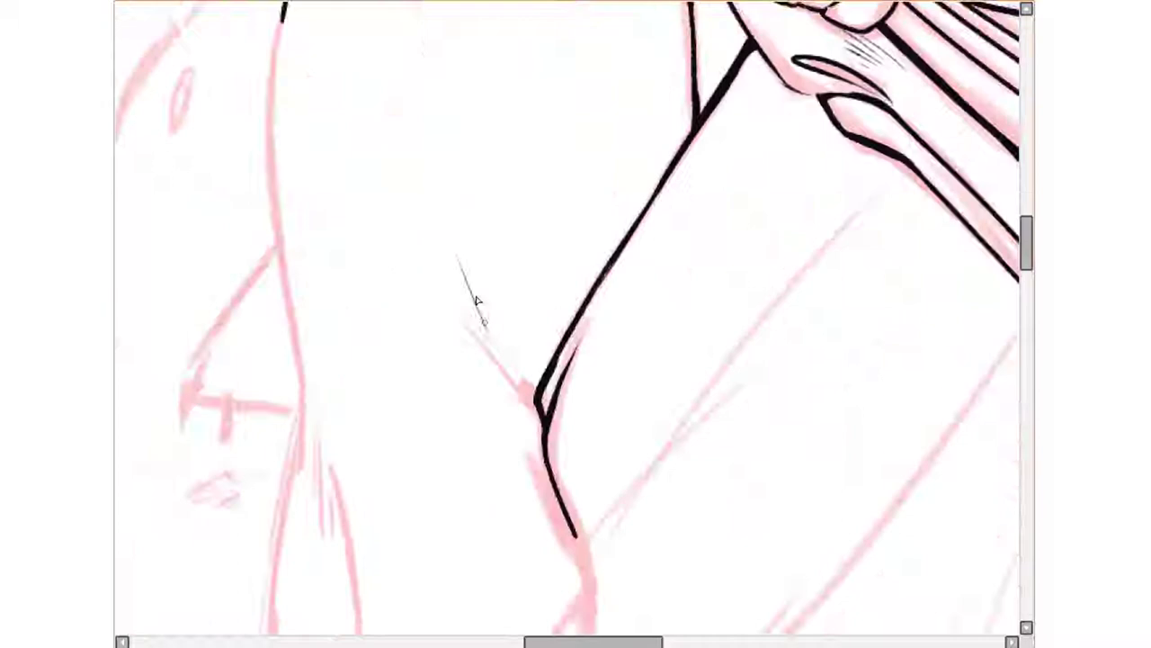
drag(464, 260, 526, 382)
drag(476, 337, 535, 414)
scroll(486, 315, down, 1)
drag(490, 301, 535, 409)
drag(535, 410, 491, 204)
mouse_move(493, 310)
mouse_down()
mouse_move(639, 373)
mouse_move(412, 448)
mouse_move(681, 103)
mouse_up()
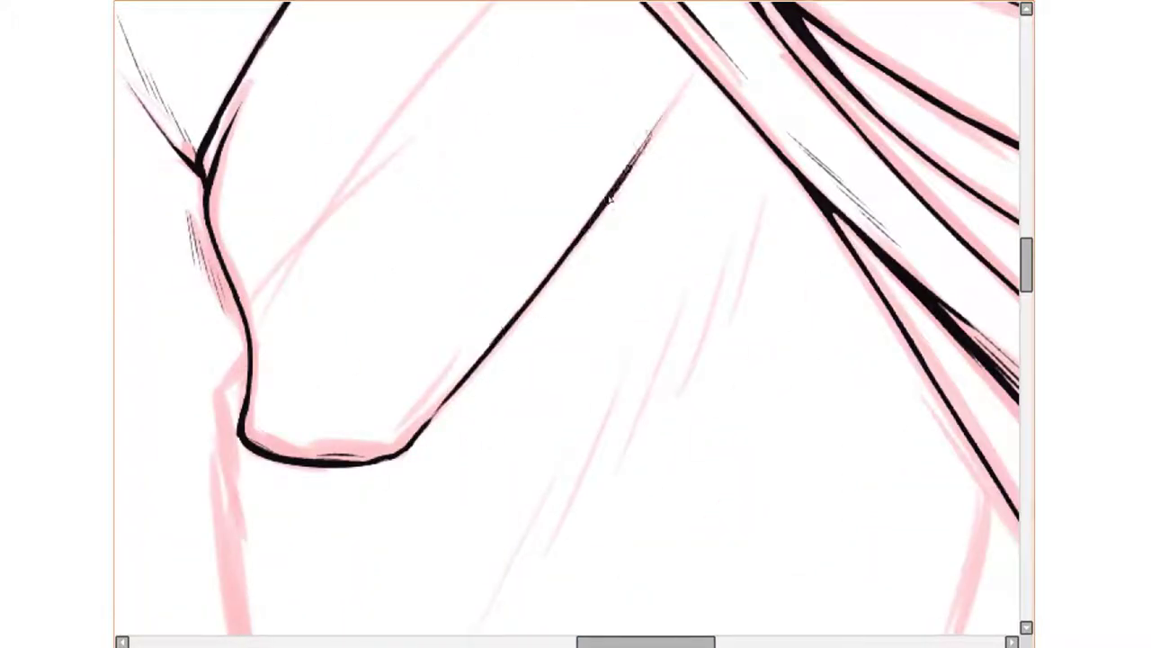
Draw a long hatched line up from the curve and reinforce its left edge.
scroll(432, 423, up, 2)
drag(431, 424, 504, 296)
drag(494, 329, 378, 468)
scroll(534, 282, down, 3)
mouse_move(486, 184)
mouse_down()
mouse_move(450, 261)
mouse_move(472, 218)
mouse_up()
scroll(467, 216, down, 2)
drag(398, 54, 429, 342)
scroll(415, 250, down, 2)
Ink the sleeve curve toward the hand with a looping fold above it.
mouse_move(307, 4)
mouse_down()
mouse_move(438, 402)
mouse_move(771, 314)
mouse_up()
scroll(771, 314, right, 3)
drag(532, 340, 643, 294)
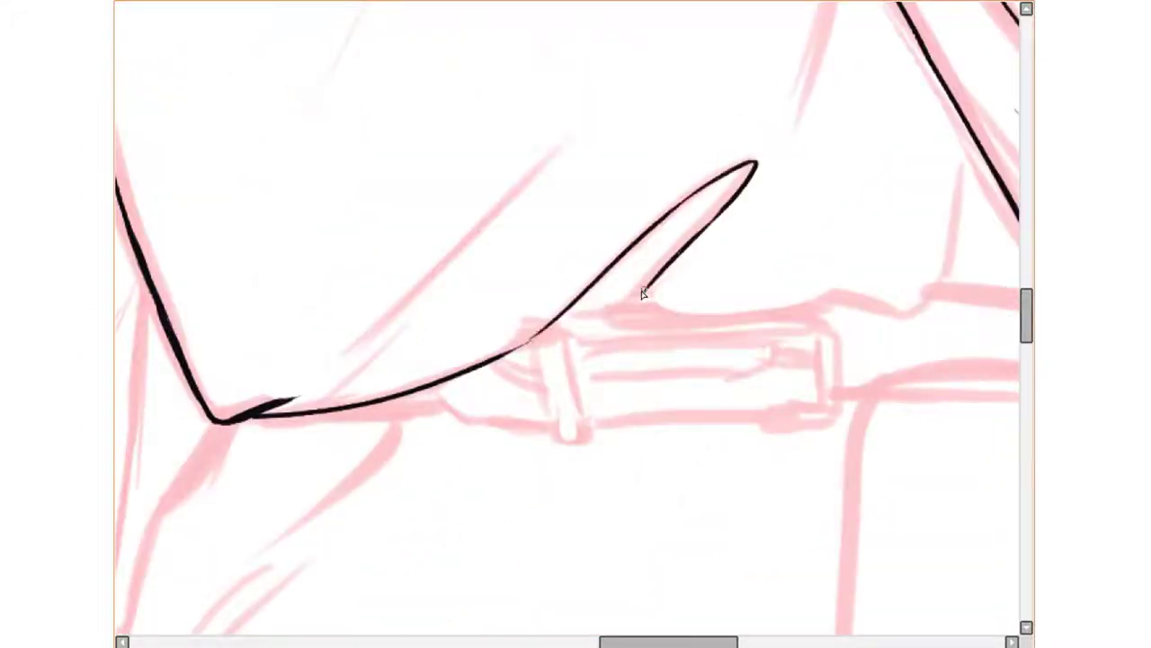
drag(731, 200, 619, 315)
scroll(560, 321, right, 3)
mouse_move(373, 306)
mouse_down()
mouse_move(648, 288)
mouse_move(751, 298)
mouse_up()
mouse_move(779, 106)
mouse_down()
mouse_move(760, 273)
mouse_move(886, 303)
mouse_up()
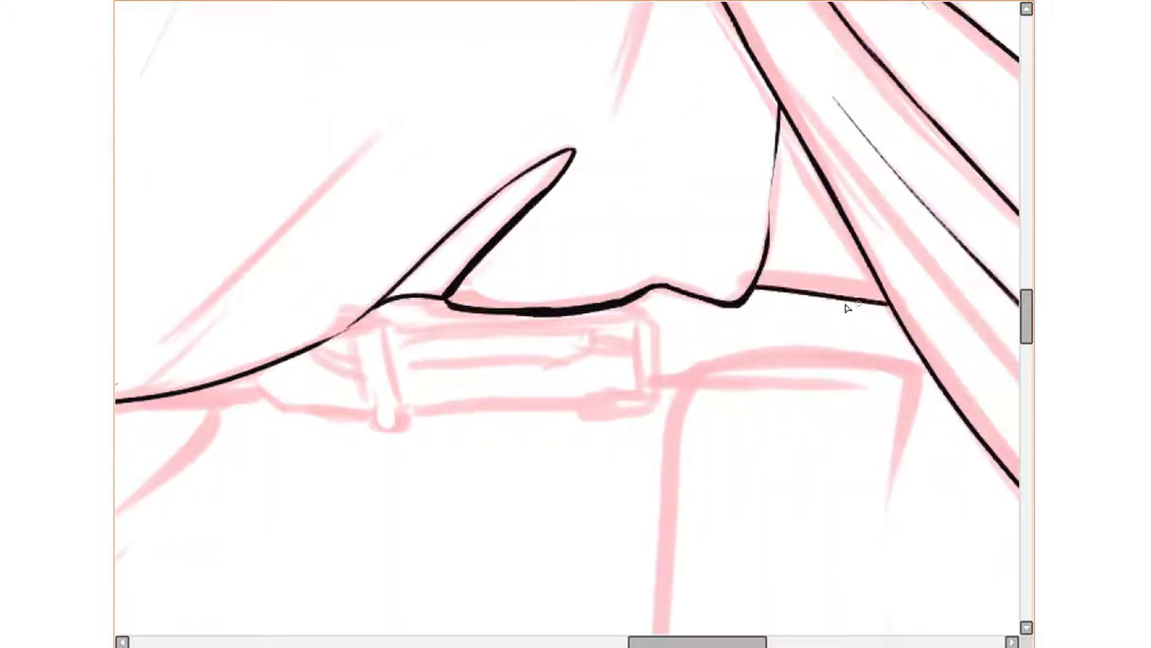
Undo the stray stroke, rotate the view, and draw the pointed diagonal fold.
key(ctrl+z)
key(Delete)
key(Delete)
key(Delete)
drag(859, 99, 679, 203)
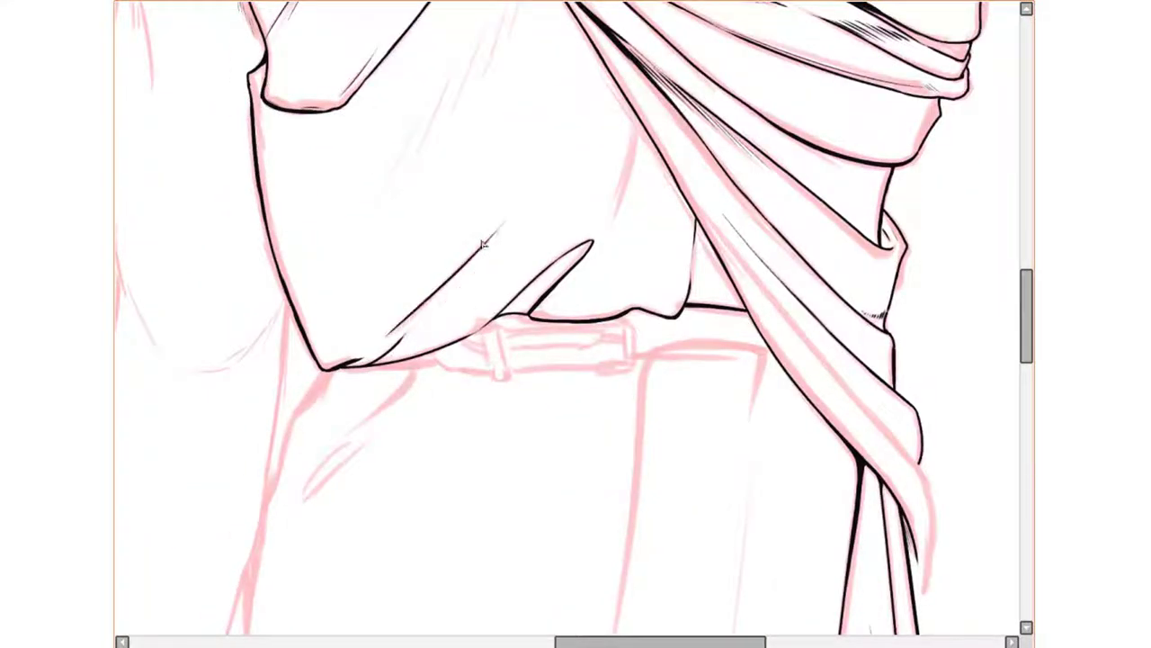
Ink both sides of the belt loop, shoulder hatching and a drapery outline stroke.
drag(650, 226, 651, 258)
drag(563, 304, 630, 412)
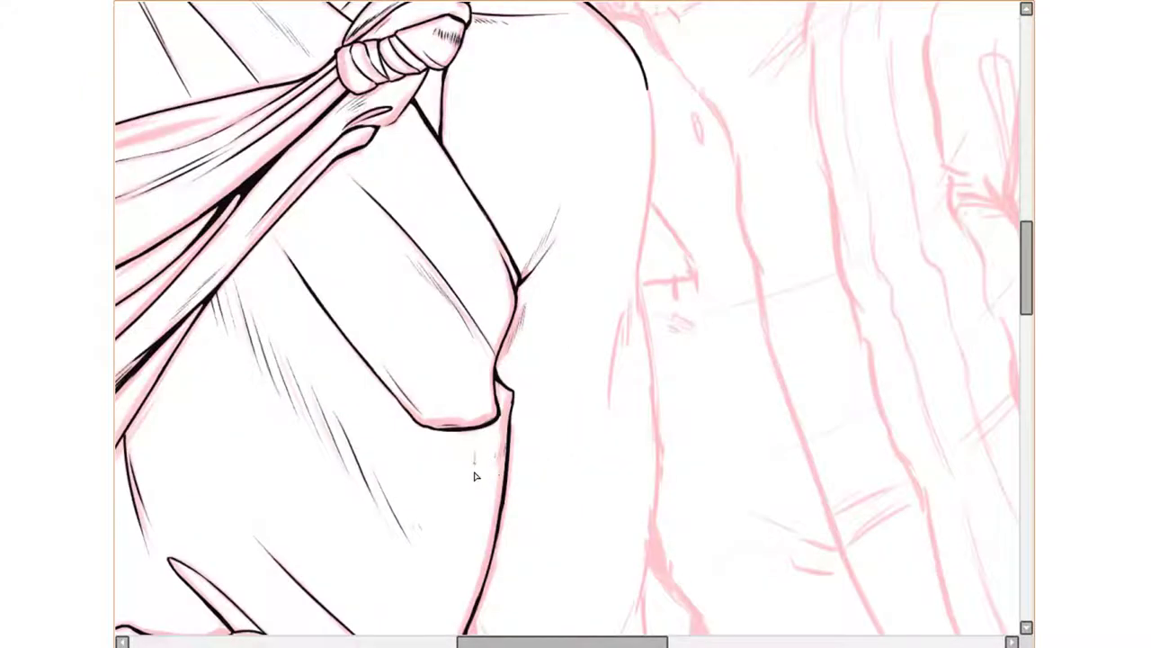
drag(476, 200, 499, 314)
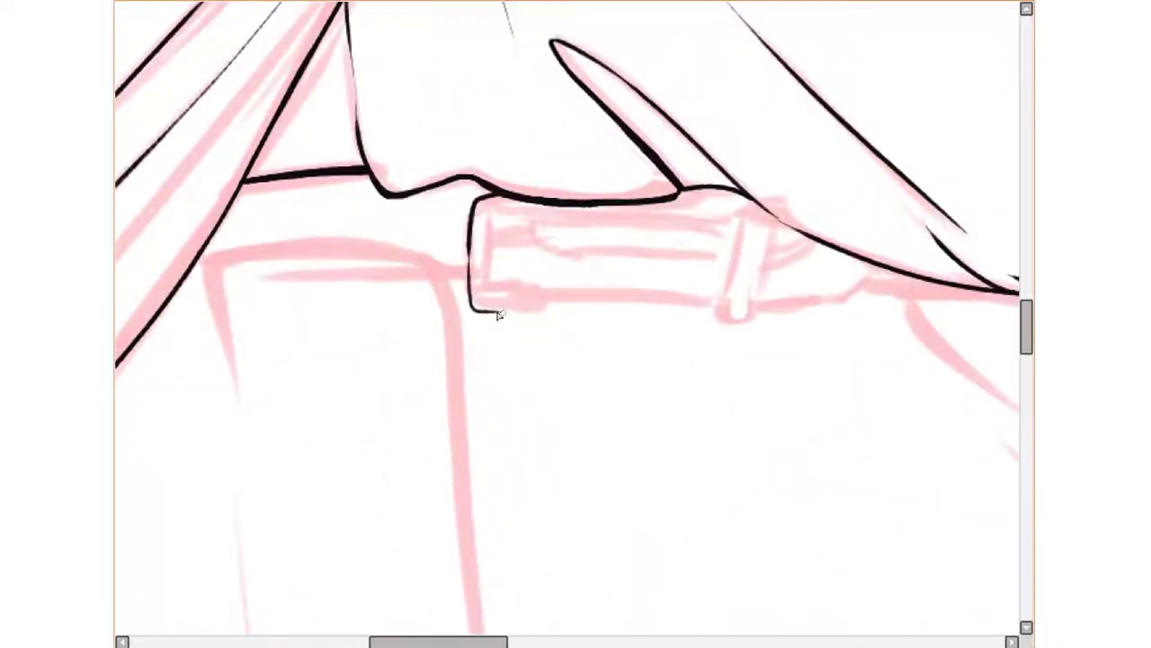
drag(739, 215, 747, 310)
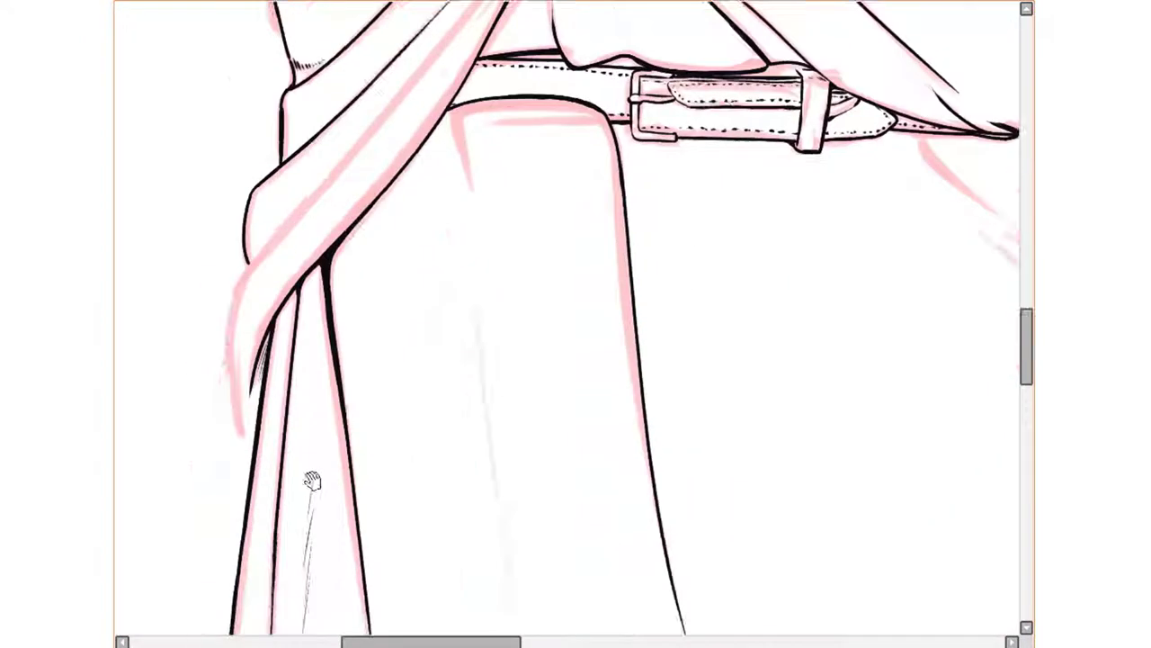
drag(250, 454, 228, 340)
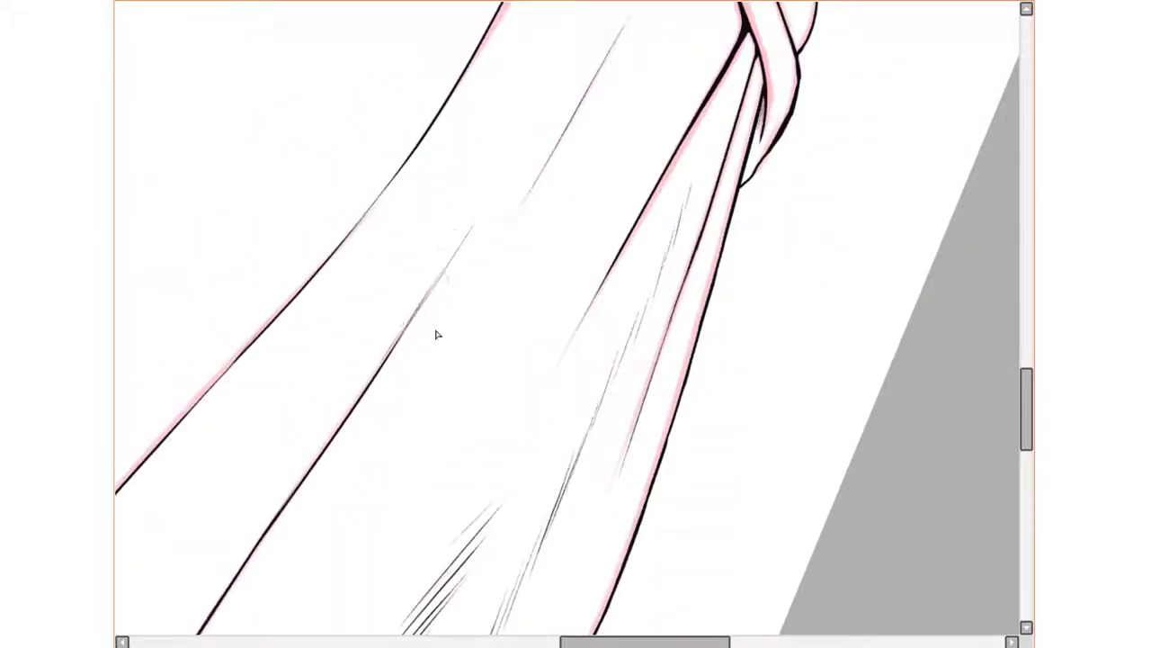
Ink a final stroke along the dress line, then zoom in on the clasped hands.
drag(342, 504, 467, 324)
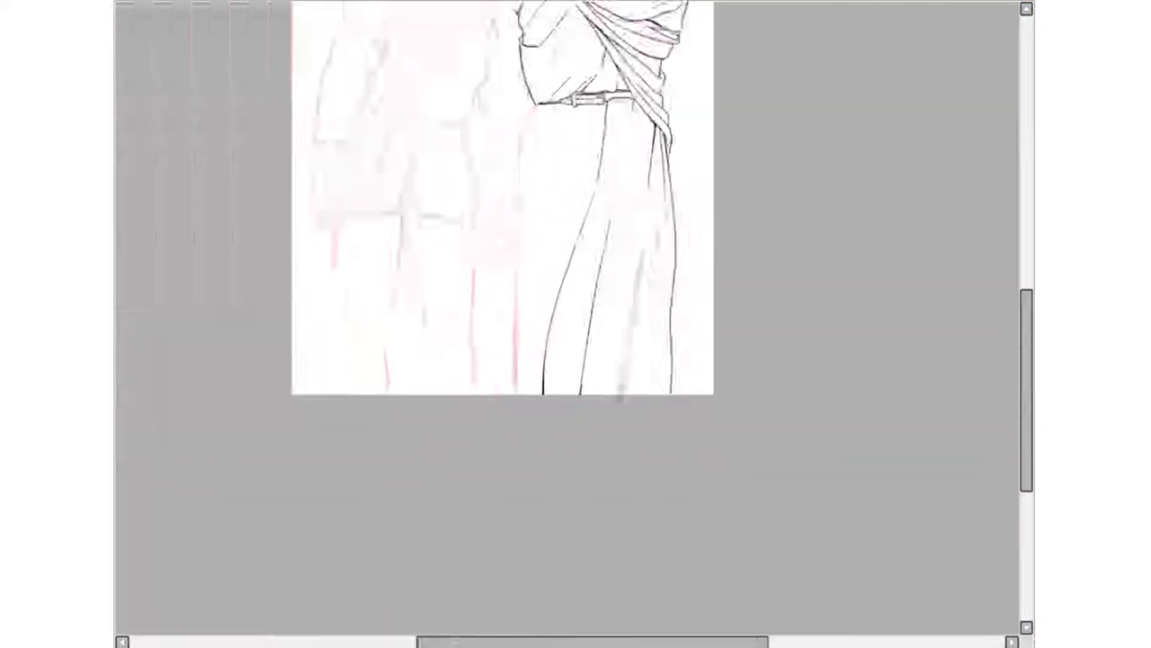
scroll(532, 300, up, 2)
scroll(564, 424, up, 2)
scroll(547, 300, down, 3)
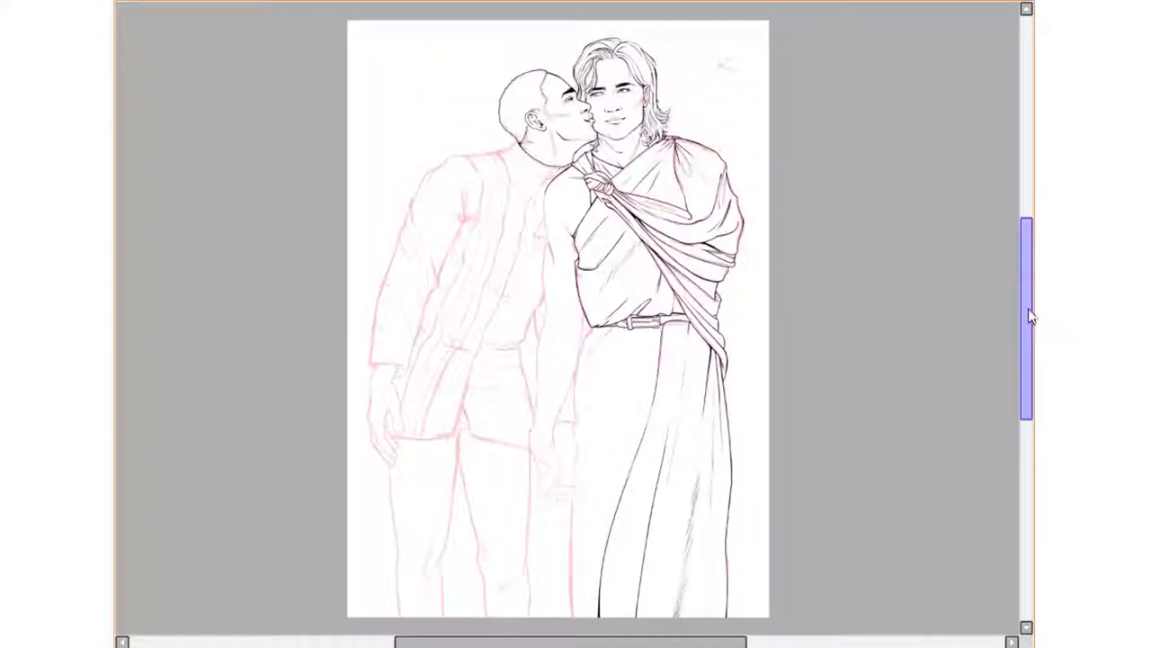
scroll(658, 388, up, 4)
scroll(635, 423, up, 1)
drag(635, 423, 608, 362)
scroll(608, 362, up, 3)
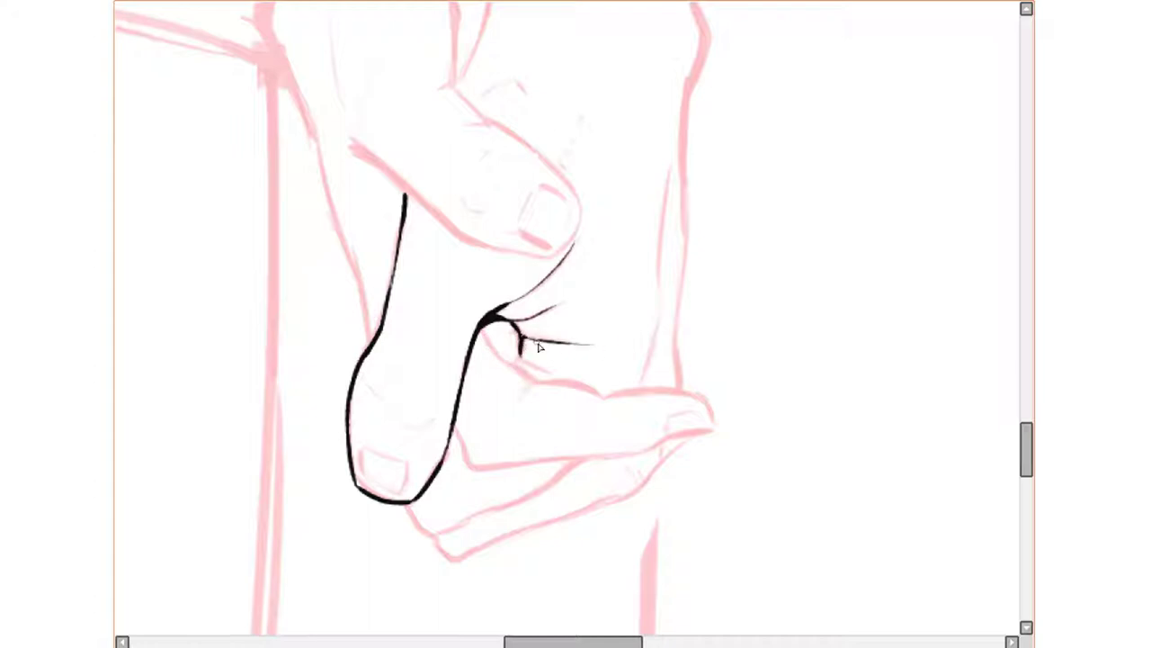
Outline the thumb upward from the knuckle, checking in a mirrored view.
drag(497, 343, 535, 380)
key(h)
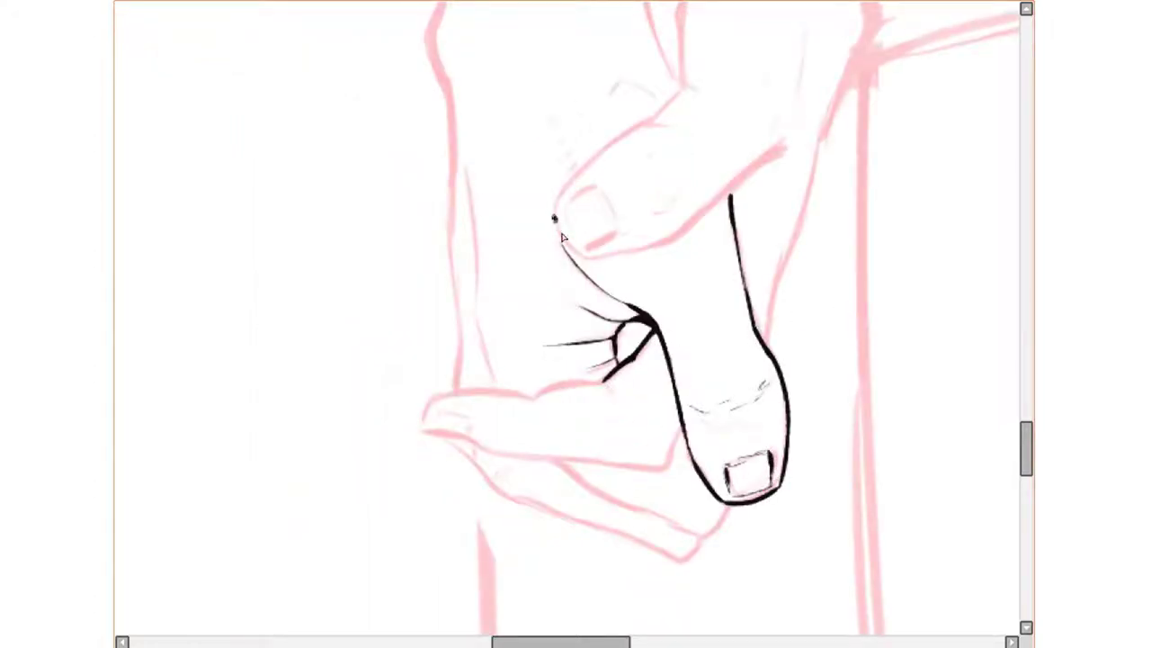
drag(680, 240, 789, 144)
drag(719, 113, 642, 240)
drag(611, 212, 605, 134)
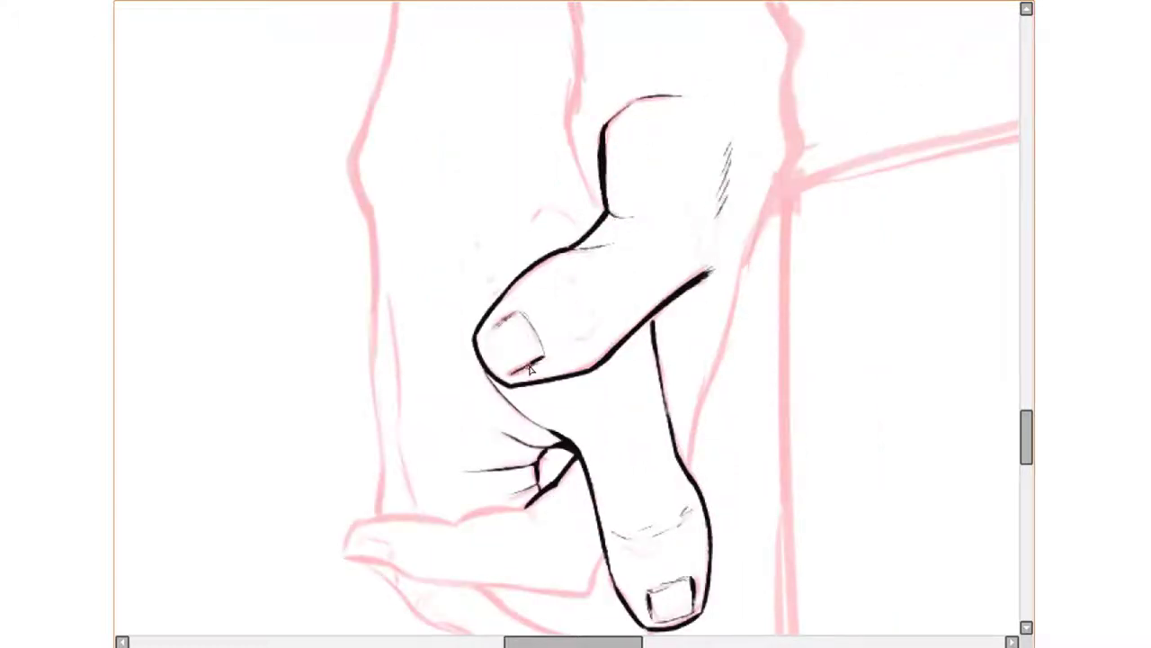
mouse_move(544, 354)
mouse_down()
mouse_move(520, 541)
mouse_move(553, 203)
mouse_up()
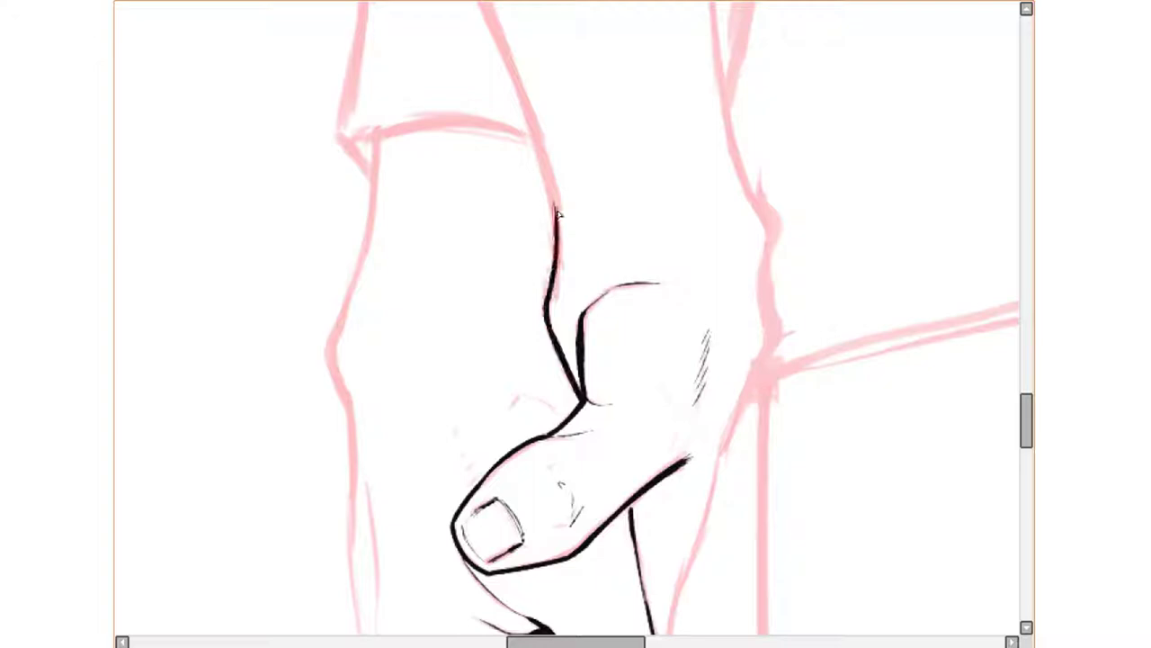
Ink the hand's left and upper-left edges along the pink guide.
scroll(393, 501, up, 2)
drag(418, 477, 623, 184)
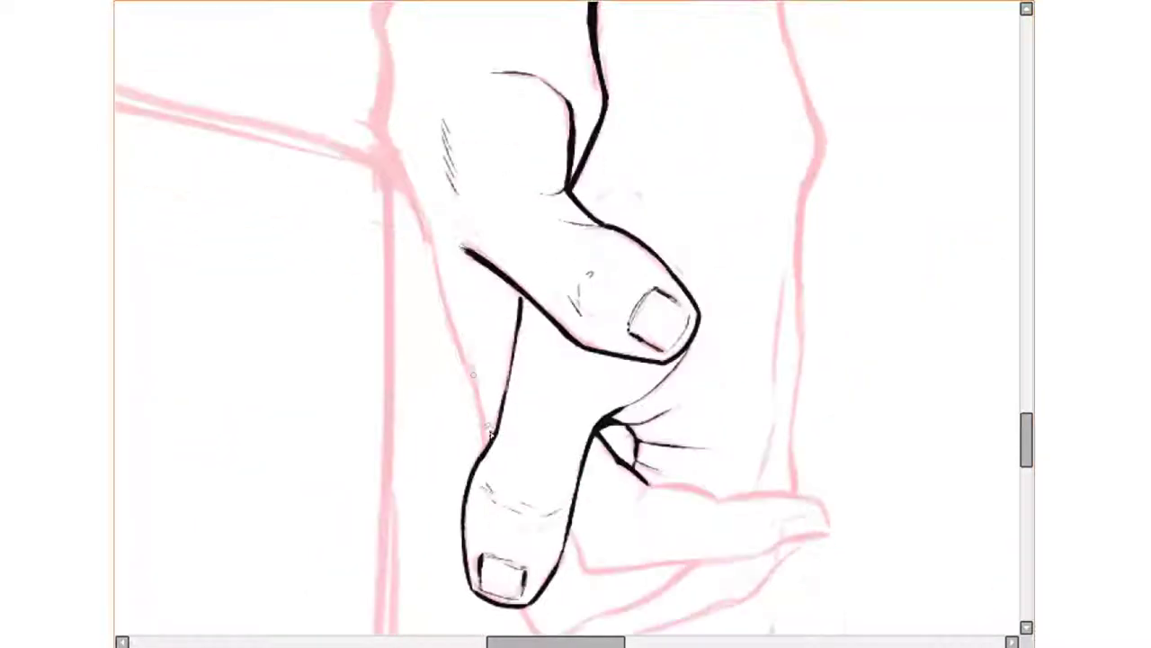
mouse_move(491, 450)
mouse_down()
mouse_move(436, 265)
mouse_move(378, 130)
mouse_up()
mouse_move(466, 293)
mouse_down()
mouse_move(520, 212)
mouse_move(652, 87)
mouse_up()
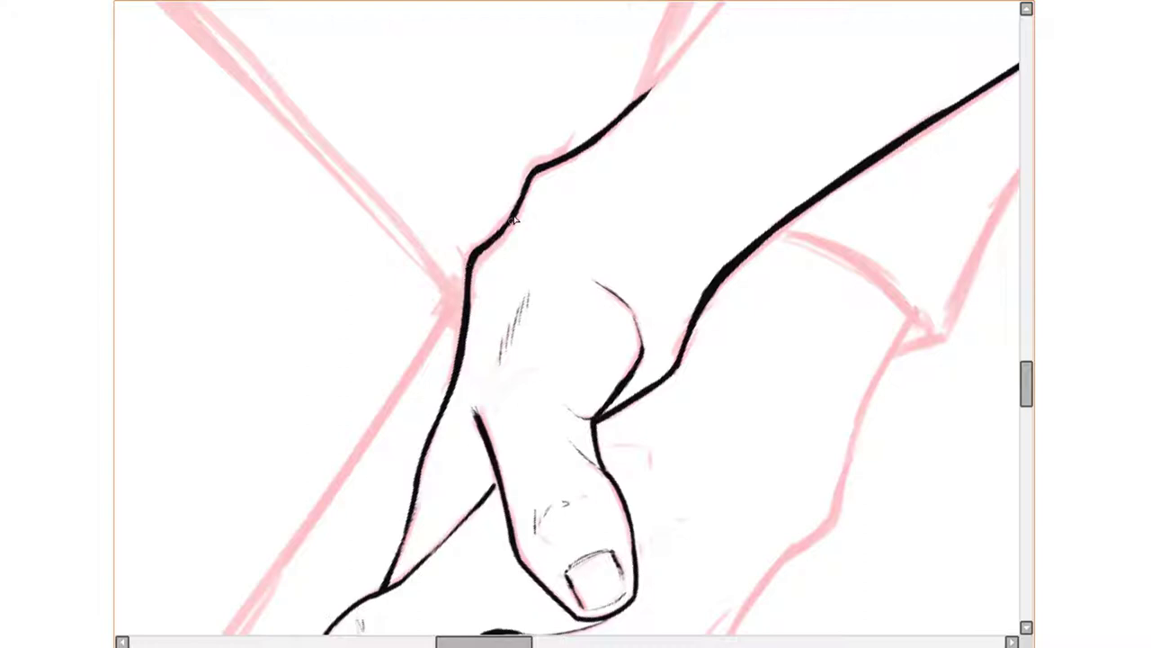
Ink the outlines of the clasped hand and bare arm.
drag(423, 358, 576, 167)
drag(504, 255, 617, 115)
drag(448, 318, 625, 67)
drag(483, 309, 690, 123)
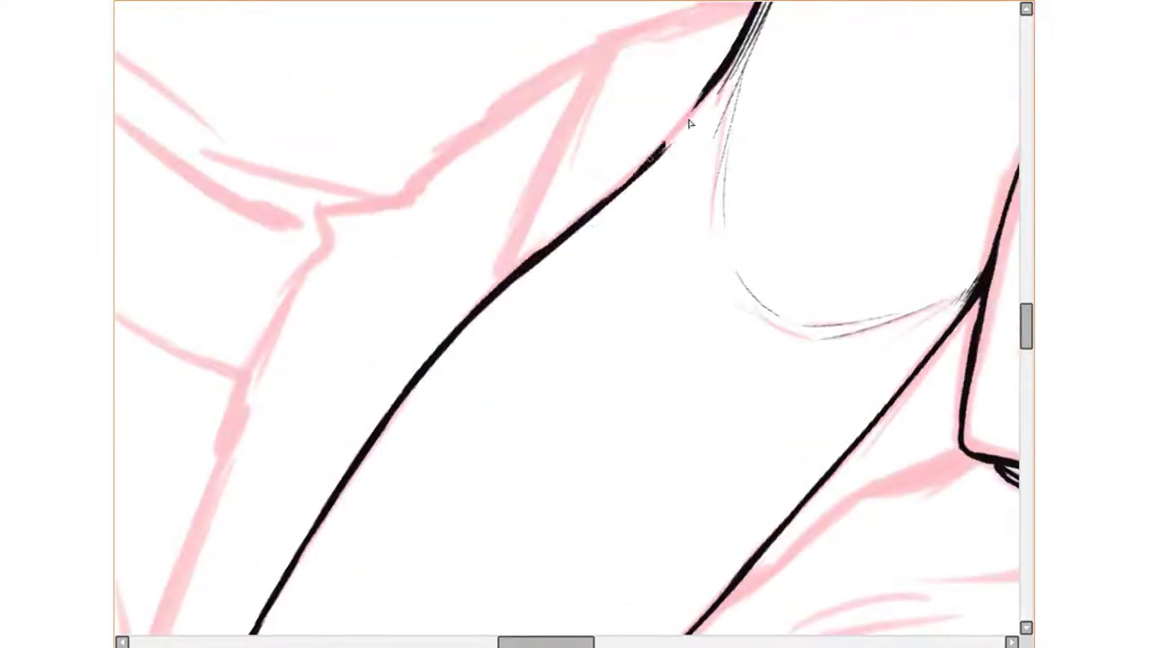
drag(549, 244, 715, 82)
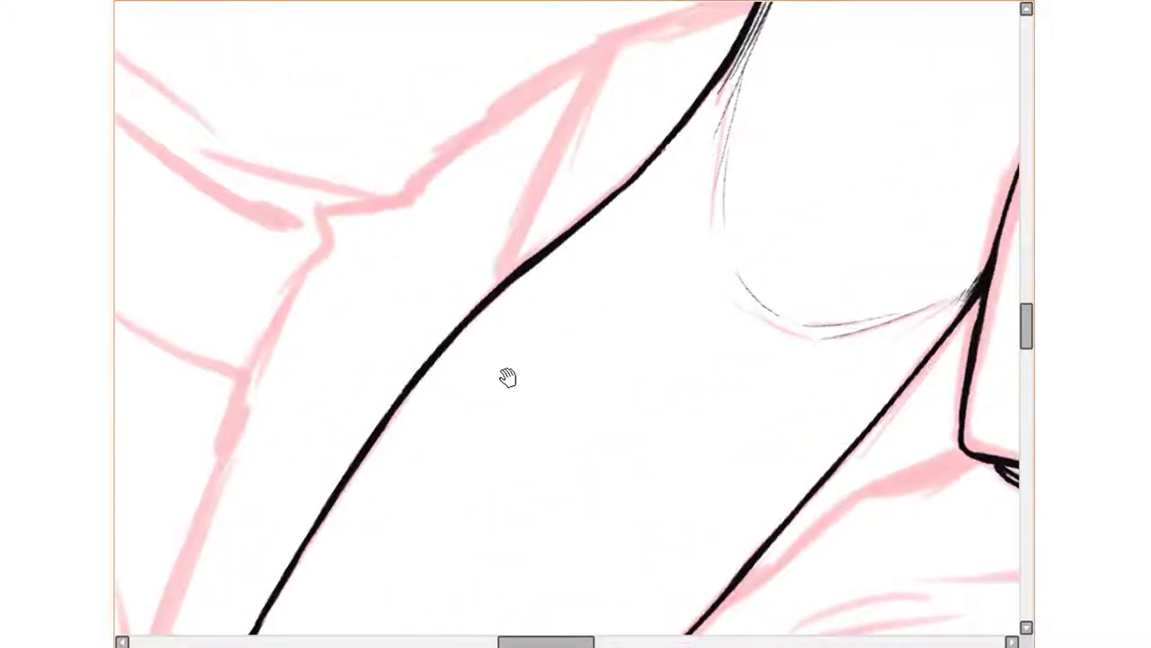
scroll(507, 377, down, 5)
scroll(476, 483, up, 5)
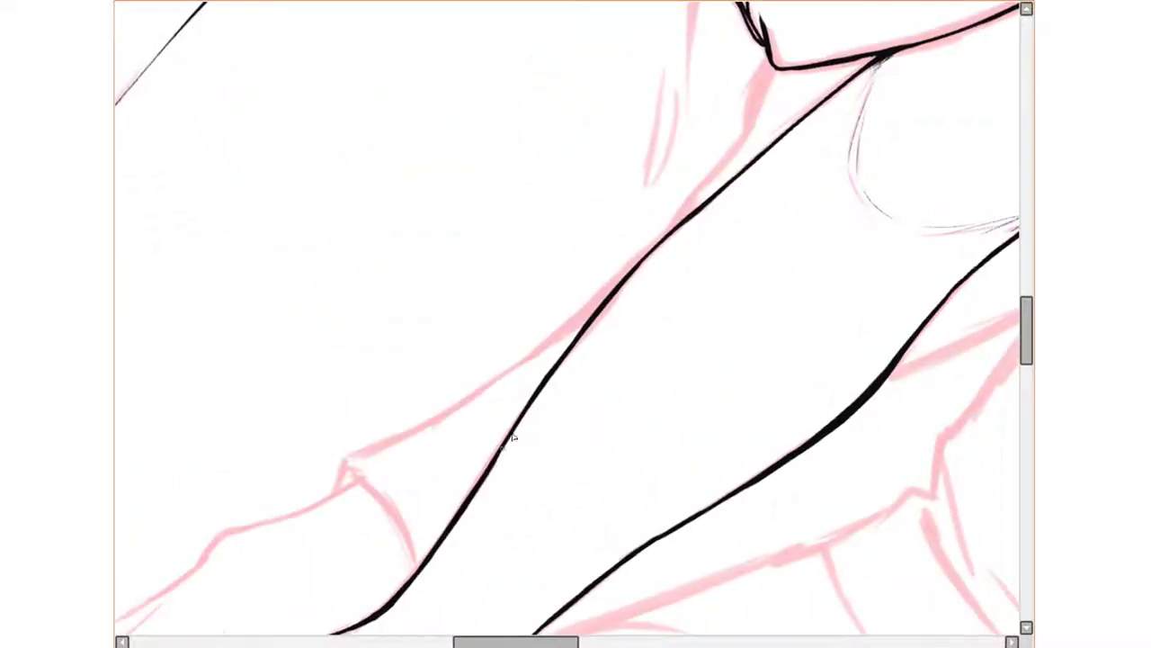
Thicken the inked arm outline with heavier strokes.
drag(513, 437, 673, 216)
scroll(674, 216, up, 3)
drag(601, 315, 683, 236)
drag(621, 297, 945, 18)
scroll(626, 82, down, 5)
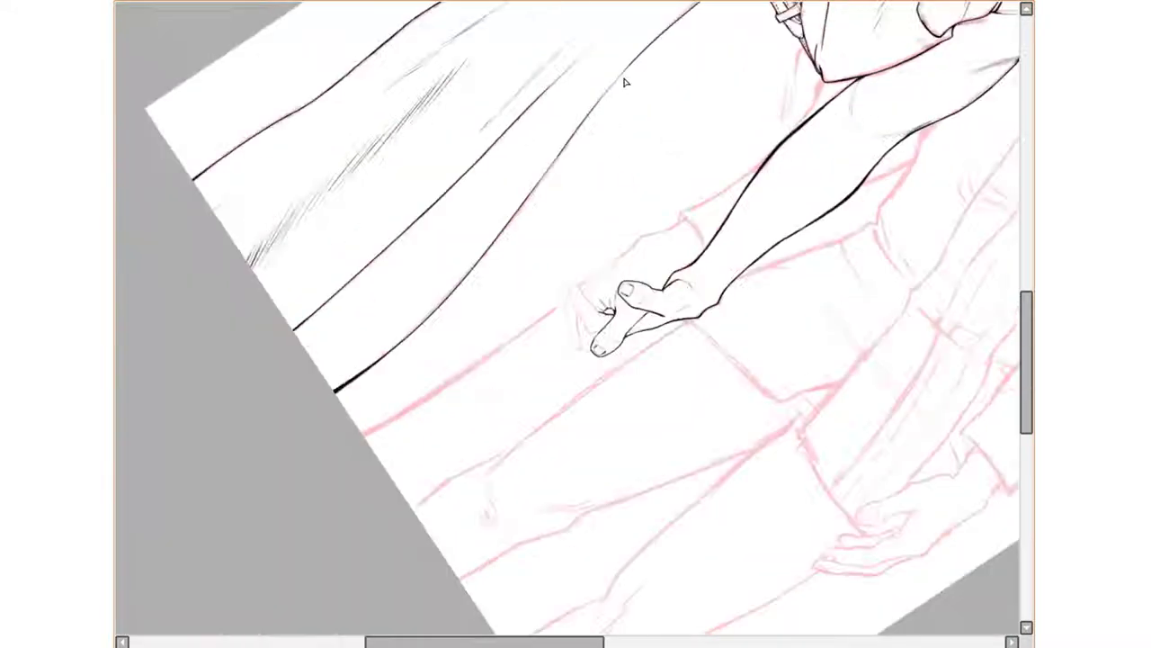
scroll(626, 82, up, 5)
scroll(536, 272, up, 2)
Ink the first finger's edges from fingertip to knuckle.
drag(484, 360, 535, 273)
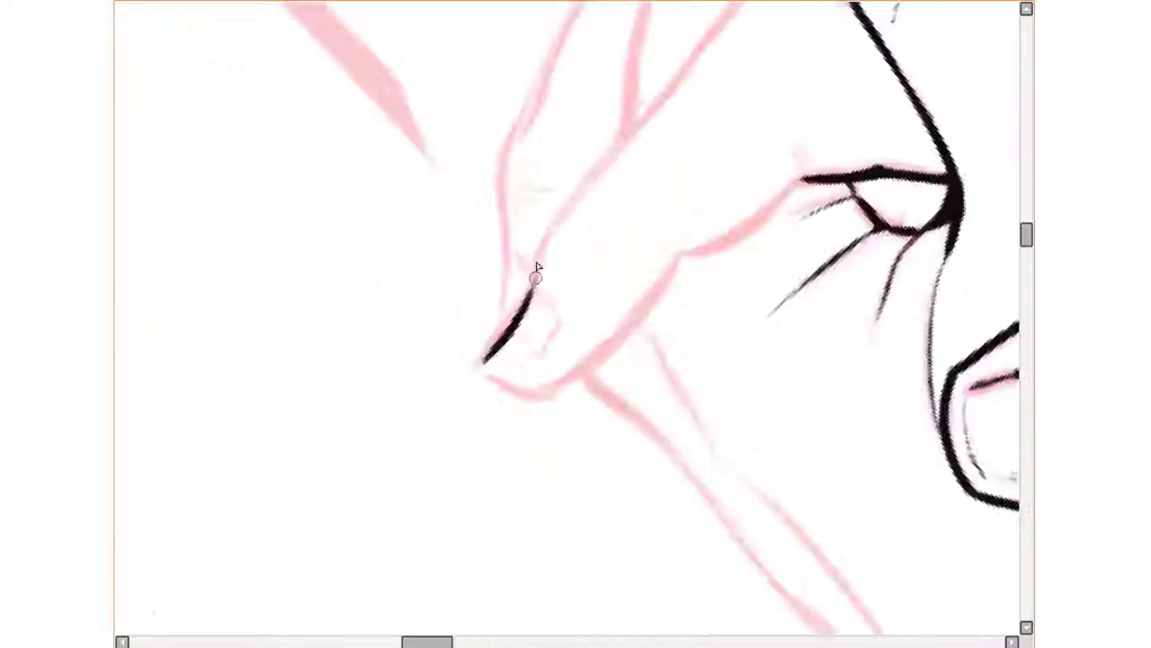
scroll(535, 273, up, 3)
mouse_move(459, 423)
mouse_down()
mouse_move(681, 129)
mouse_move(773, 155)
mouse_up()
drag(714, 322, 727, 219)
mouse_move(421, 410)
mouse_down()
mouse_move(531, 430)
mouse_move(617, 290)
mouse_move(745, 173)
mouse_up()
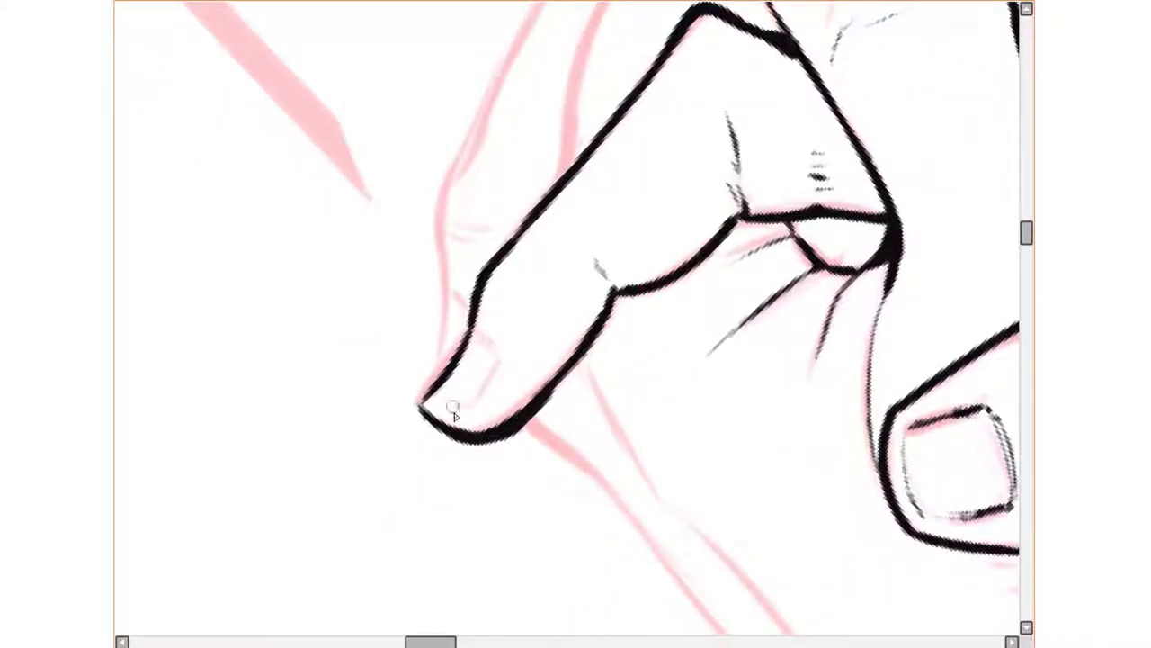
drag(537, 375, 573, 478)
mouse_move(484, 463)
mouse_down()
mouse_move(470, 306)
mouse_move(566, 134)
mouse_up()
Ink the second finger and extend the ink up the left arm edge.
drag(492, 326, 469, 497)
drag(583, 446, 746, 128)
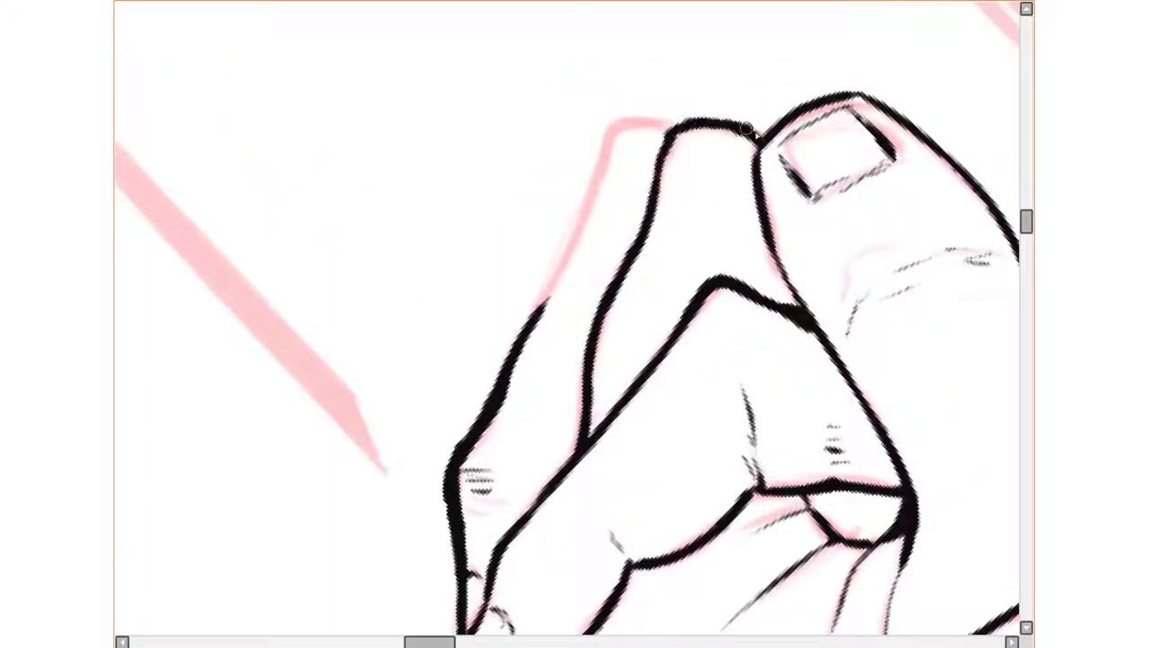
drag(664, 158, 665, 134)
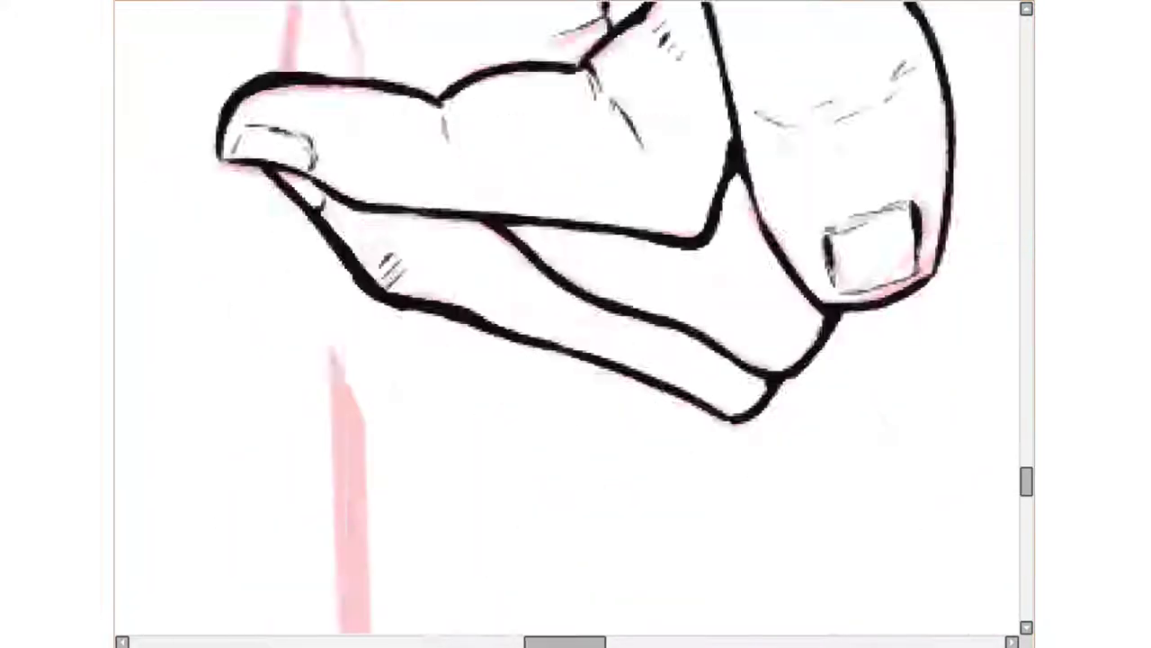
drag(474, 503, 455, 90)
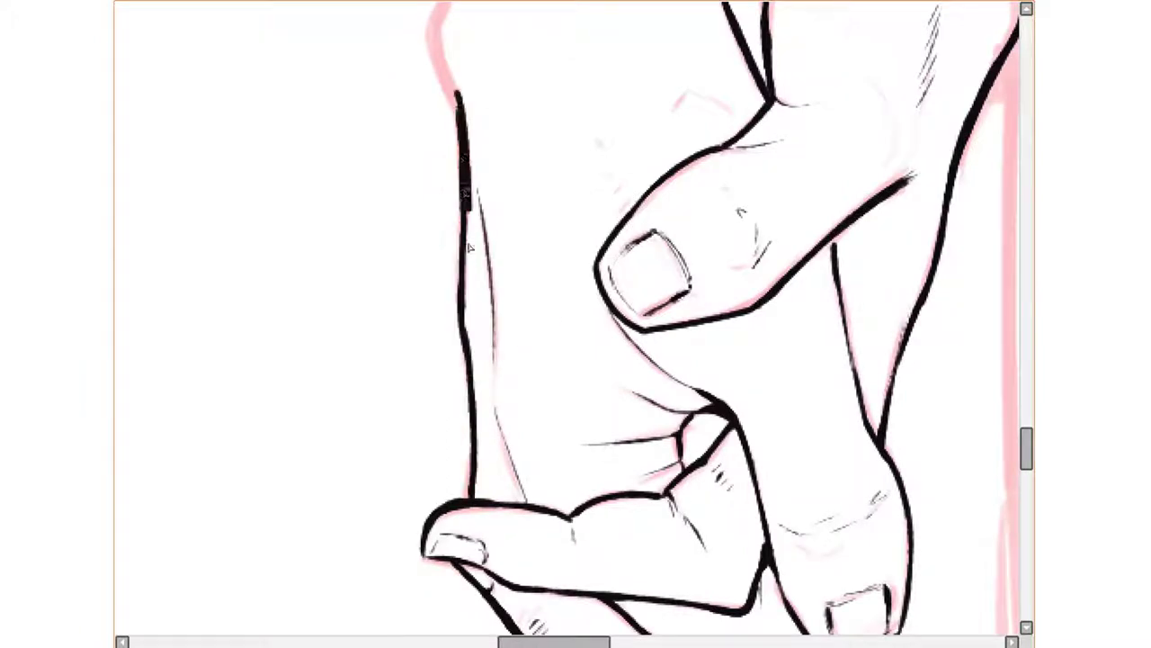
scroll(467, 342, up, 3)
scroll(468, 342, up, 2)
mouse_move(436, 441)
mouse_down()
mouse_move(407, 370)
mouse_move(422, 243)
mouse_up()
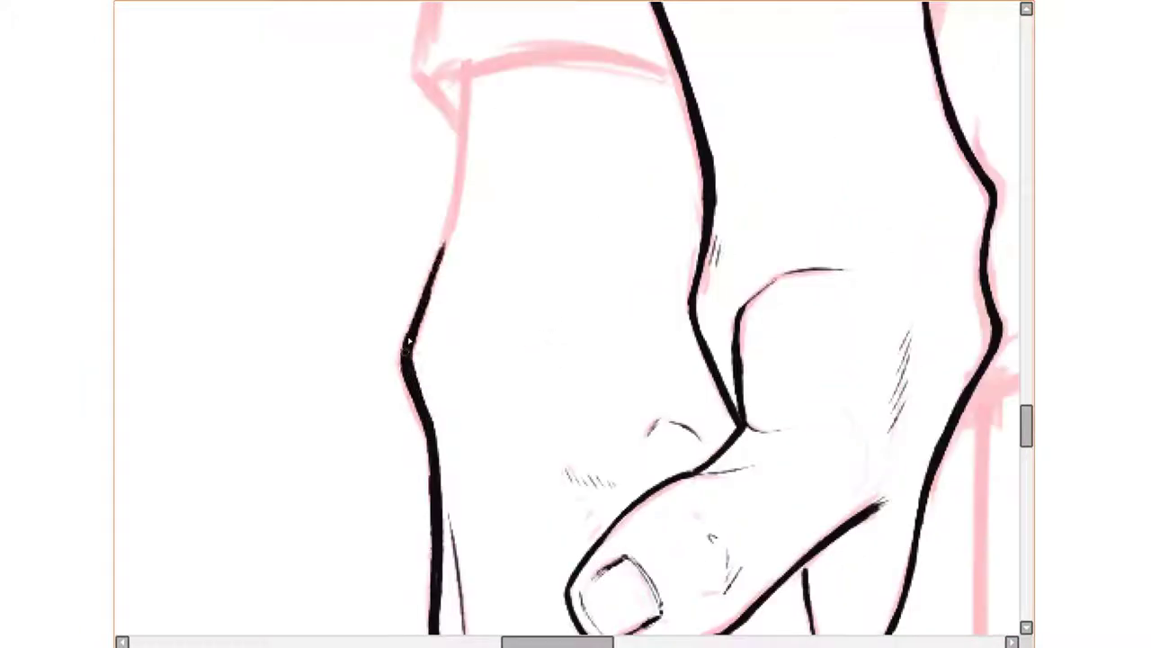
drag(468, 54, 429, 232)
drag(454, 171, 423, 270)
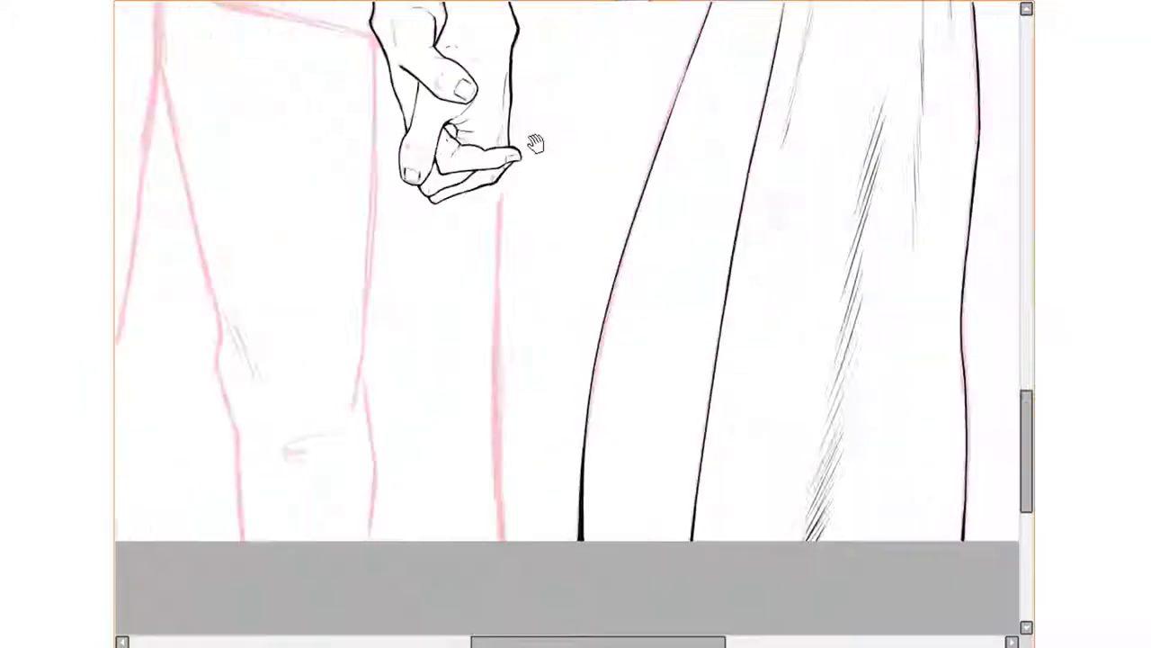
drag(306, 497, 674, 120)
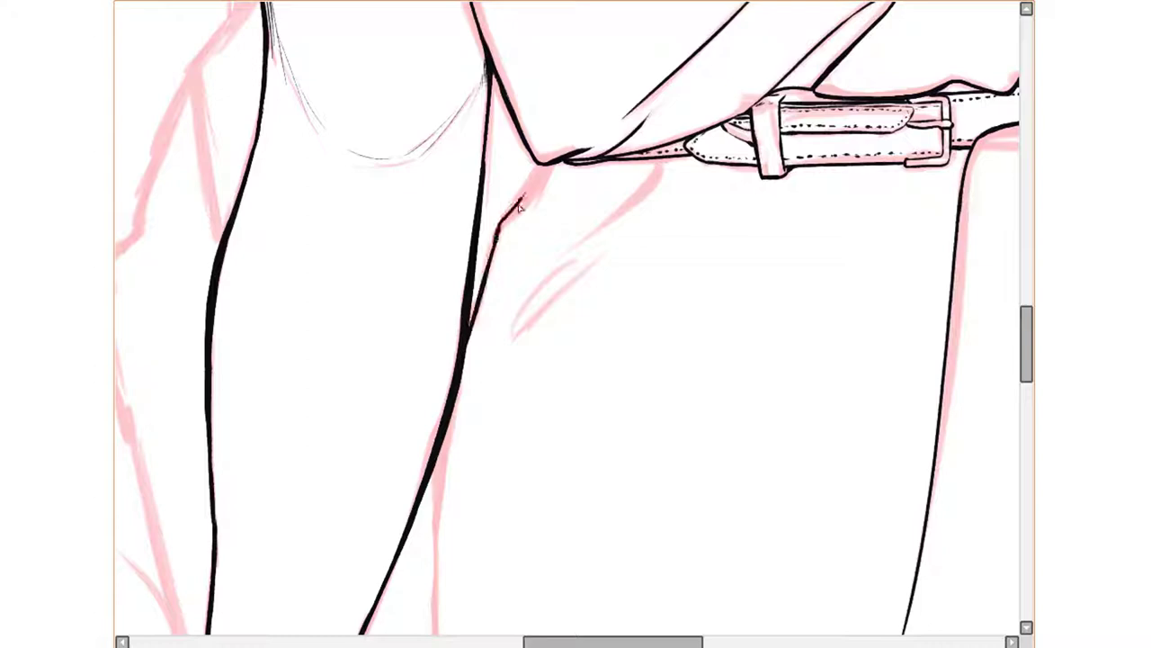
Darken the robe edge and hatch the fold lines below the belt.
drag(506, 223, 543, 162)
drag(558, 266, 662, 165)
drag(617, 248, 514, 333)
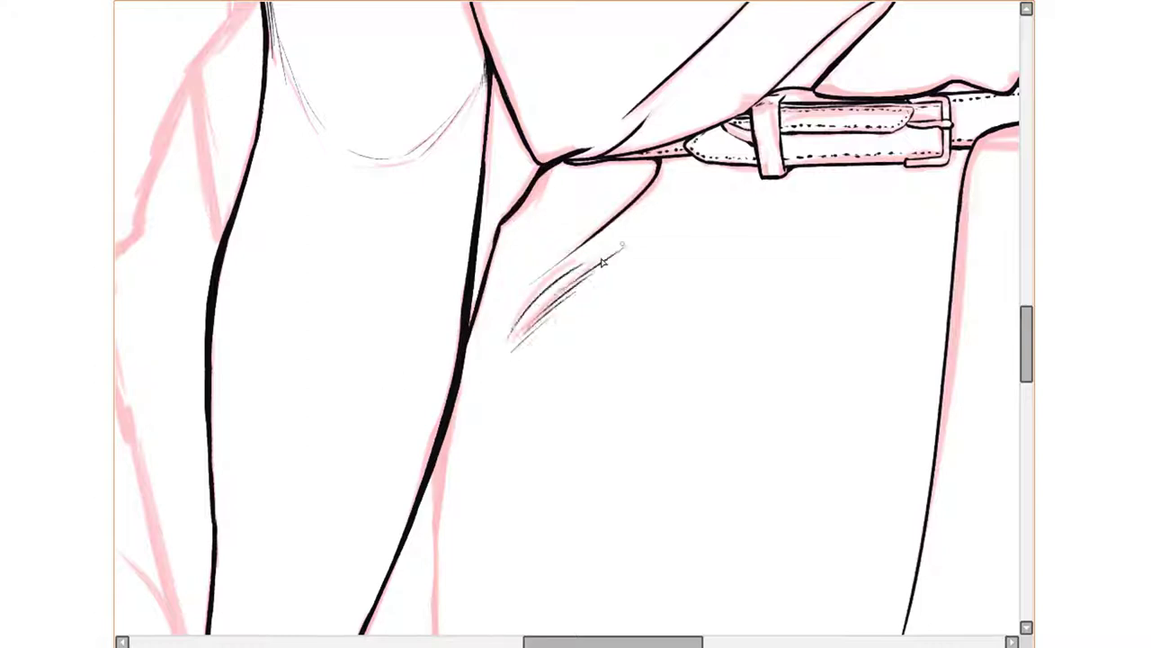
drag(659, 212, 588, 275)
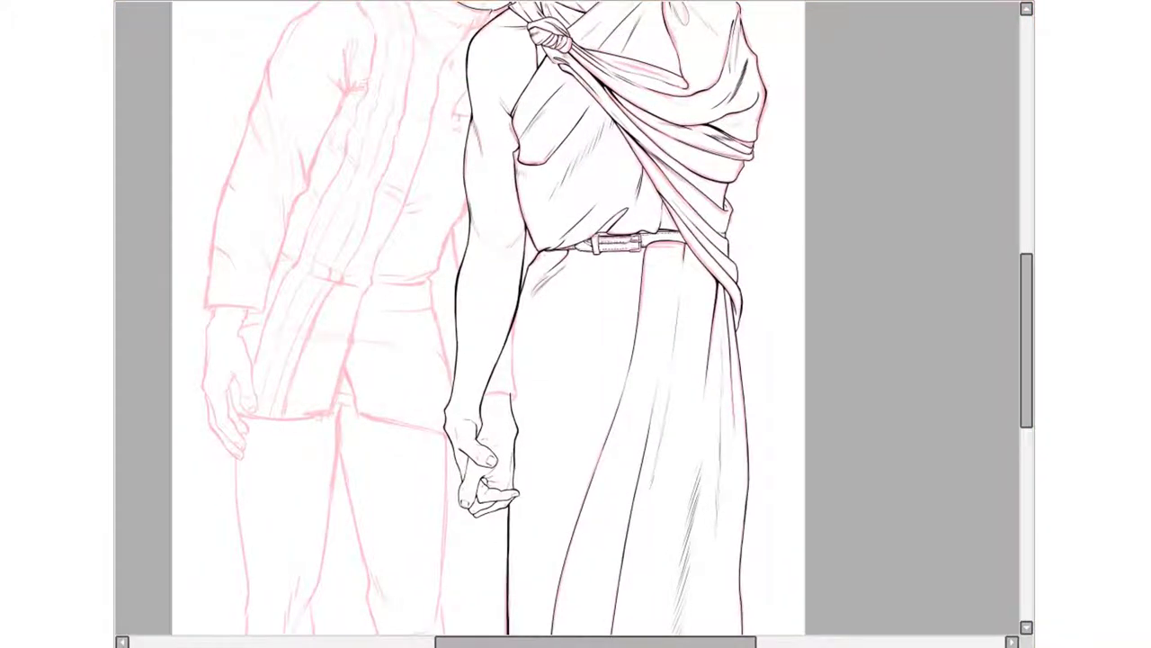
drag(920, 459, 929, 356)
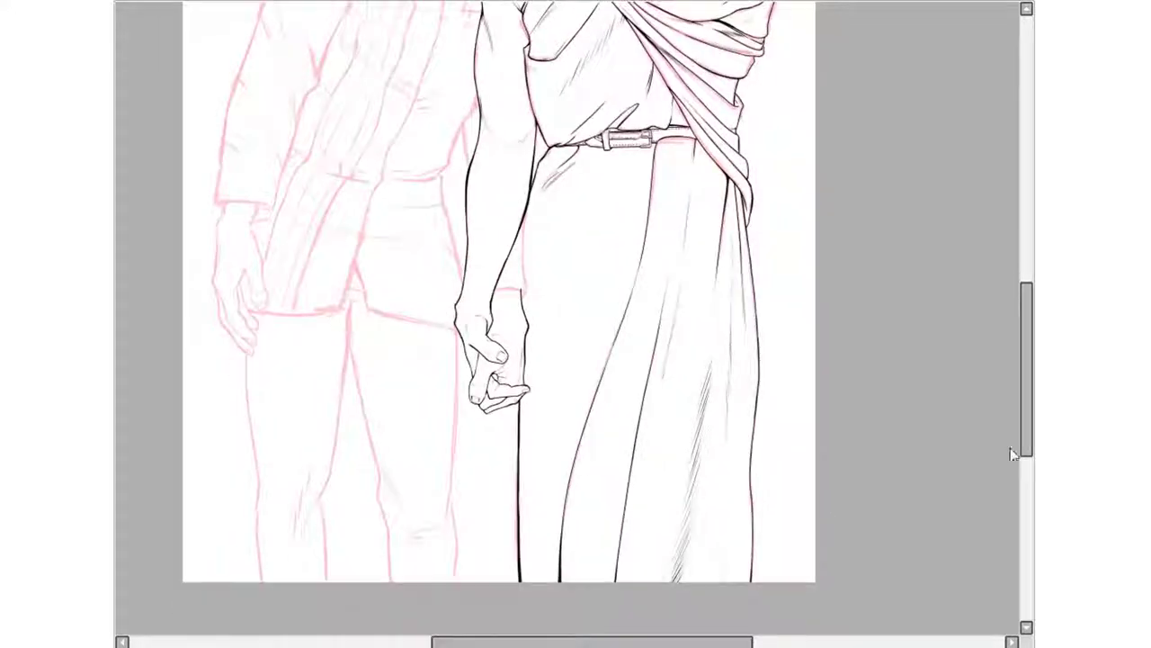
scroll(1017, 457, up, 3)
Ink the thumb's bottom, right side and upward outline in black.
scroll(800, 406, down, 3)
scroll(454, 301, up, 5)
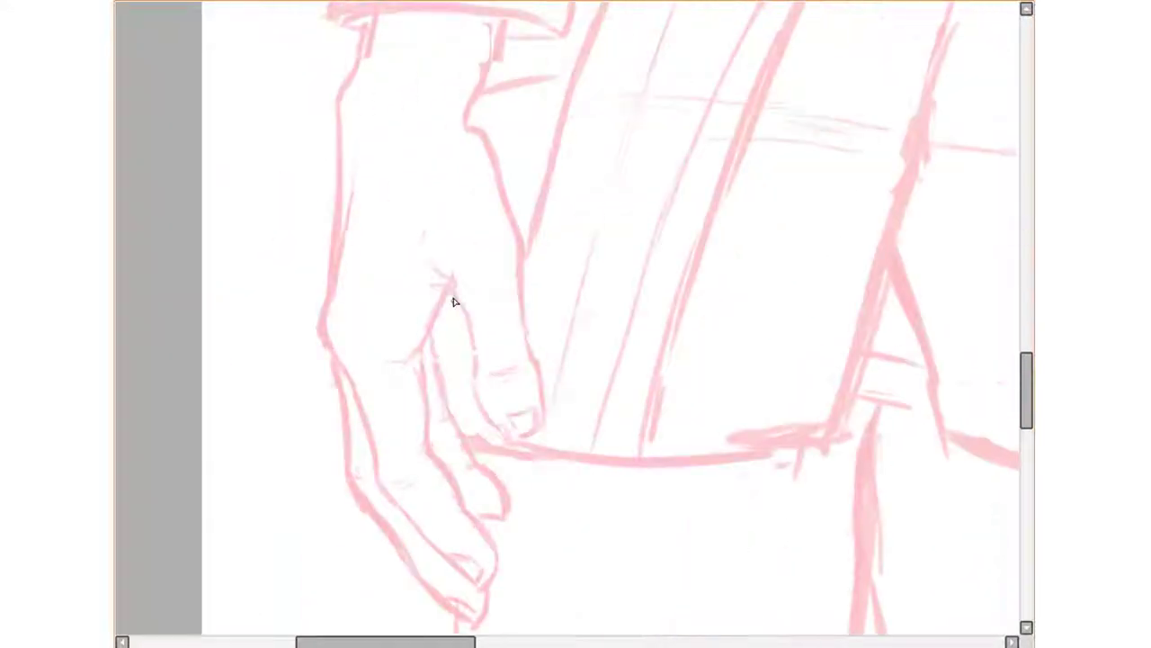
drag(473, 382, 549, 423)
scroll(477, 500, up, 3)
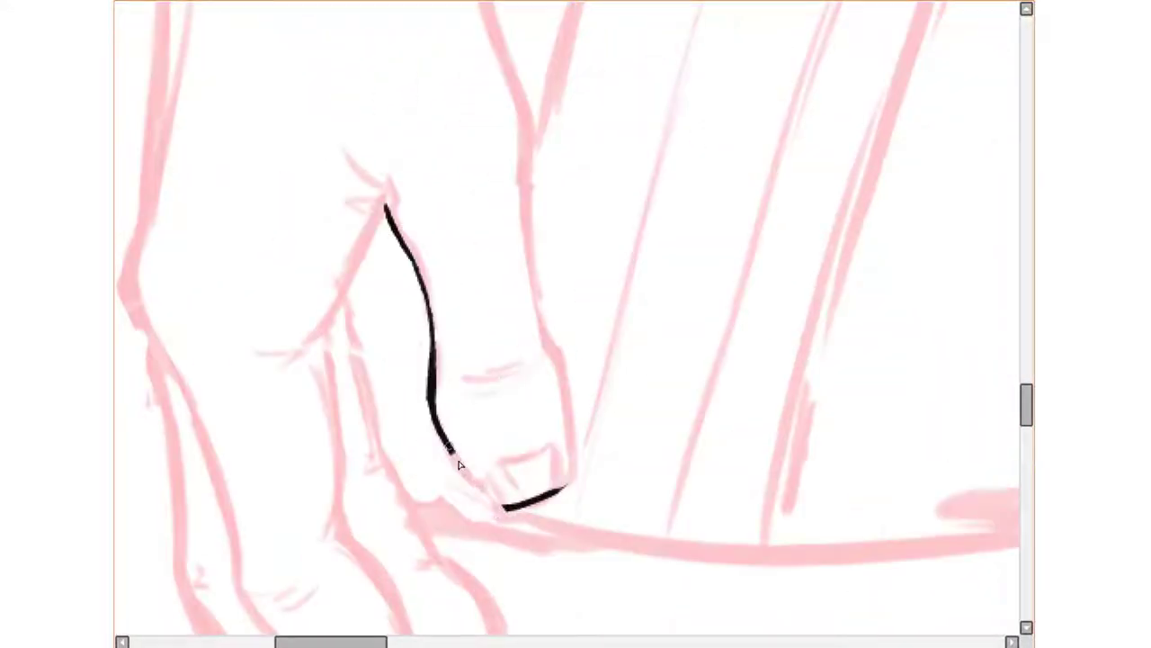
drag(459, 465, 569, 454)
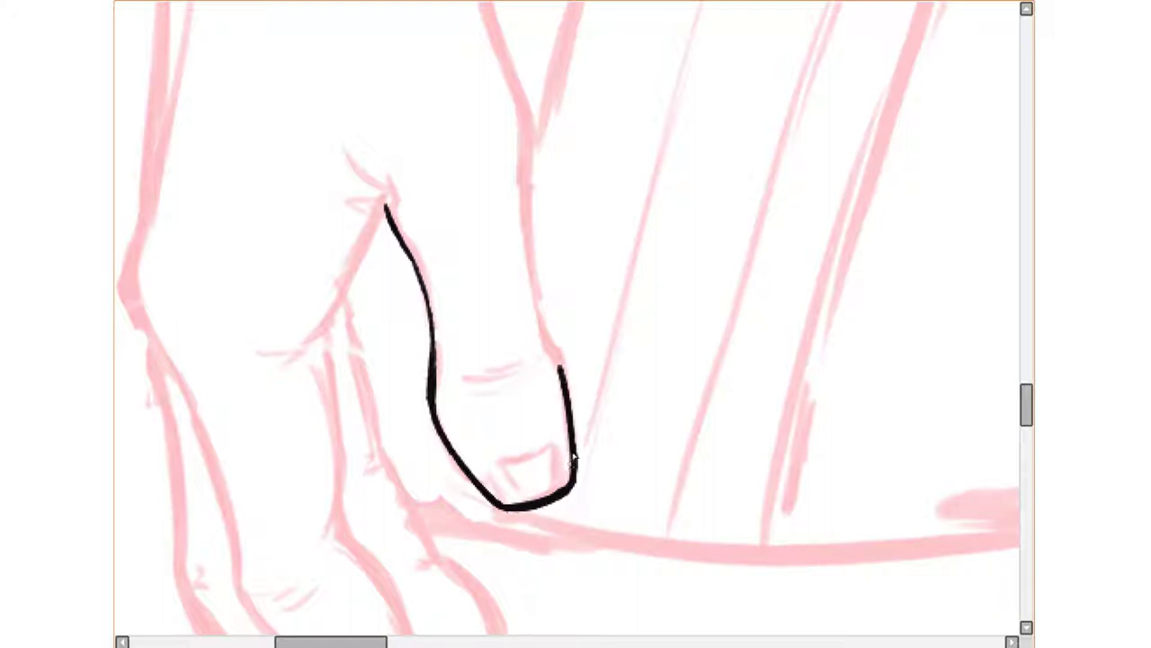
drag(559, 365, 527, 101)
scroll(527, 321, up, 2)
scroll(557, 342, up, 1)
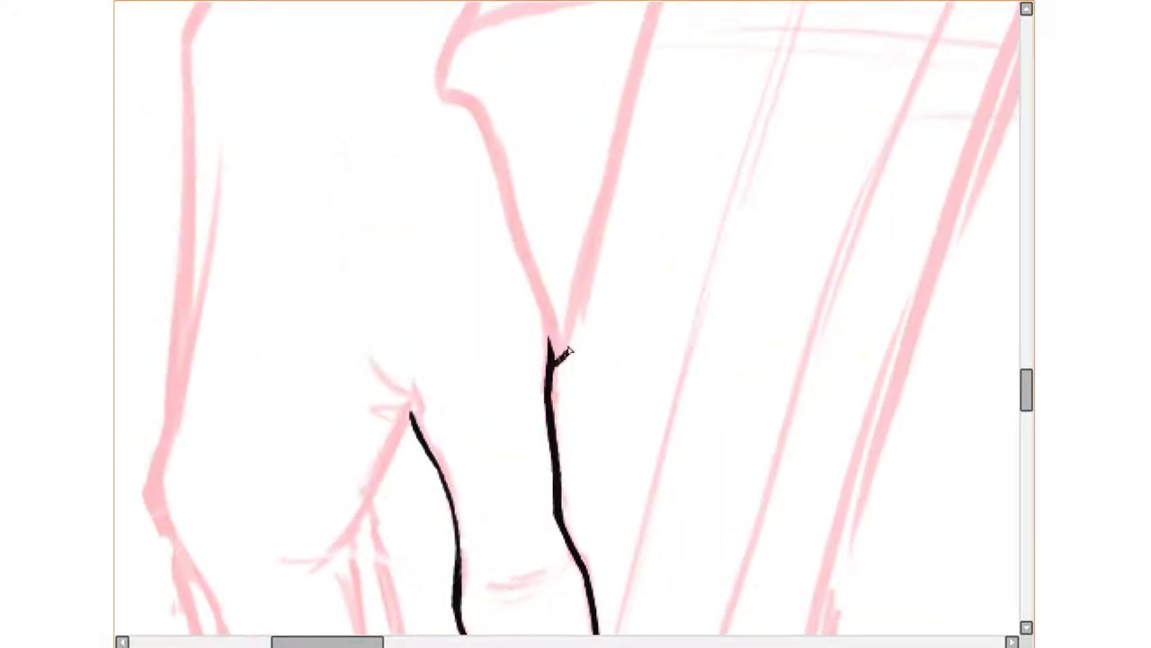
Mirror the canvas, undo and redraw a stray stroke, and ink the arm line toward the cuff.
key(h)
drag(584, 345, 630, 184)
key(ctrl+z)
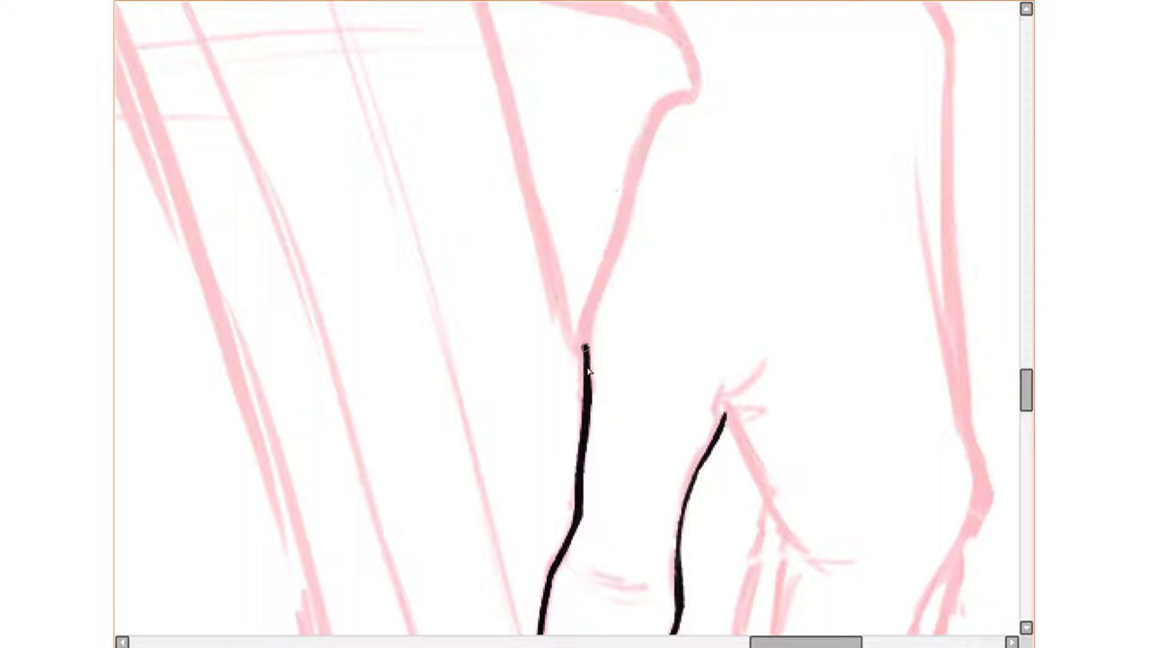
mouse_move(585, 346)
mouse_down()
mouse_move(663, 97)
mouse_move(689, 92)
mouse_up()
scroll(628, 200, up, 3)
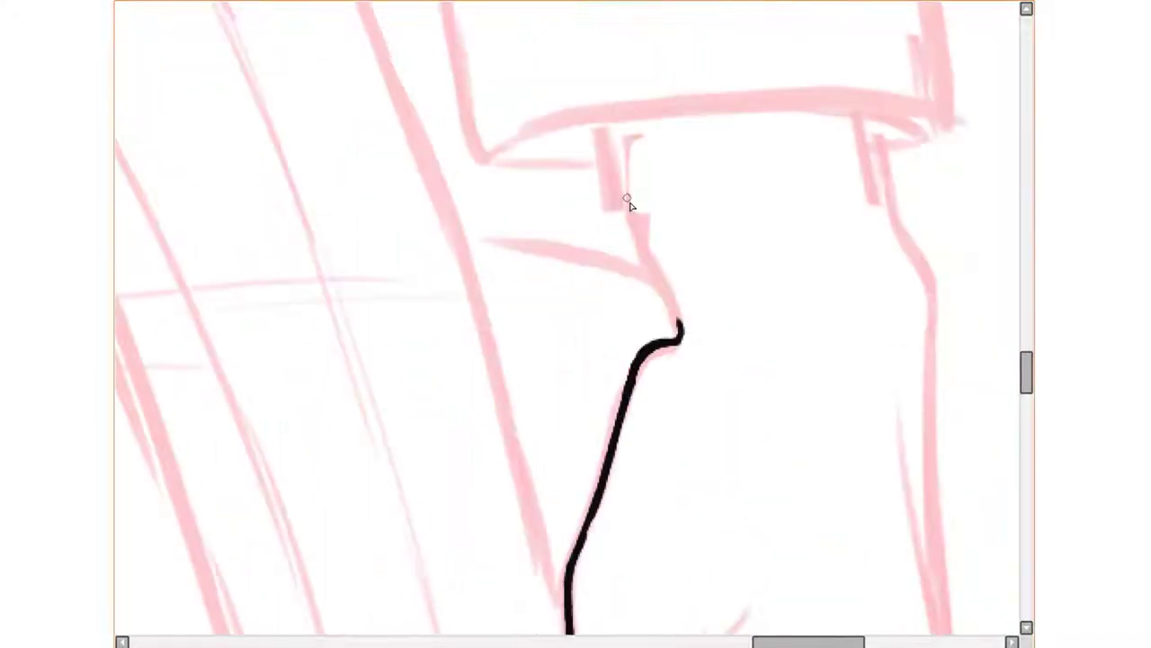
drag(681, 331, 635, 115)
scroll(655, 97, down, 3)
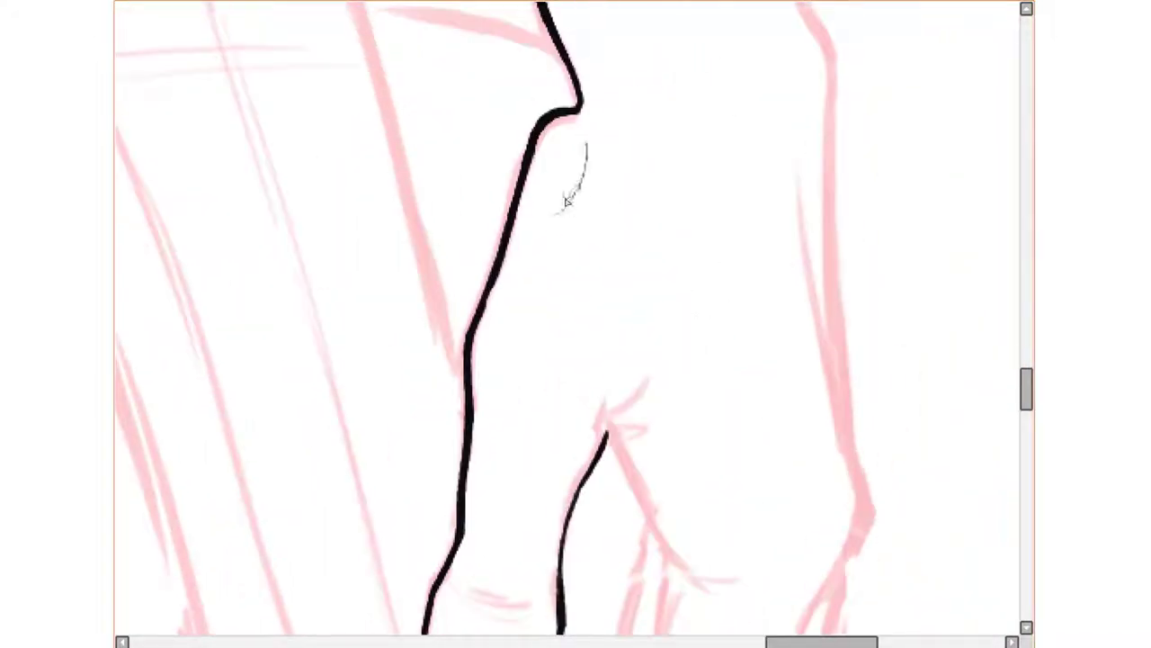
scroll(571, 184, down, 3)
Ink the curved finger outlines, fingertips and knuckle crease marks.
mouse_move(549, 123)
mouse_down()
mouse_move(517, 172)
mouse_move(629, 333)
mouse_up()
drag(552, 271, 529, 180)
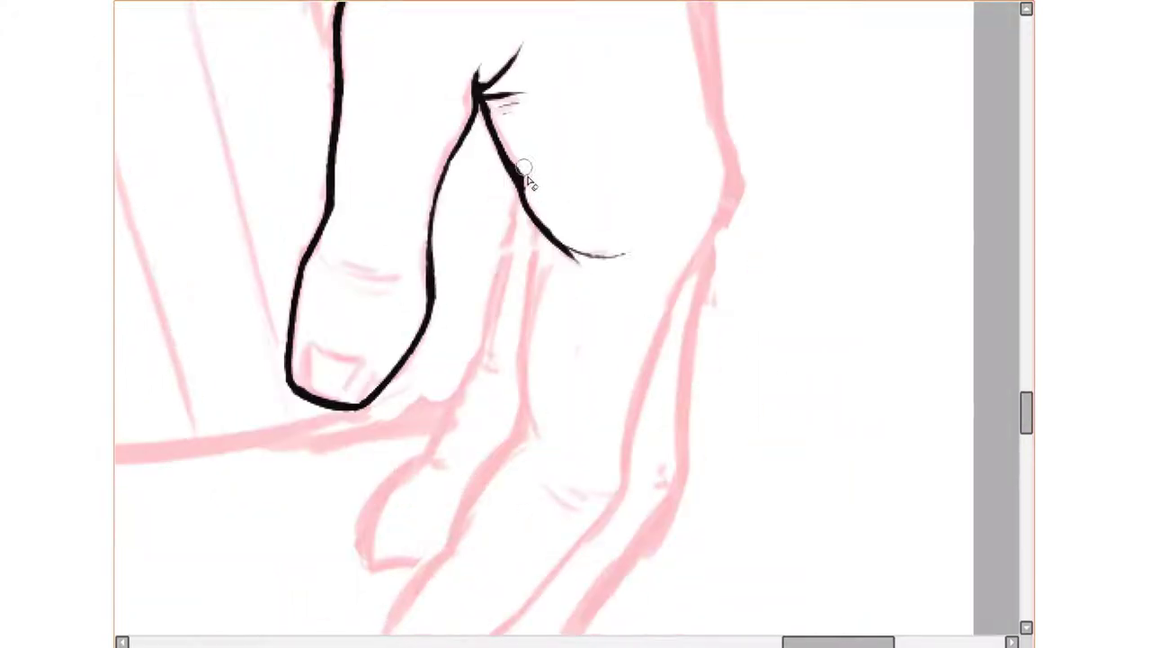
mouse_move(540, 275)
mouse_down()
mouse_move(541, 437)
mouse_move(557, 284)
mouse_up()
drag(422, 547, 537, 272)
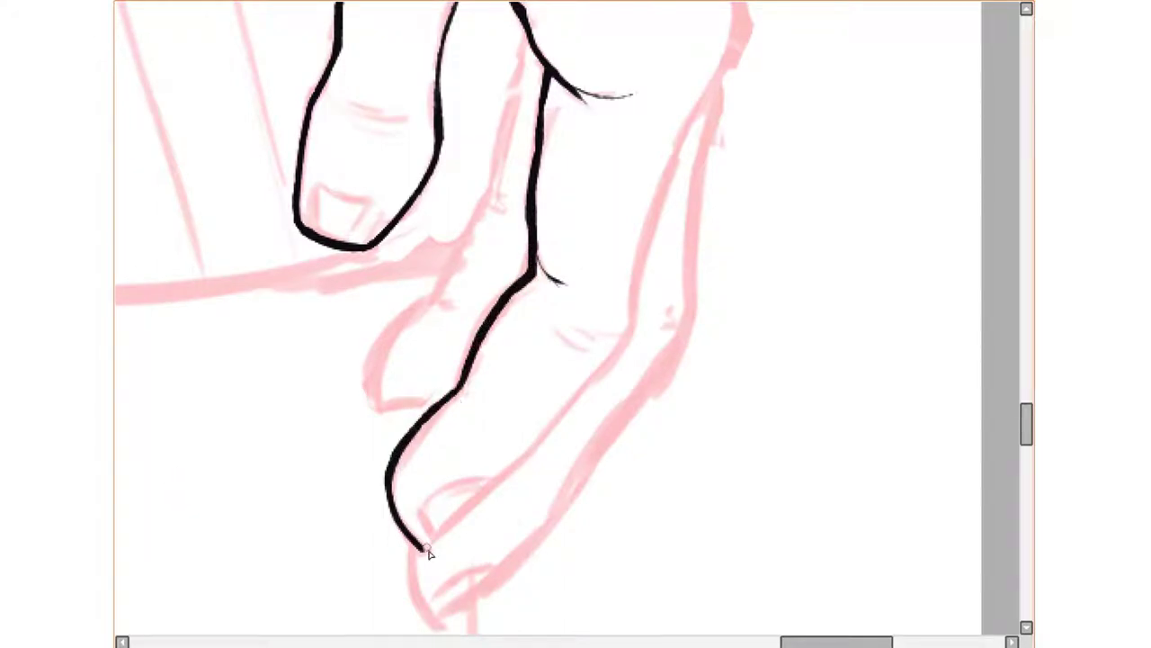
mouse_move(423, 547)
mouse_down()
mouse_move(592, 385)
mouse_move(713, 90)
mouse_up()
drag(567, 232, 604, 249)
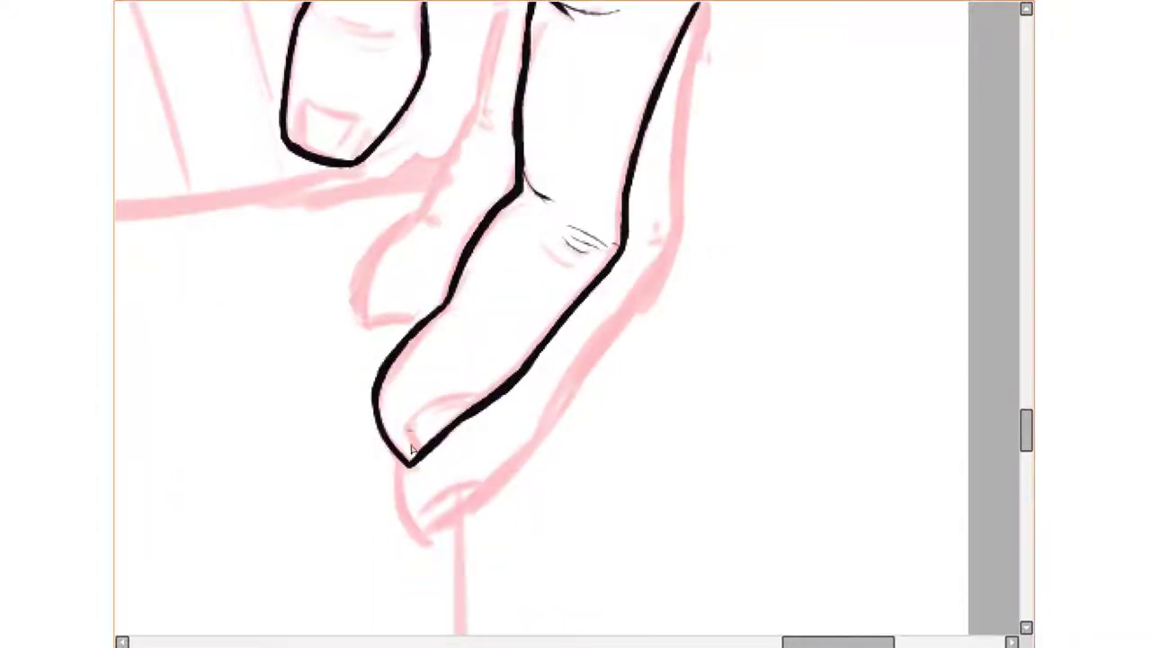
drag(362, 322, 481, 121)
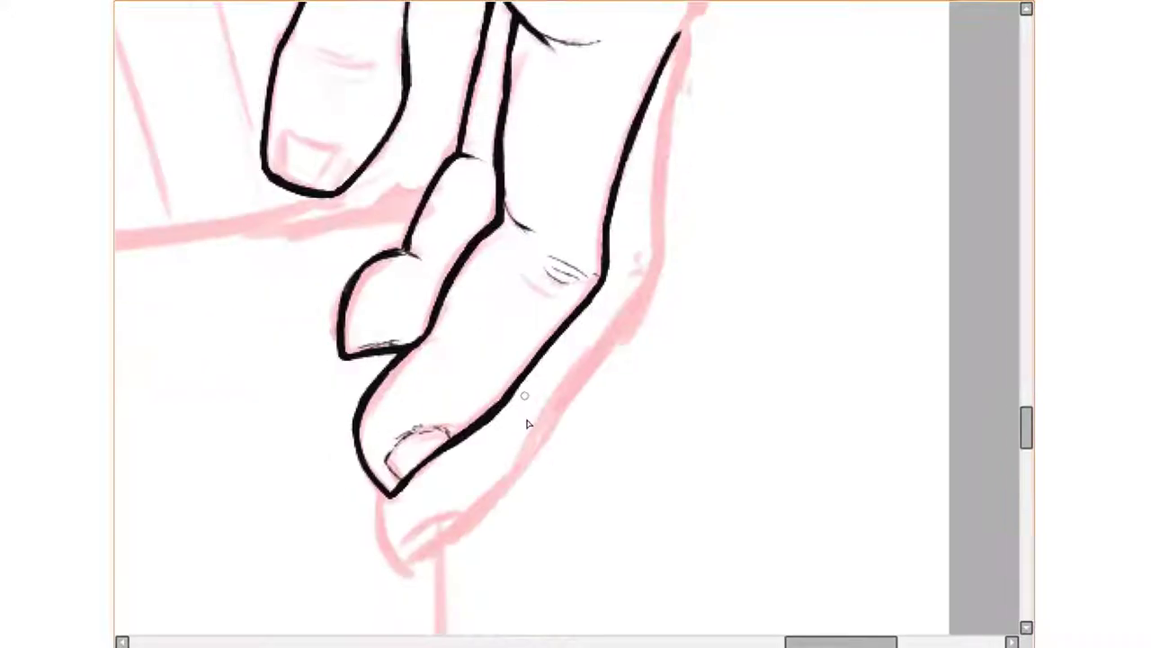
mouse_move(367, 367)
mouse_down()
mouse_move(439, 406)
mouse_move(635, 164)
mouse_up()
drag(381, 422, 450, 382)
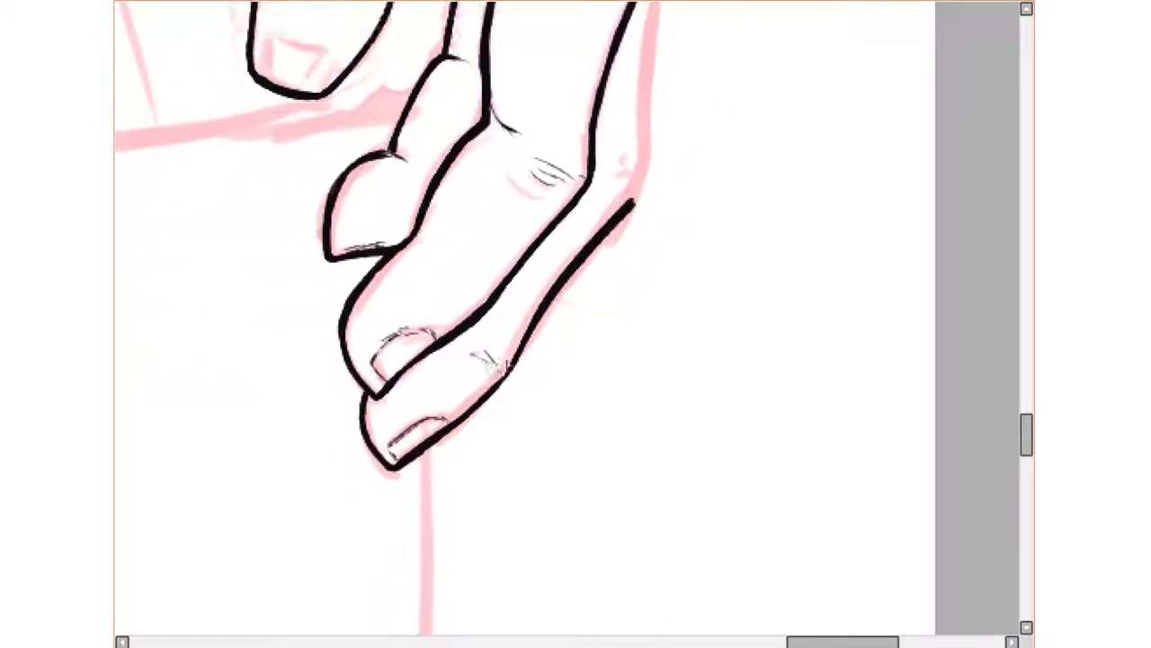
drag(589, 370, 628, 191)
With the view mirrored, ink the left finger edges, an inner hand line and the hand's top edge.
key(h)
drag(500, 122, 522, 270)
drag(508, 189, 526, 324)
drag(504, 252, 544, 400)
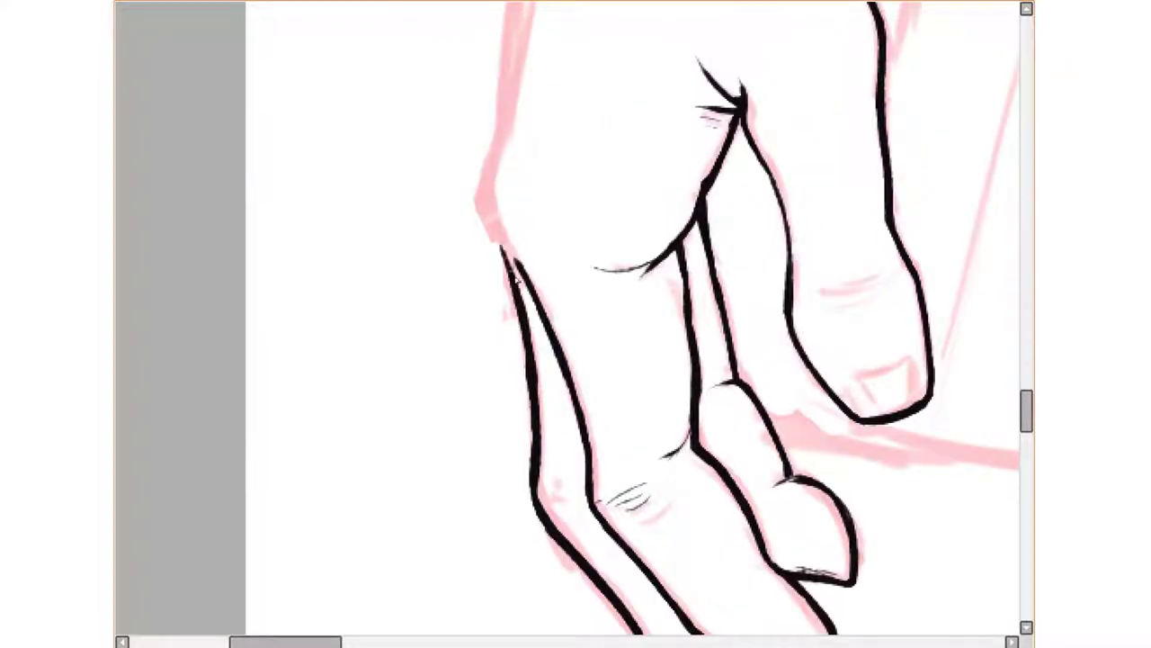
drag(499, 143, 526, 292)
drag(493, 122, 517, 266)
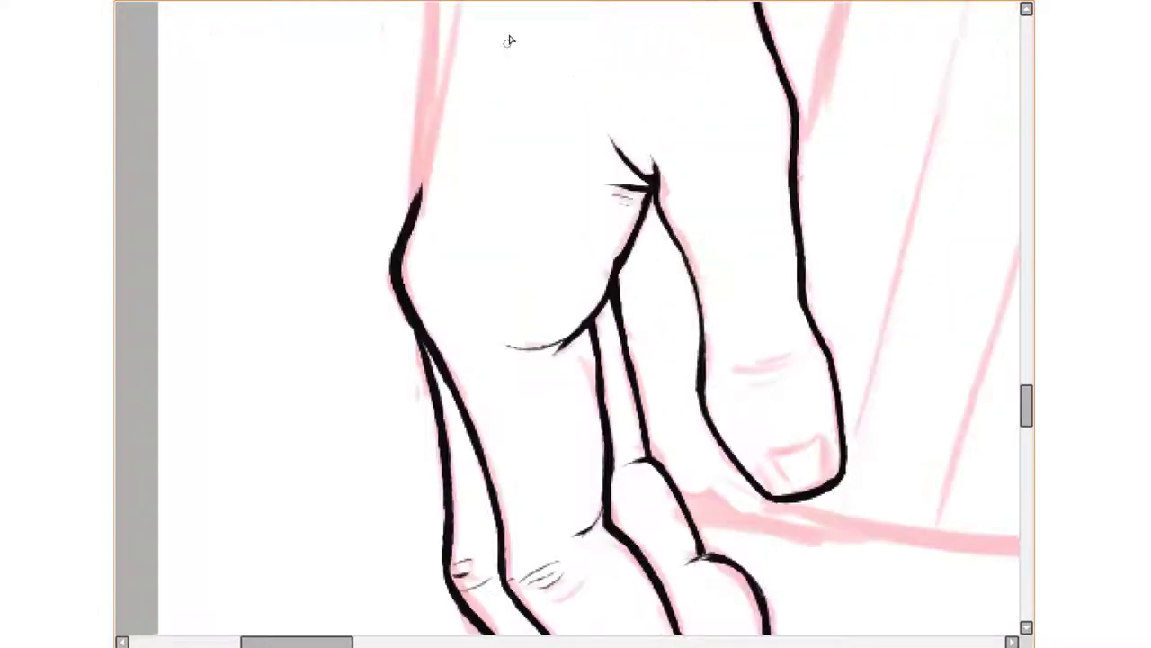
drag(613, 214, 450, 393)
mouse_move(399, 438)
mouse_down()
mouse_move(624, 137)
mouse_move(787, 13)
mouse_up()
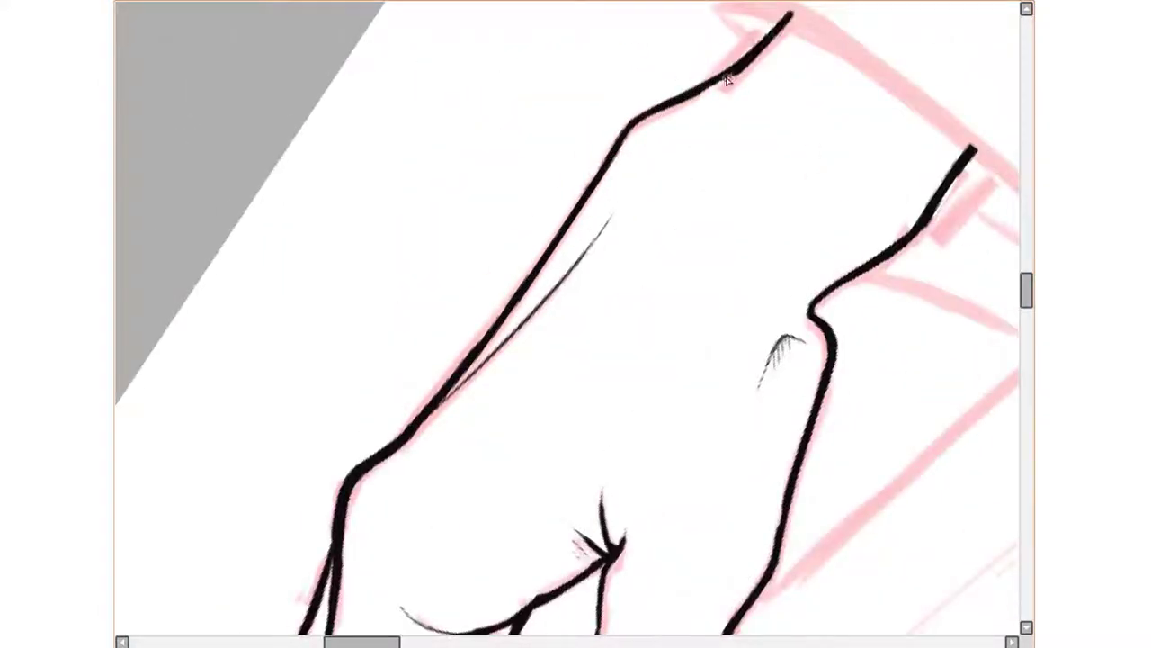
drag(645, 122, 765, 49)
mouse_move(734, 119)
mouse_down()
mouse_move(629, 252)
mouse_move(697, 428)
mouse_move(673, 268)
mouse_up()
Return the view upright and move it up to the wrist and sleeve area.
key(Home)
drag(686, 373, 634, 284)
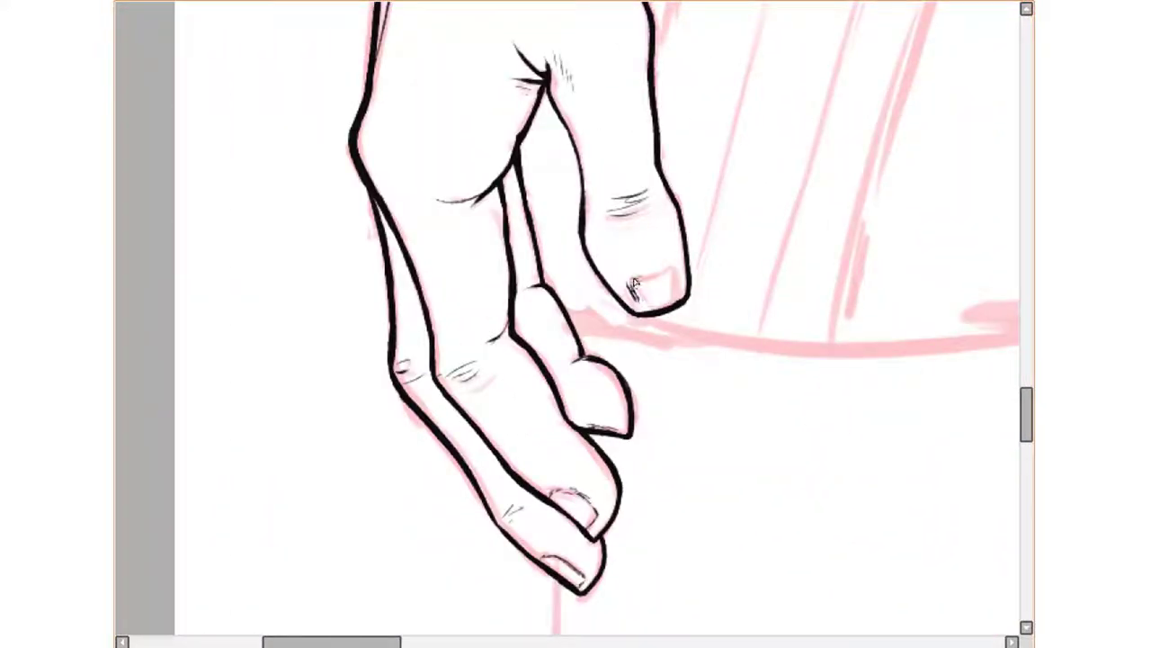
drag(575, 493, 603, 601)
drag(449, 270, 441, 495)
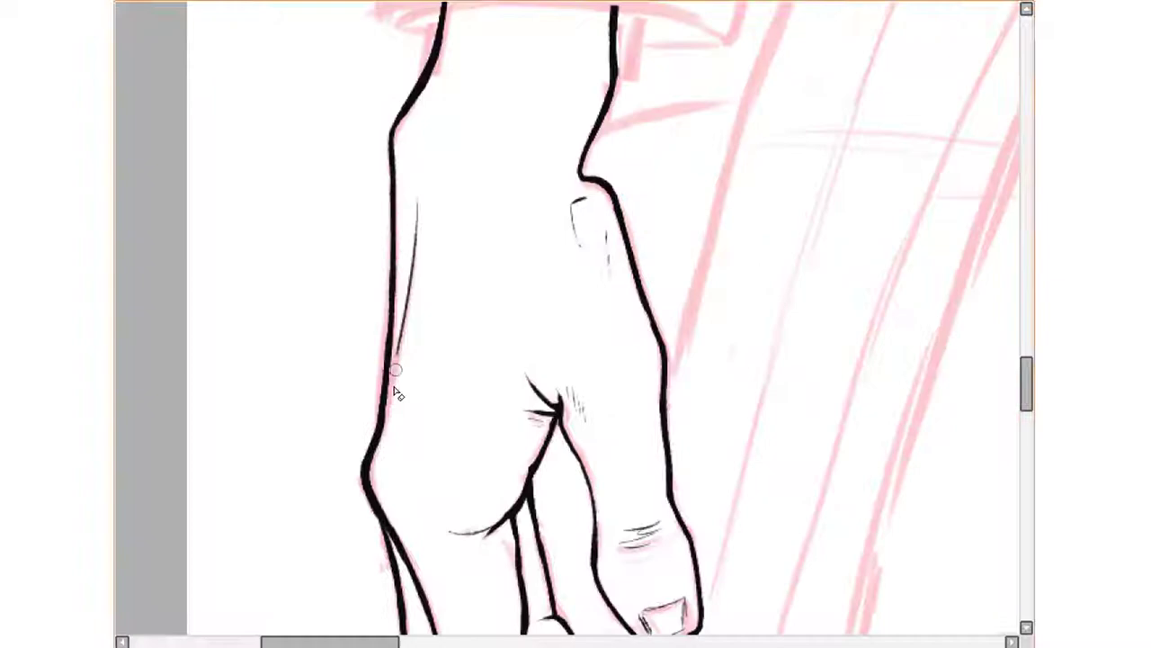
drag(432, 207, 428, 424)
scroll(587, 491, down, 5)
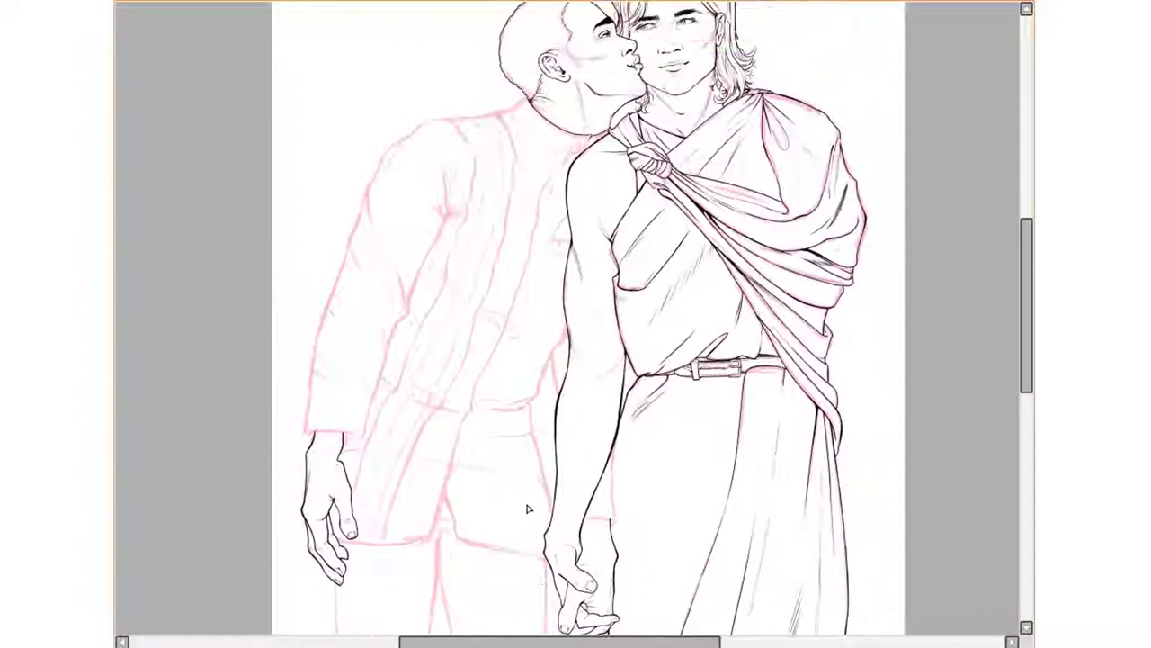
Ink the cuff edge and the long contour running up the sleeve.
scroll(383, 420, up, 5)
scroll(488, 342, up, 3)
drag(290, 524, 535, 312)
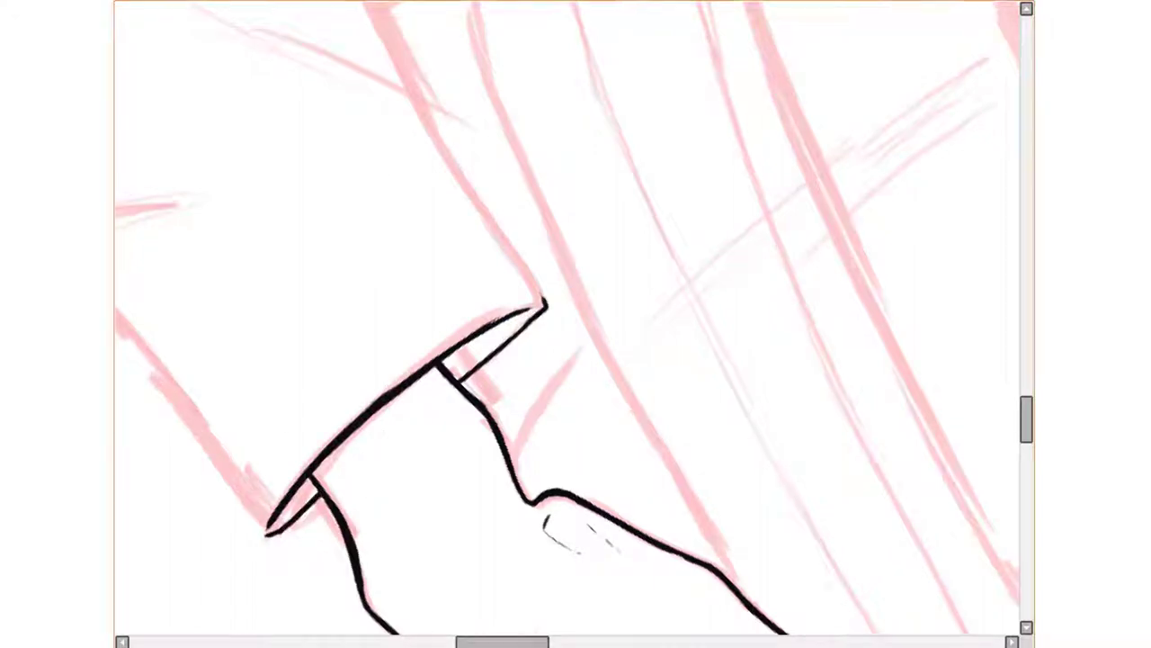
key(End)
key(End)
key(End)
key(Delete)
key(Delete)
key(Delete)
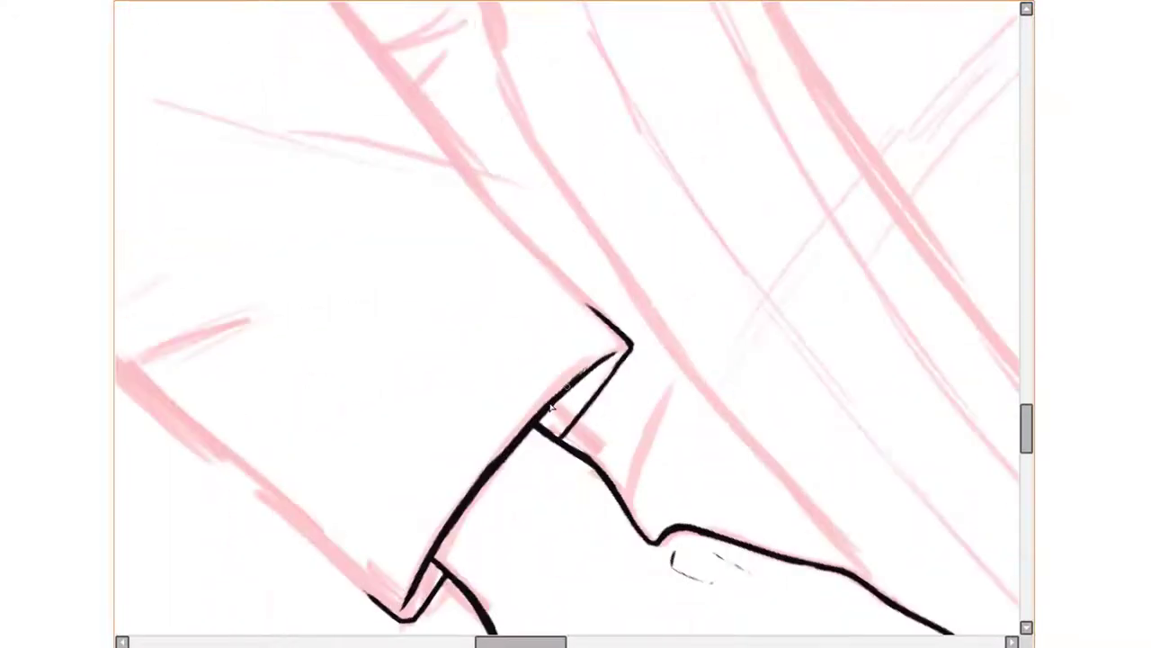
mouse_move(578, 375)
mouse_down()
mouse_move(506, 432)
mouse_move(724, 210)
mouse_move(653, 444)
mouse_move(778, 185)
mouse_up()
mouse_move(778, 184)
mouse_down()
mouse_move(679, 220)
mouse_move(859, 99)
mouse_up()
drag(859, 99, 616, 207)
drag(611, 76, 632, 192)
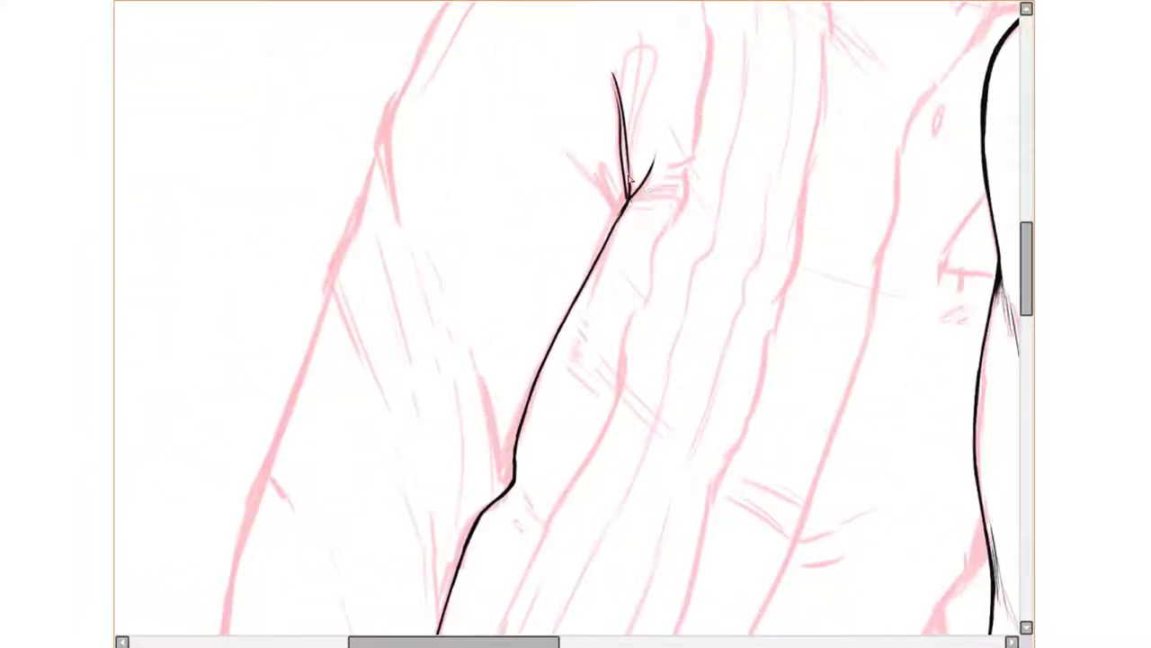
Trace the sleeve's outer line and add thin strokes at the fold.
scroll(646, 212, up, 3)
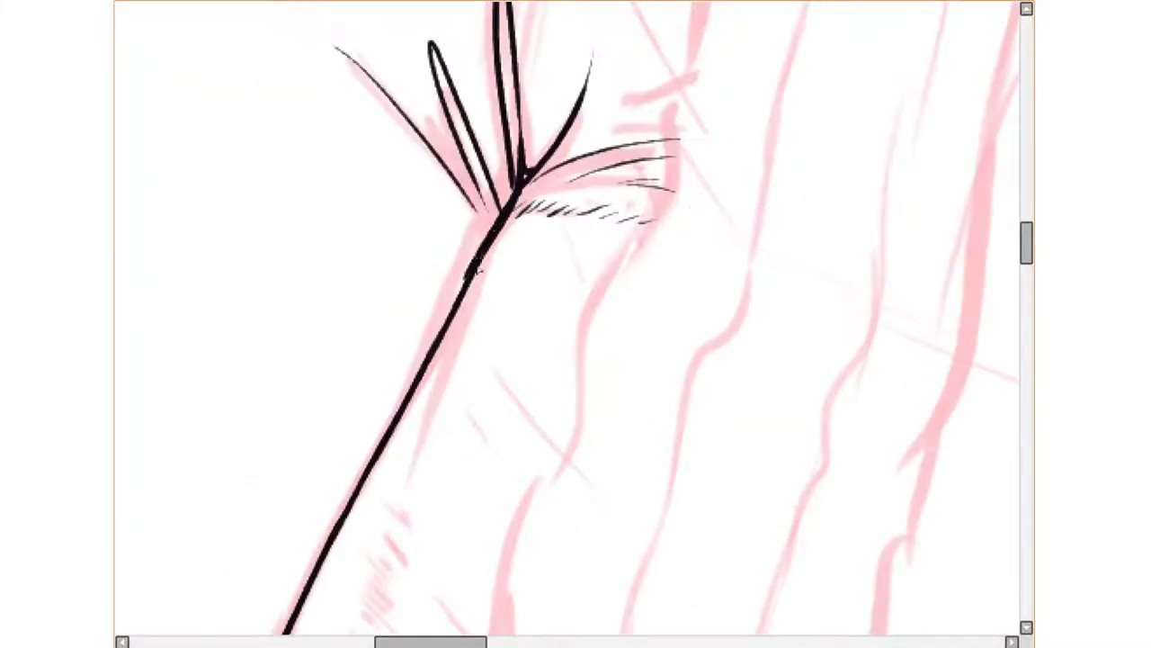
scroll(495, 232, down, 3)
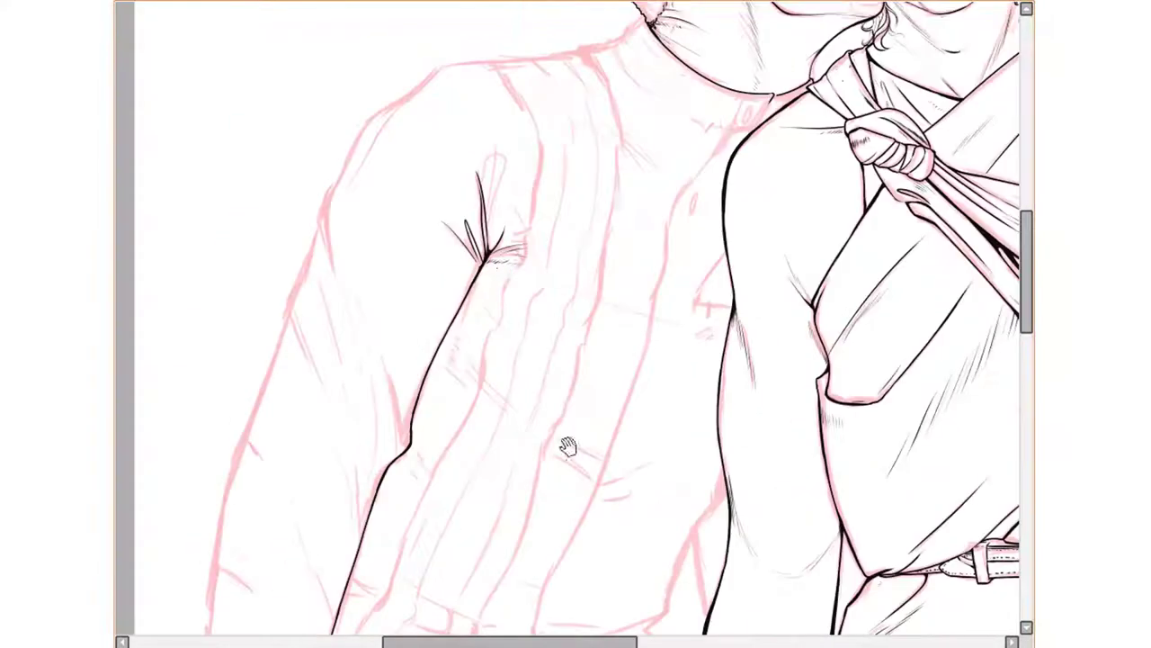
scroll(568, 450, up, 1)
scroll(467, 387, up, 2)
drag(444, 445, 668, 108)
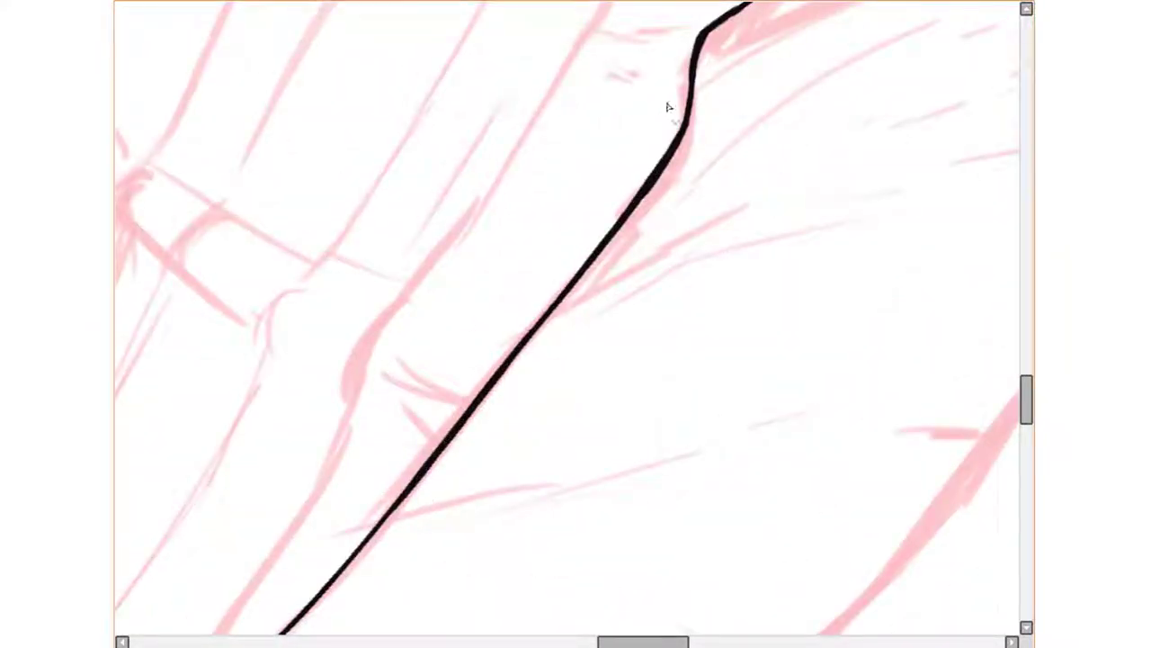
scroll(465, 311, down, 2)
mouse_move(463, 317)
mouse_down()
mouse_move(498, 183)
mouse_move(502, 193)
mouse_up()
Hatch shading lines into the sleeve fold and add a stroke near the sleeve edge.
scroll(527, 196, down, 2)
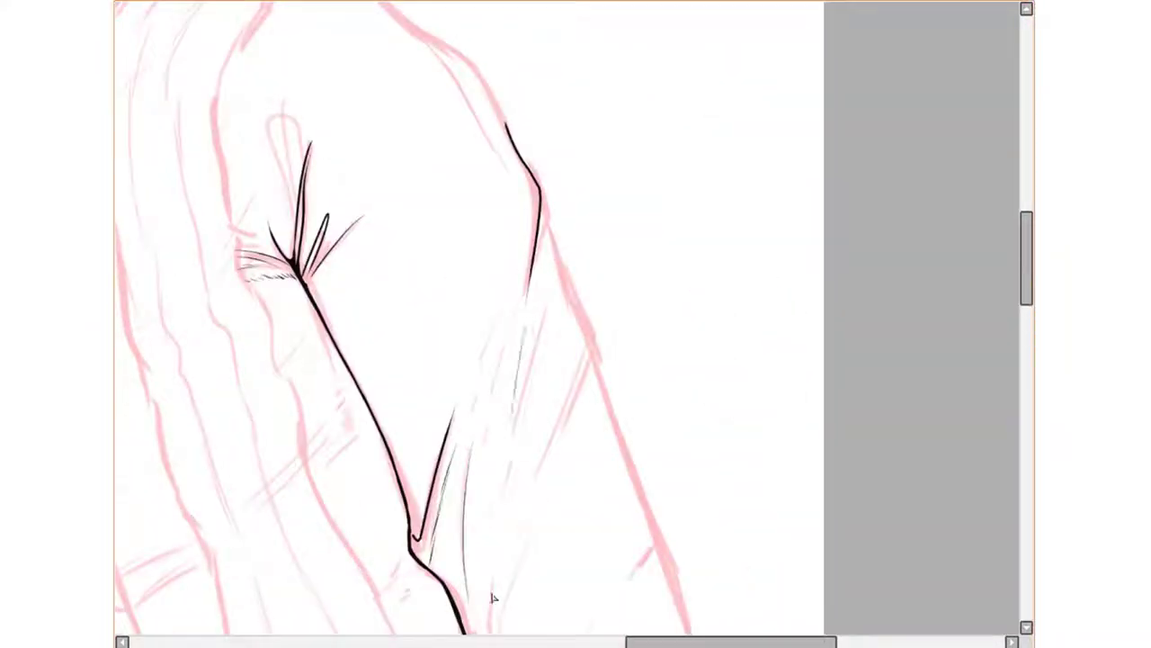
drag(504, 482, 540, 310)
scroll(522, 437, up, 1)
mouse_move(495, 558)
mouse_down()
mouse_move(517, 437)
mouse_move(486, 450)
mouse_up()
scroll(504, 450, up, 1)
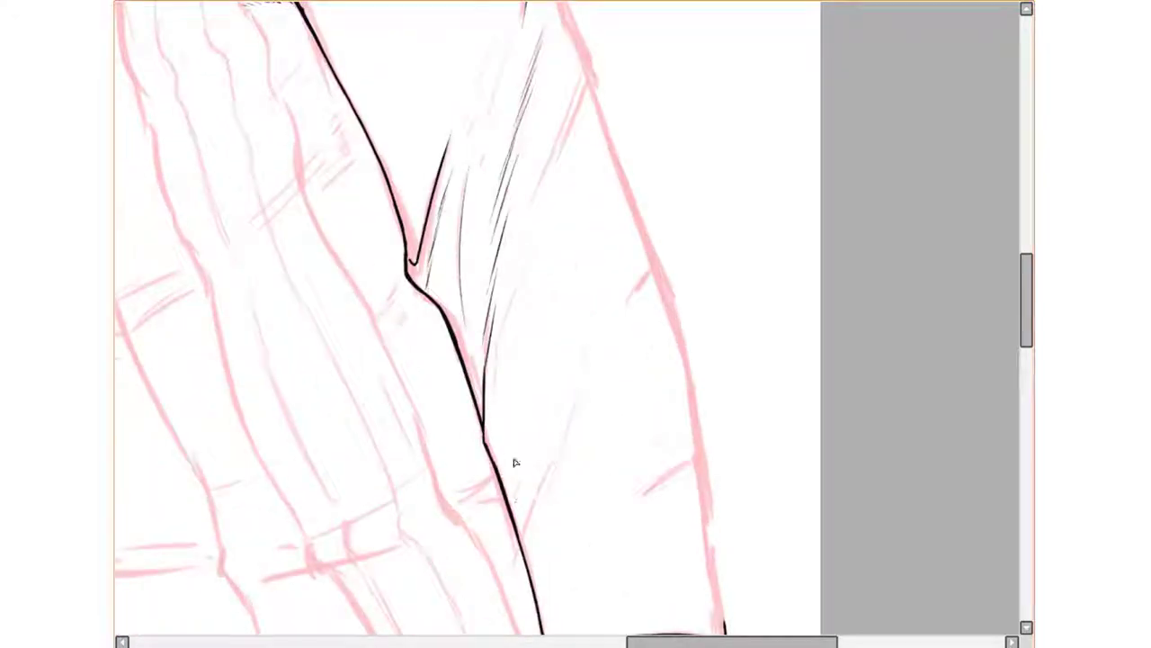
scroll(516, 462, down, 2)
drag(532, 185, 540, 239)
scroll(569, 294, up, 2)
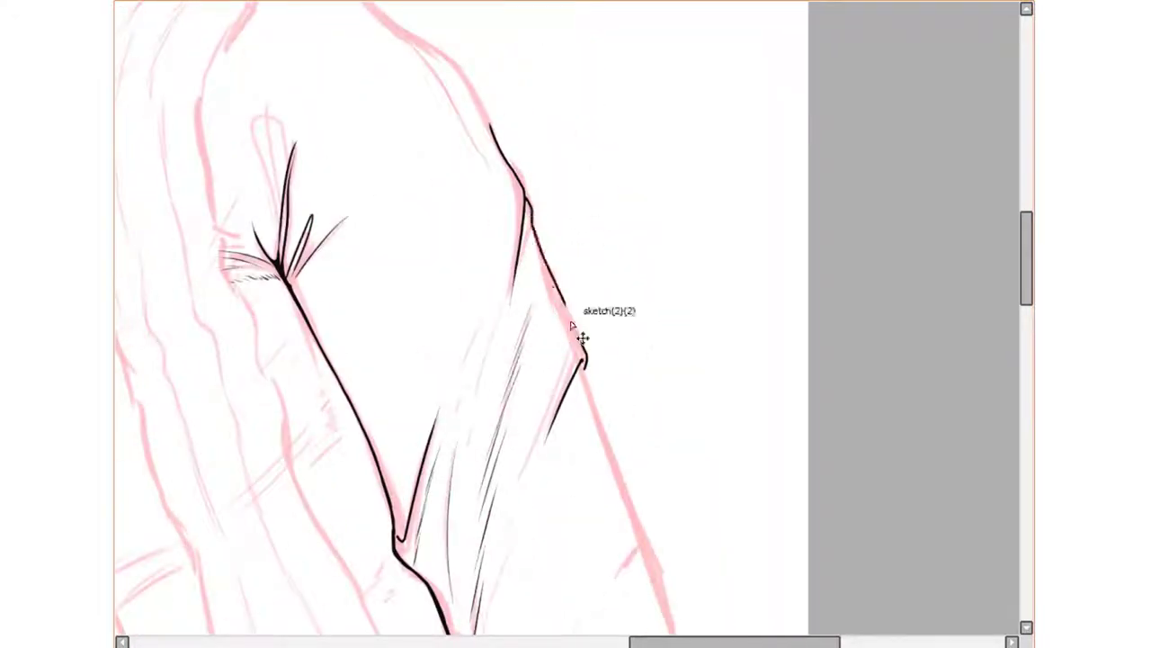
On the mirrored view, ink the sleeve's upper contour, then flip the view back.
key(h)
scroll(557, 324, down, 2)
drag(387, 427, 490, 243)
mouse_move(464, 292)
mouse_down()
mouse_move(592, 106)
mouse_move(574, 147)
mouse_up()
scroll(594, 153, up, 2)
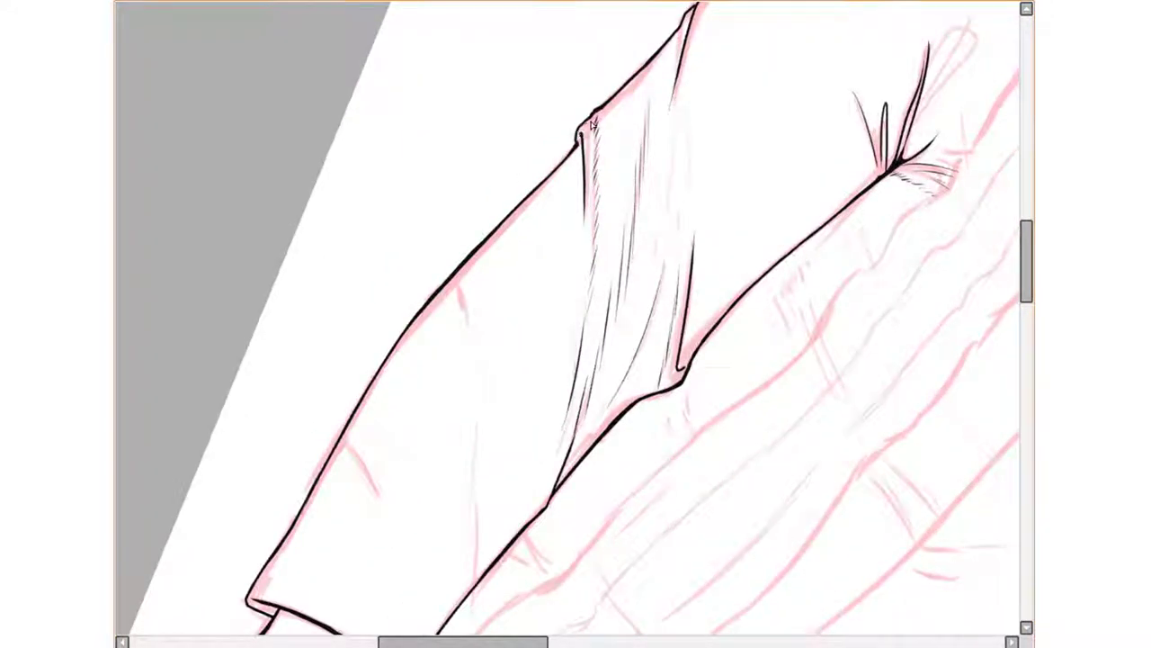
scroll(524, 494, up, 3)
drag(423, 486, 457, 522)
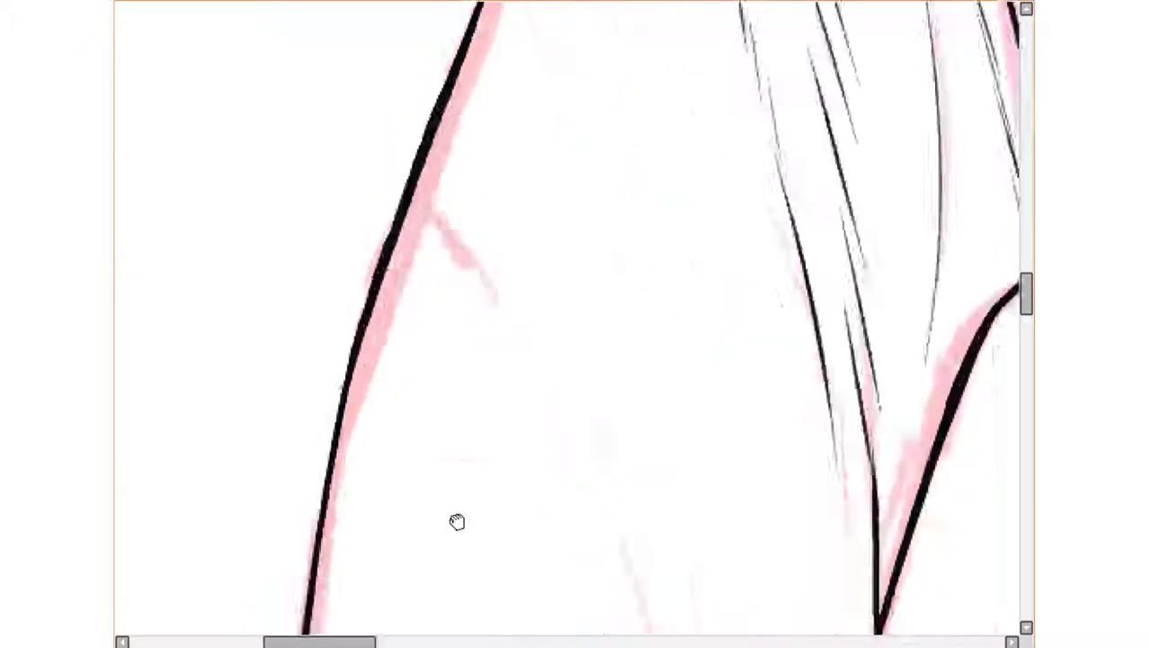
scroll(457, 521, down, 2)
scroll(514, 198, down, 1)
scroll(620, 250, up, 3)
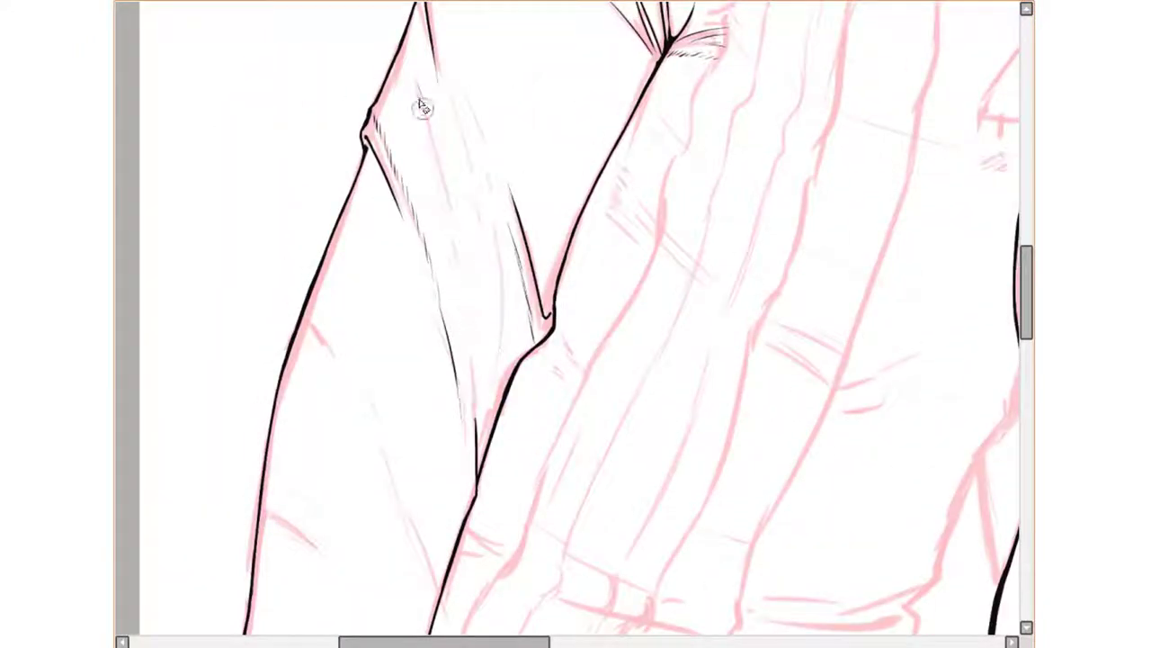
key(h)
Ink a long sleeve line, undo the unsatisfying fold line and redraw it.
drag(657, 428, 726, 47)
scroll(711, 152, up, 2)
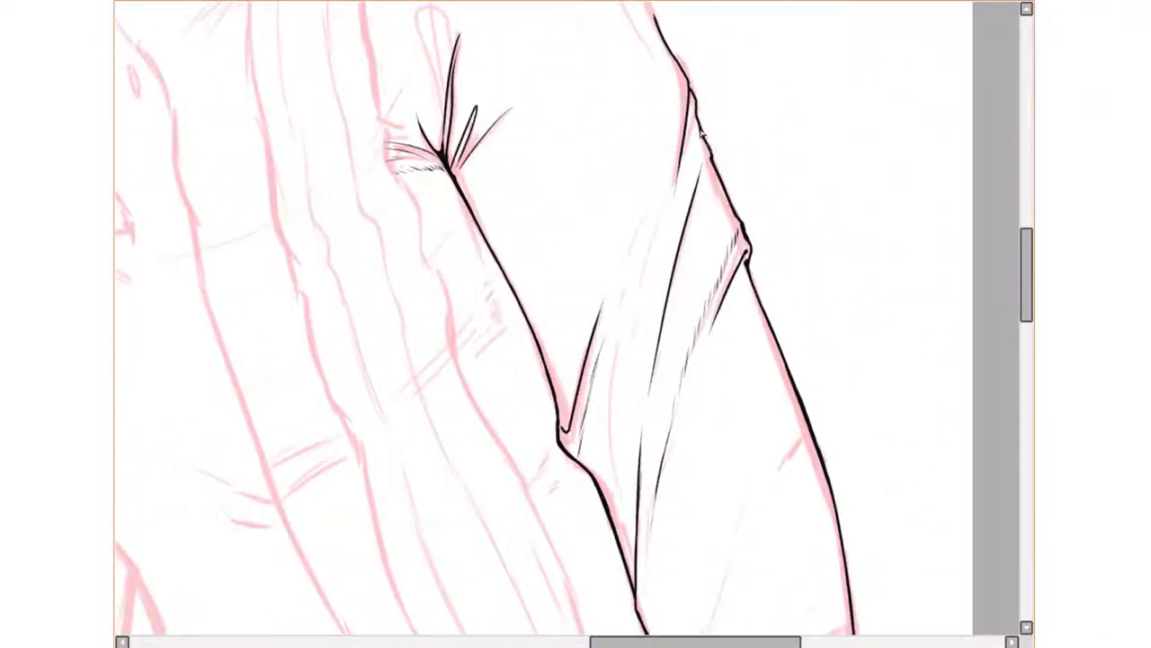
scroll(693, 148, right, 1)
key(ctrl+z)
drag(683, 218, 642, 385)
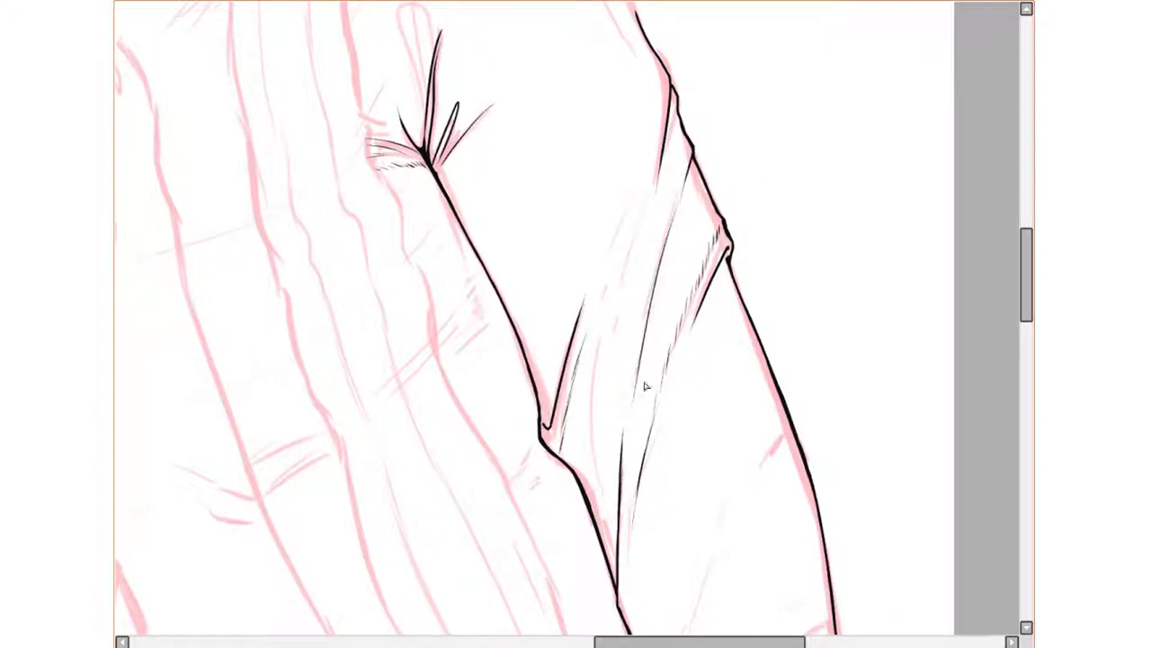
Mirror the view and ink the shoulder contour upward.
scroll(573, 78, up, 3)
key(h)
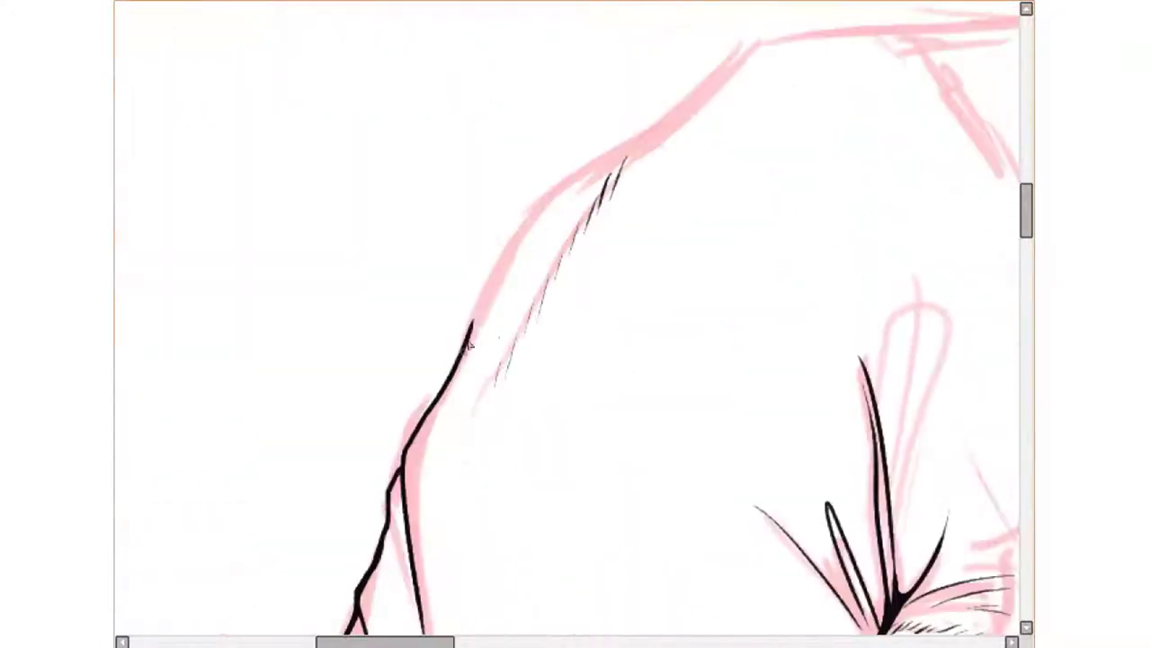
mouse_move(463, 351)
mouse_down()
mouse_move(598, 171)
mouse_move(665, 118)
mouse_up()
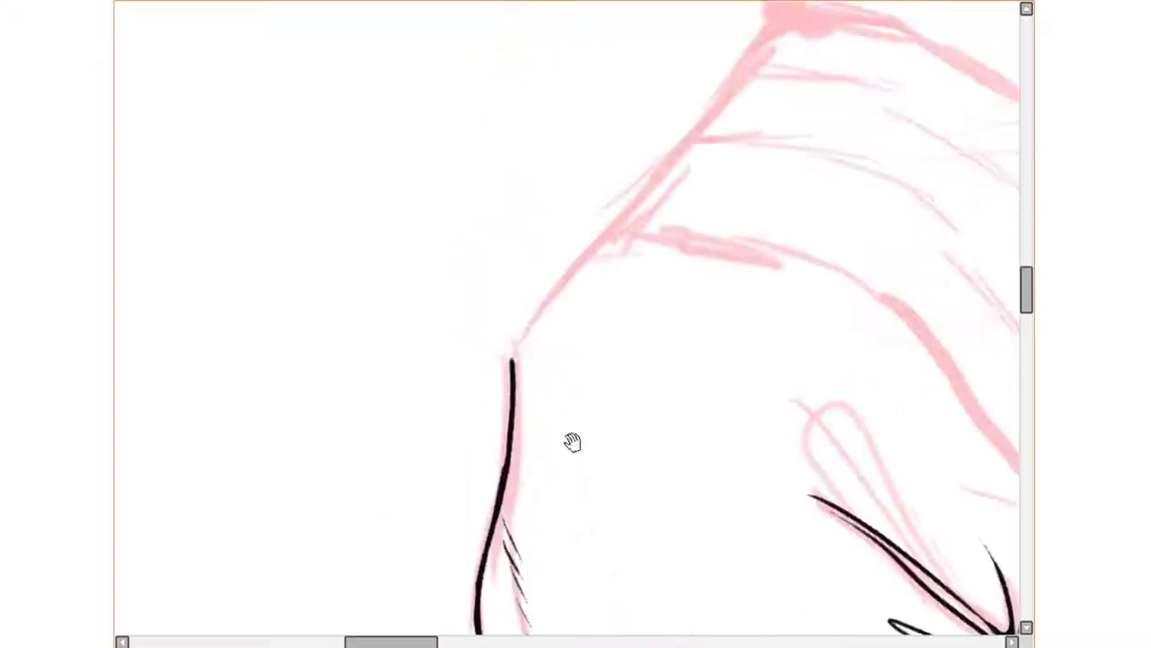
drag(517, 335, 711, 114)
Ink the collar's bottom edge, a dashed stitch line, and the buckle tab with its oval hole.
scroll(551, 306, up, 3)
drag(581, 296, 647, 200)
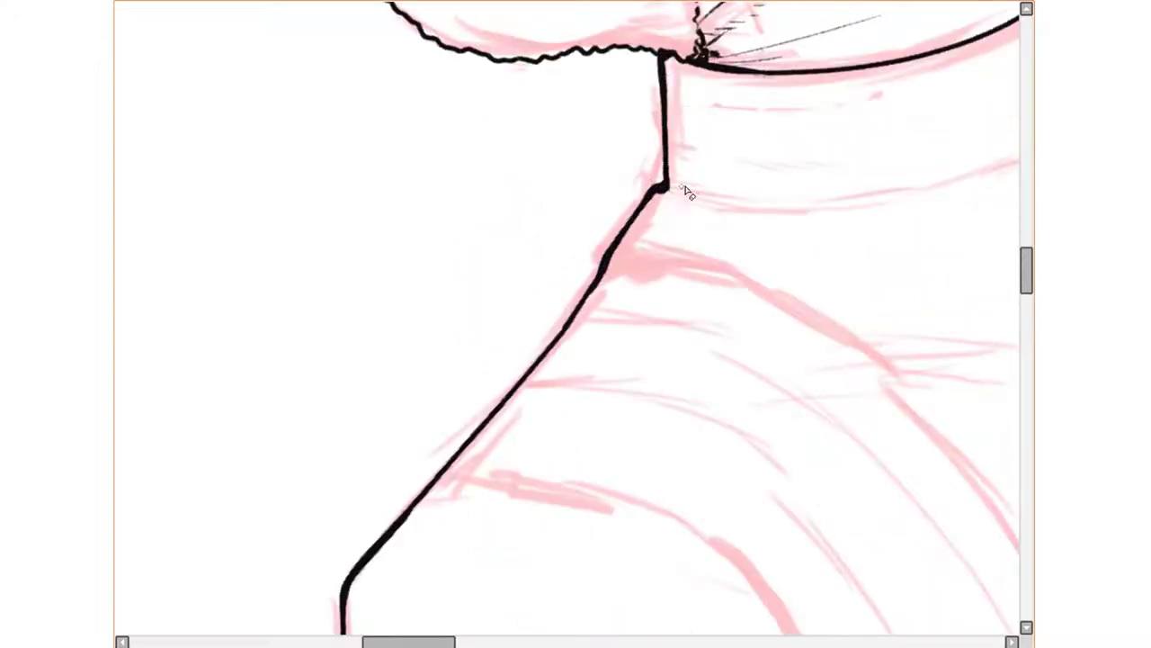
scroll(621, 235, up, 3)
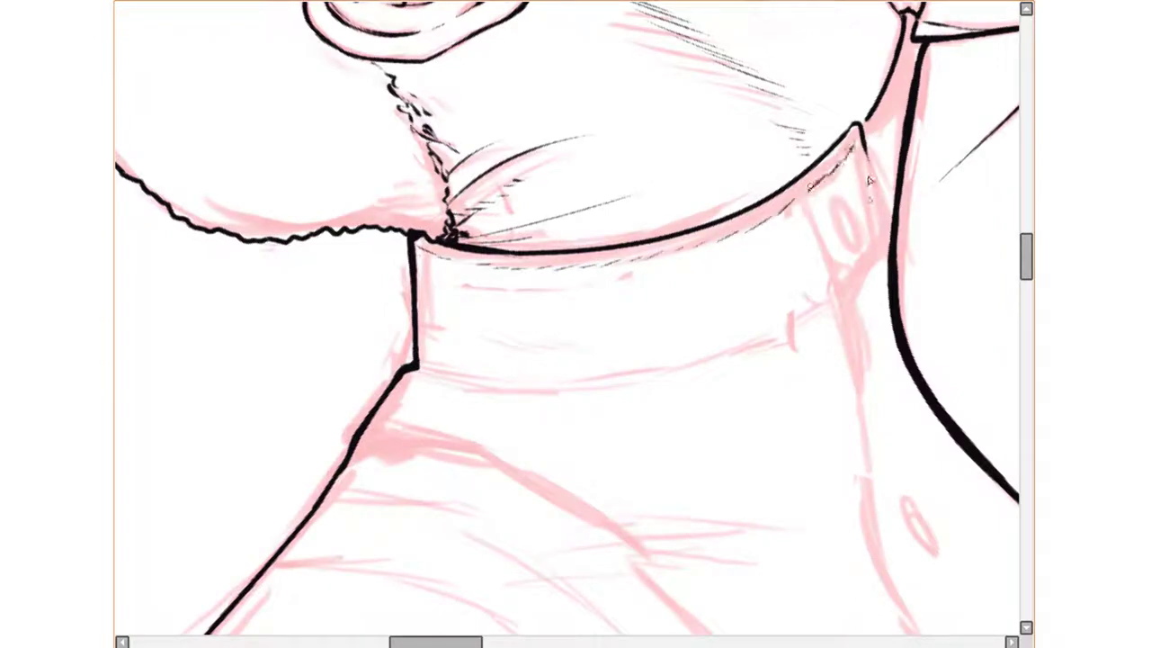
drag(406, 363, 823, 288)
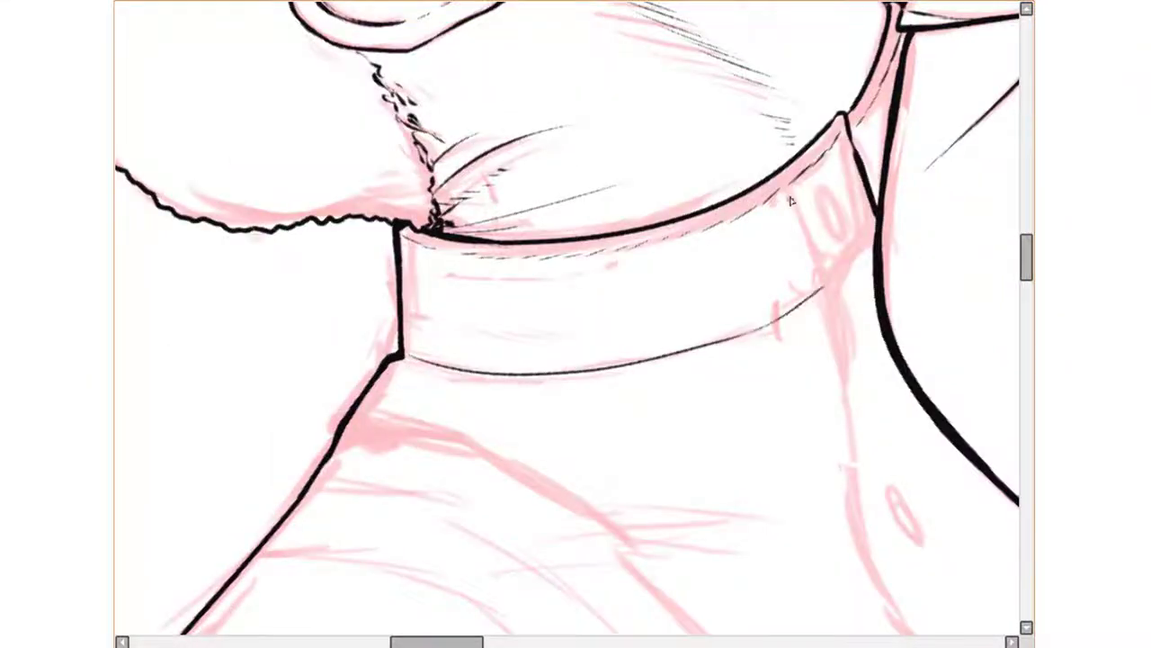
drag(410, 355, 552, 365)
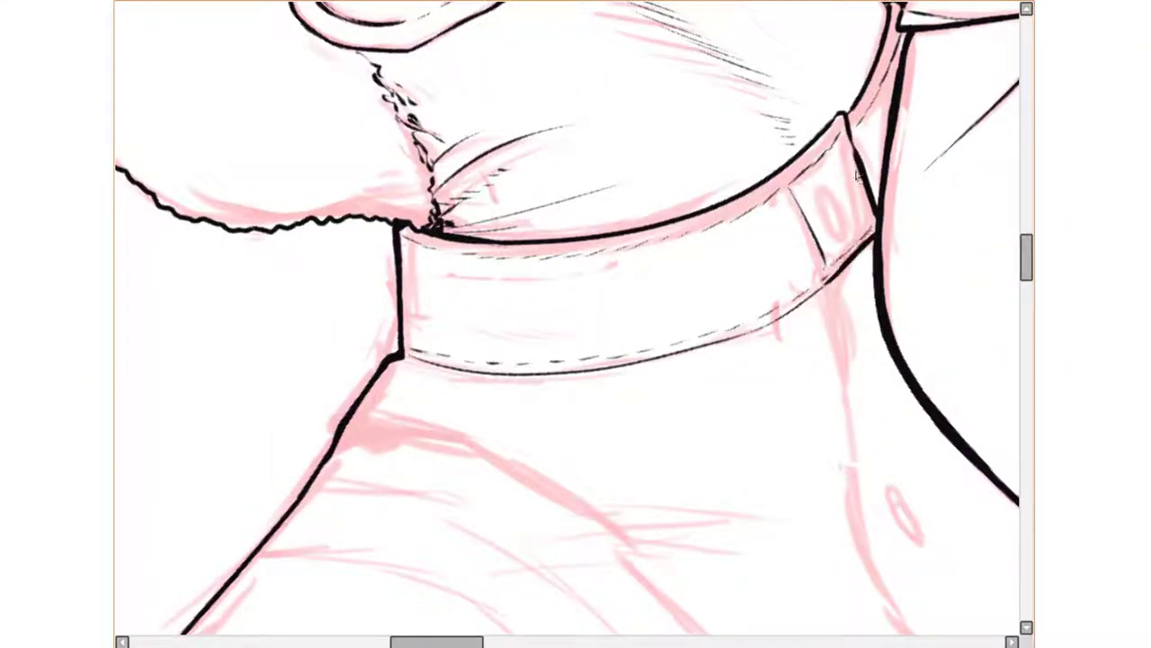
mouse_move(857, 176)
mouse_down()
mouse_move(863, 201)
mouse_move(816, 198)
mouse_up()
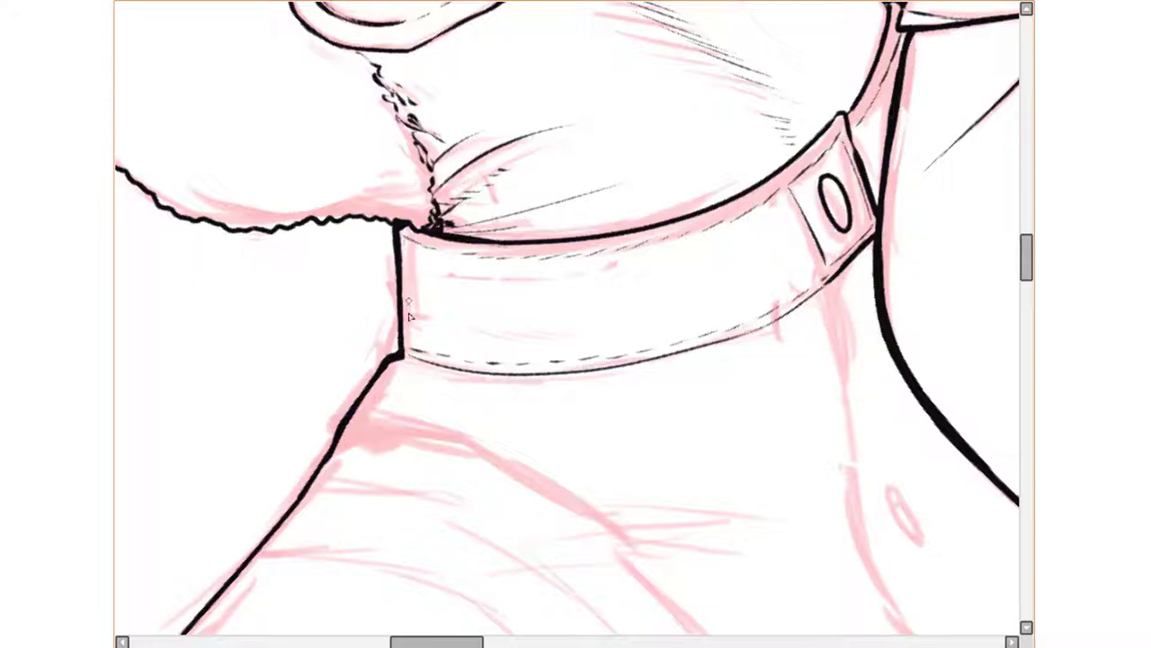
key(End)
key(End)
key(End)
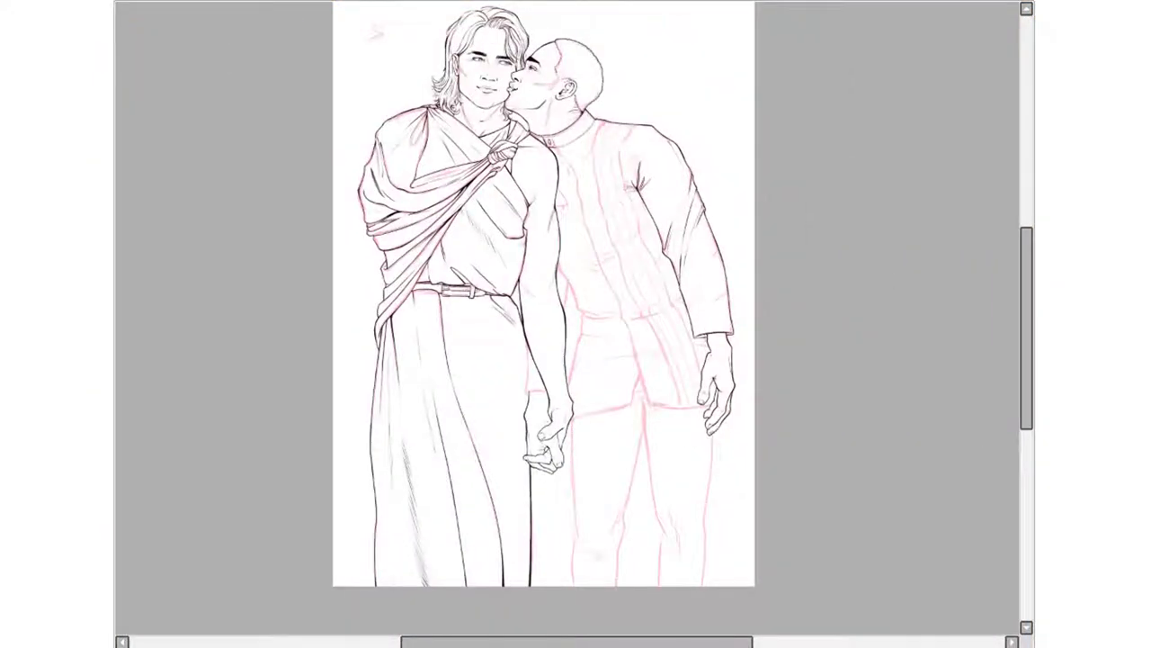
Ink a line from the cuff corner up the arm, then mirror the view to check it.
drag(698, 332, 739, 438)
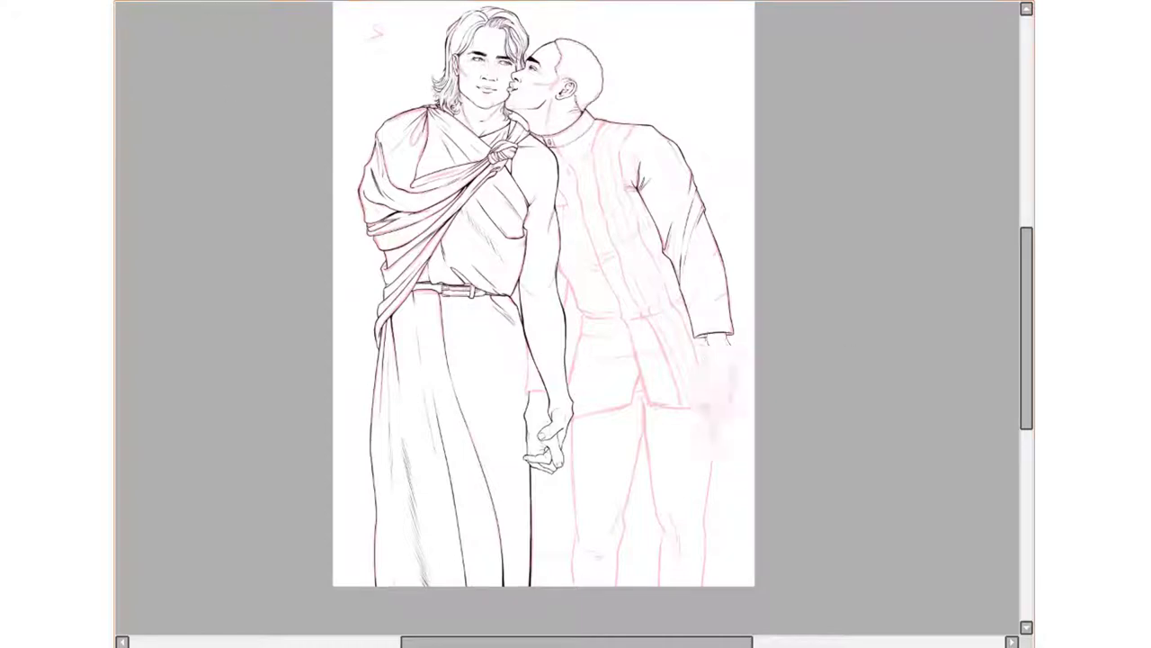
scroll(711, 321, up, 3)
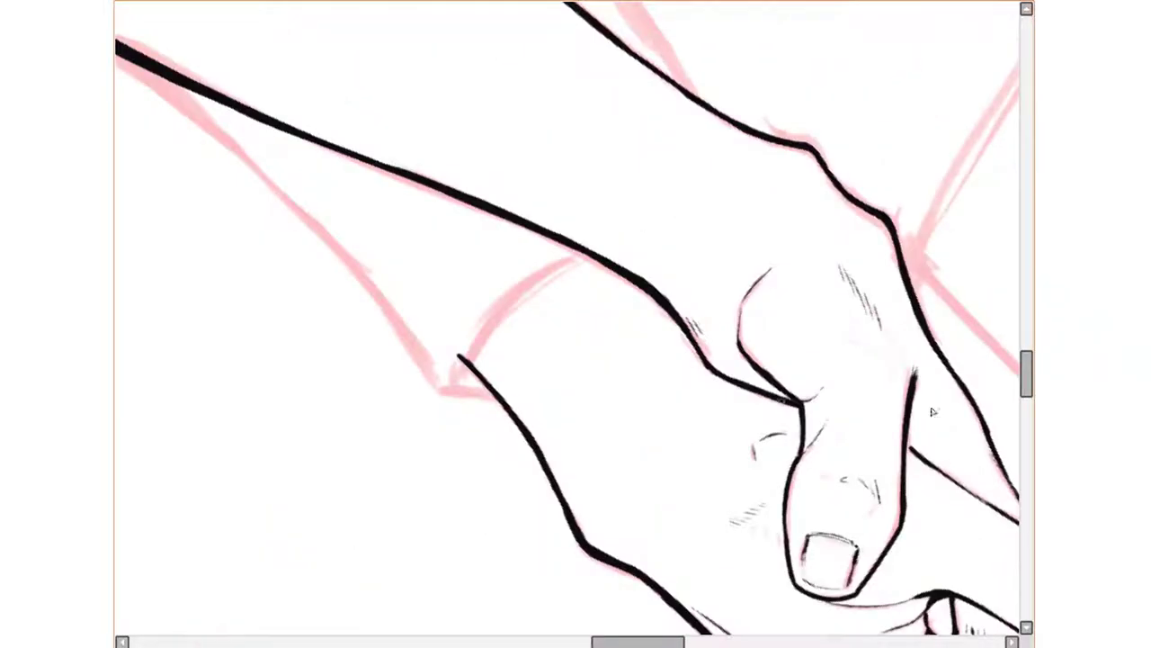
drag(460, 378, 587, 256)
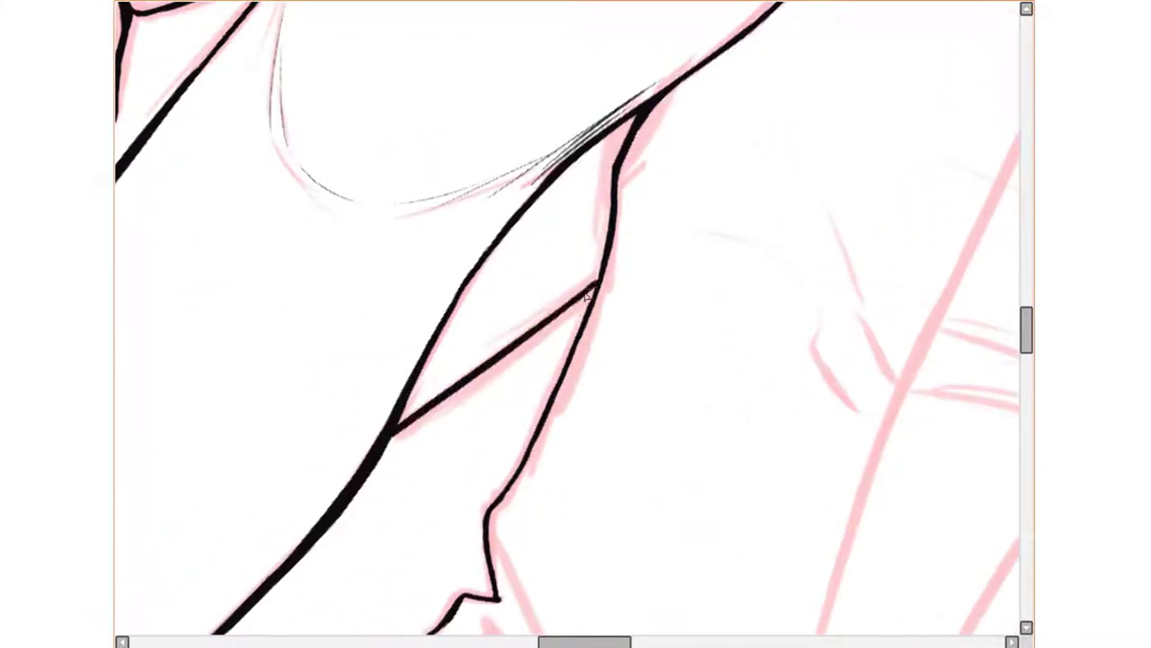
scroll(702, 183, down, 5)
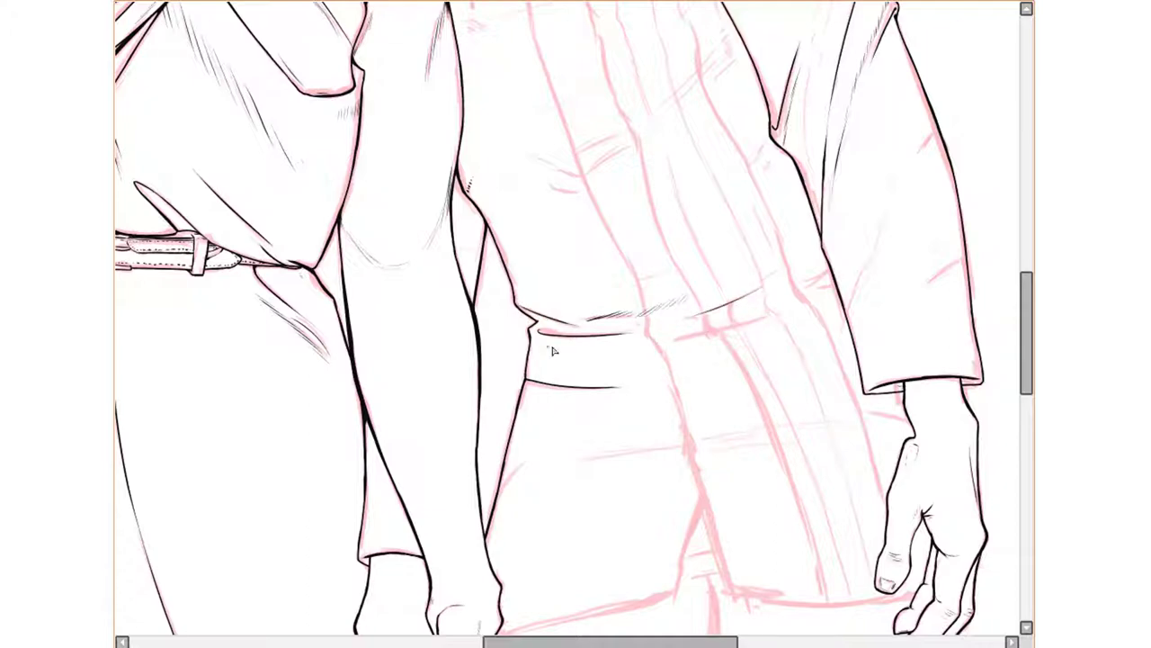
key(h)
scroll(302, 358, up, 5)
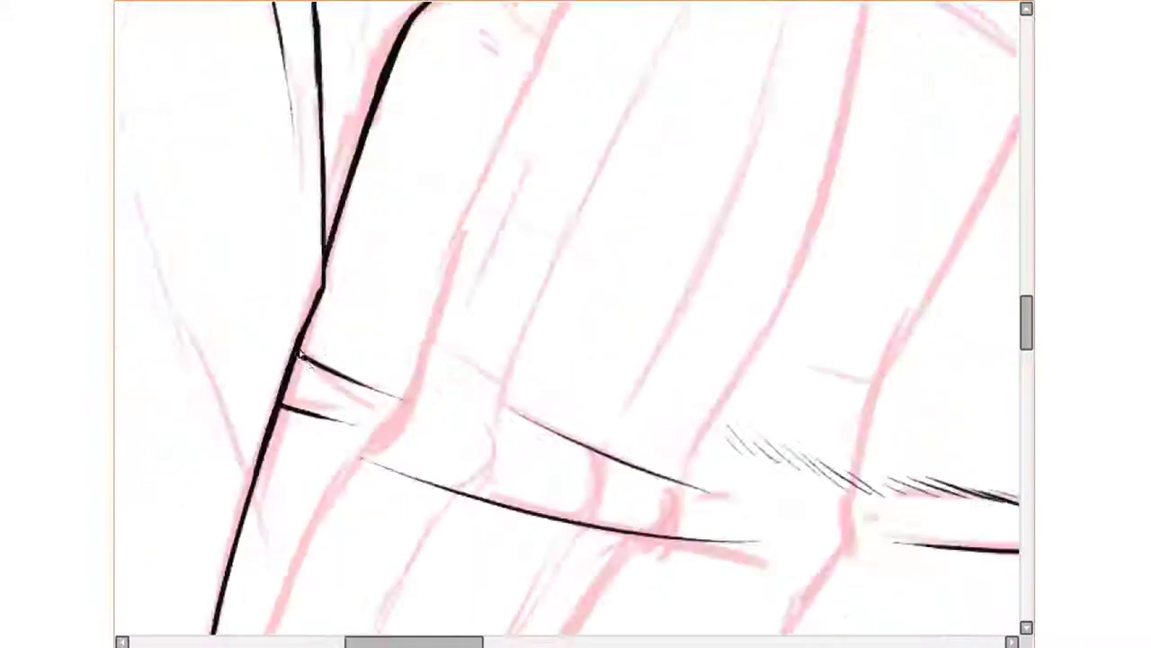
scroll(302, 358, down, 5)
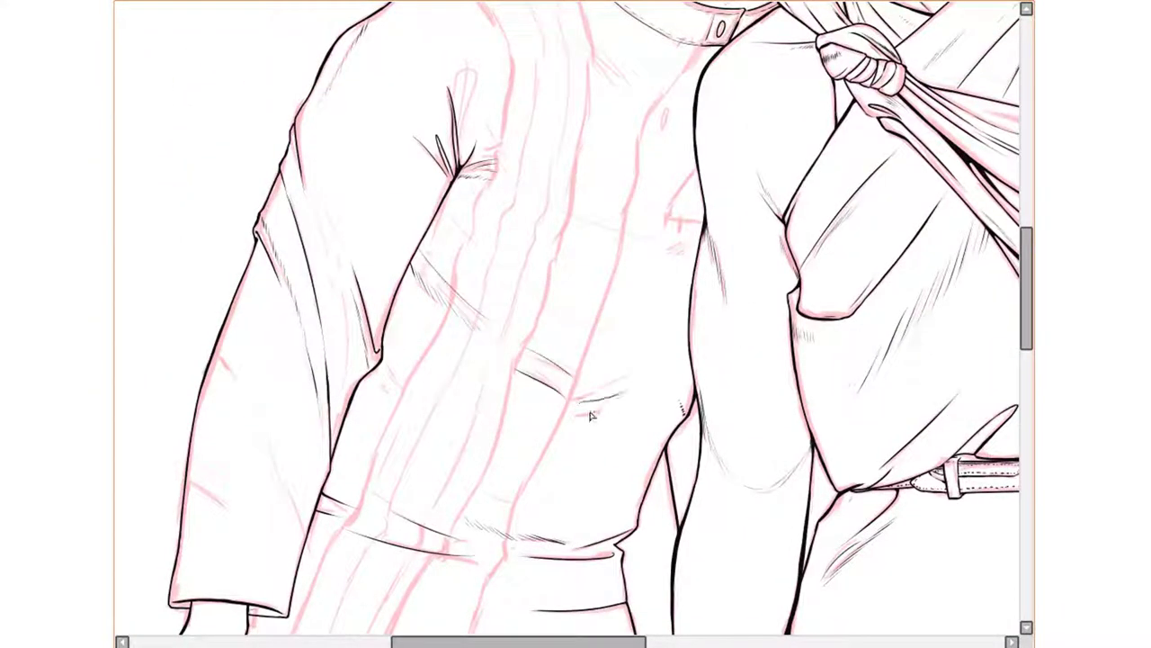
Trace the cuff edge along the sketch and mirror the canvas again to check proportions.
drag(514, 182, 519, 241)
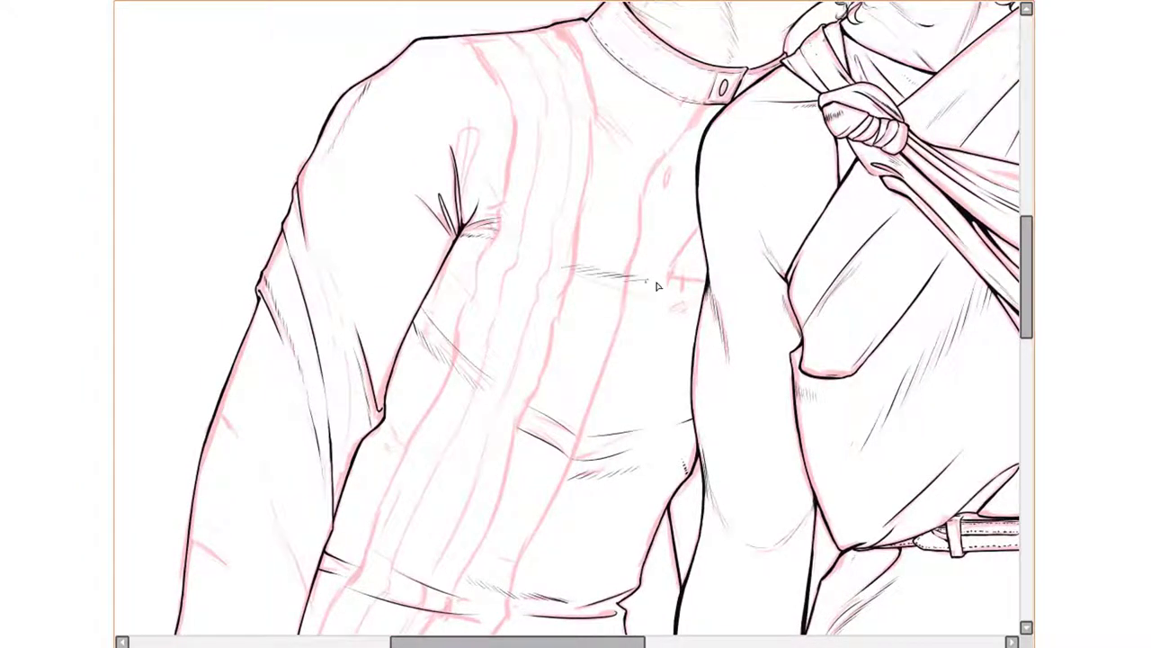
drag(592, 117, 619, 200)
scroll(501, 351, down, 4)
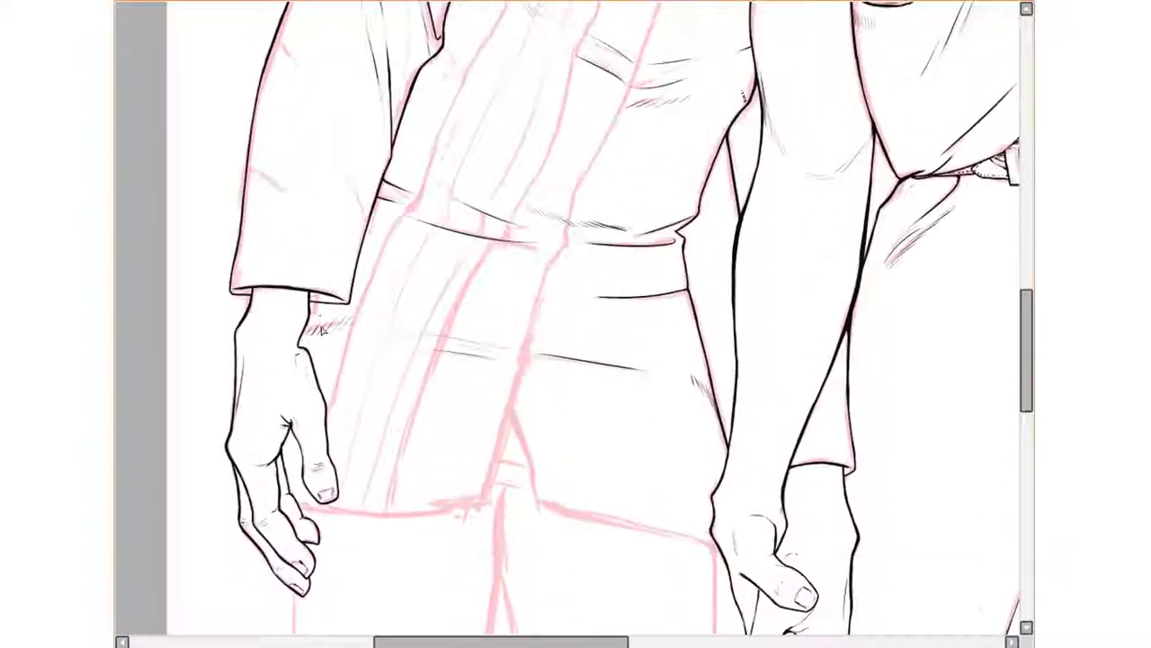
scroll(315, 303, up, 2)
drag(316, 277, 270, 409)
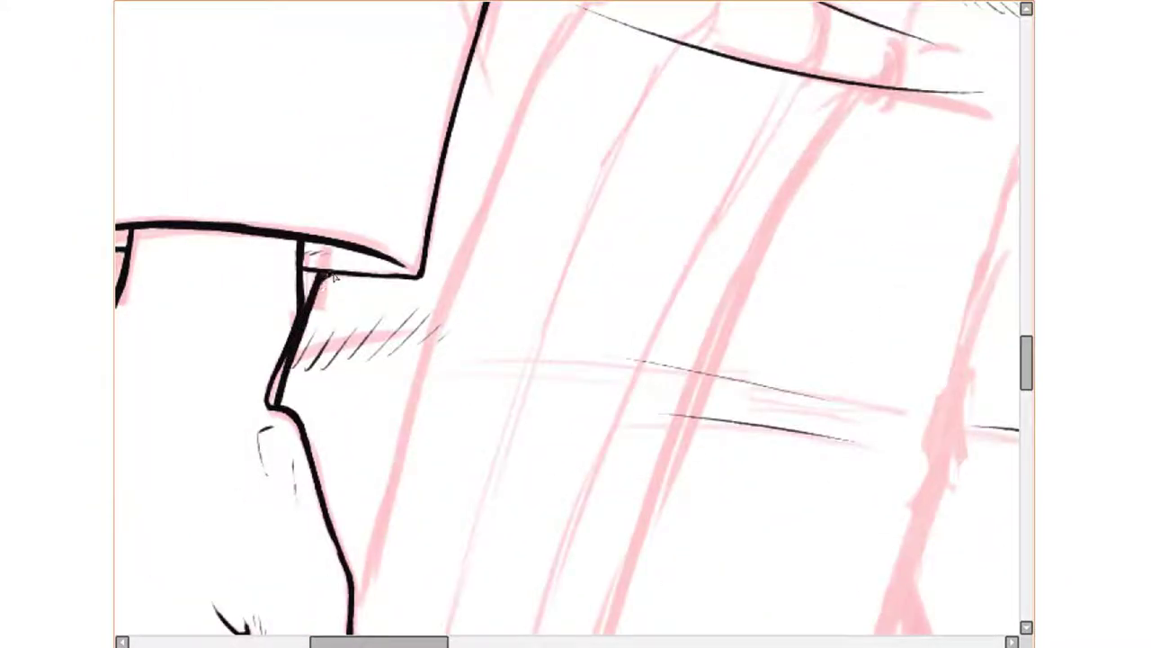
scroll(333, 277, down, 5)
key(h)
scroll(590, 495, up, 3)
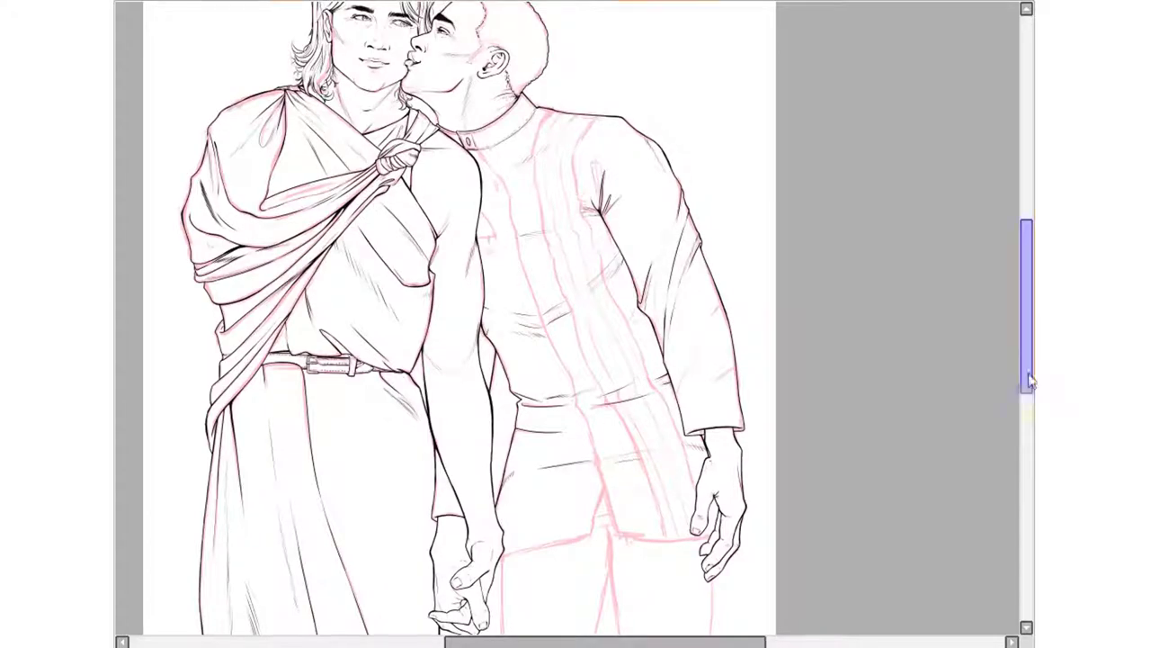
Select the collar-robe ink line and adjust it with a Ctrl+T transform.
scroll(455, 43, up, 5)
mouse_move(441, 401)
mouse_down()
mouse_move(382, 364)
mouse_move(332, 279)
mouse_move(400, 383)
mouse_up()
scroll(401, 382, up, 2)
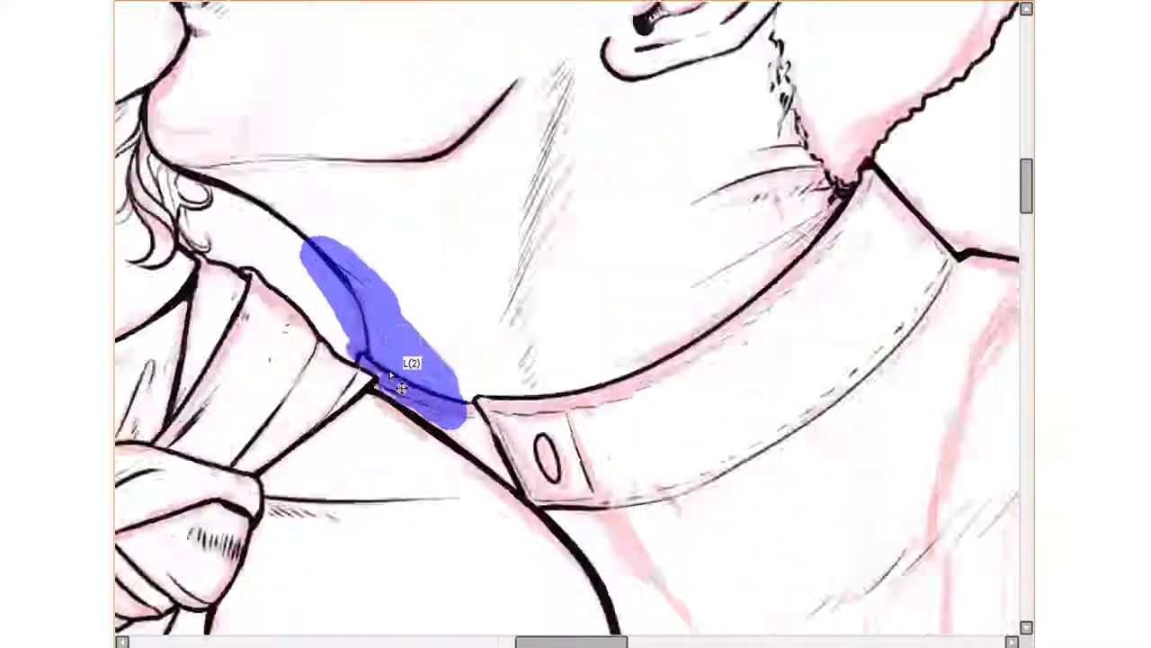
scroll(401, 387, up, 2)
scroll(401, 387, down, 6)
key(ctrl+t)
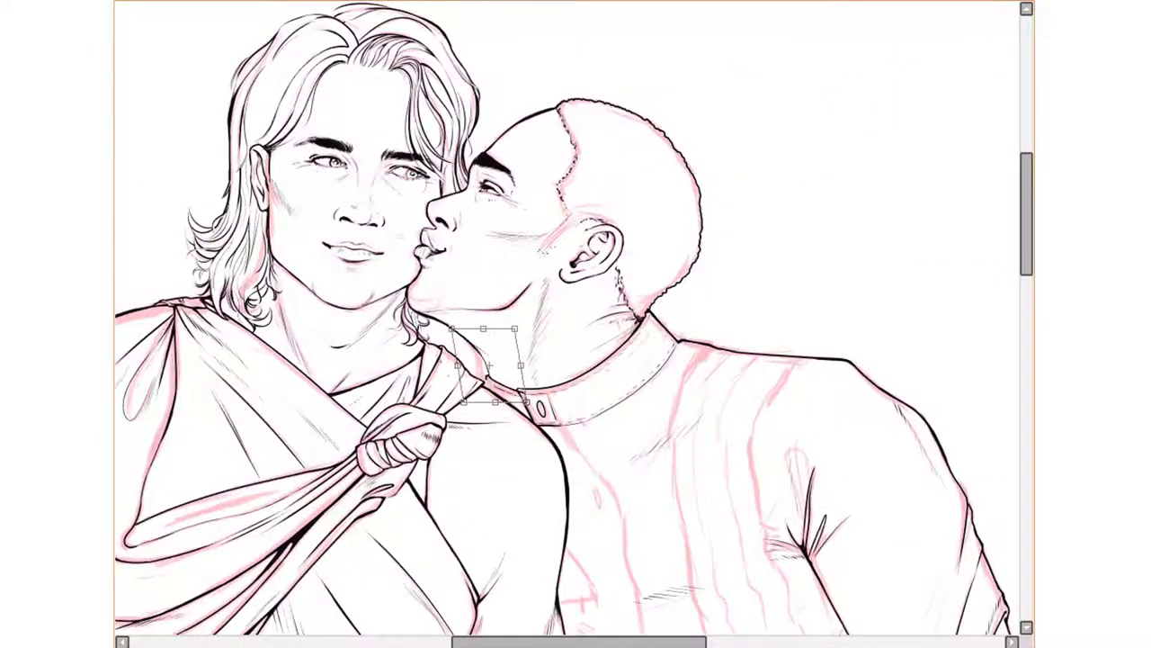
key(Return)
Check the drawing mirrored, then ink the shoulder edge over the pink sketch.
scroll(686, 442, down, 2)
key(h)
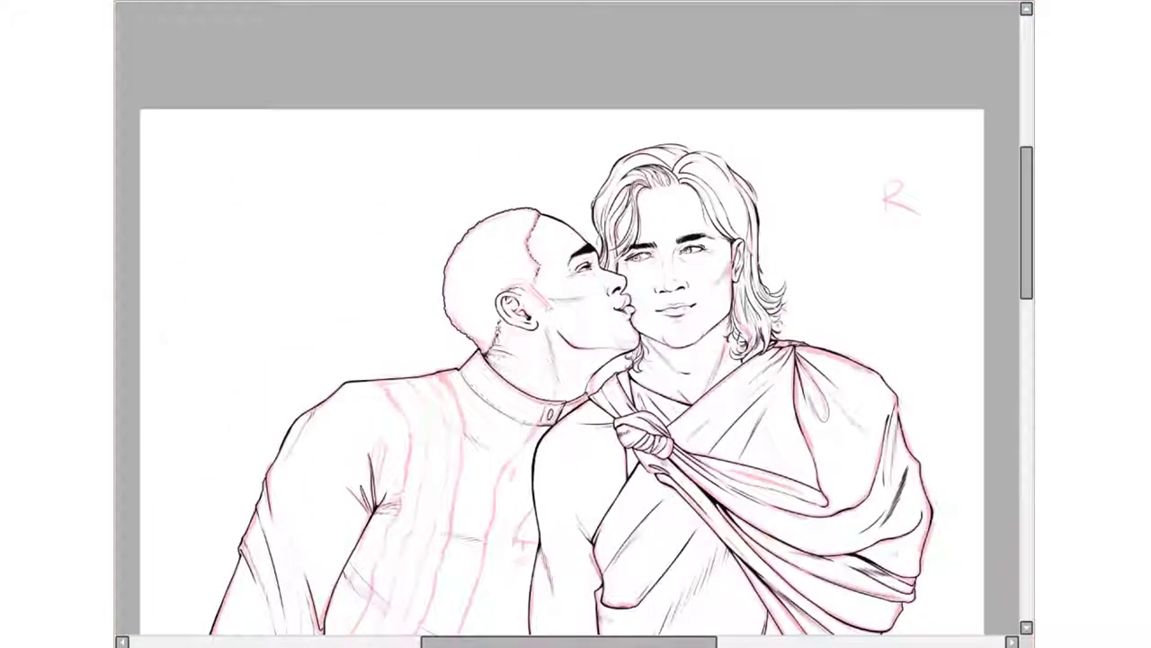
scroll(666, 410, up, 5)
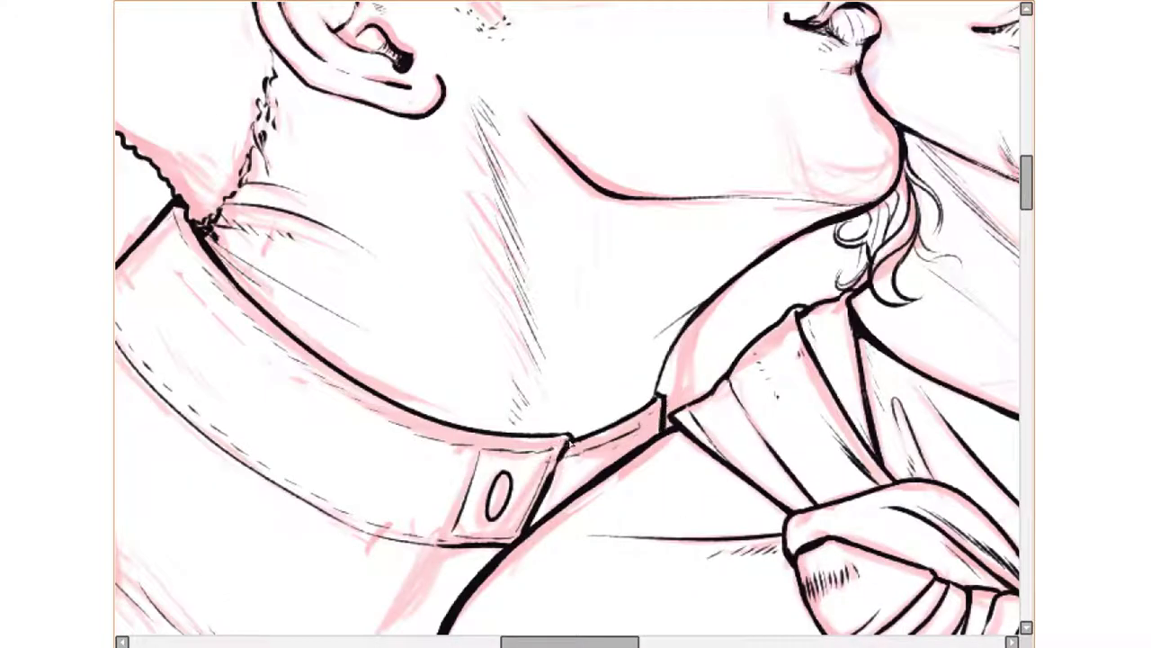
scroll(570, 441, down, 5)
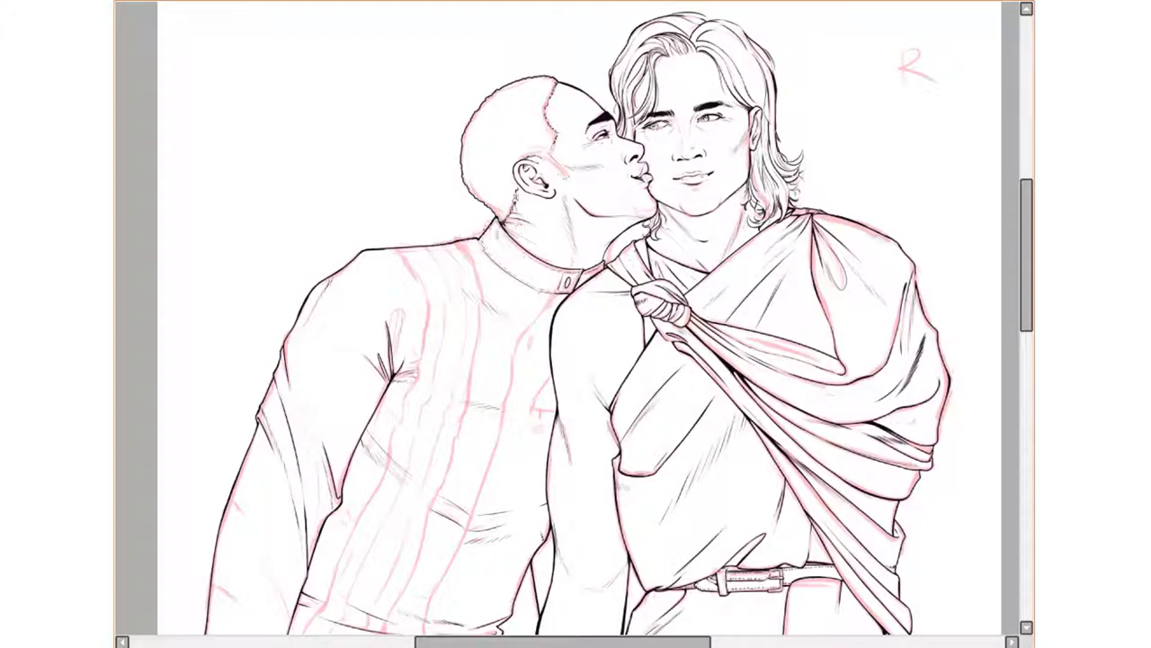
key(h)
scroll(591, 270, down, 5)
scroll(591, 270, up, 4)
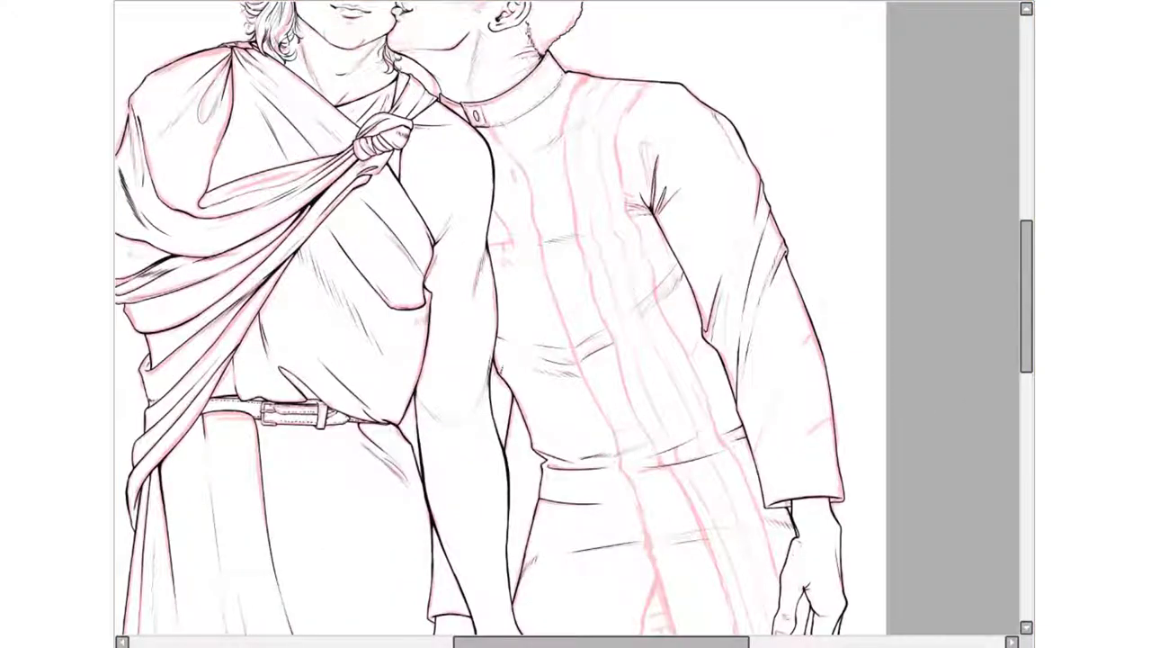
scroll(576, 324, down, 5)
scroll(573, 276, up, 5)
drag(441, 446, 676, 223)
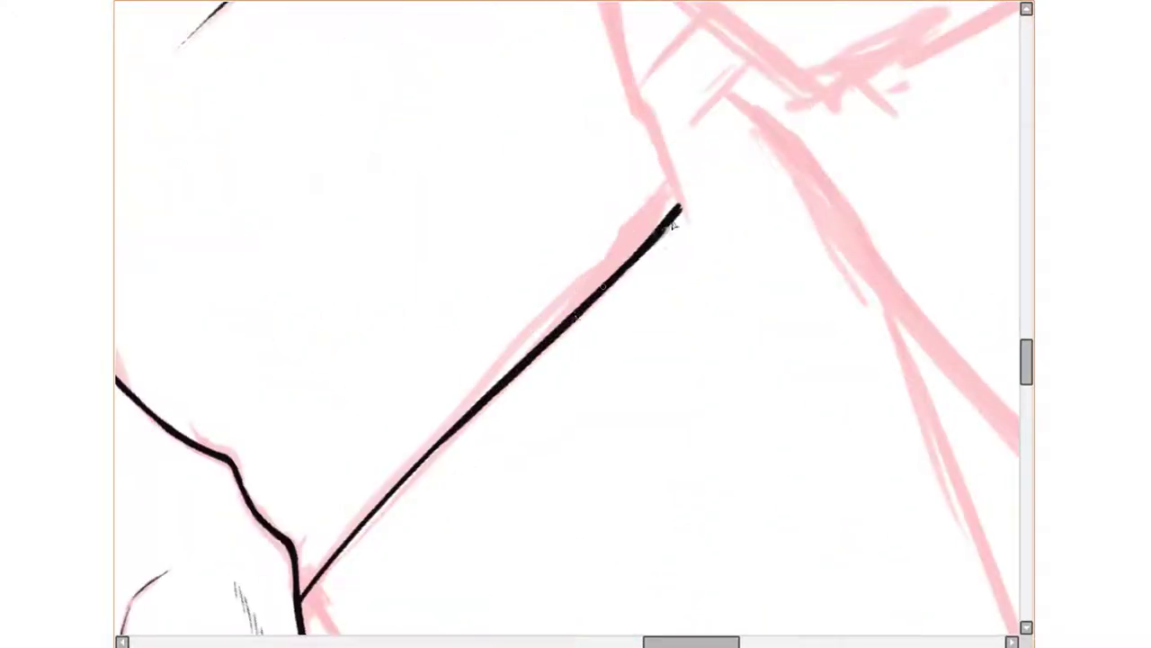
scroll(674, 225, down, 2)
mouse_move(117, 593)
mouse_down()
mouse_move(545, 424)
mouse_move(634, 169)
mouse_up()
Ink the long front contour and the neck lines up toward the collar.
scroll(541, 474, down, 3)
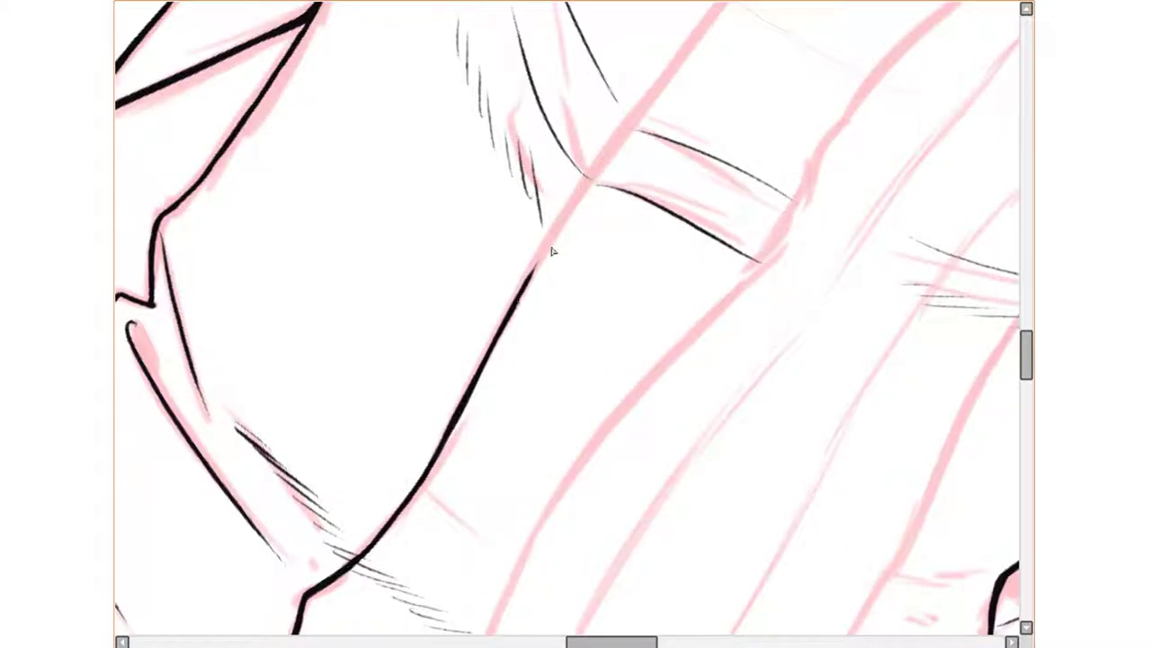
drag(450, 454, 513, 369)
drag(584, 265, 754, 79)
drag(504, 410, 657, 252)
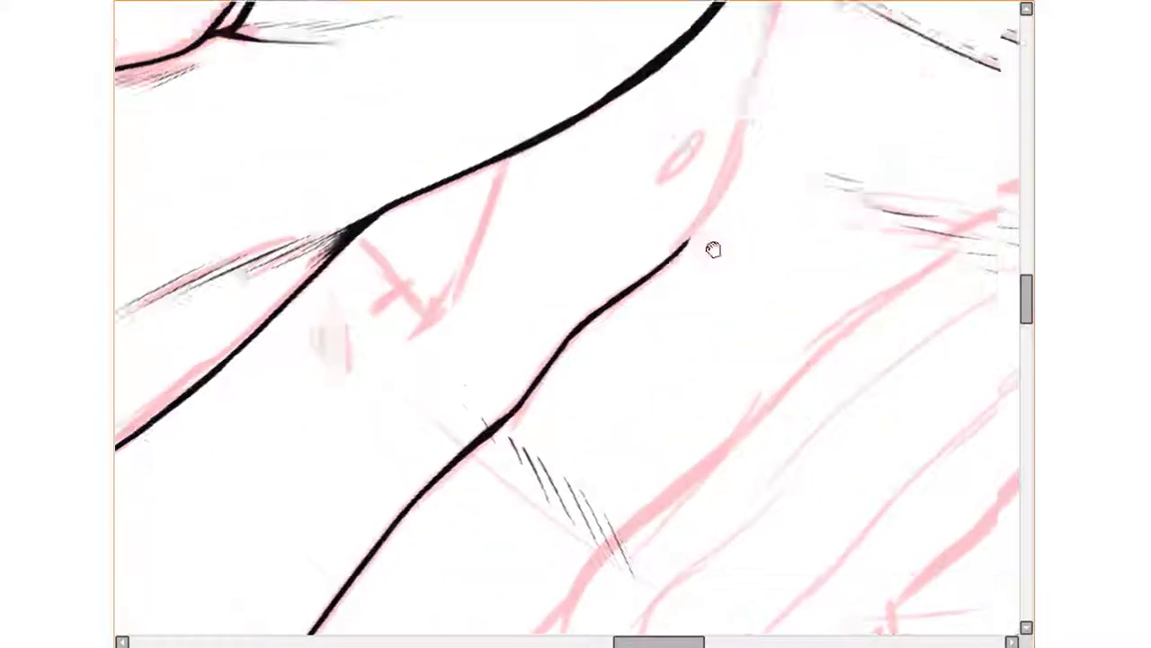
drag(630, 292, 668, 163)
drag(655, 206, 688, 95)
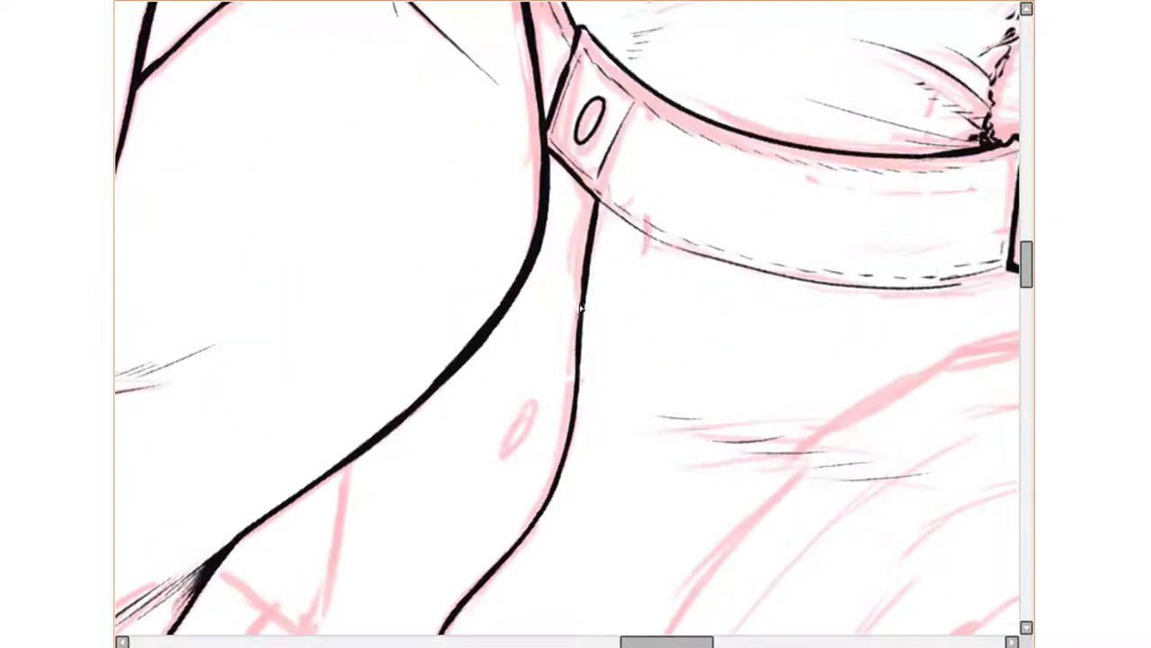
Ink the first oval button, the placket corner with short hatching, and the placket edge.
mouse_move(591, 223)
mouse_down()
mouse_move(580, 286)
mouse_move(544, 304)
mouse_up()
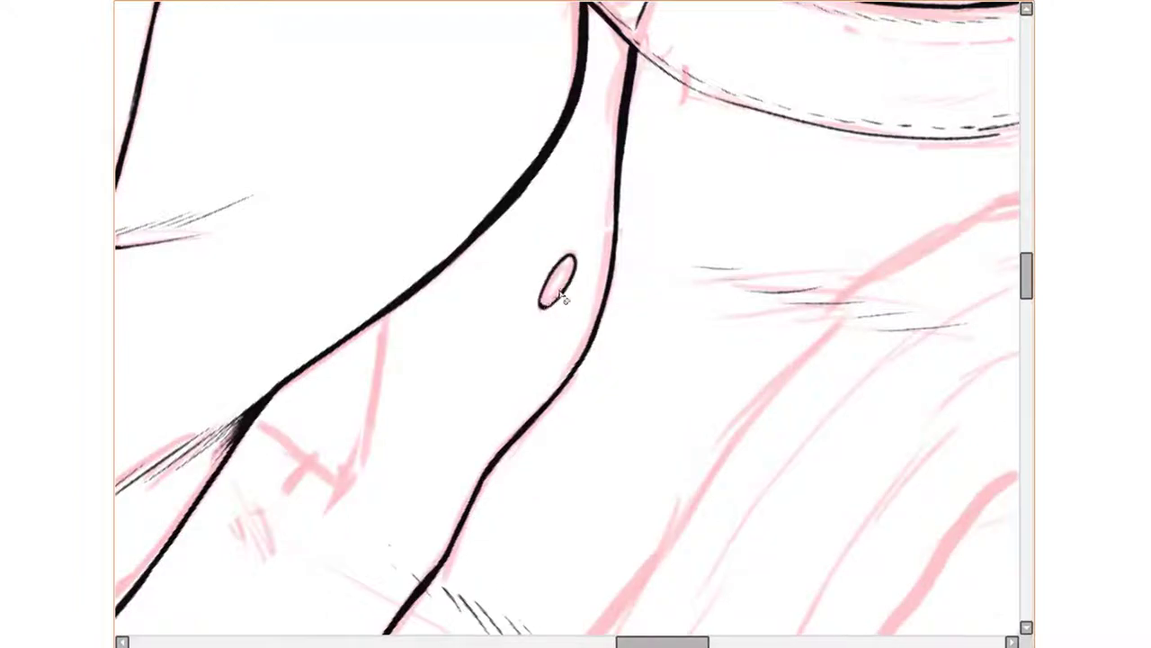
drag(563, 405, 535, 454)
drag(466, 434, 484, 473)
drag(446, 437, 466, 468)
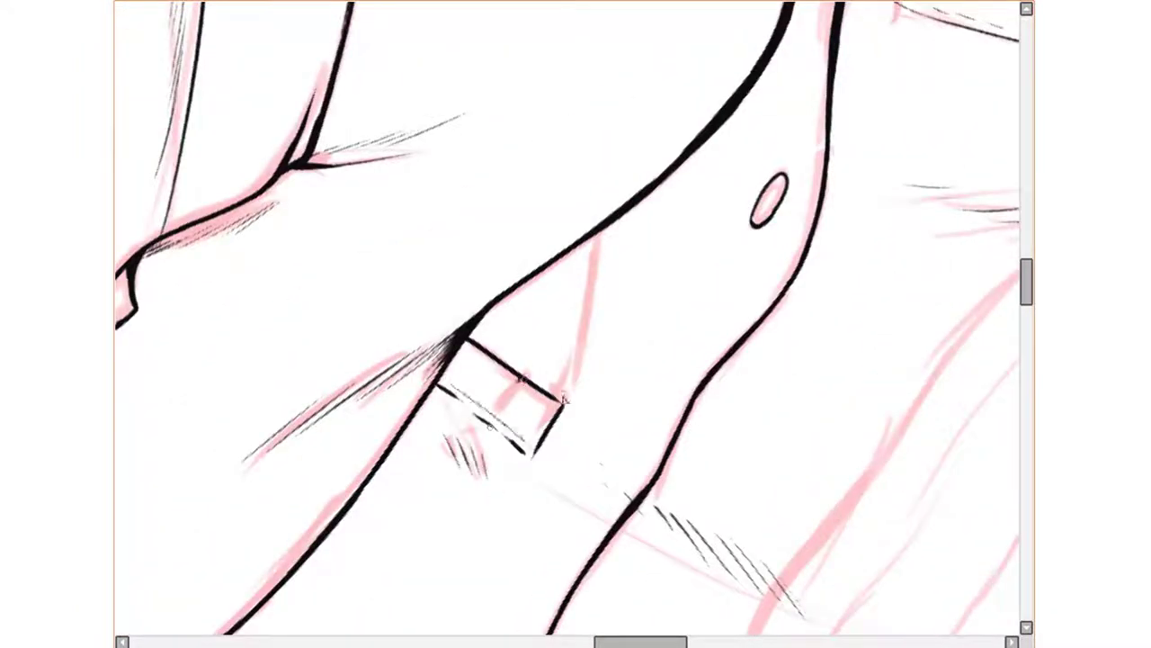
drag(563, 400, 594, 235)
scroll(564, 400, down, 5)
scroll(509, 358, up, 5)
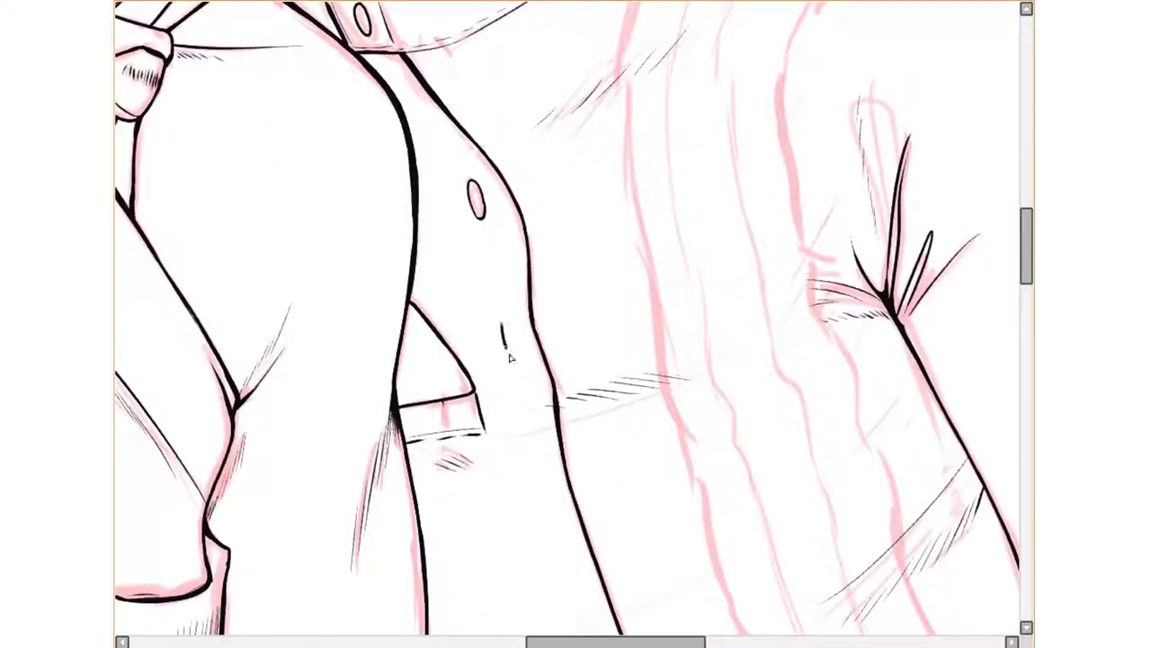
scroll(507, 330, up, 2)
Add the second and third oval buttons further down the placket.
drag(496, 353, 517, 415)
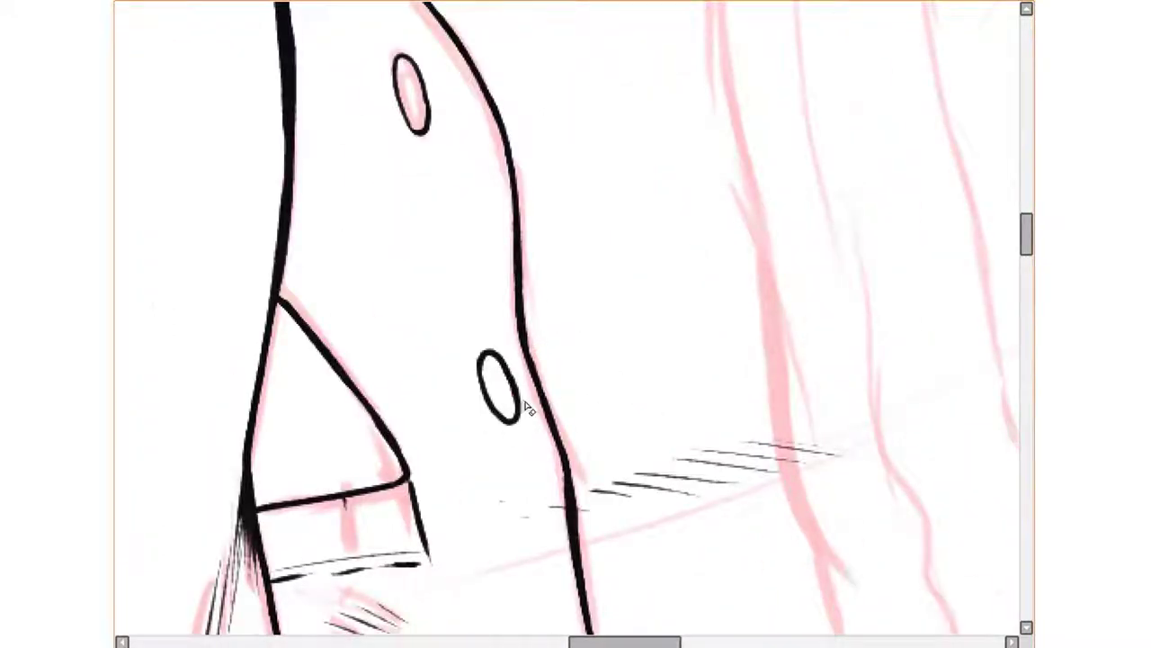
scroll(528, 409, down, 5)
drag(521, 334, 514, 415)
scroll(519, 373, down, 5)
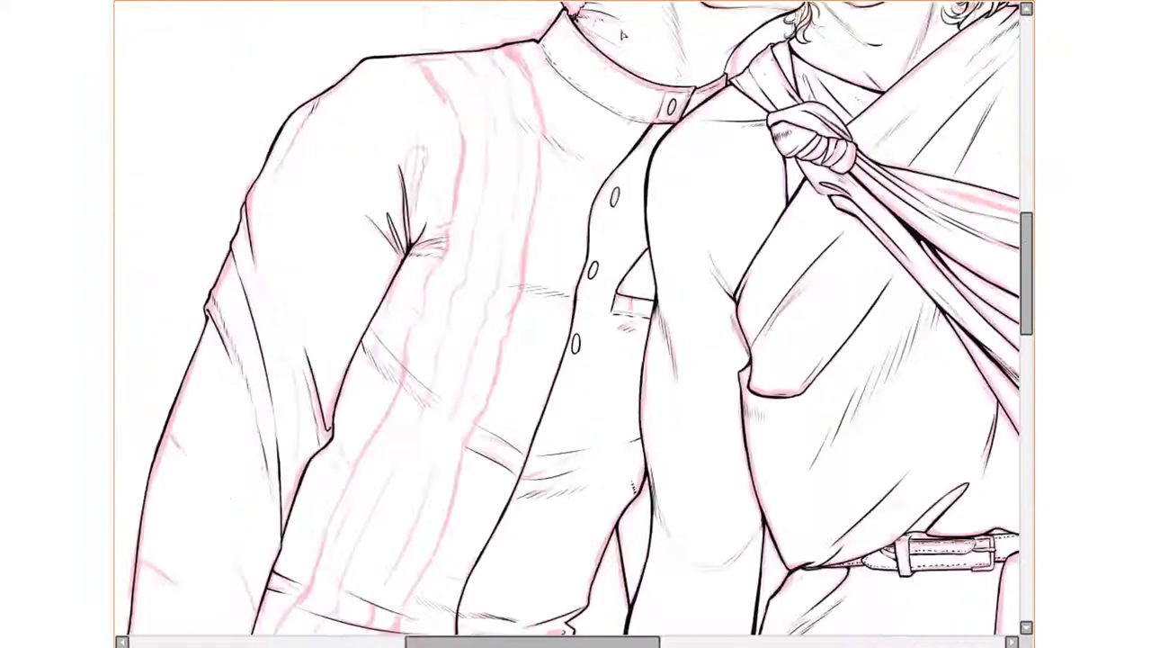
drag(577, 325, 572, 363)
scroll(572, 364, up, 2)
Trace the jacket edge and the upper sleeve outline in ink.
scroll(682, 393, down, 3)
scroll(682, 393, down, 2)
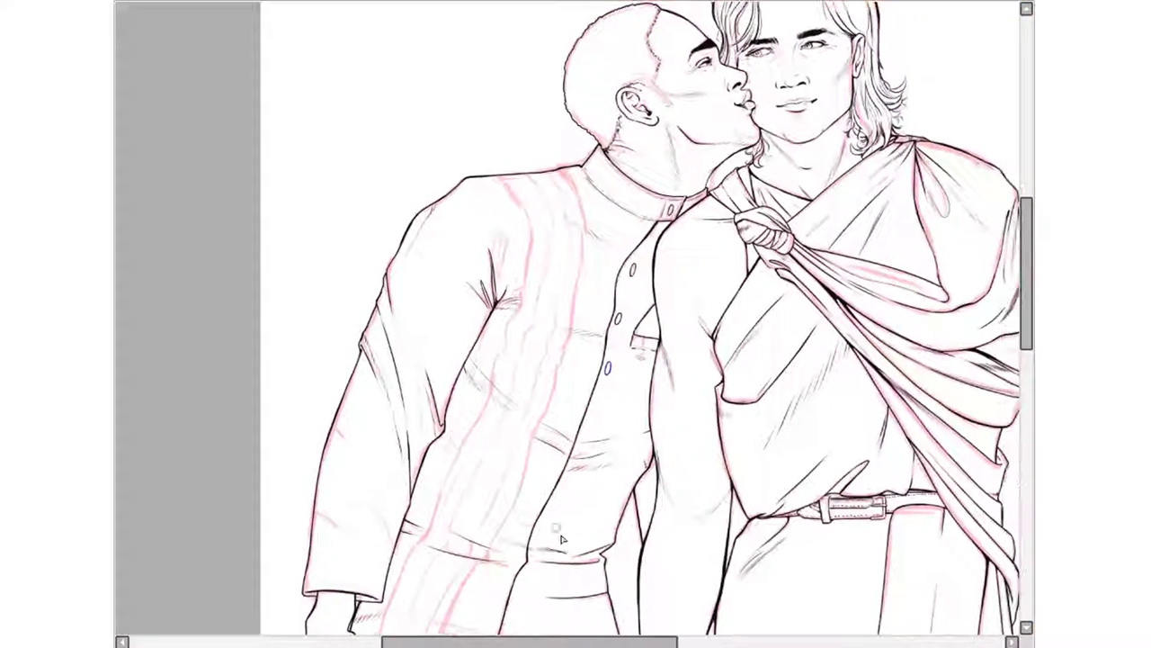
scroll(642, 417, down, 3)
scroll(657, 406, up, 2)
scroll(540, 377, up, 5)
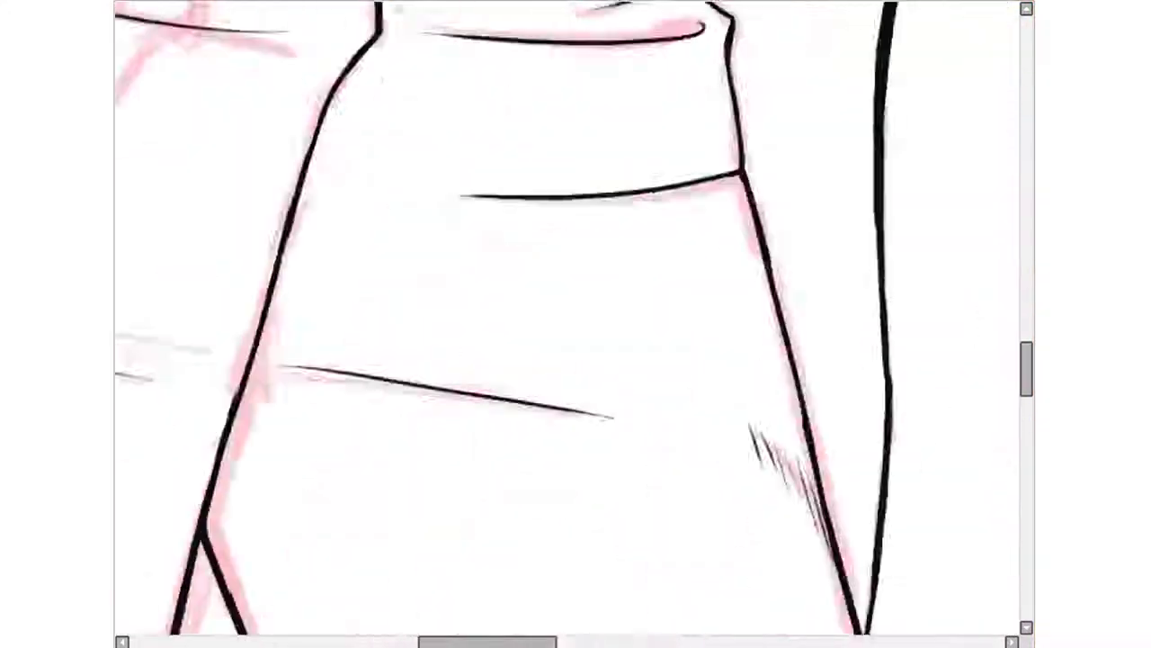
scroll(540, 378, up, 2)
drag(218, 405, 486, 167)
scroll(612, 405, down, 5)
drag(611, 404, 625, 306)
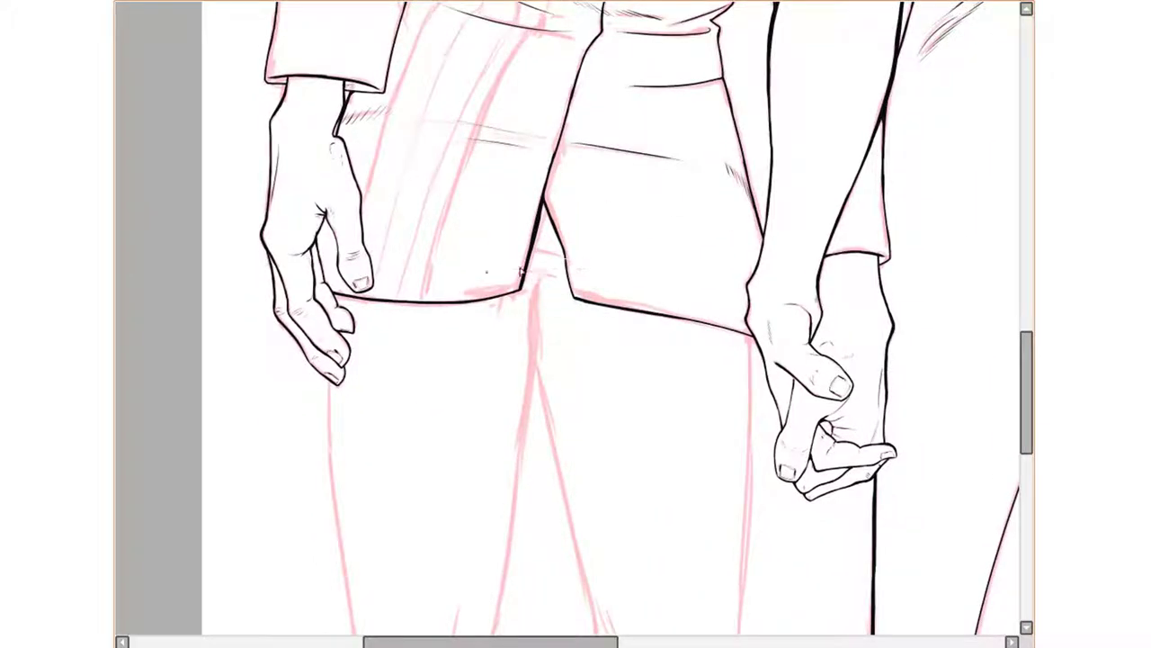
scroll(585, 269, up, 3)
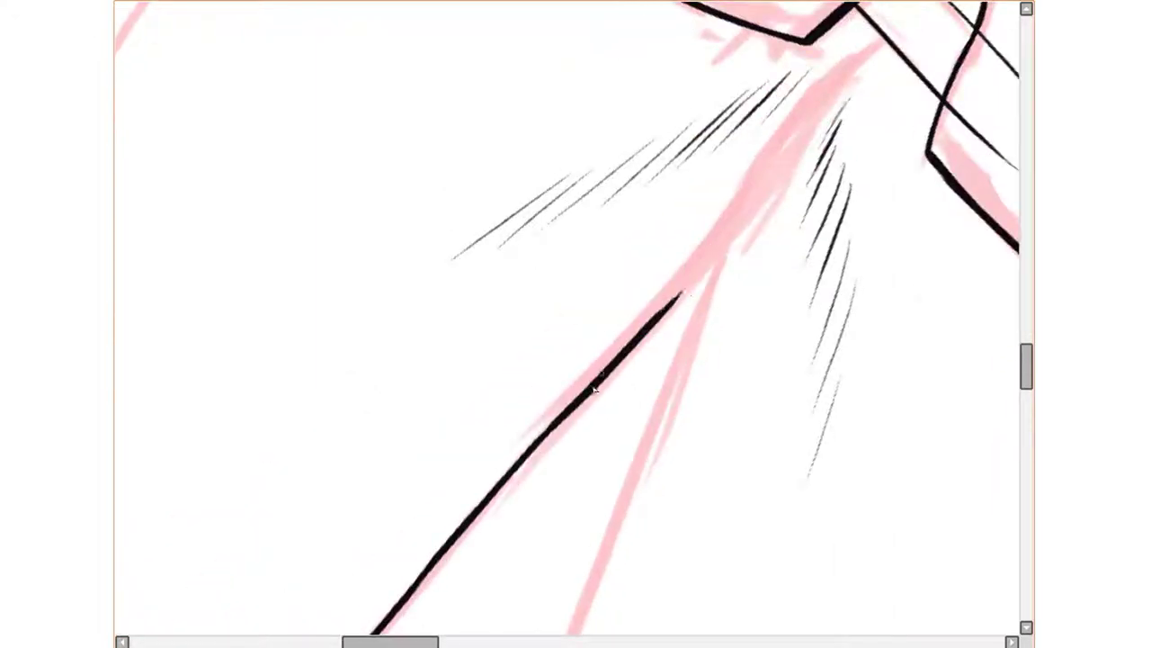
Extend the diagonal sleeve line, add dense fold hatching, and ink along the pink guide.
drag(596, 386, 747, 198)
mouse_move(791, 144)
mouse_down()
mouse_move(707, 270)
mouse_move(745, 289)
mouse_move(710, 241)
mouse_up()
scroll(657, 442, down, 2)
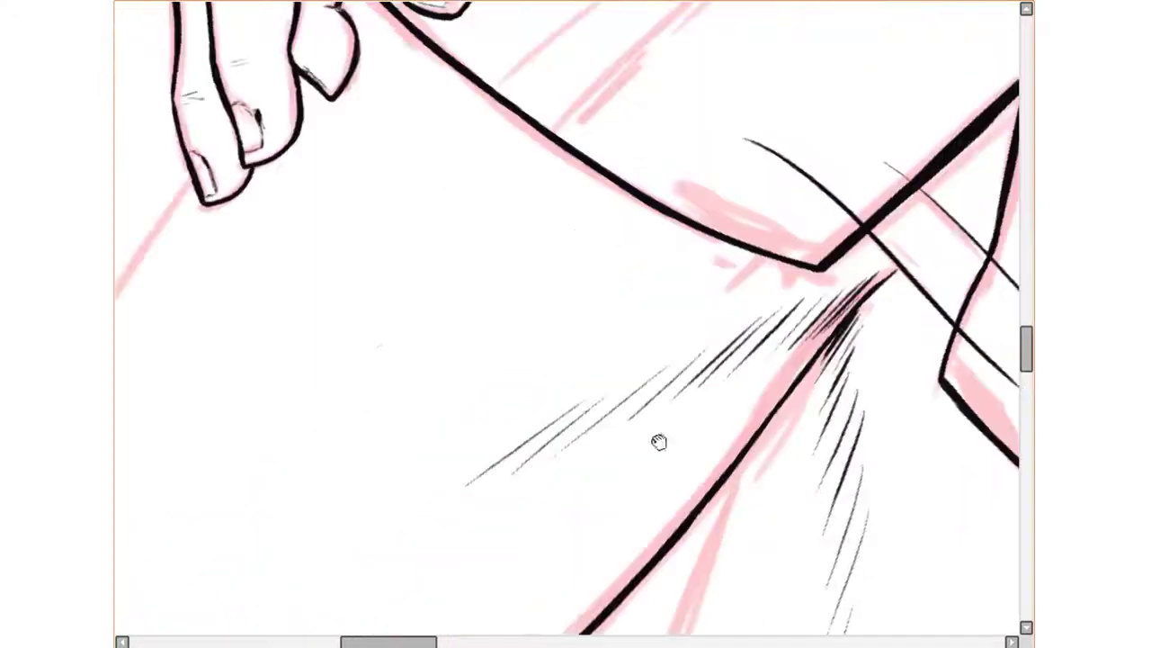
scroll(441, 489, up, 2)
drag(340, 514, 476, 277)
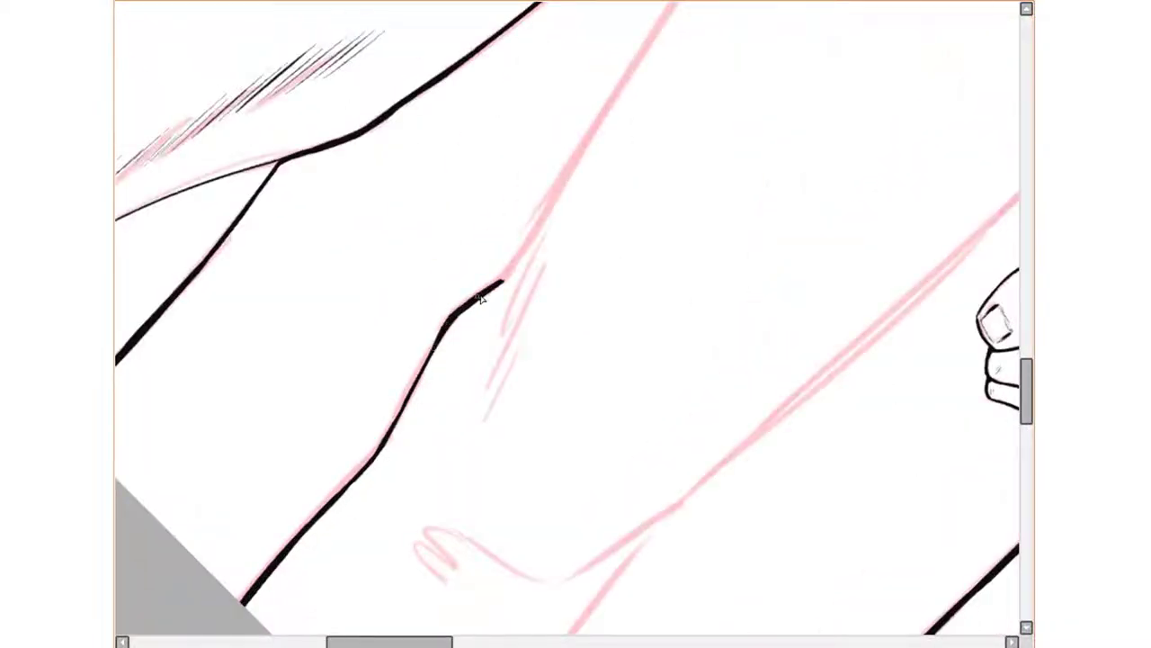
mouse_move(481, 299)
mouse_down()
mouse_move(454, 416)
mouse_move(430, 391)
mouse_move(671, 133)
mouse_move(443, 308)
mouse_up()
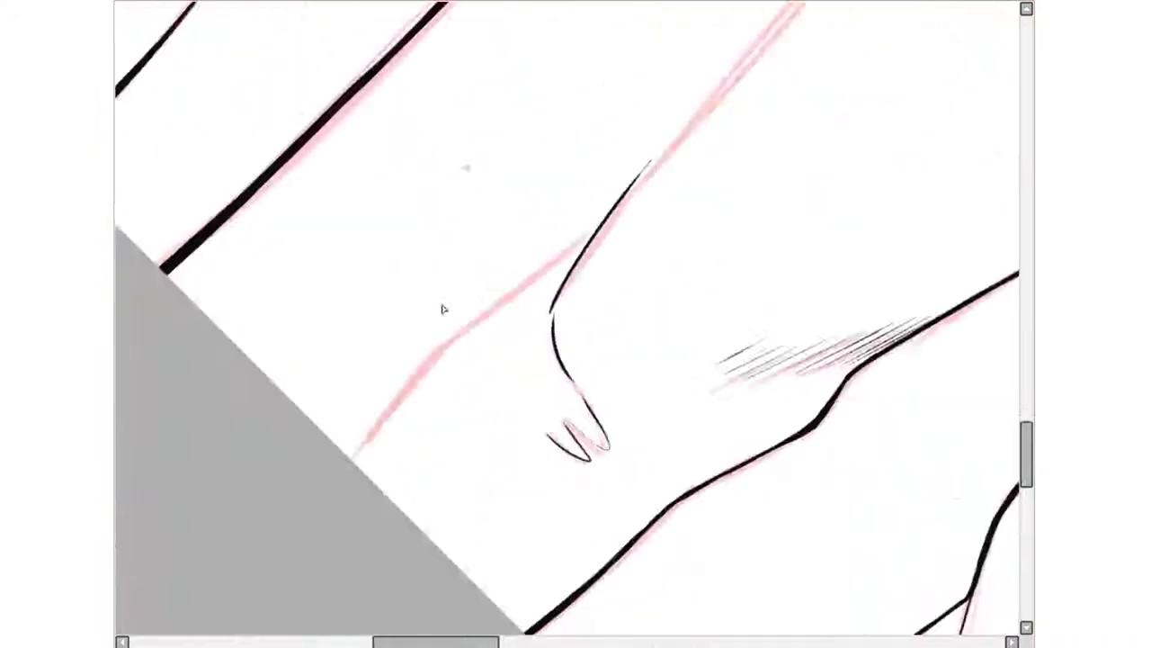
Ink the arm contour over the sketch, continuing it up and to the right.
mouse_move(351, 459)
mouse_down()
mouse_move(435, 360)
mouse_move(587, 246)
mouse_move(631, 187)
mouse_up()
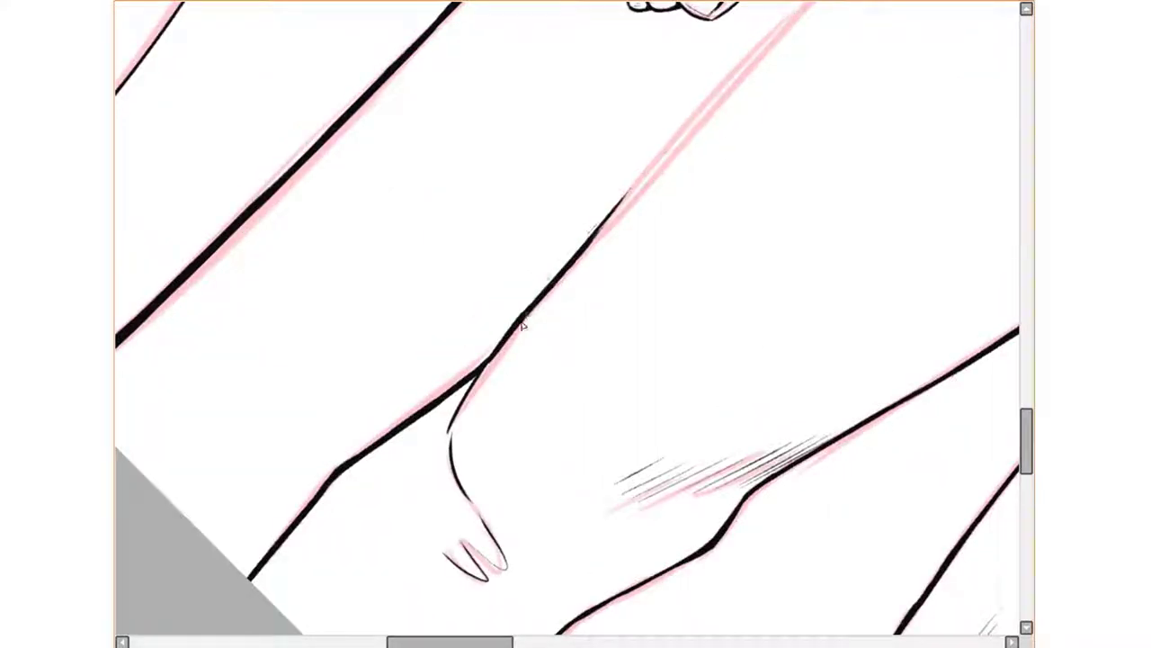
mouse_move(485, 370)
mouse_down()
mouse_move(678, 151)
mouse_move(642, 206)
mouse_up()
mouse_move(495, 326)
mouse_down()
mouse_move(691, 135)
mouse_move(504, 216)
mouse_up()
scroll(475, 207, down, 3)
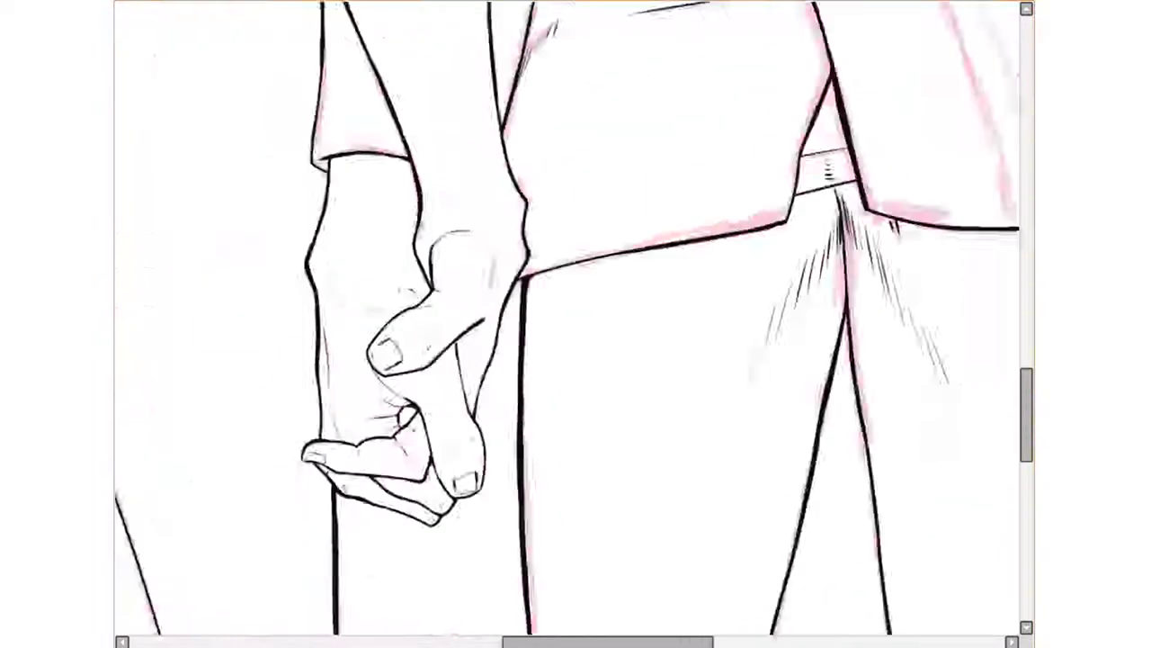
scroll(475, 207, down, 3)
scroll(464, 402, up, 5)
Ink a clean sleeve edge line and diagonal hatching across the sleeve.
mouse_move(464, 402)
mouse_down()
mouse_move(585, 118)
mouse_move(619, 144)
mouse_up()
scroll(594, 126, up, 2)
scroll(618, 144, down, 2)
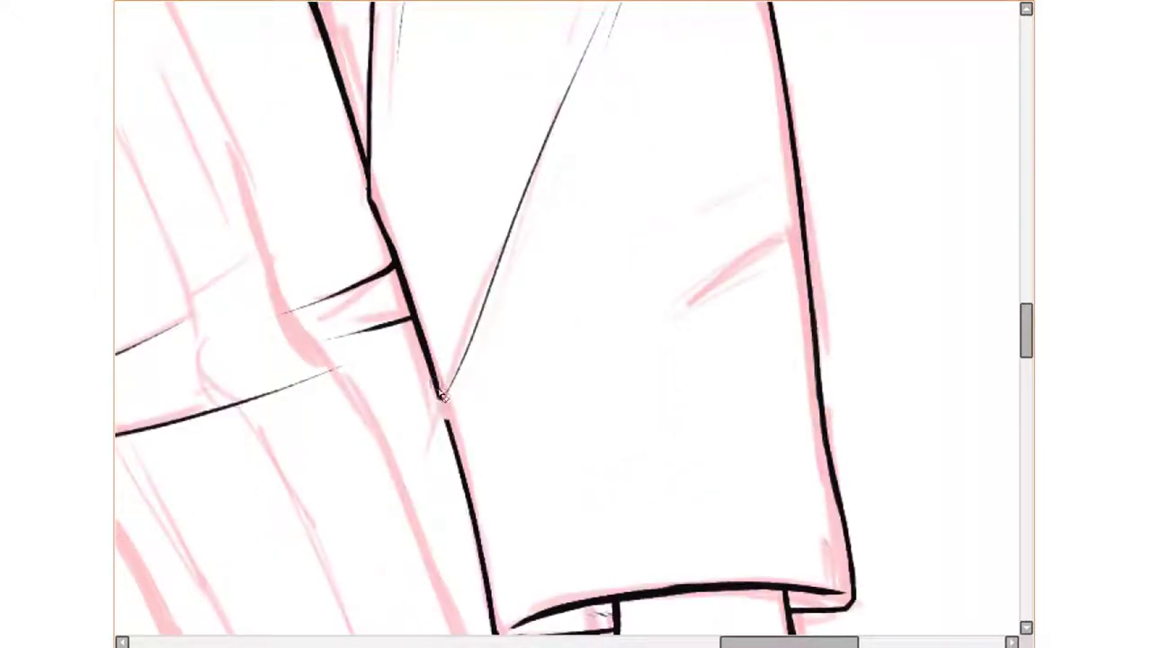
scroll(755, 185, down, 1)
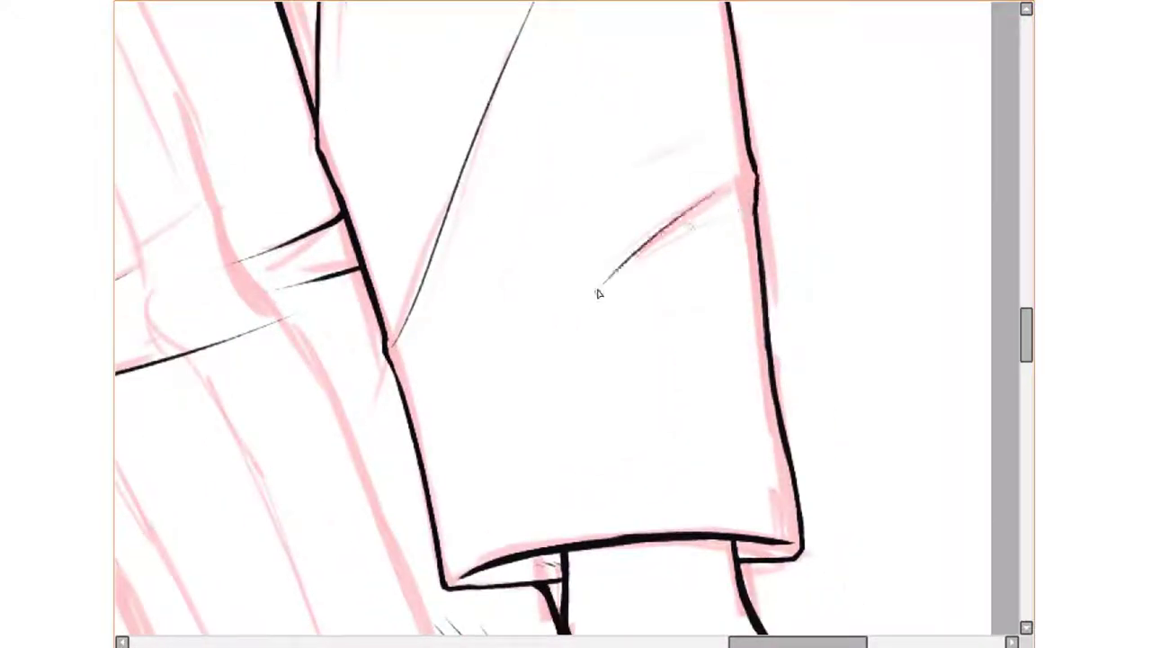
drag(599, 383, 736, 219)
scroll(714, 281, down, 3)
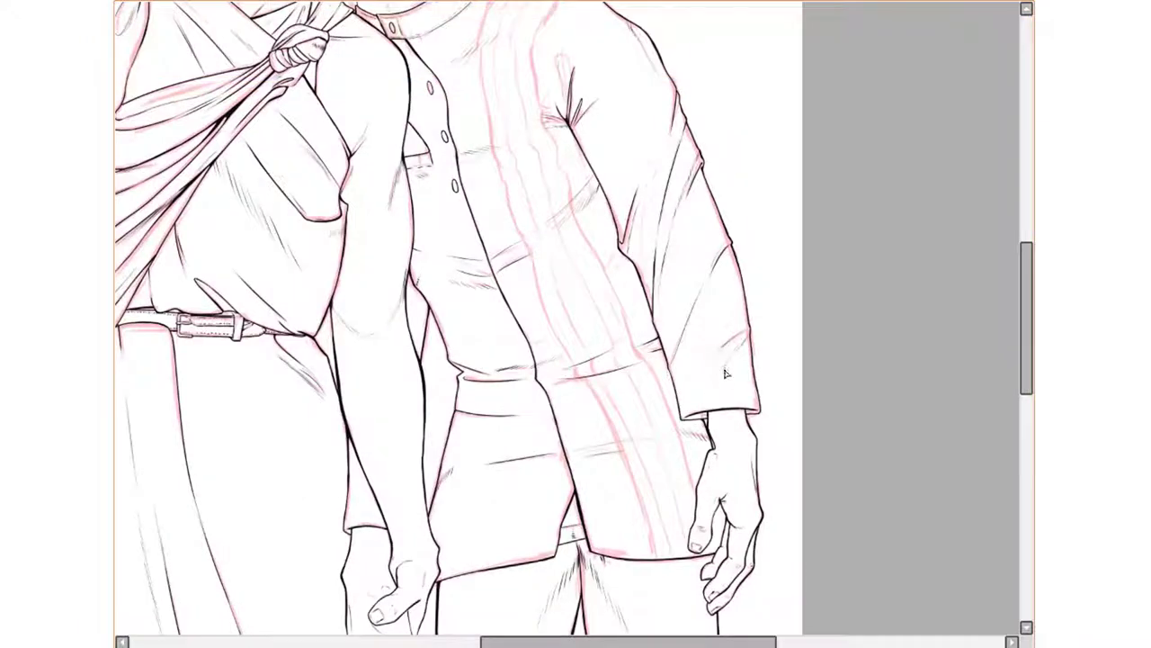
scroll(758, 411, up, 2)
scroll(865, 349, up, 1)
Add more hatching beside the sleeve and extend the thin inner fold line.
drag(853, 358, 751, 404)
scroll(750, 404, down, 3)
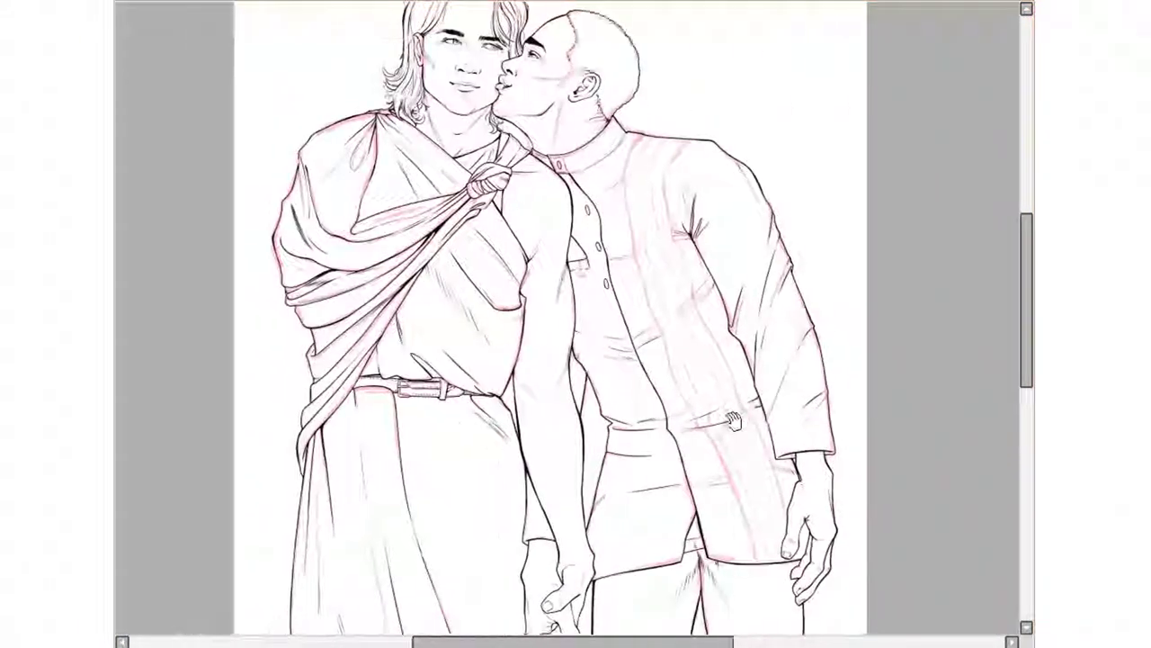
scroll(632, 382, up, 3)
drag(551, 253, 586, 371)
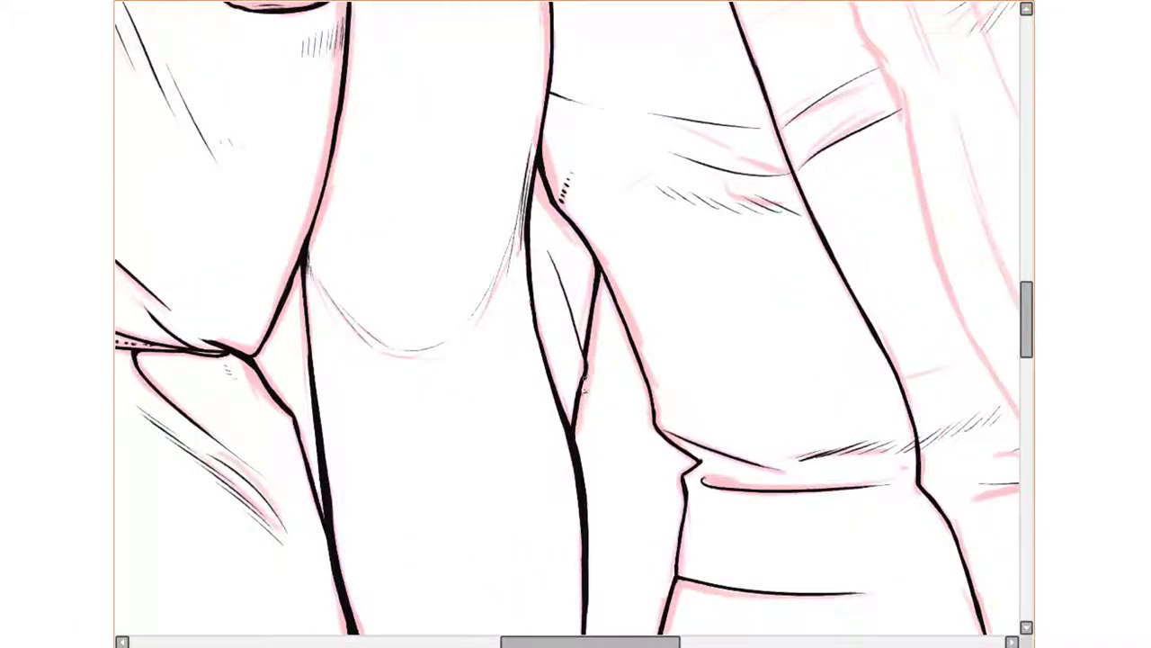
scroll(585, 385, down, 3)
scroll(630, 431, down, 1)
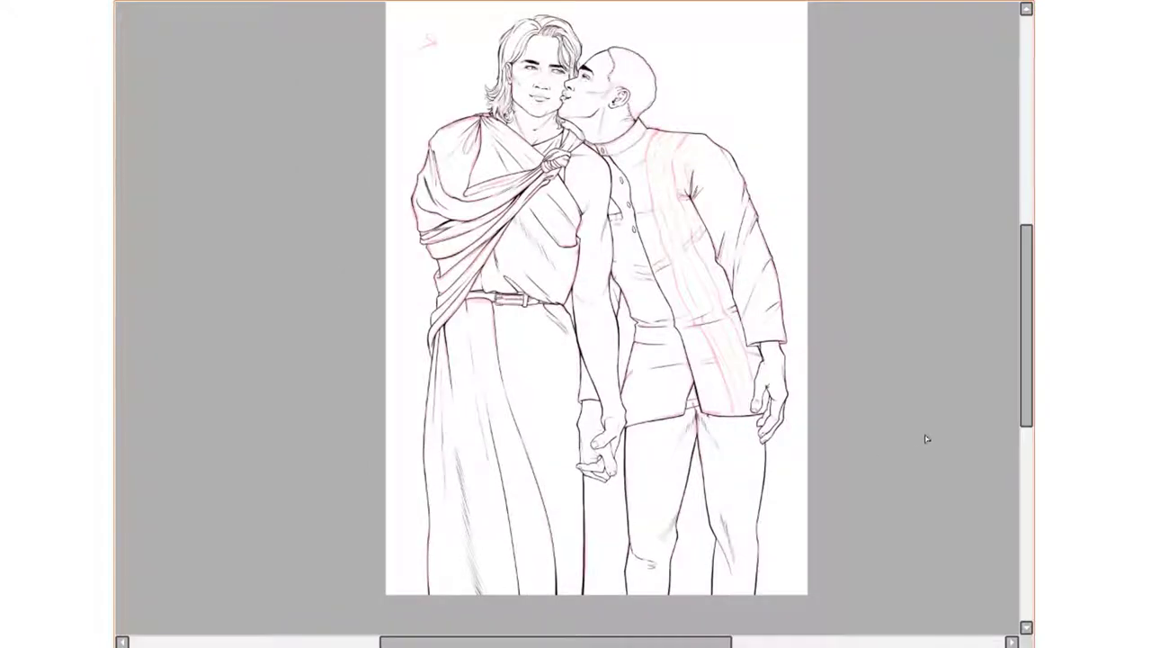
scroll(926, 432, up, 2)
scroll(927, 419, up, 2)
scroll(993, 496, down, 1)
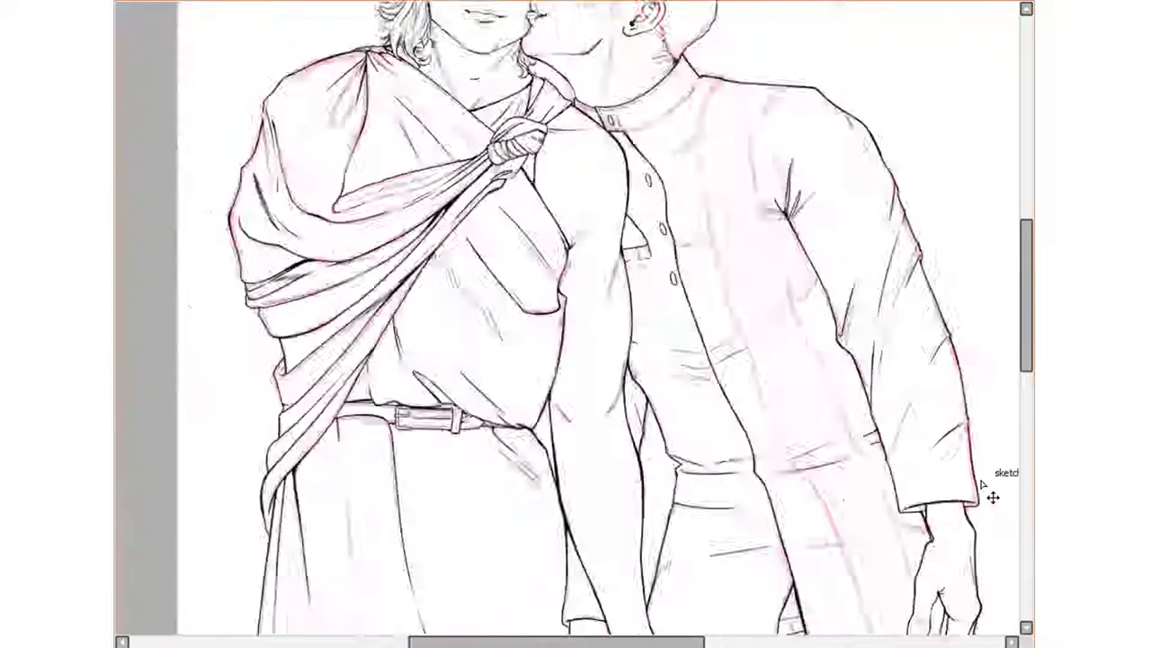
Transform the diamond sketch into place, mirroring the view to check its placement.
scroll(993, 497, down, 2)
key(h)
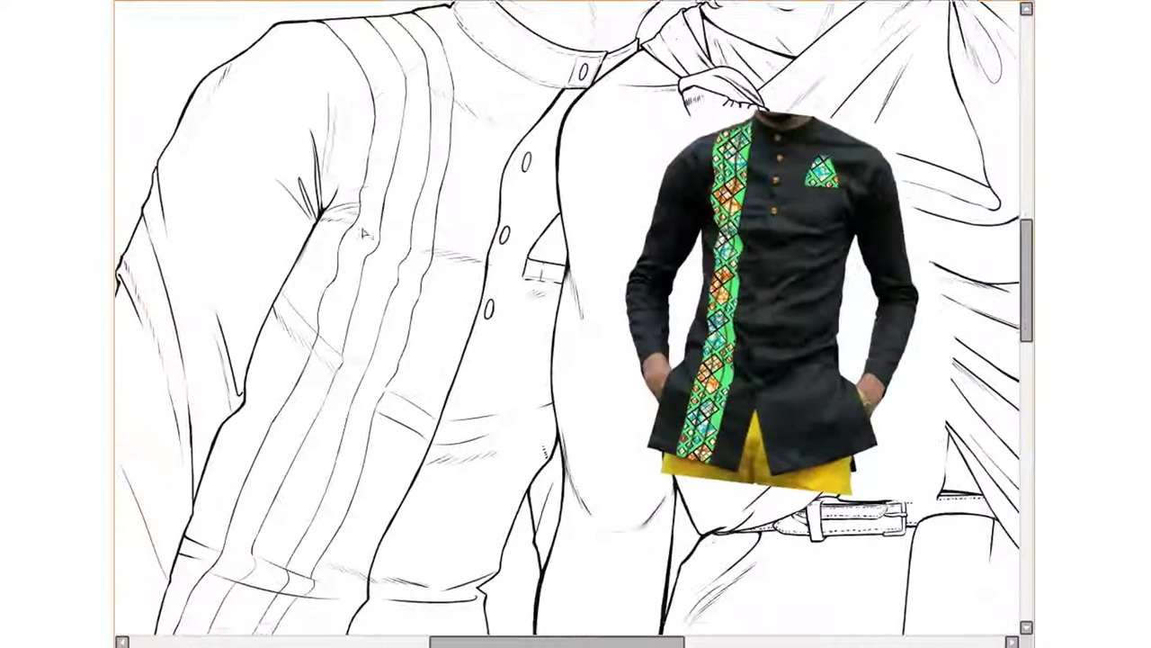
key(ctrl+t)
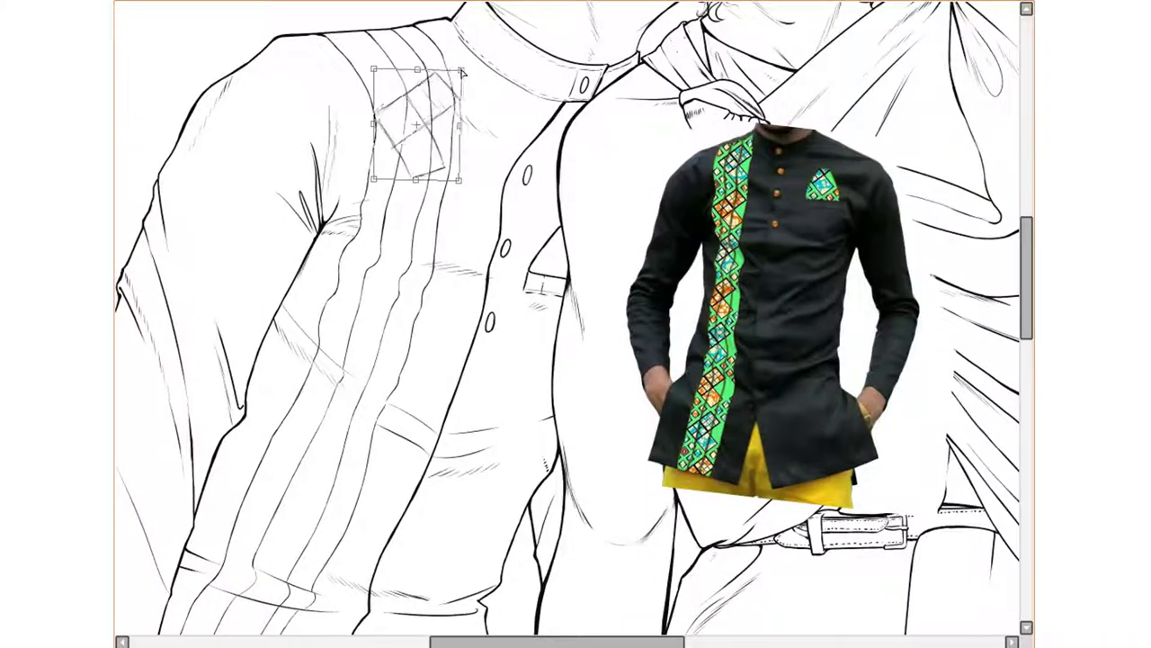
key(h)
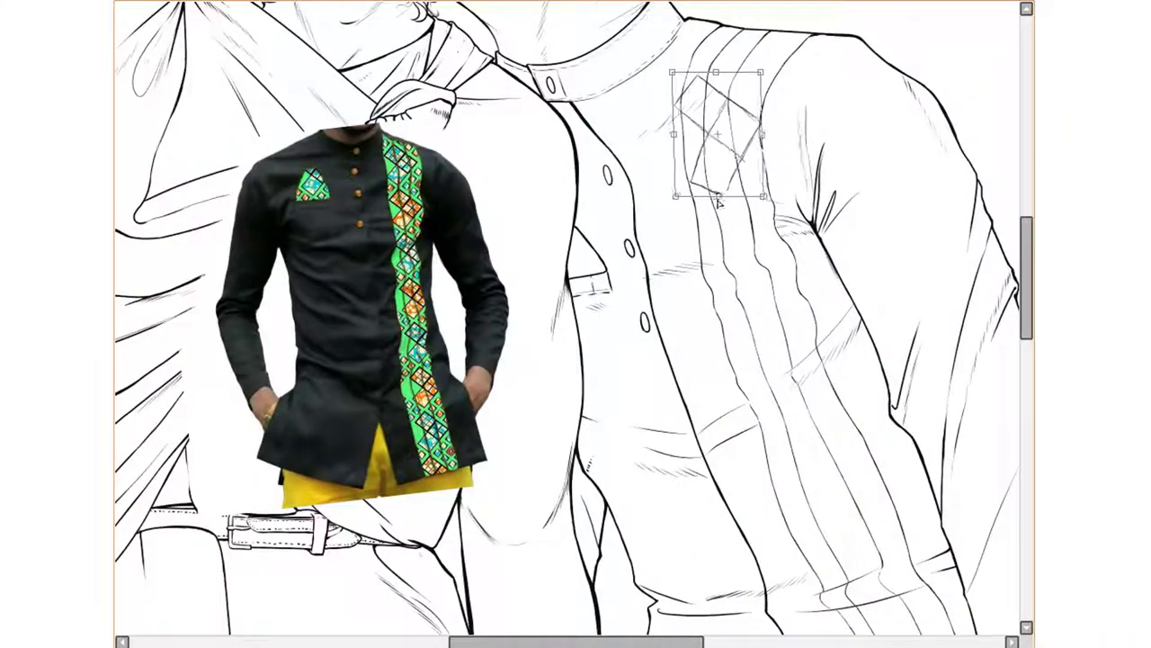
key(Return)
key(h)
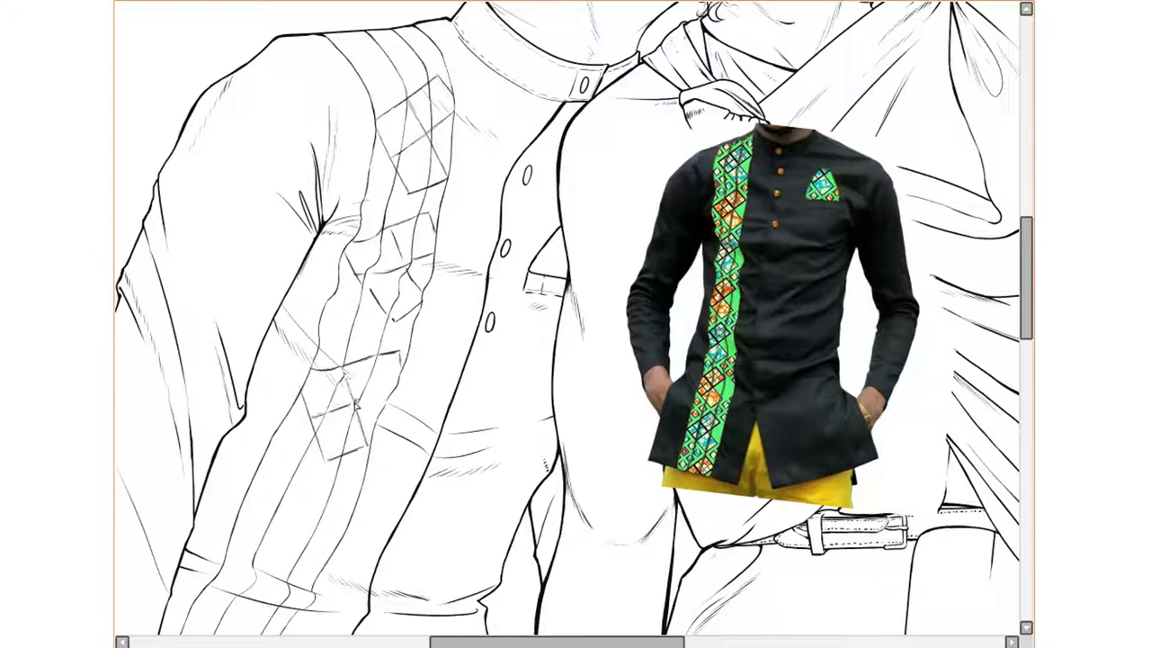
key(h)
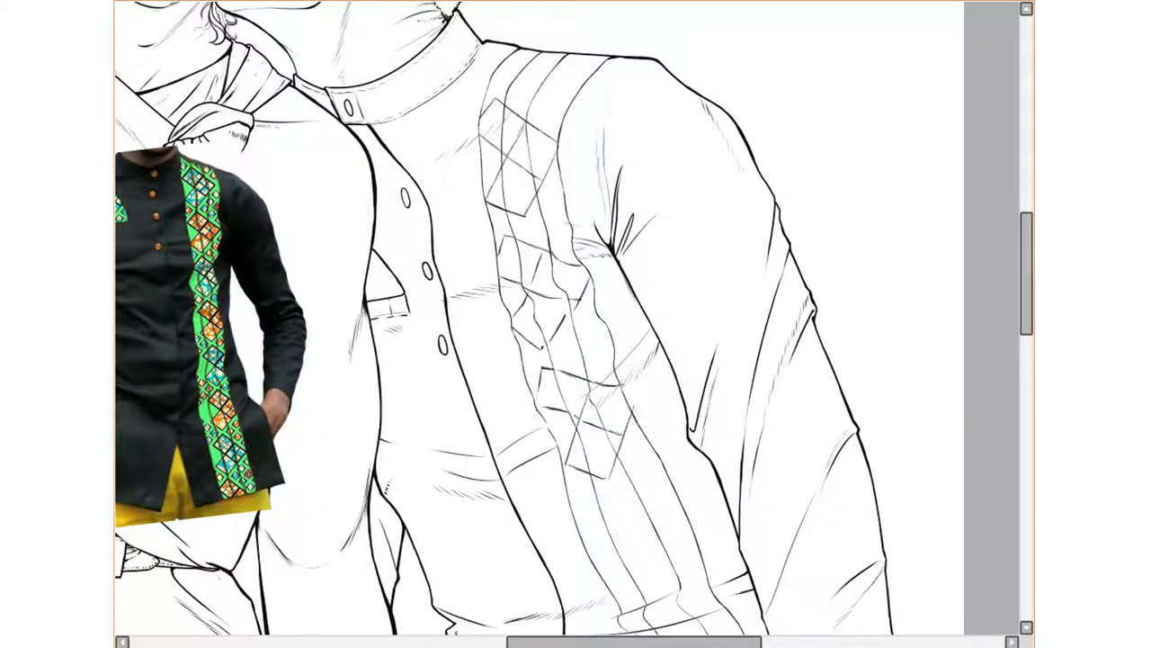
key(h)
scroll(414, 390, down, 2)
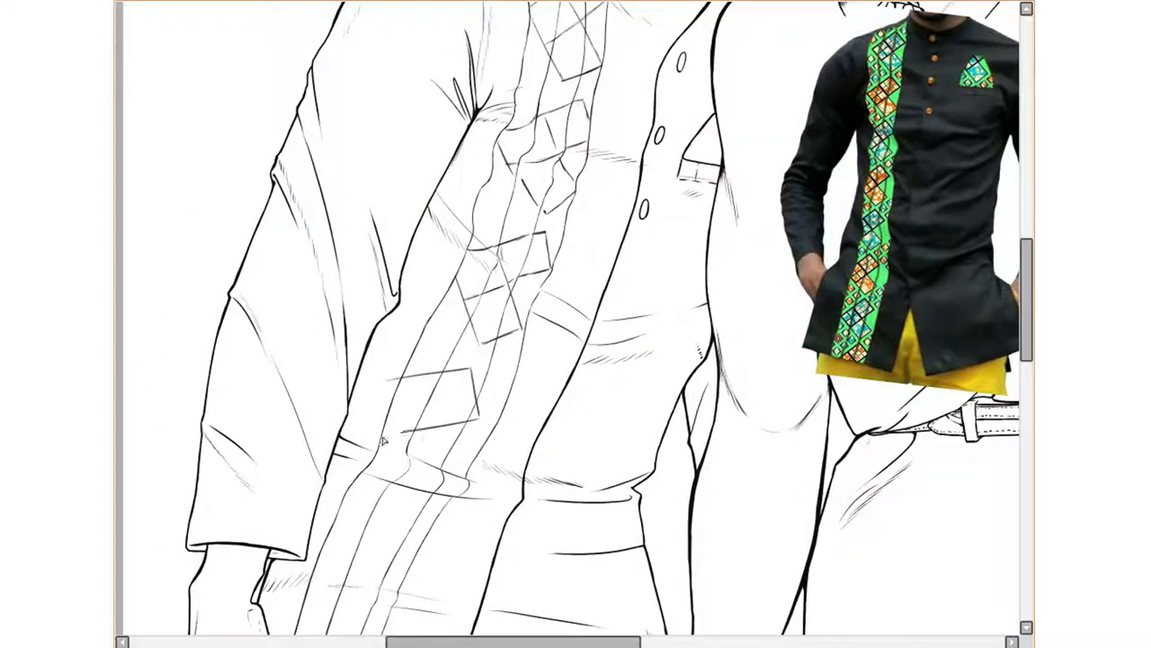
Rotate the canvas to follow the stripe and ink more diamonds down the shirt.
drag(379, 444, 433, 387)
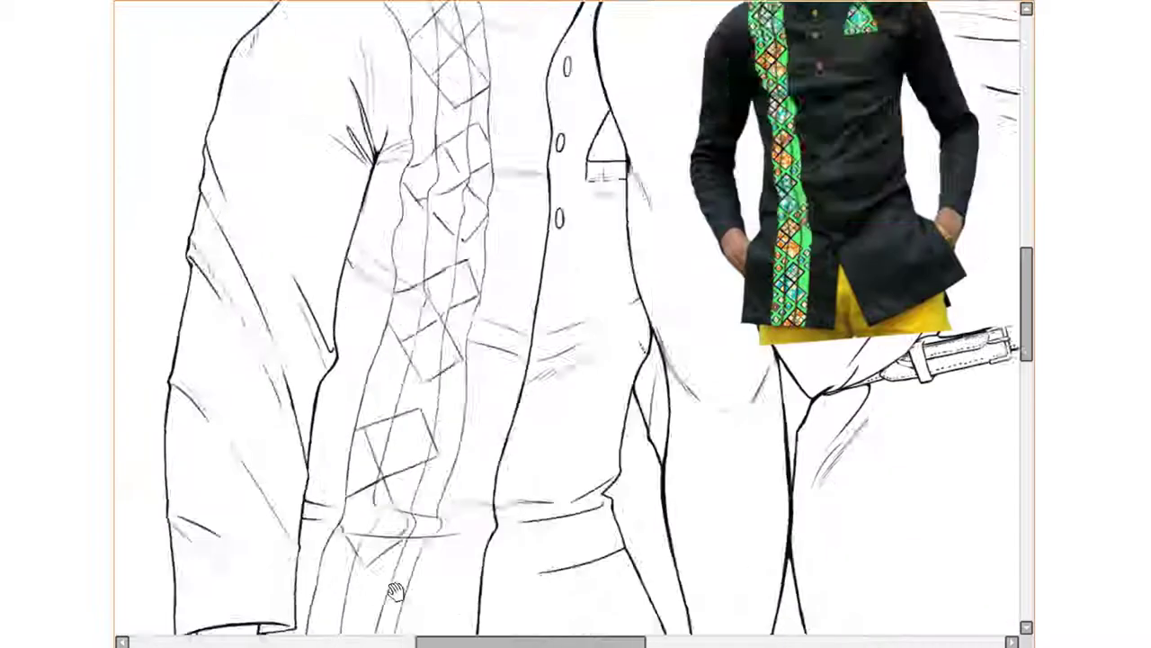
scroll(432, 387, down, 4)
drag(412, 331, 402, 438)
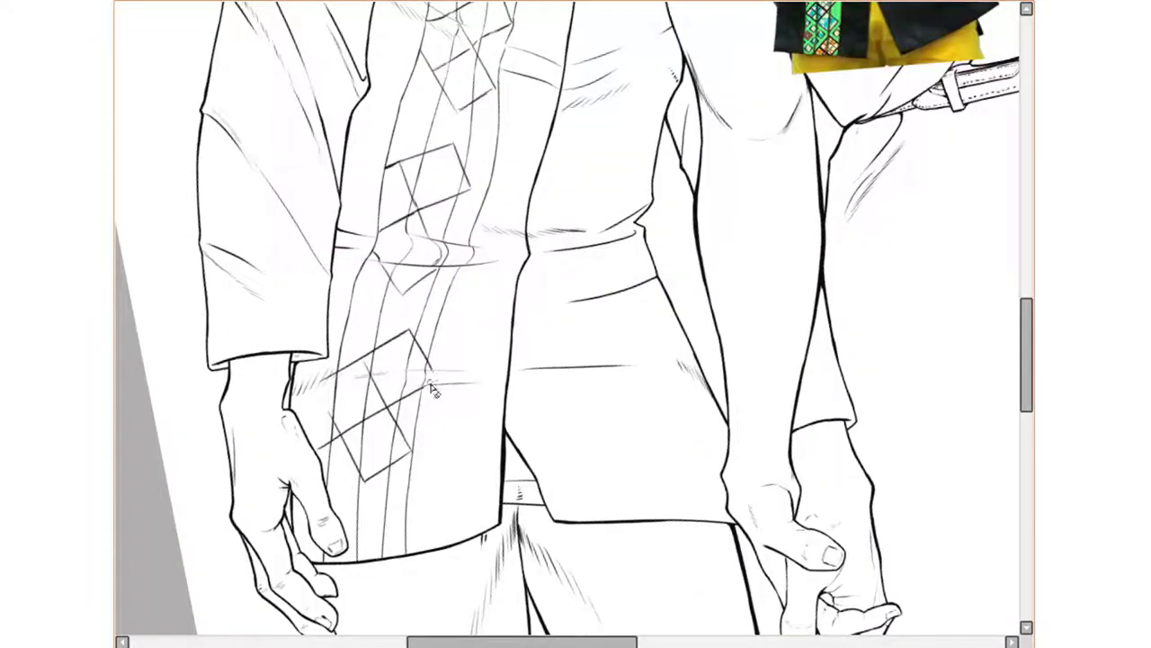
mouse_move(433, 388)
mouse_down()
mouse_move(419, 462)
mouse_move(398, 476)
mouse_up()
key(ctrl+0)
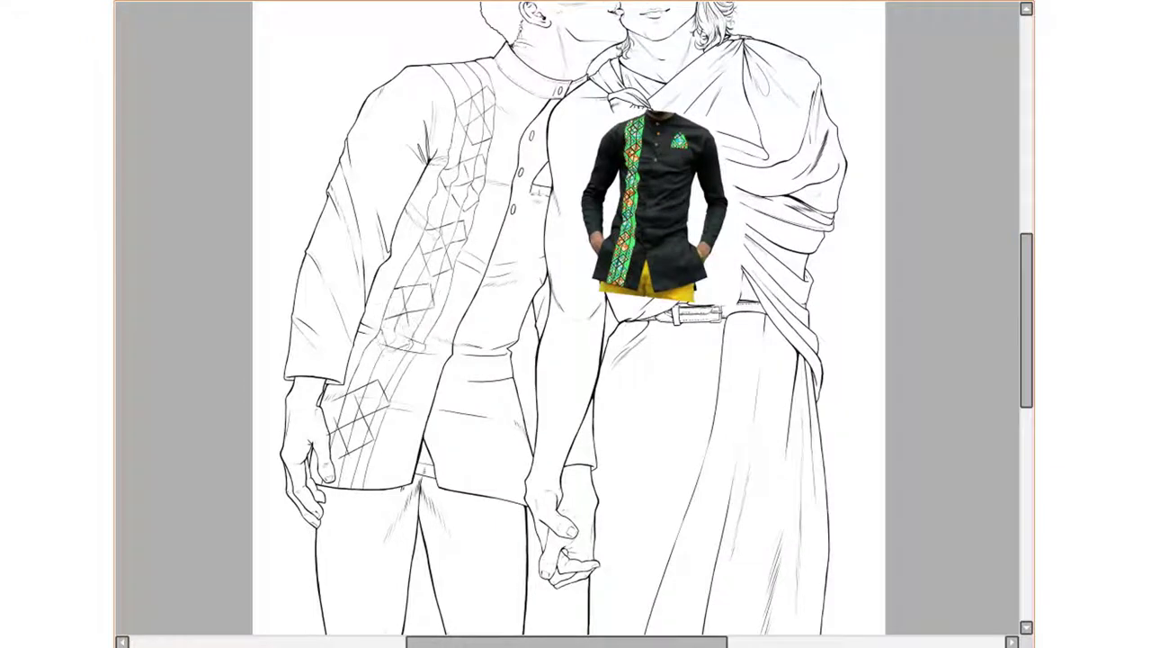
scroll(427, 277, up, 3)
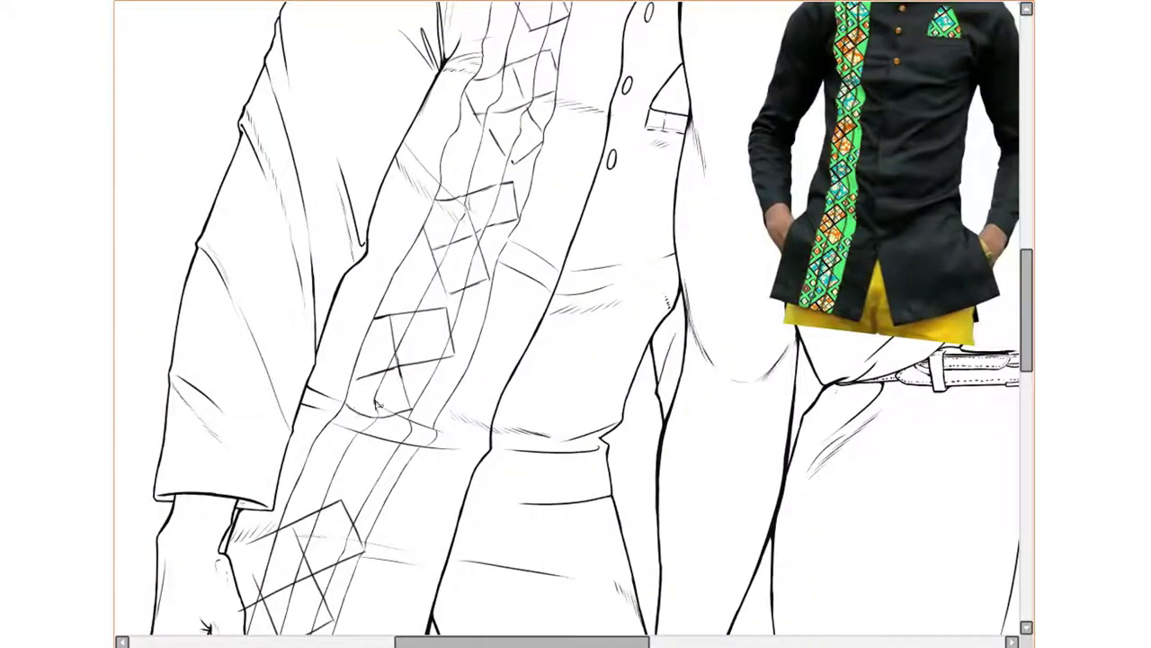
scroll(444, 317, down, 4)
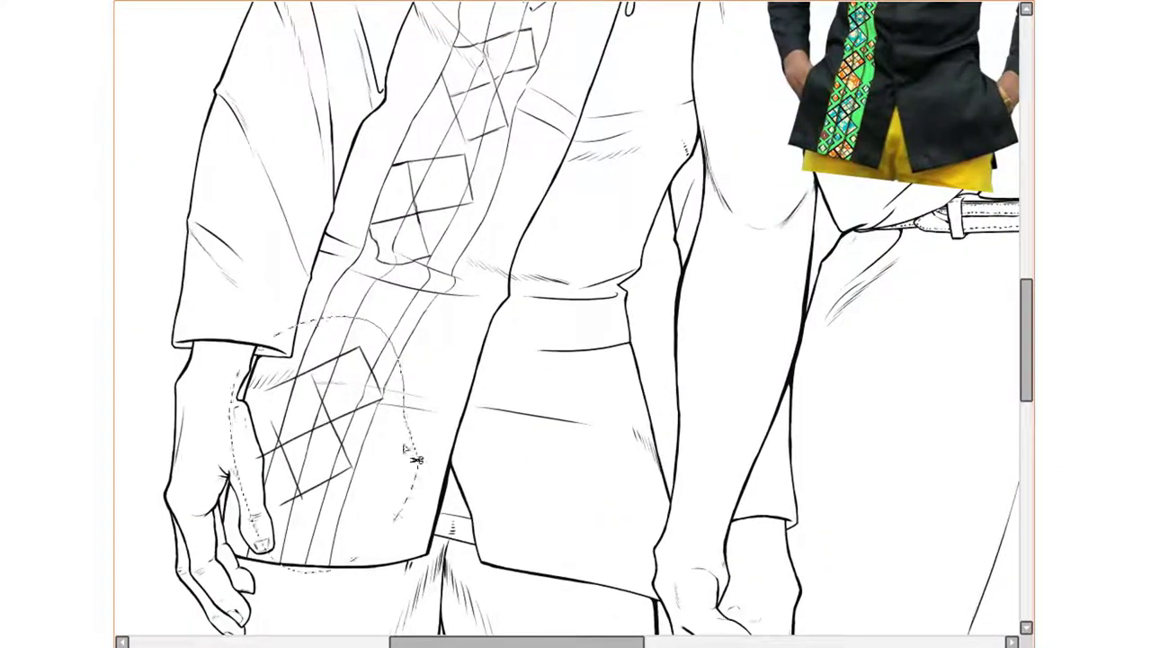
drag(406, 458, 407, 289)
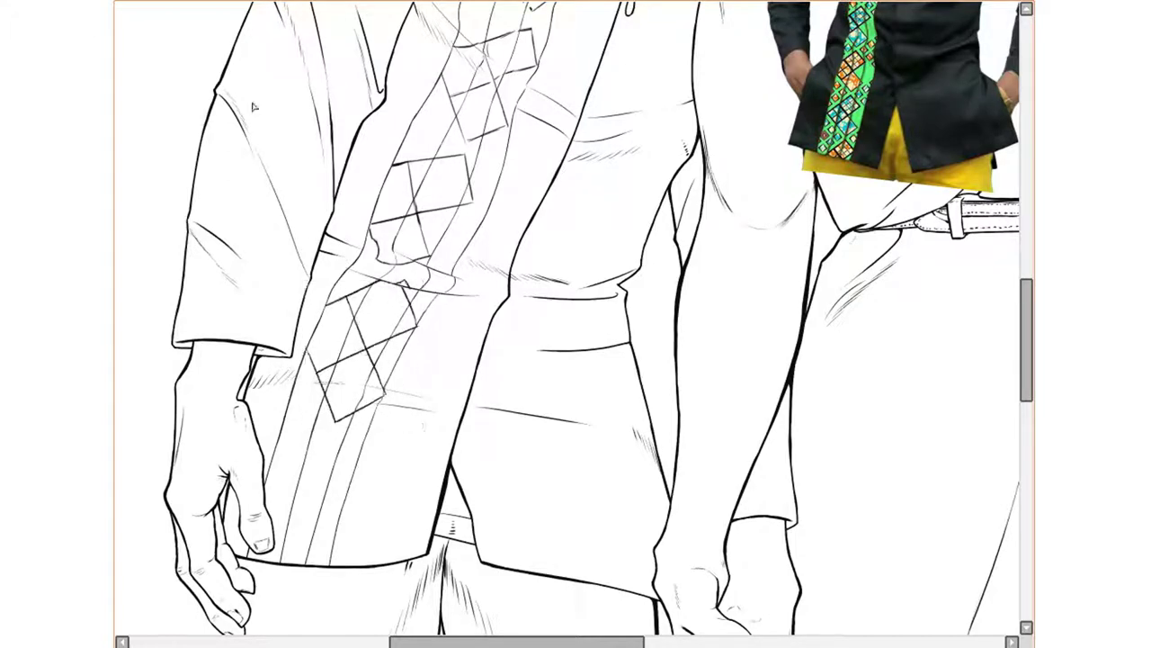
scroll(270, 423, down, 1)
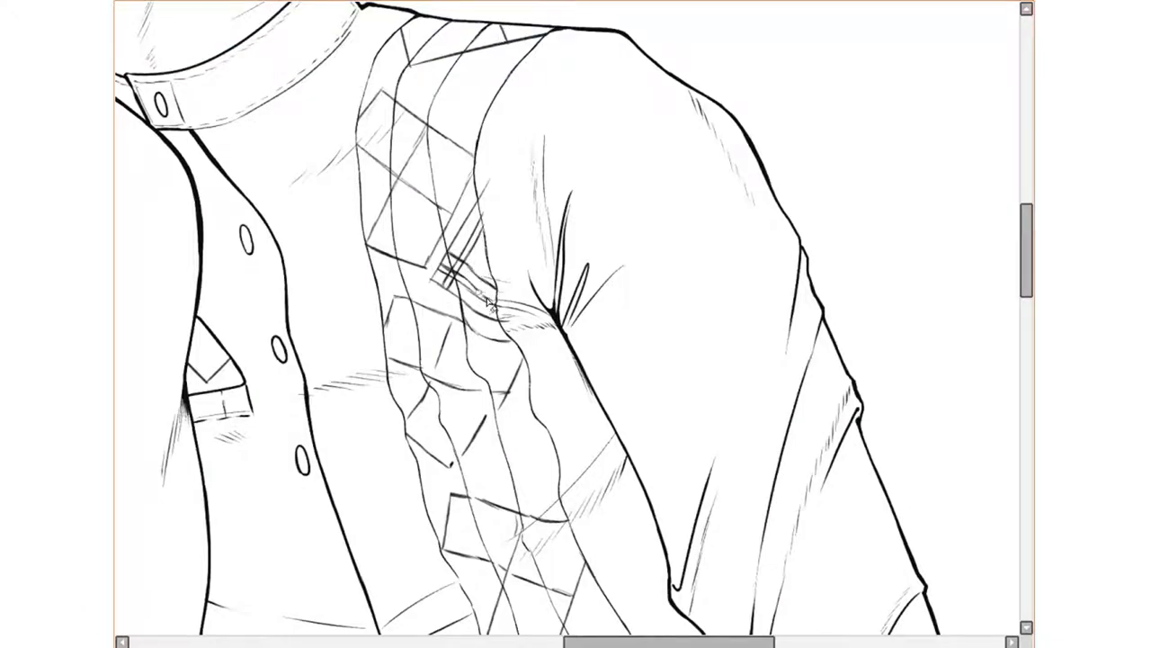
Transform the small diamond cluster after a mirrored check of the stripe.
key(h)
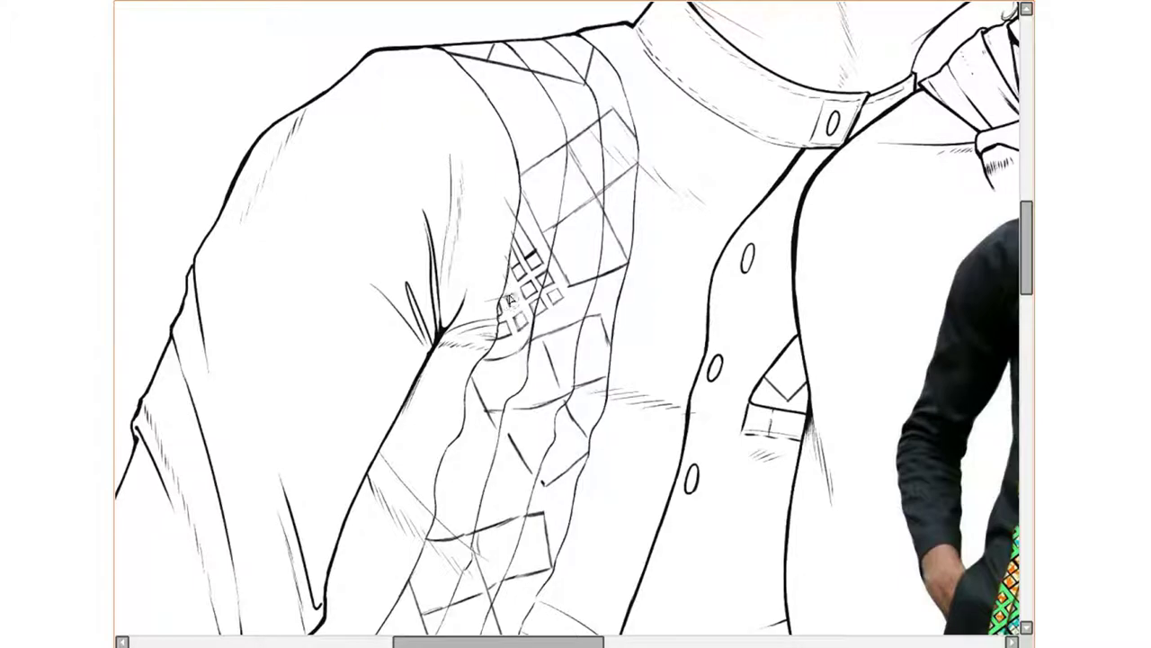
scroll(508, 300, up, 2)
scroll(439, 277, down, 3)
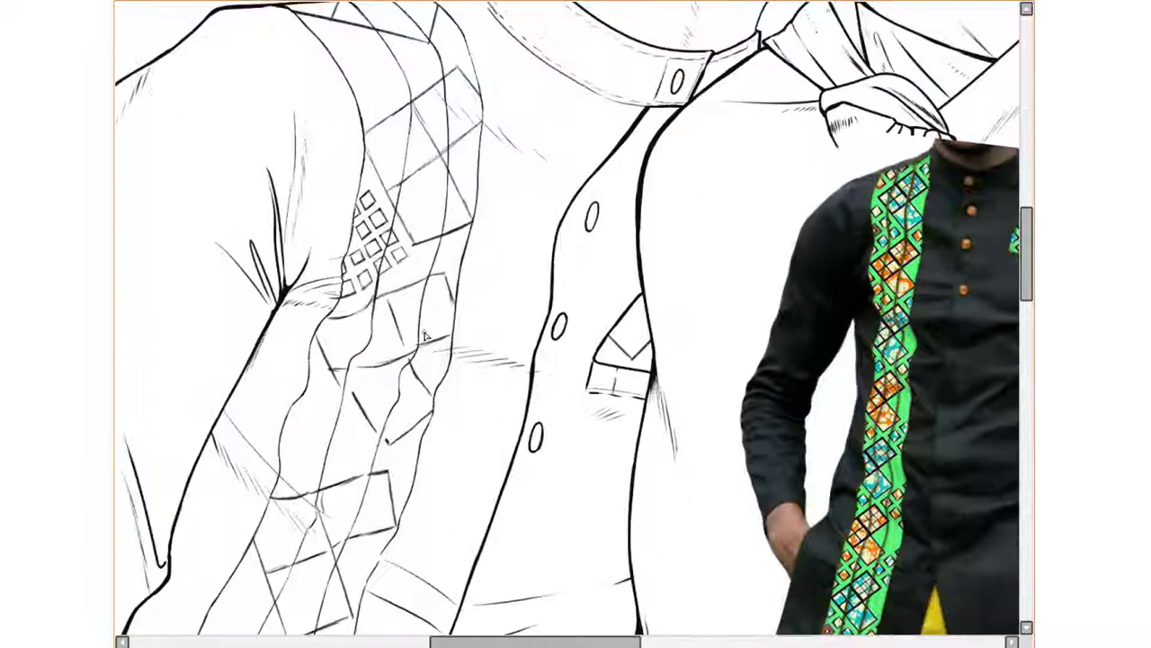
key(ctrl+t)
key(Return)
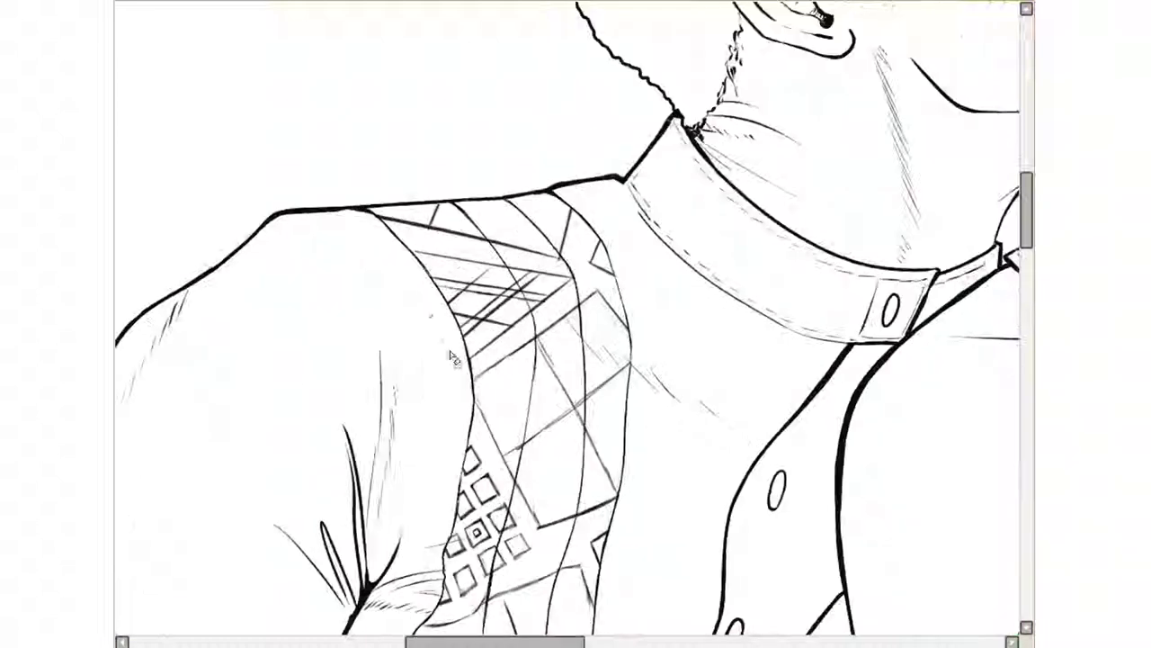
scroll(509, 410, up, 2)
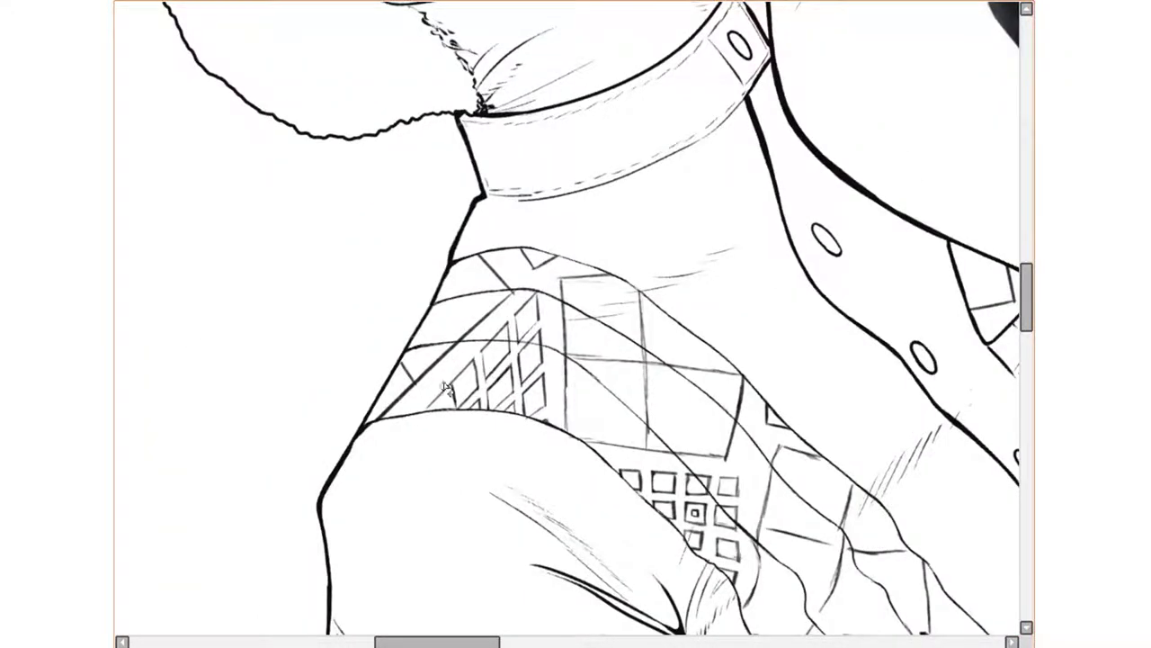
scroll(445, 387, down, 2)
scroll(444, 387, down, 3)
Select the small diamond cluster and rotate the view to match the pattern's angle.
scroll(647, 191, up, 5)
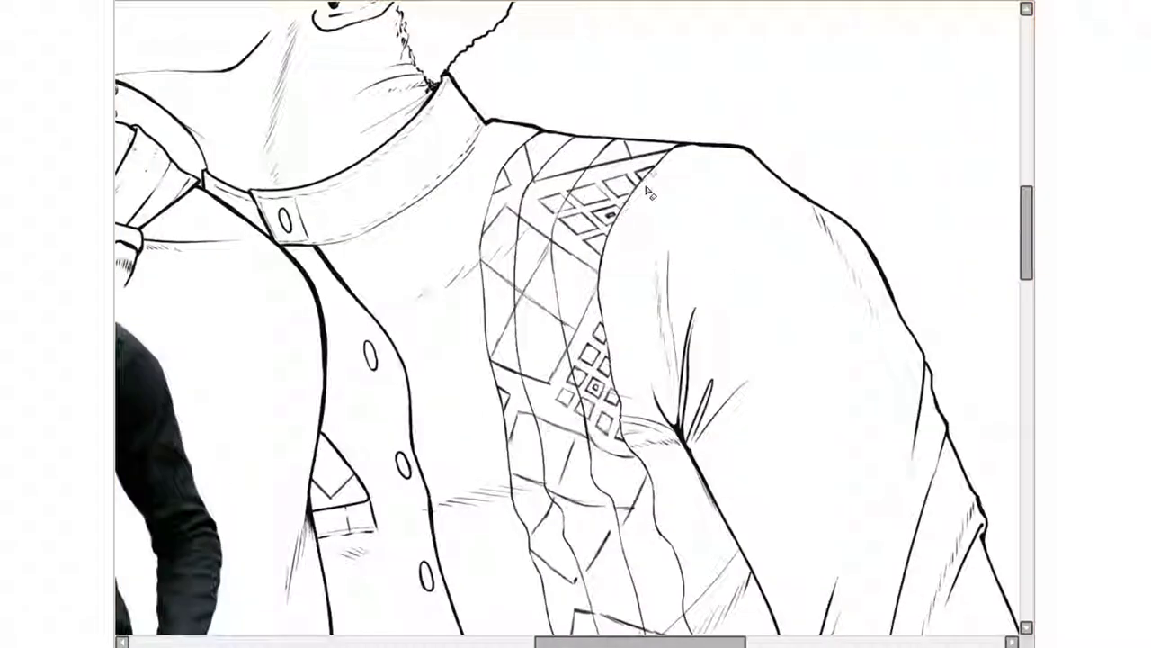
scroll(648, 191, down, 1)
drag(499, 321, 597, 461)
scroll(563, 334, down, 4)
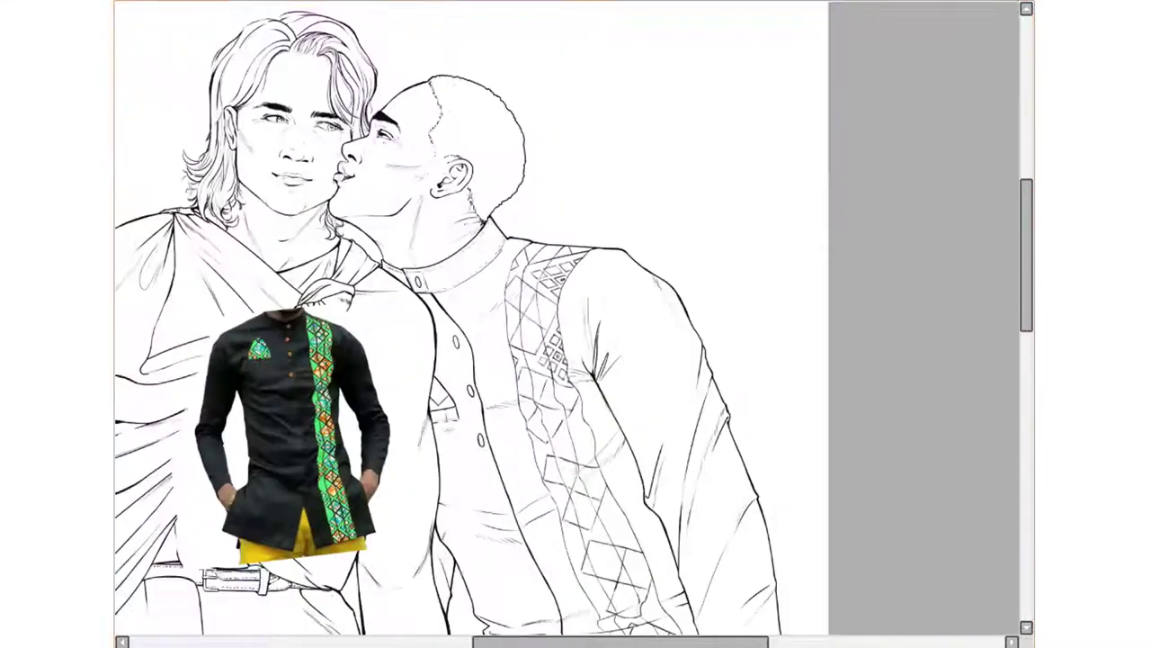
scroll(534, 310, up, 5)
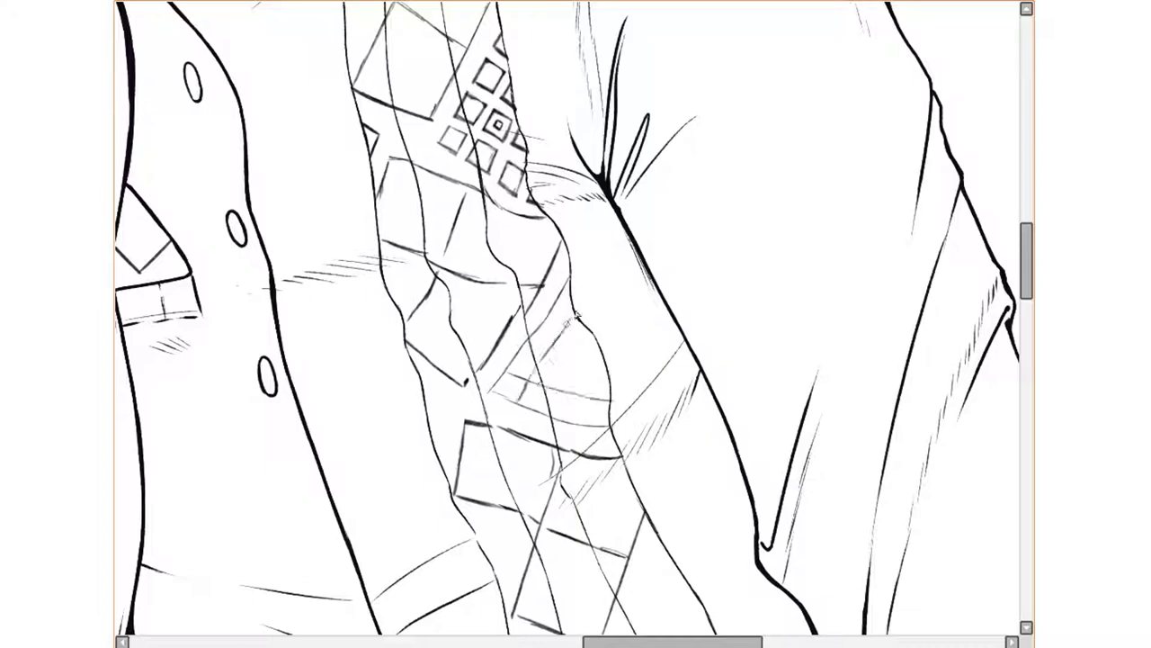
drag(526, 376, 630, 385)
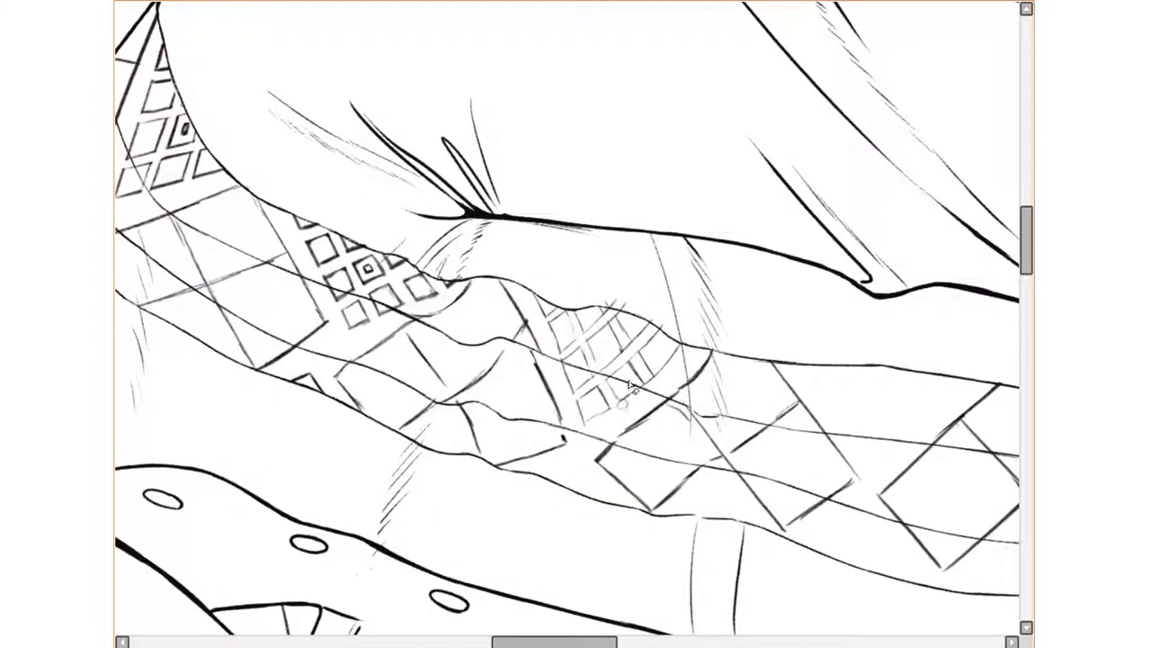
key(Home)
scroll(467, 412, up, 1)
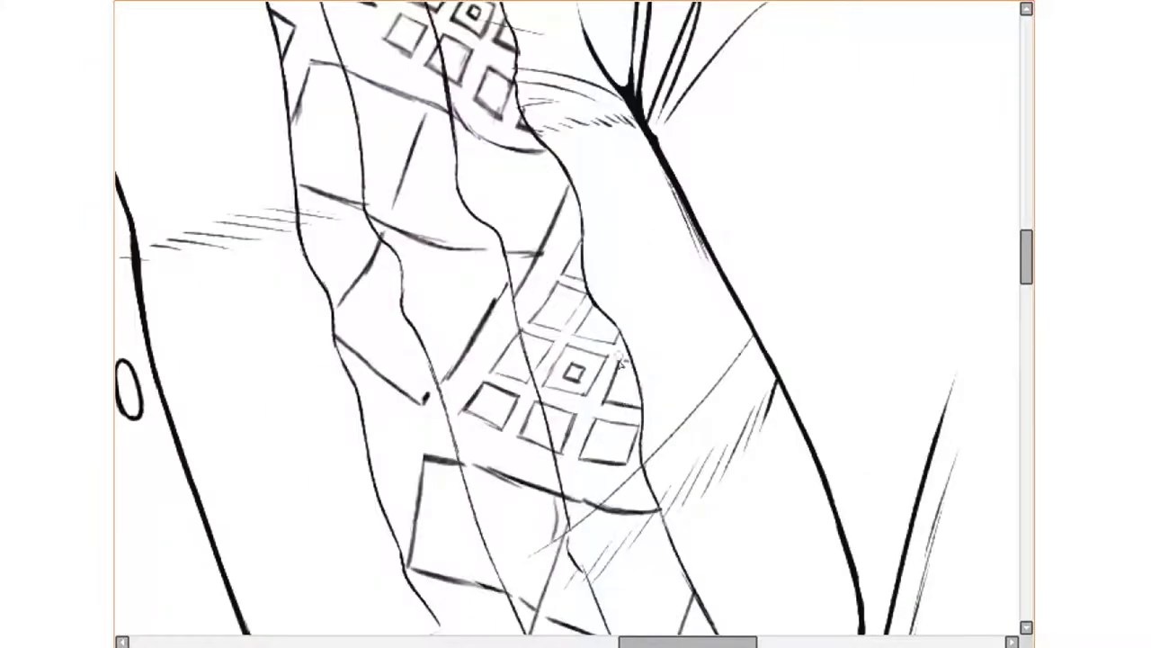
scroll(568, 436, down, 3)
scroll(567, 404, up, 1)
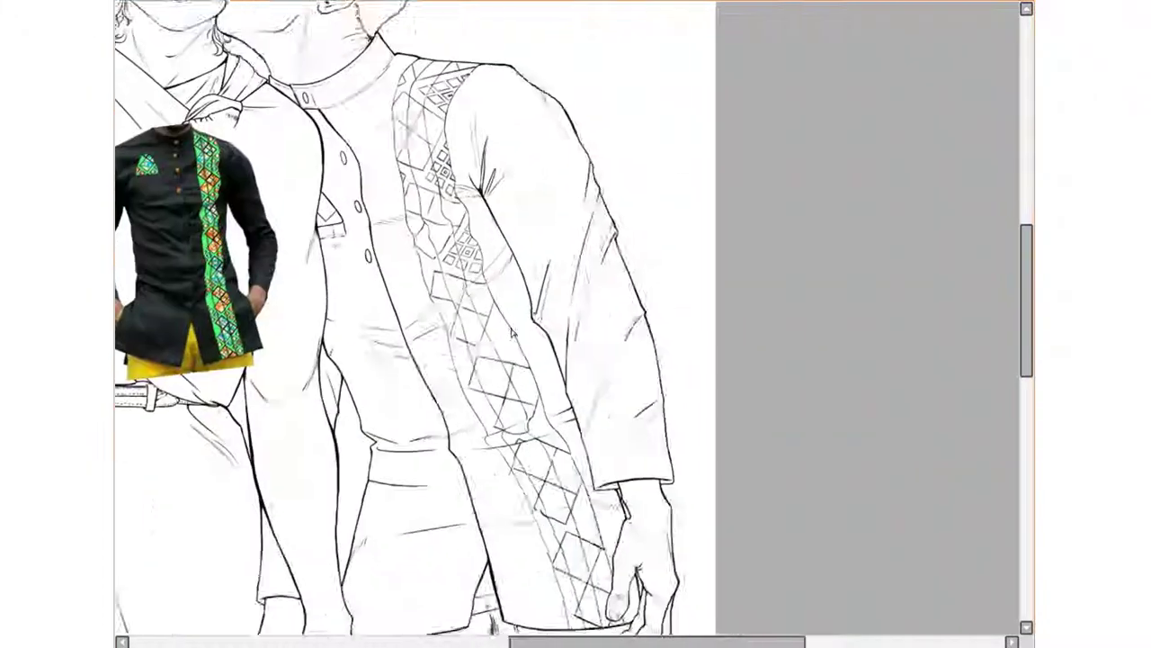
scroll(564, 381, up, 2)
mouse_move(565, 379)
mouse_down()
mouse_move(660, 265)
mouse_move(447, 336)
mouse_up()
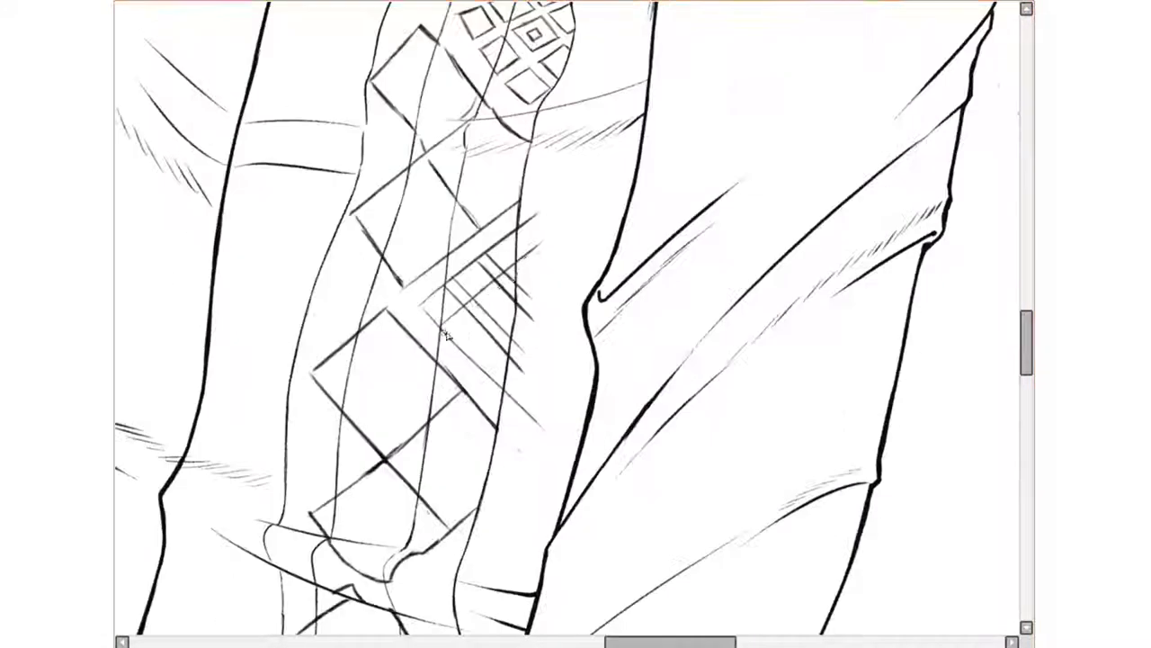
scroll(493, 309, down, 3)
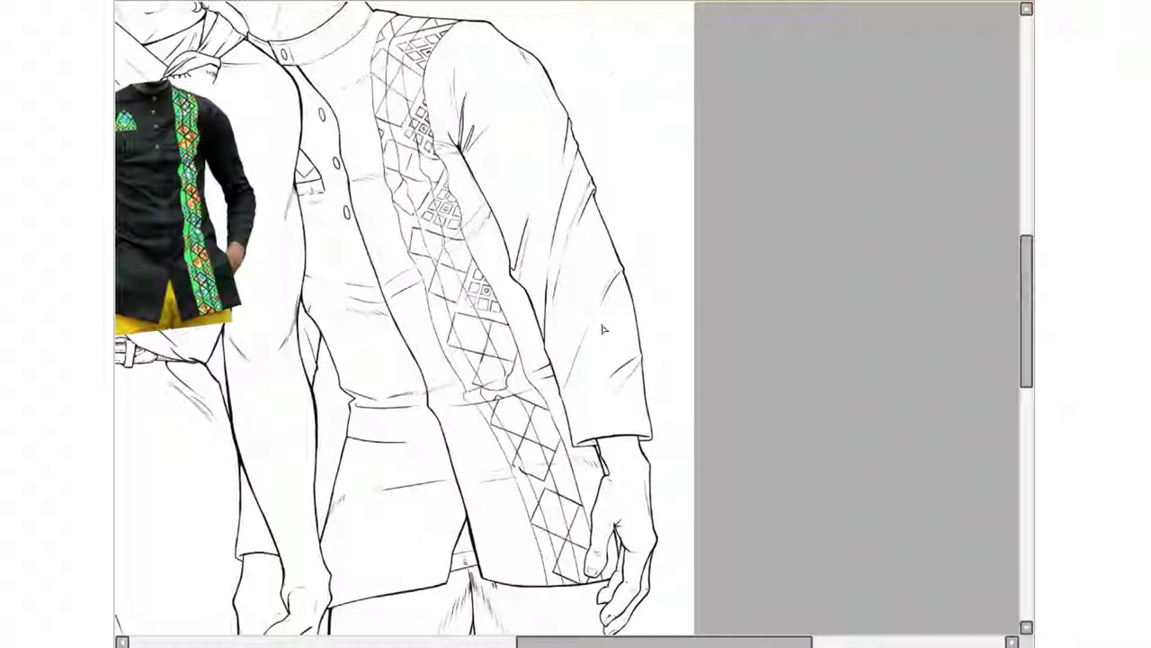
Scroll and pan around the canvas to review the finished diamond lattice on the shirt band.
scroll(395, 280, up, 3)
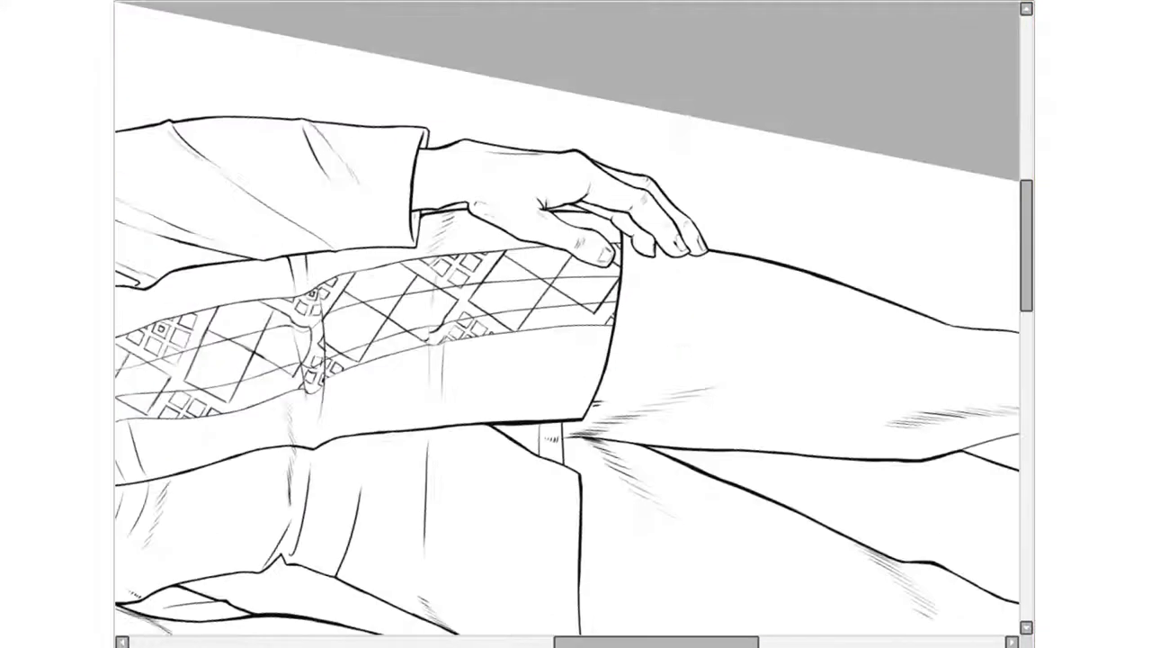
scroll(622, 342, down, 2)
scroll(558, 100, up, 5)
scroll(504, 171, down, 3)
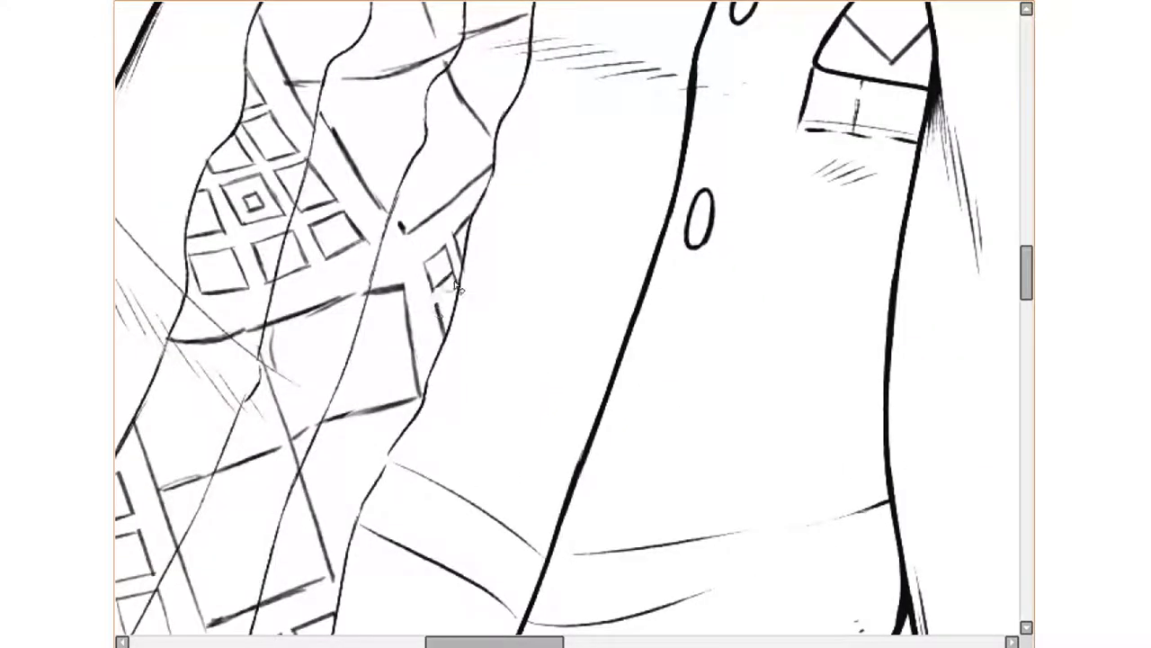
scroll(490, 205, up, 3)
scroll(355, 281, down, 3)
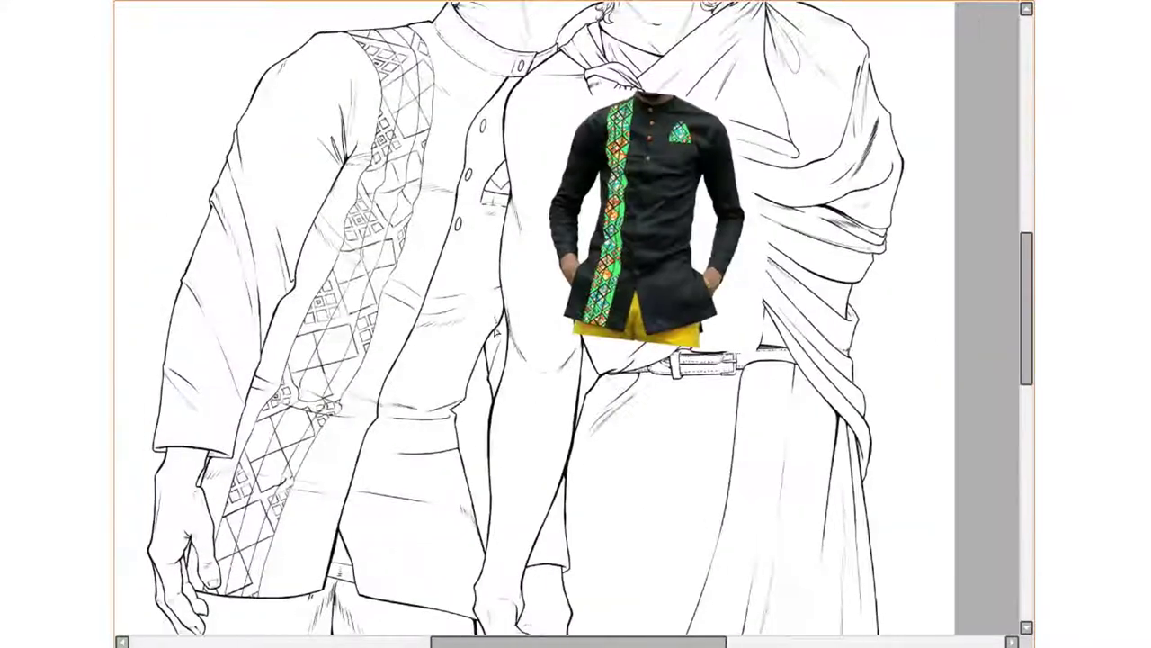
scroll(404, 314, up, 3)
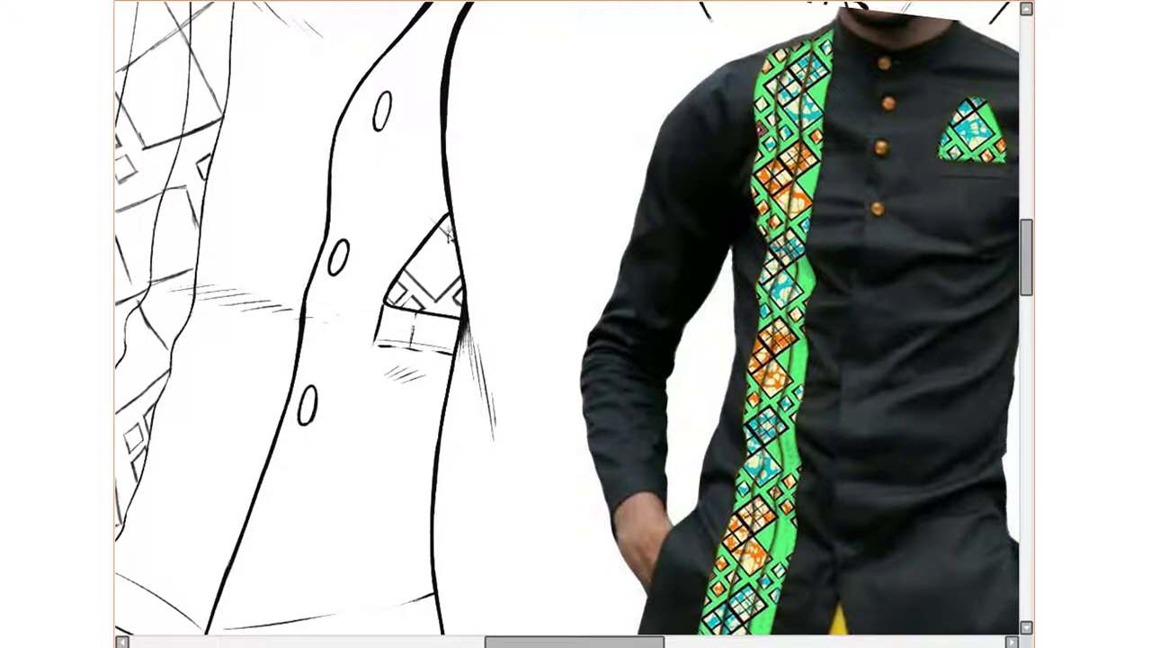
scroll(447, 232, down, 3)
scroll(743, 483, down, 3)
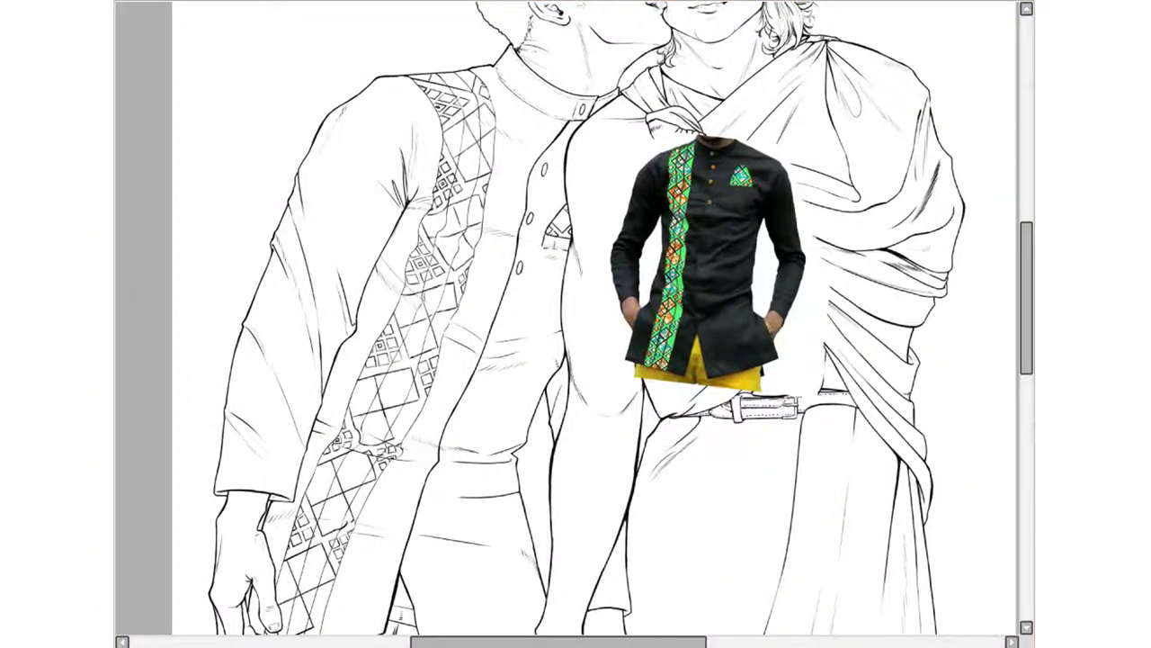
scroll(403, 325, up, 3)
scroll(403, 325, up, 2)
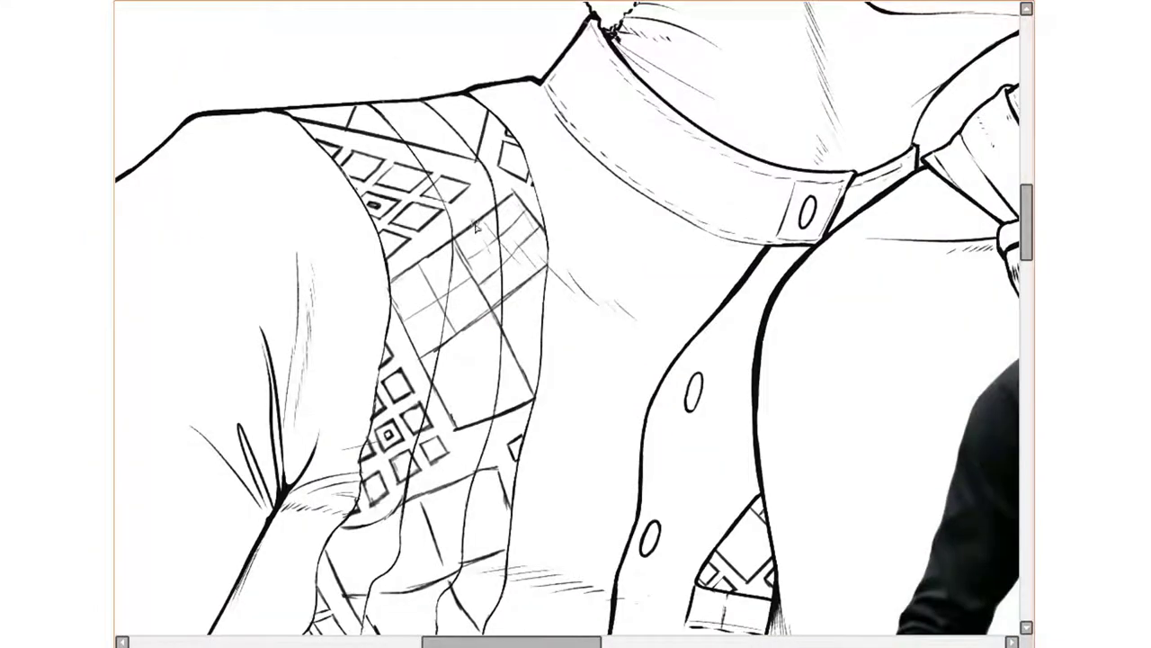
scroll(476, 228, down, 3)
scroll(477, 229, right, 3)
scroll(437, 334, left, 3)
scroll(357, 264, down, 1)
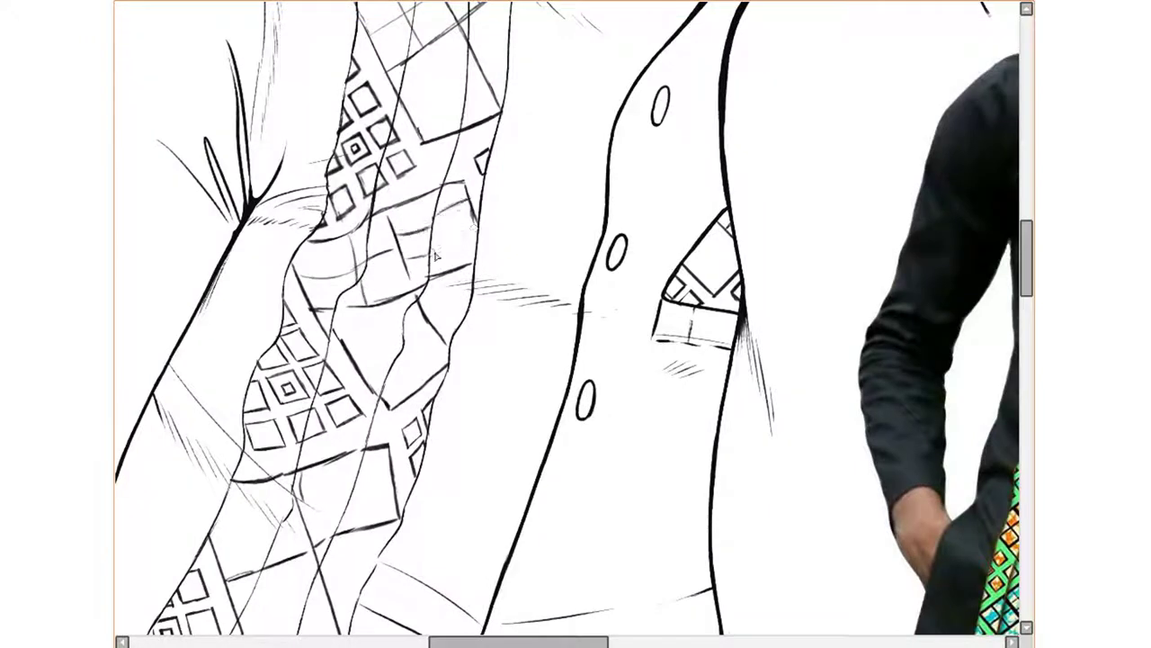
scroll(452, 229, down, 3)
scroll(408, 280, left, 1)
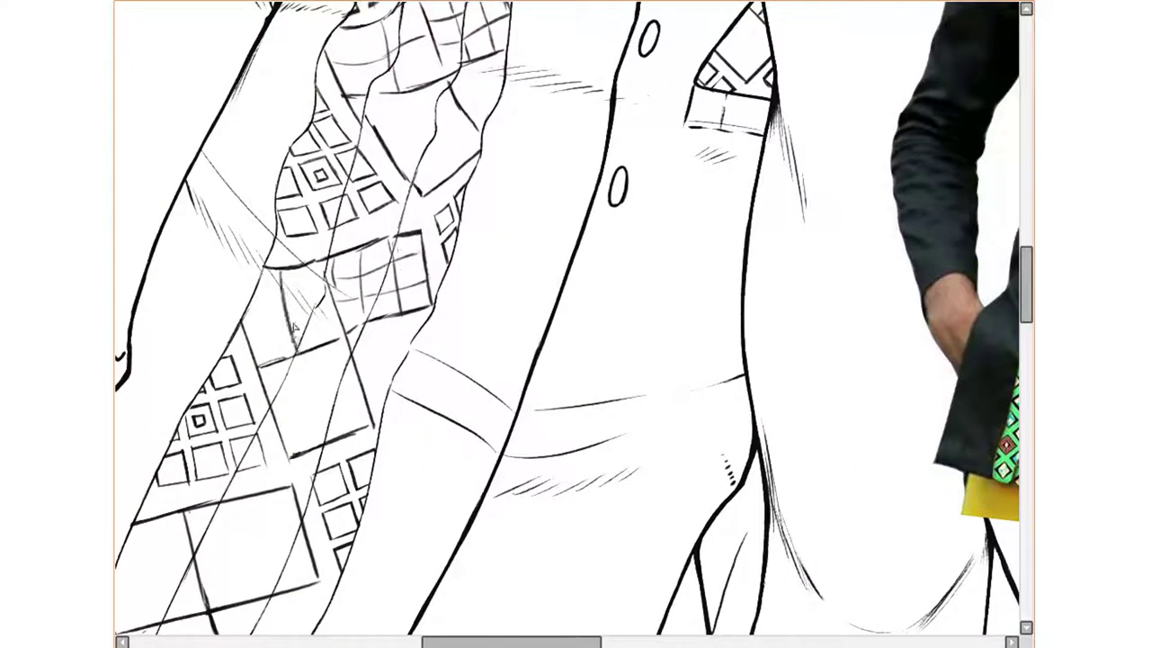
scroll(292, 297, down, 3)
scroll(287, 261, left, 2)
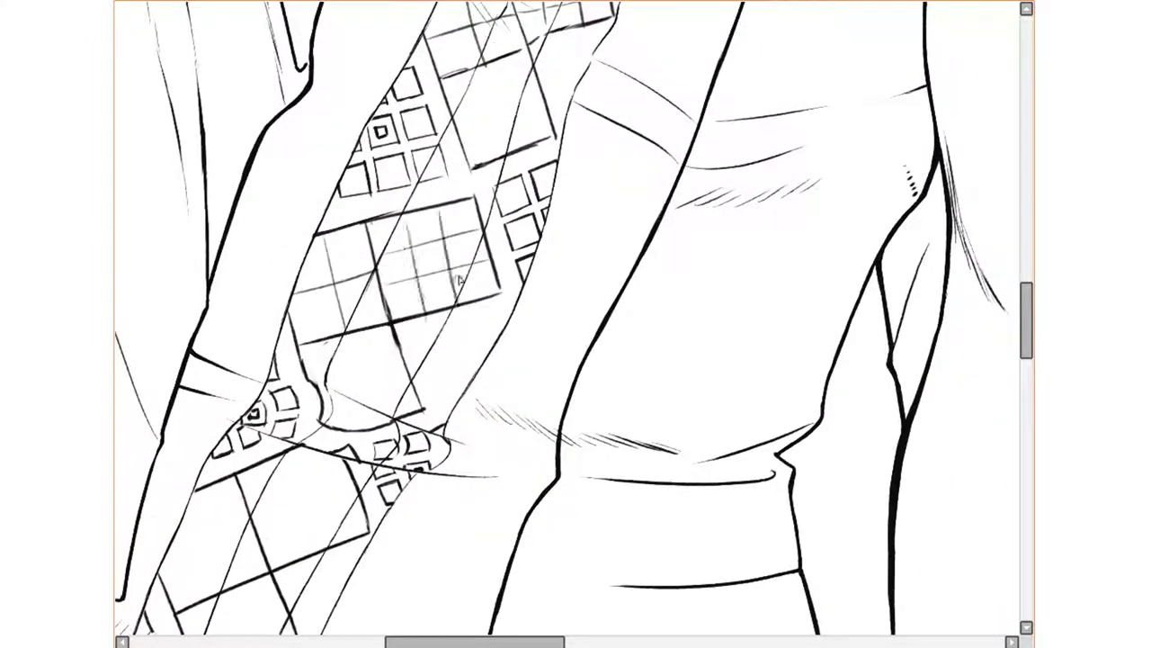
scroll(447, 291, down, 3)
scroll(304, 325, left, 1)
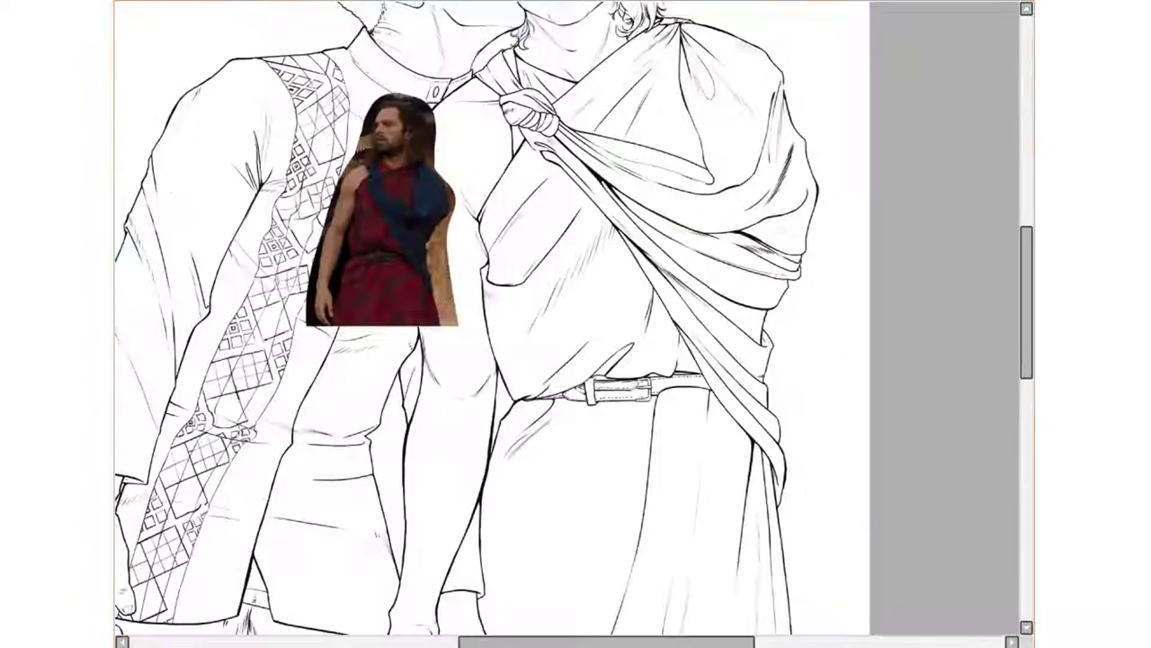
Ink bold parallel stripe strokes across the robe's upper drape.
scroll(598, 333, up, 2)
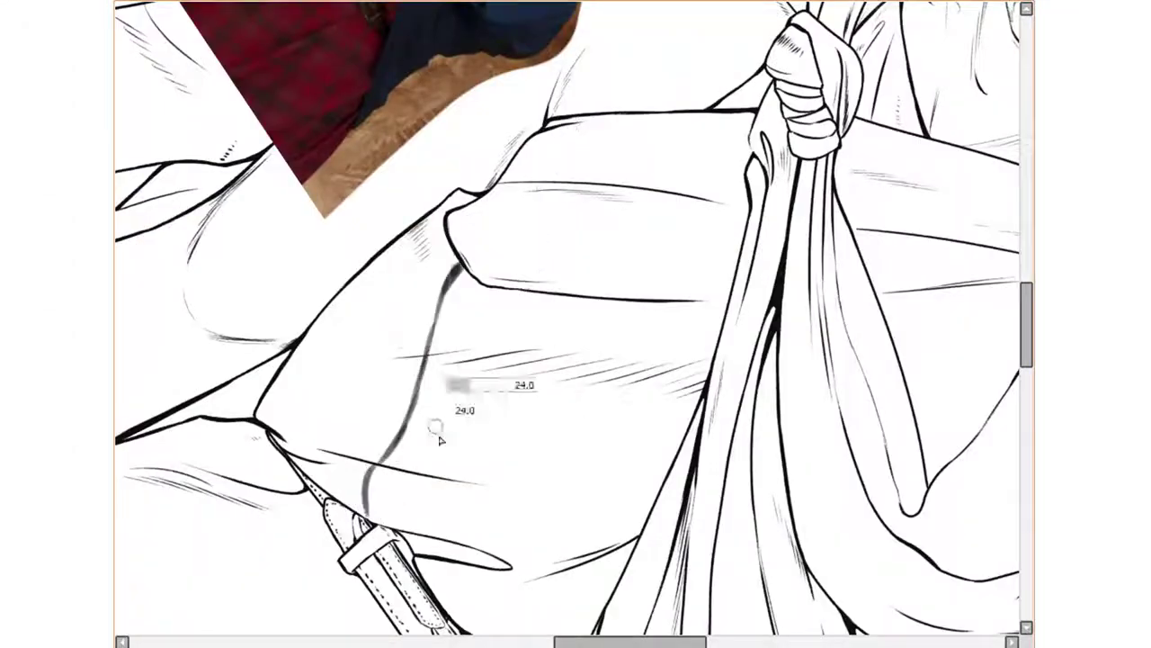
mouse_move(446, 248)
mouse_down()
mouse_move(347, 509)
mouse_move(358, 512)
mouse_move(336, 500)
mouse_up()
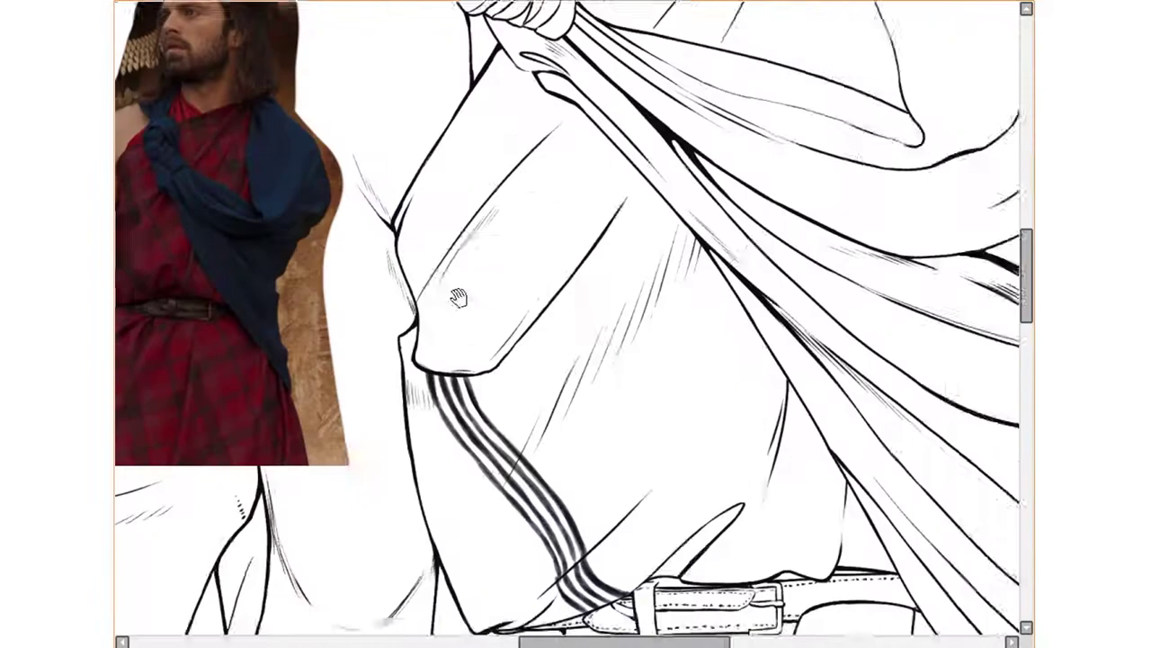
drag(531, 261, 564, 358)
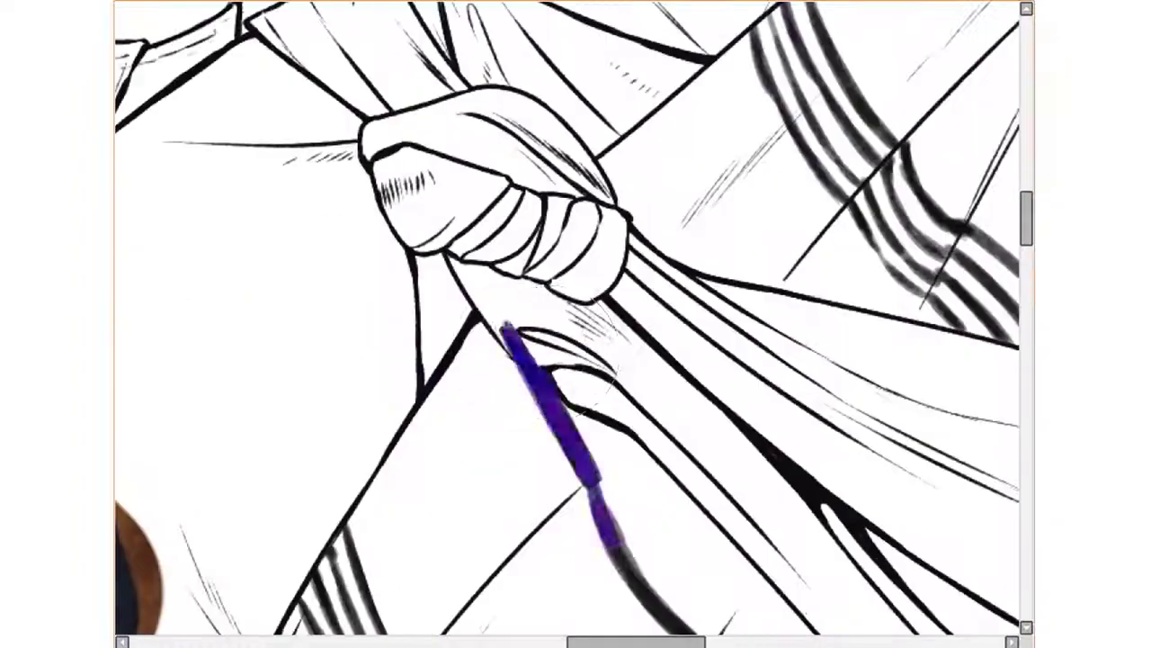
Ink a long fold line and start four parallel stripes below the belt, mirroring the view temporarily.
drag(576, 450, 538, 376)
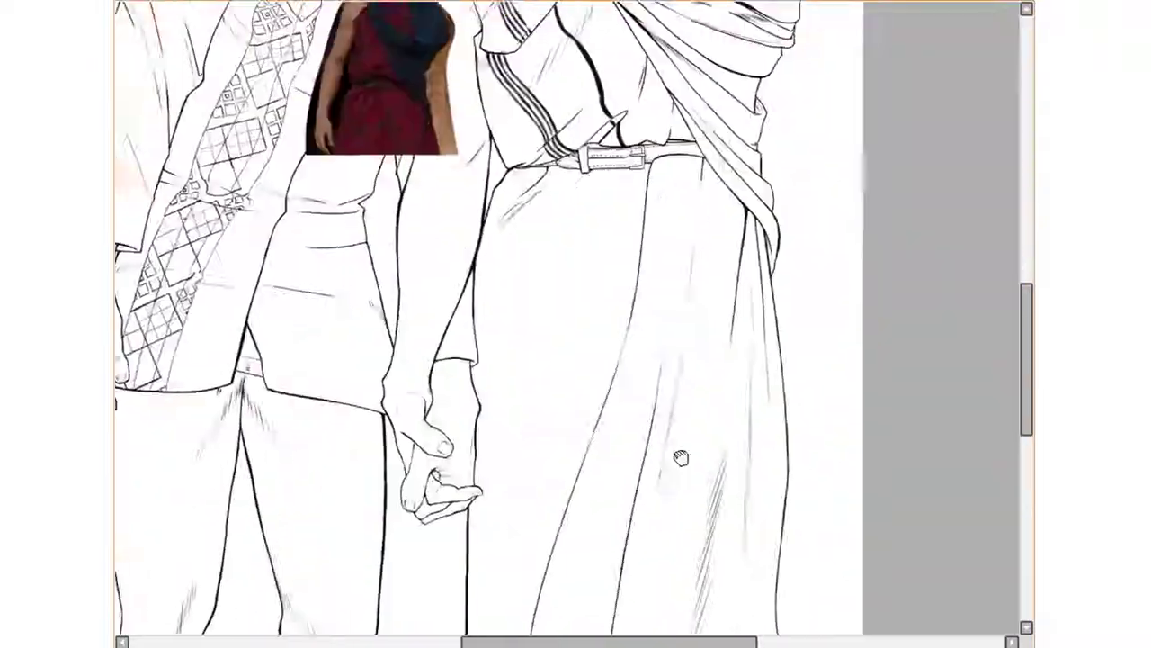
drag(471, 230, 547, 375)
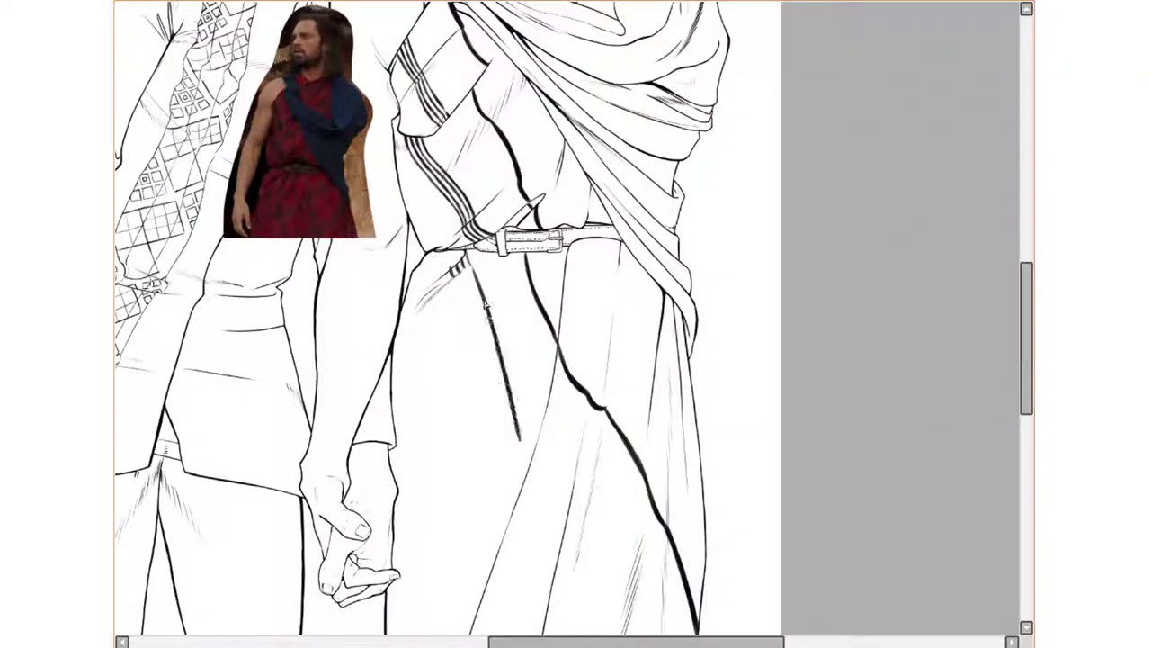
drag(520, 458, 479, 387)
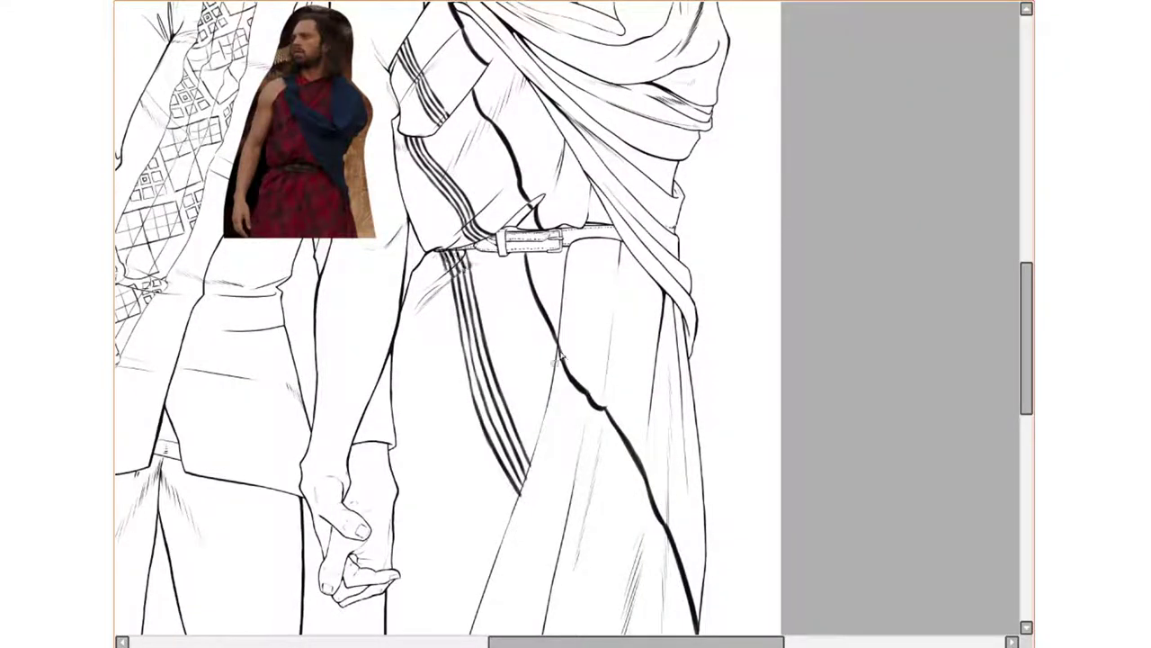
key(h)
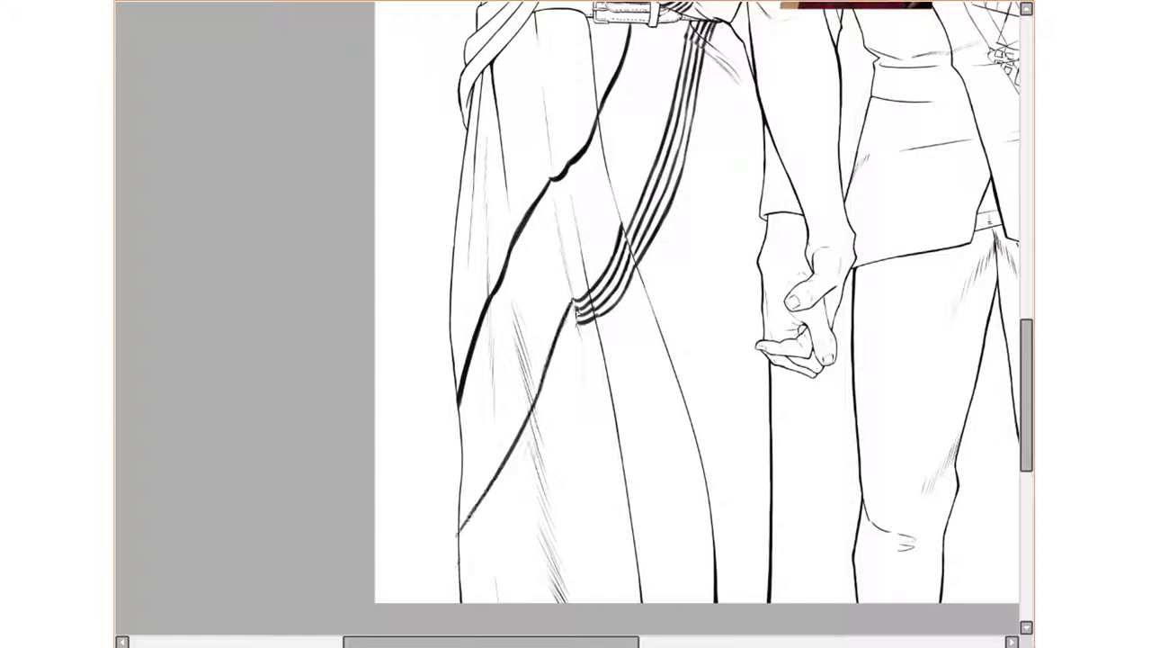
drag(575, 315, 451, 567)
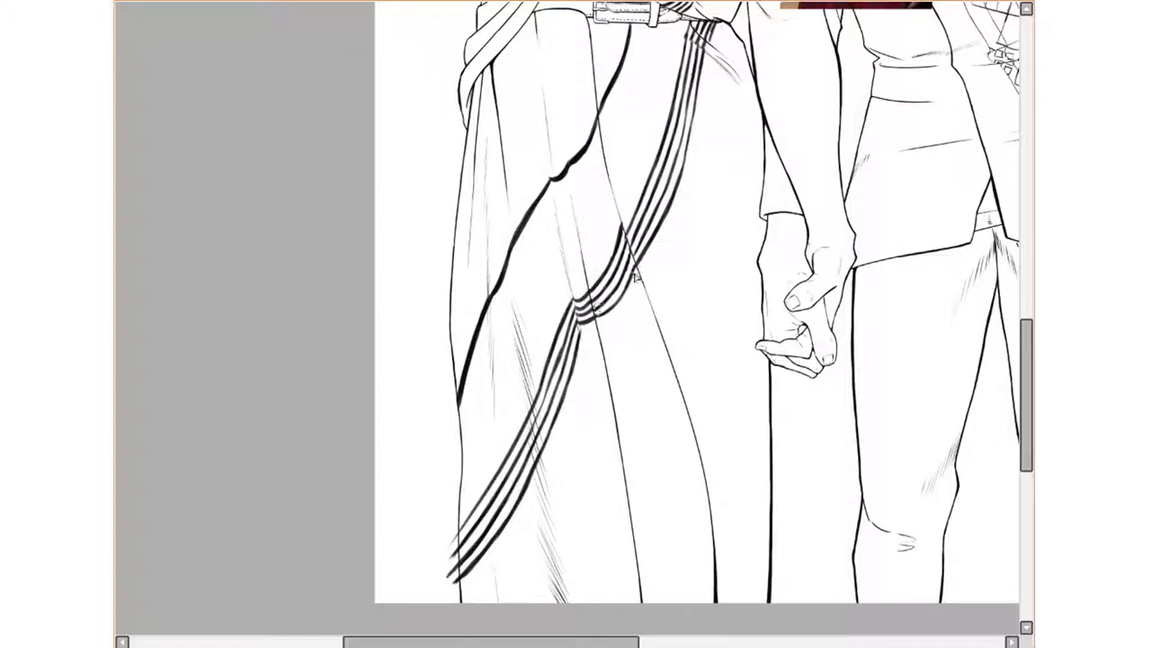
key(h)
Draw a band of parallel stripes down the robe's left side.
scroll(531, 223, up, 2)
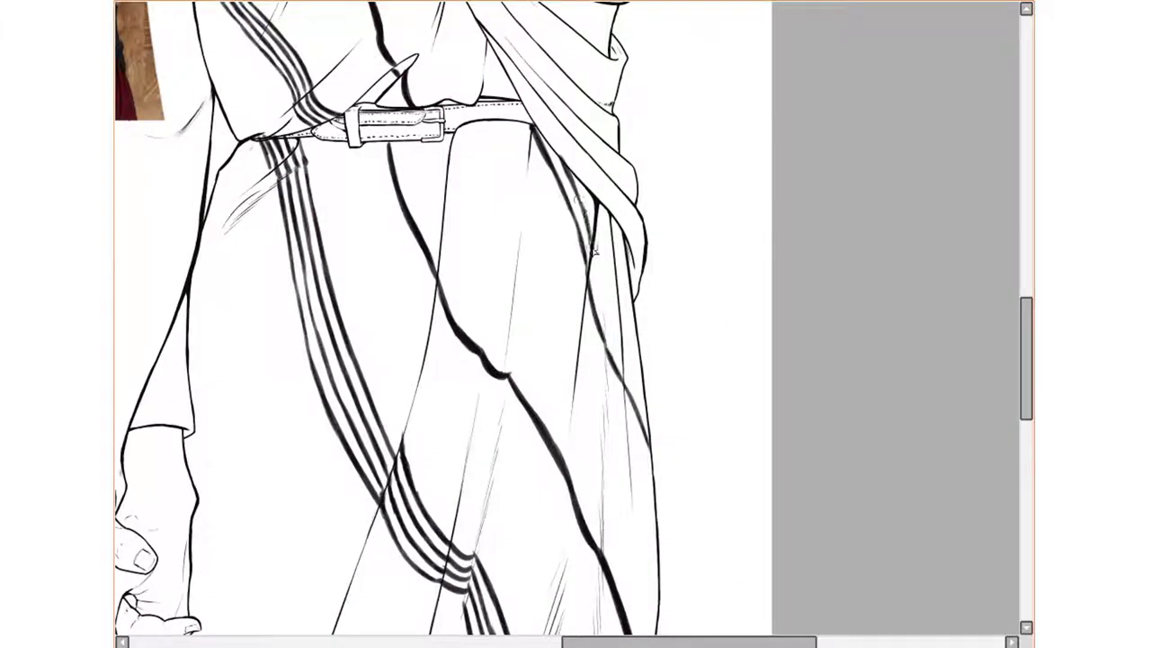
scroll(649, 342, down, 2)
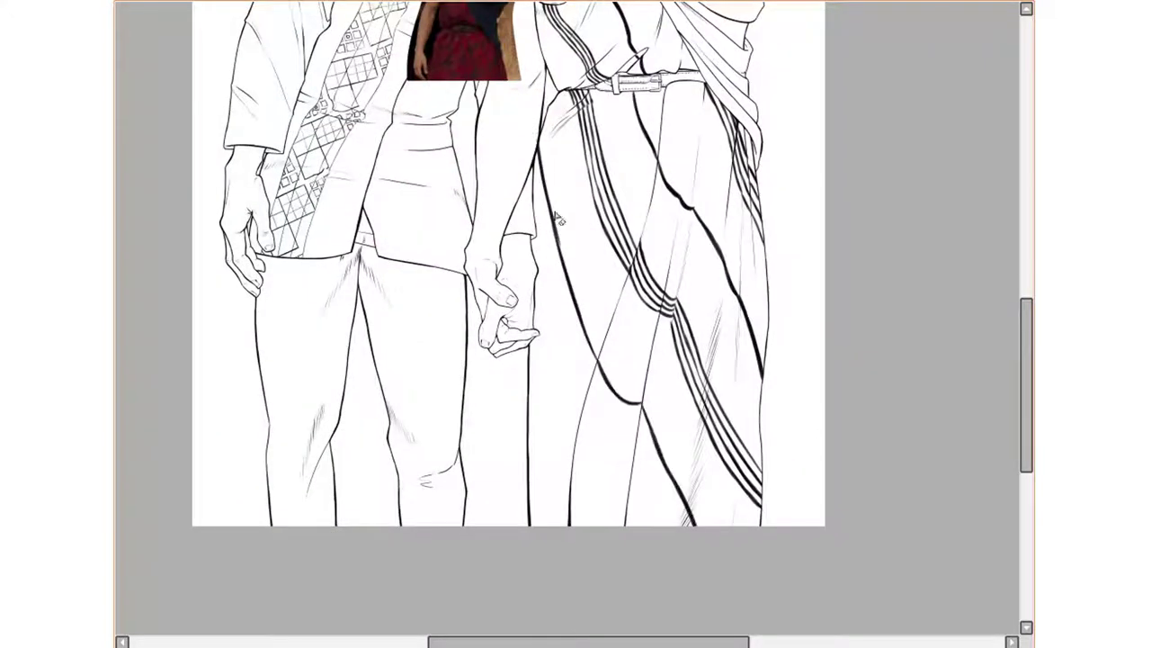
scroll(589, 518, up, 2)
drag(486, 236, 621, 553)
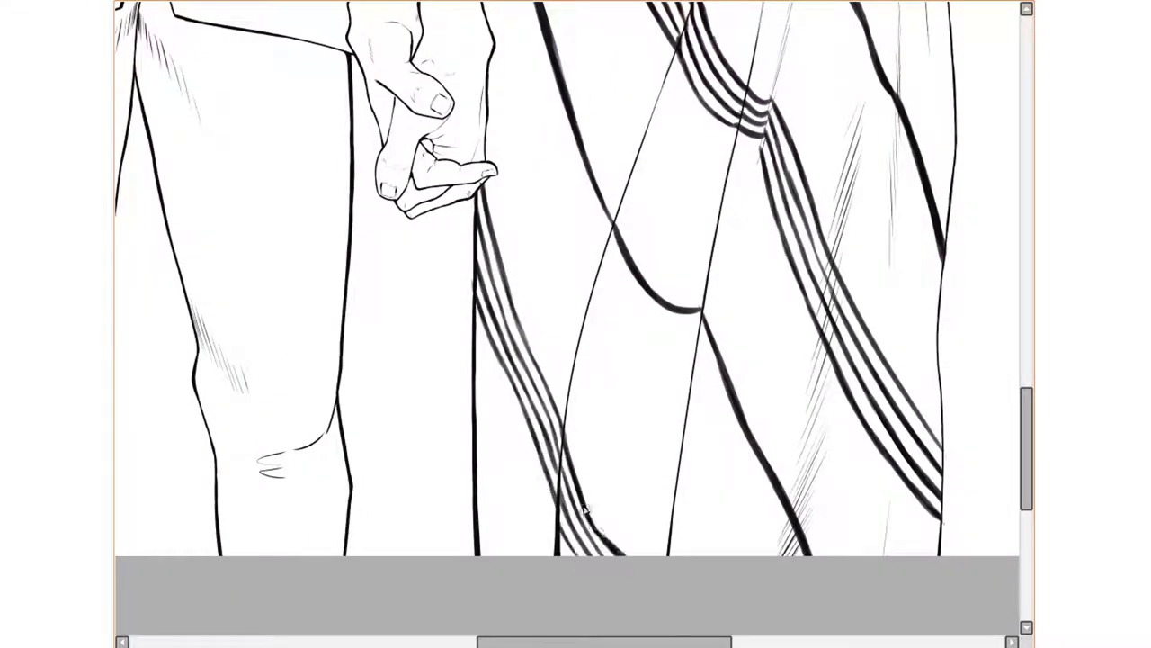
scroll(620, 553, down, 3)
scroll(489, 453, up, 1)
scroll(488, 453, up, 3)
scroll(489, 453, down, 2)
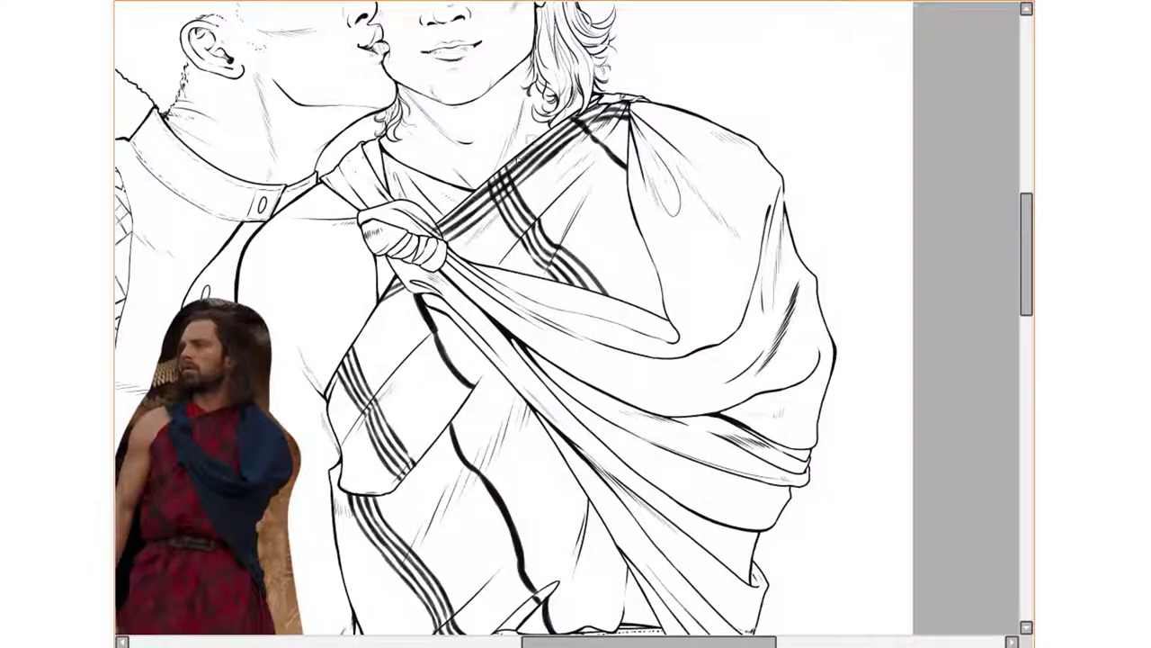
scroll(311, 379, down, 2)
scroll(449, 294, down, 2)
scroll(449, 294, left, 1)
Ink diagonal stripe bands running across the robe.
drag(364, 387, 602, 283)
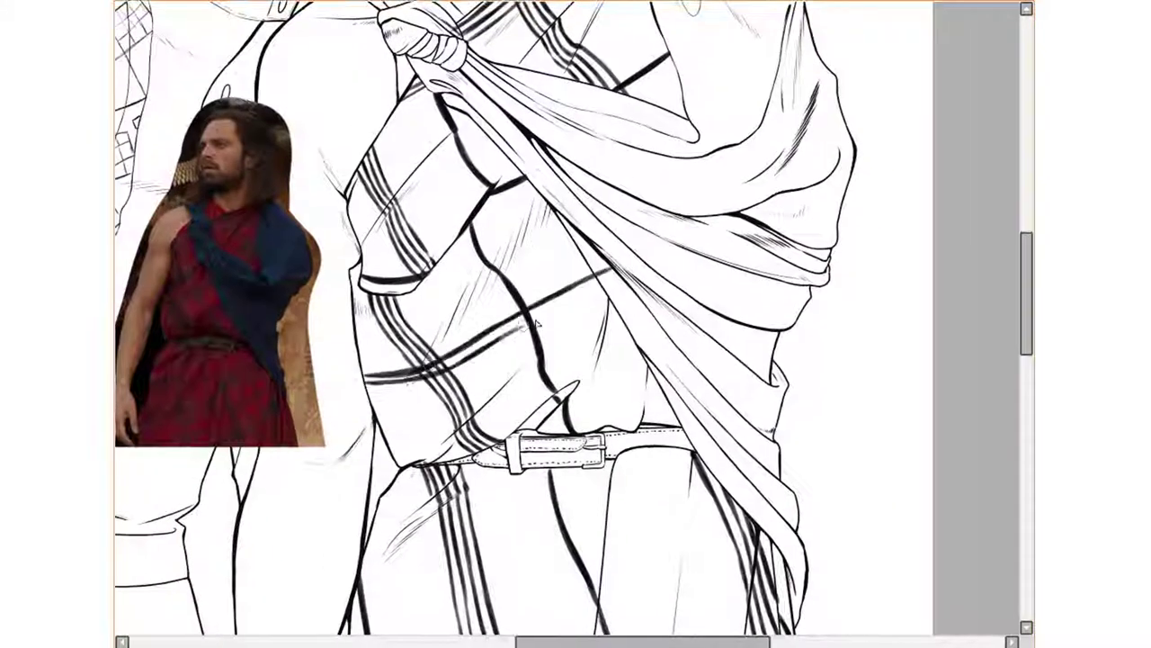
scroll(521, 427, down, 2)
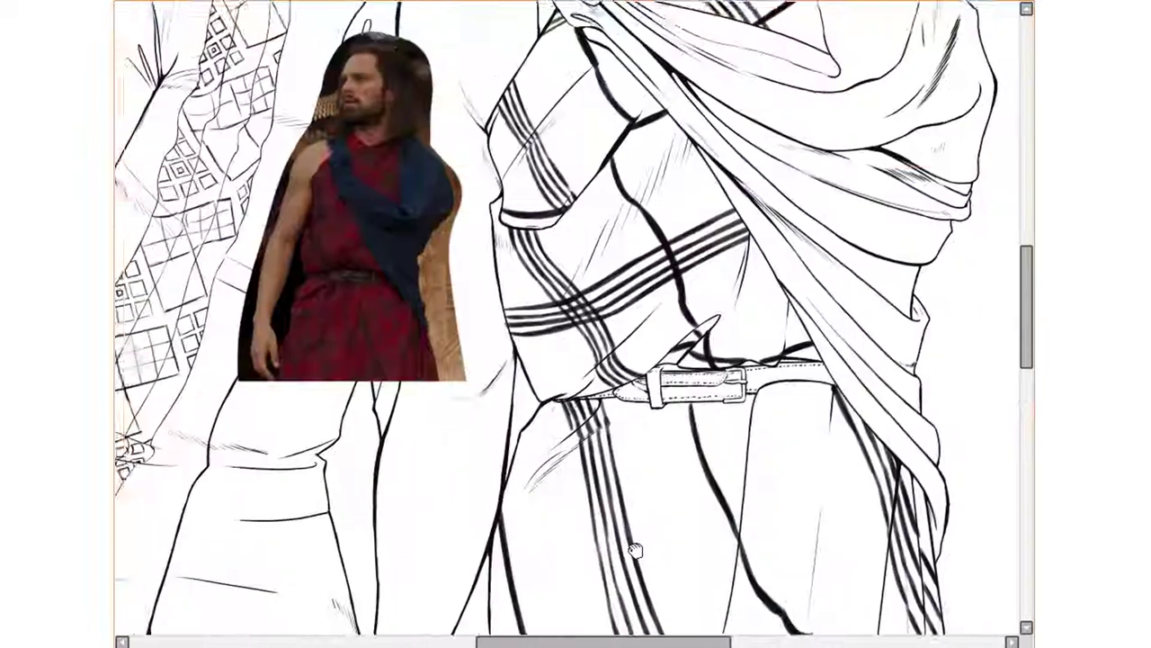
scroll(539, 324, down, 2)
drag(599, 232, 403, 293)
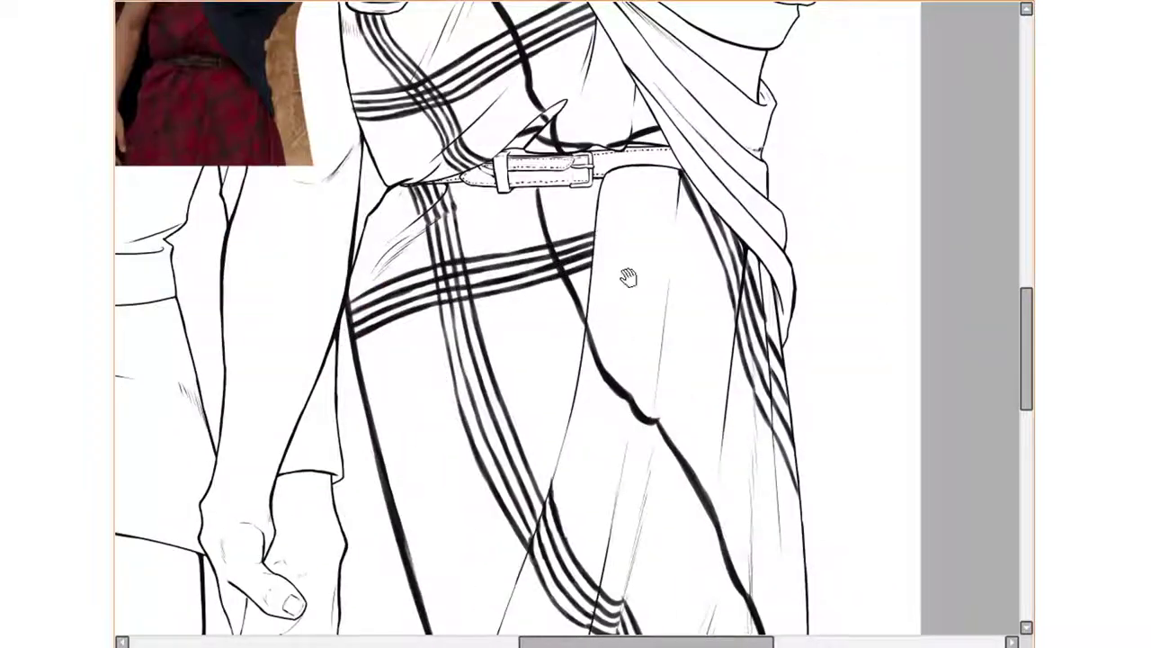
scroll(558, 158, down, 1)
scroll(557, 158, right, 1)
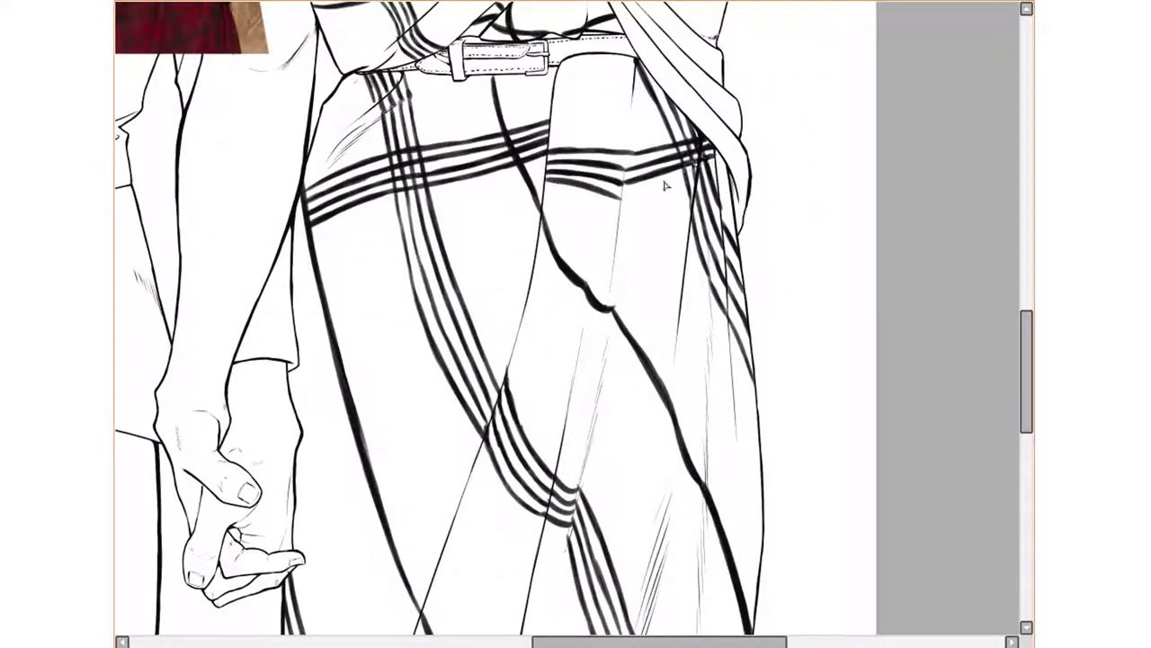
scroll(621, 154, down, 3)
scroll(566, 297, up, 3)
Add crossing stripe lines on the lower robe, forming a plaid nearly to the hem.
drag(409, 344, 594, 291)
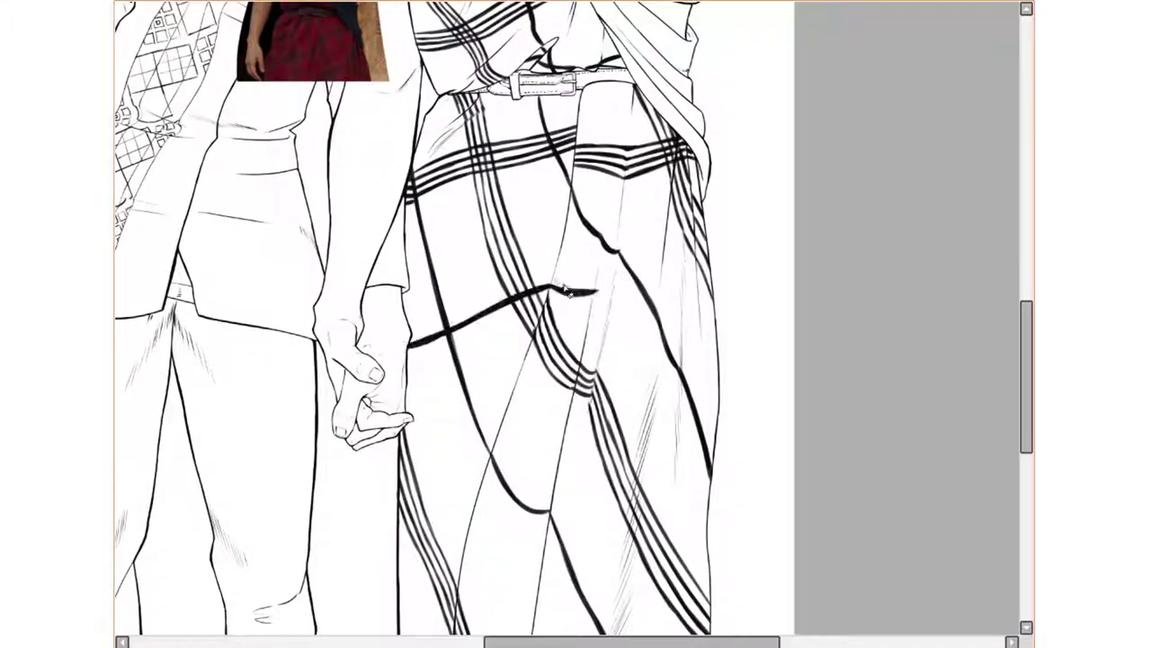
scroll(608, 294, down, 1)
drag(499, 358, 387, 406)
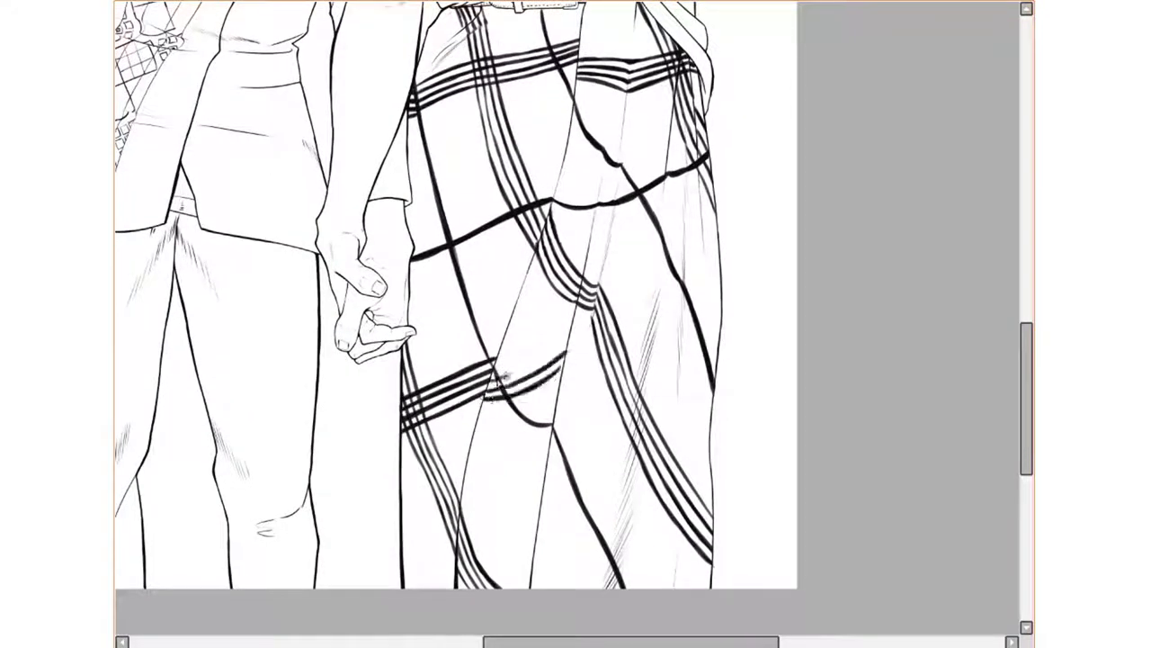
scroll(579, 324, right, 1)
scroll(578, 324, up, 1)
mouse_move(495, 335)
mouse_down()
mouse_move(518, 378)
mouse_move(593, 327)
mouse_up()
scroll(450, 396, down, 2)
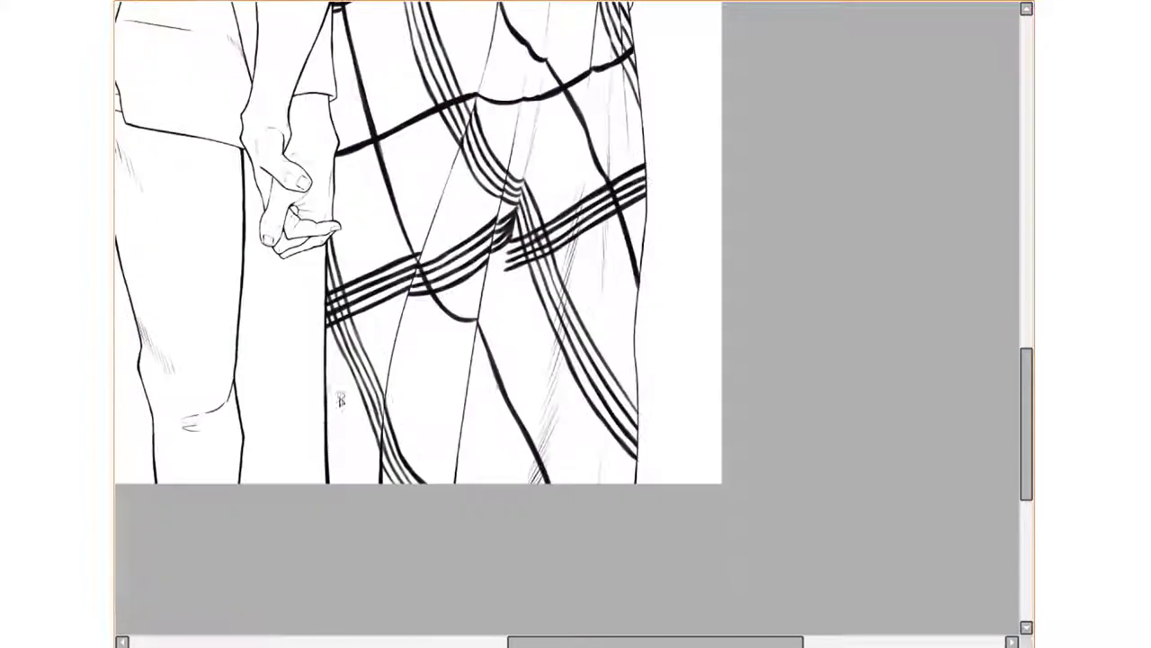